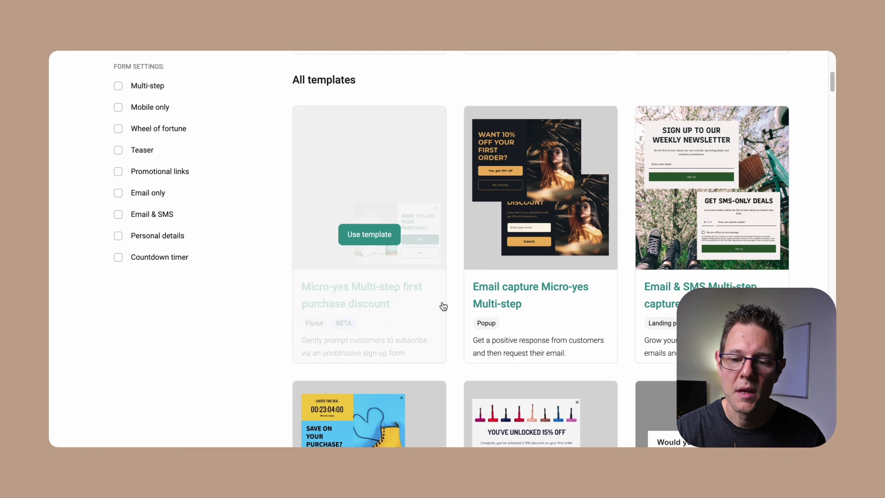
Browse the form template library, examining the filter categories and the available popup, flyout and landing page designs
{"action": "scroll", "coordinate": [443, 306], "scroll_direction": "up", "scroll_amount": 15}
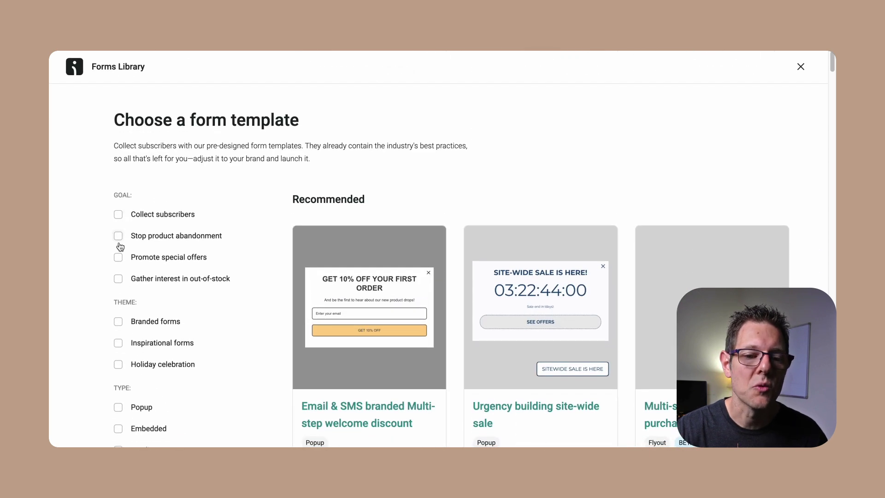
{"action": "scroll", "coordinate": [217, 251], "scroll_direction": "down", "scroll_amount": 2}
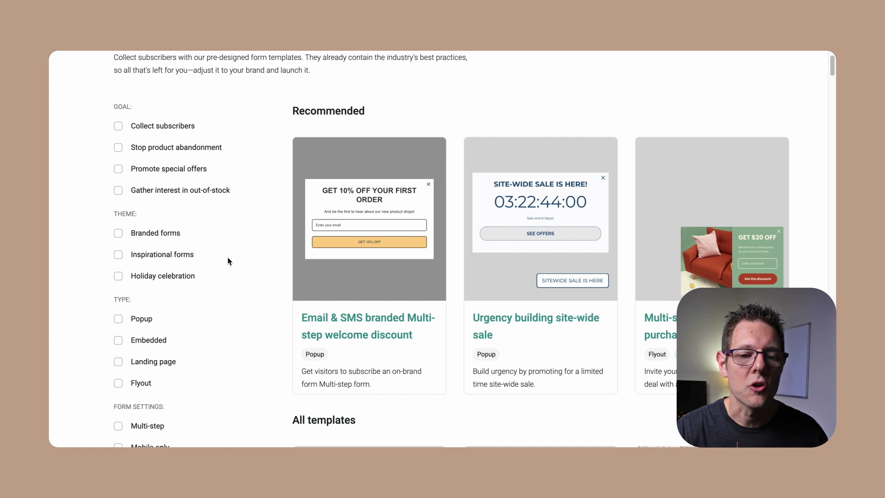
{"action": "scroll", "coordinate": [229, 260], "scroll_direction": "down", "scroll_amount": 2}
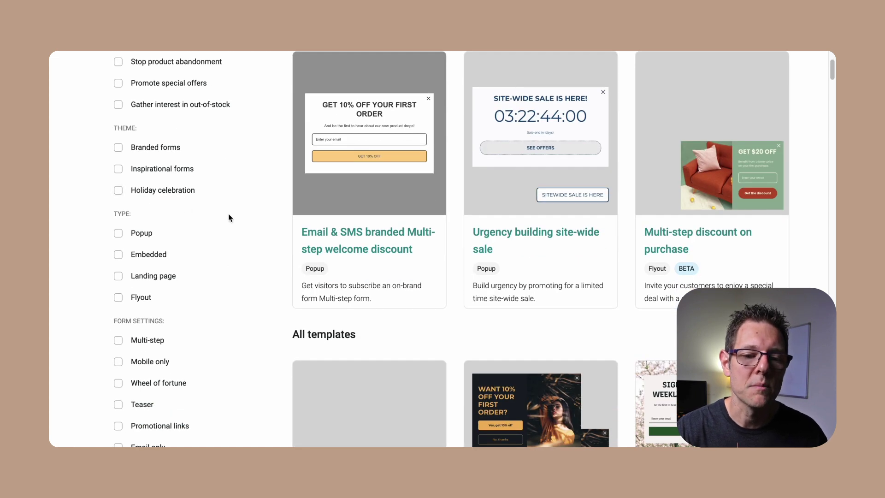
{"action": "scroll", "coordinate": [229, 244], "scroll_direction": "down", "scroll_amount": 2}
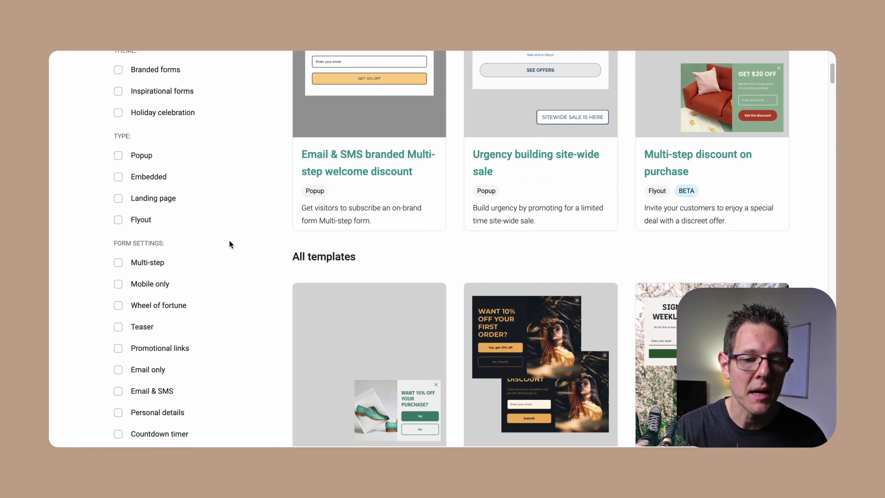
{"action": "scroll", "coordinate": [217, 273], "scroll_direction": "down", "scroll_amount": 1}
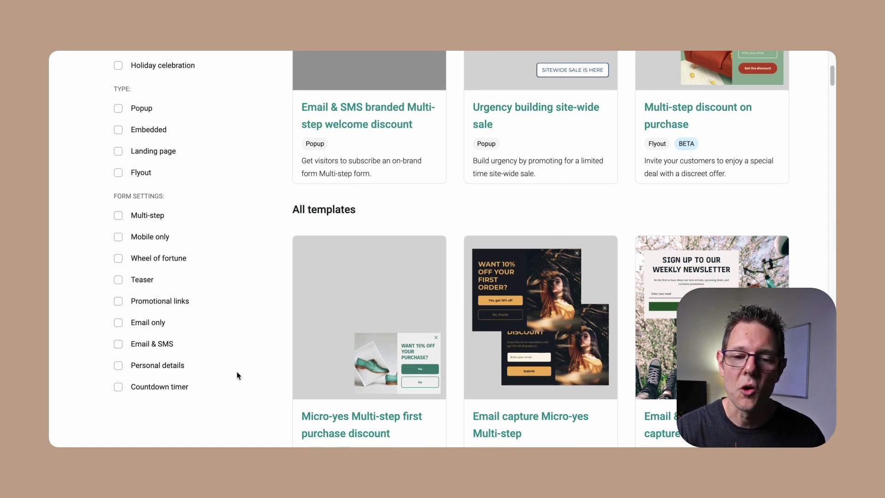
{"action": "scroll", "coordinate": [475, 406], "scroll_direction": "down", "scroll_amount": 9}
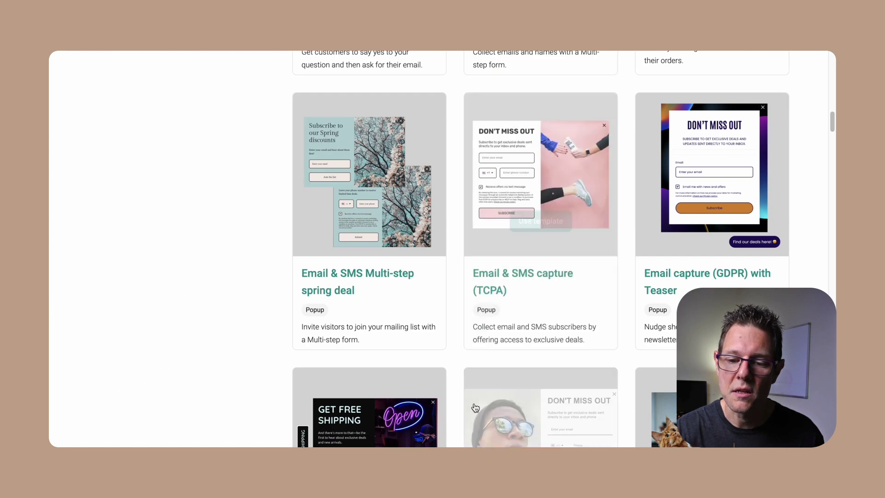
{"action": "scroll", "coordinate": [475, 408], "scroll_direction": "down", "scroll_amount": 20}
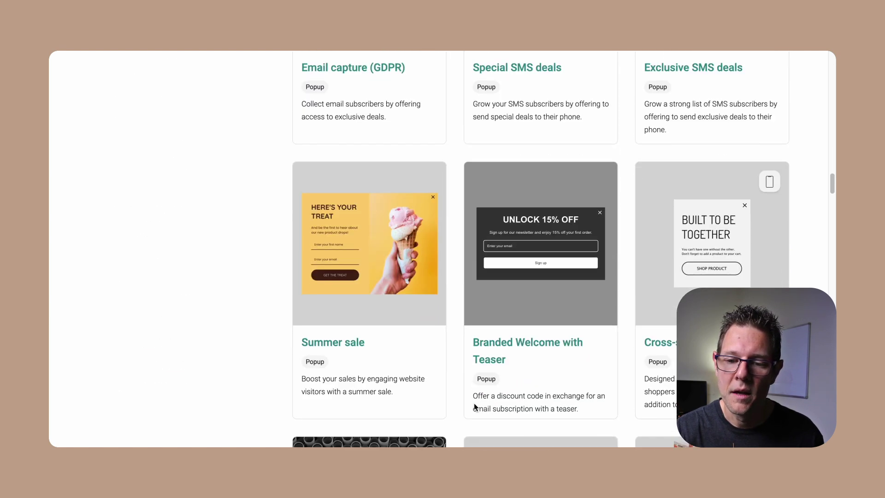
{"action": "scroll", "coordinate": [474, 405], "scroll_direction": "down", "scroll_amount": 13}
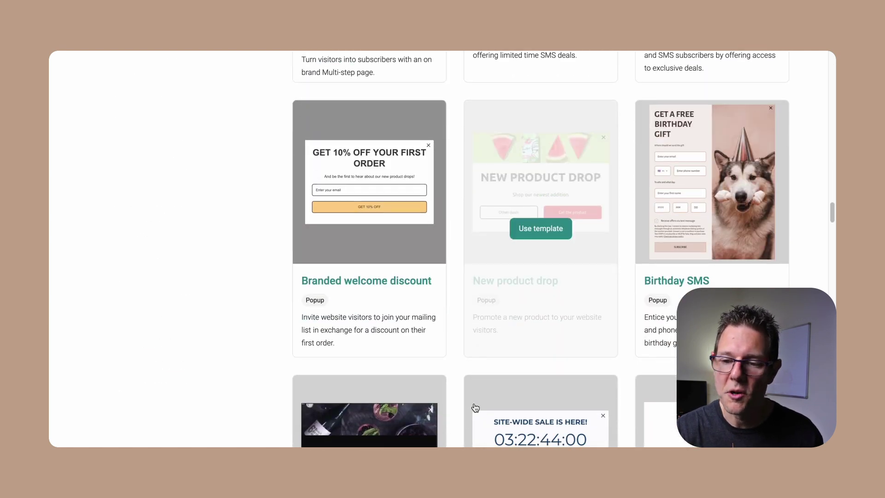
{"action": "scroll", "coordinate": [475, 407], "scroll_direction": "down", "scroll_amount": 3}
{"action": "scroll", "coordinate": [475, 407], "scroll_direction": "up", "scroll_amount": 20}
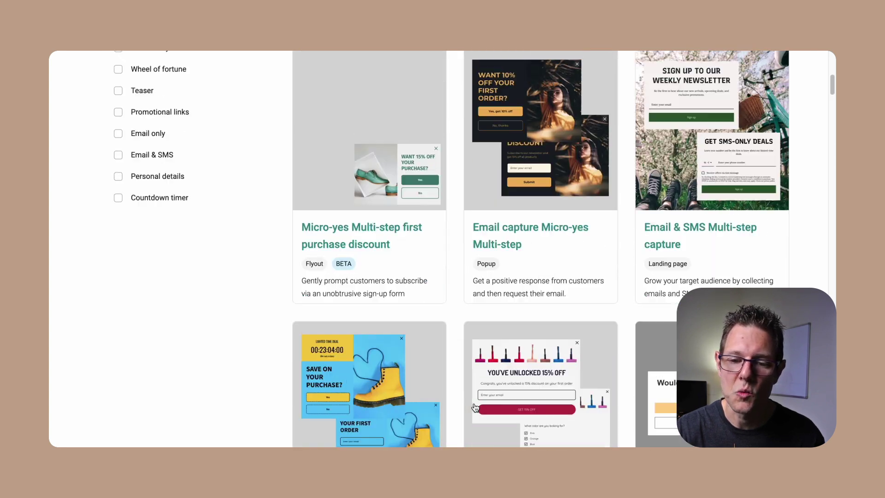
{"action": "scroll", "coordinate": [474, 407], "scroll_direction": "up", "scroll_amount": 10}
Start a new form from the Email & SMS capture (TCPA) popup template
{"action": "scroll", "coordinate": [475, 408], "scroll_direction": "down", "scroll_amount": 18}
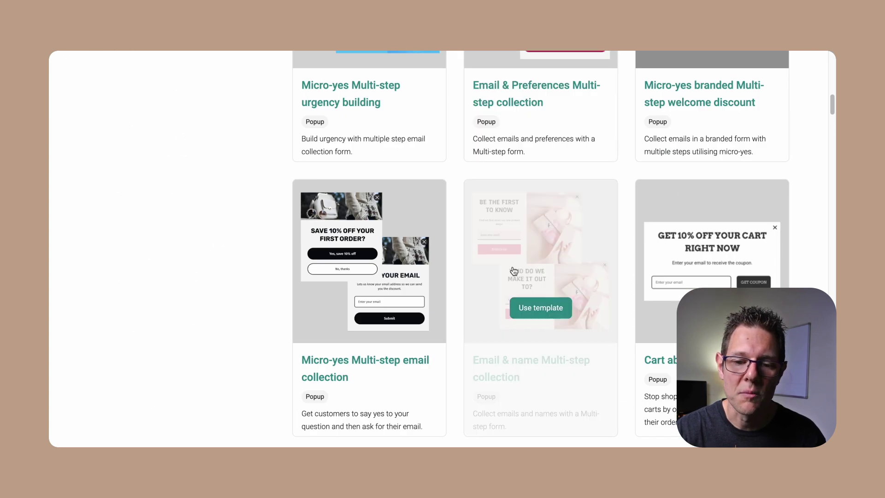
{"action": "scroll", "coordinate": [512, 270], "scroll_direction": "down", "scroll_amount": 6}
{"action": "left_click", "coordinate": [511, 271]}
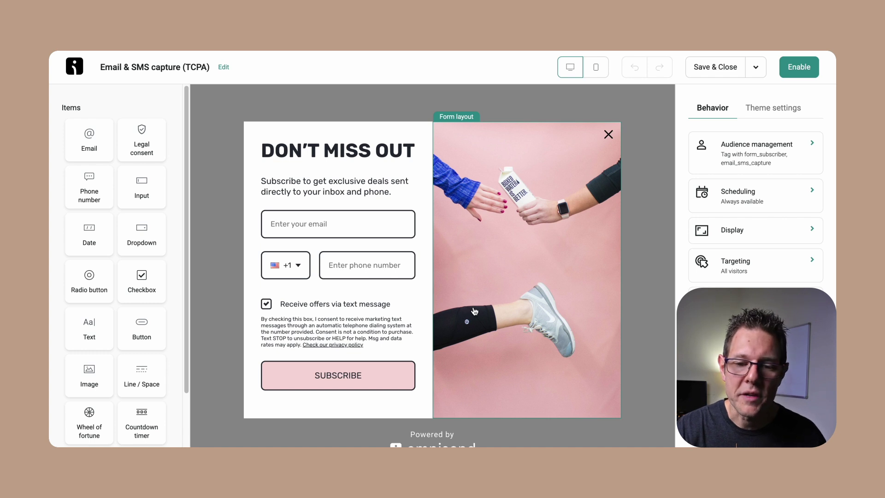
{"action": "mouse_move", "coordinate": [355, 226]}
{"action": "left_mouse_down"}
{"action": "mouse_move", "coordinate": [356, 241]}
{"action": "mouse_move", "coordinate": [356, 229]}
{"action": "left_mouse_up"}
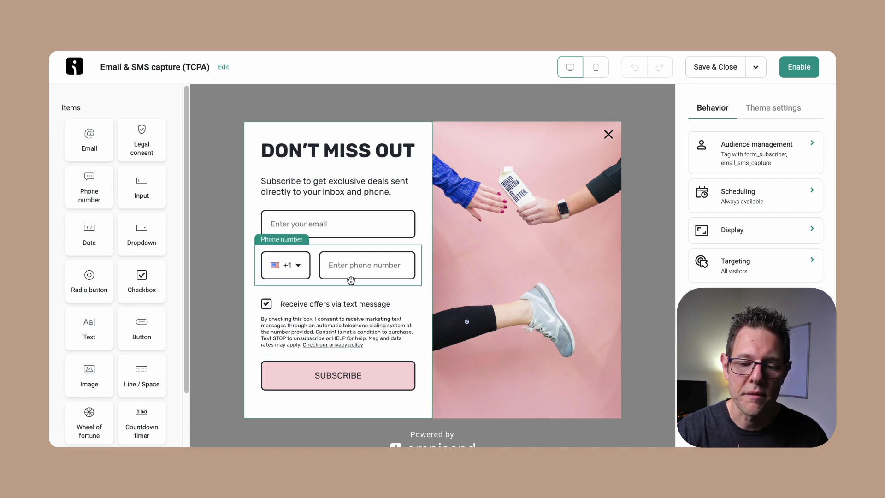
{"action": "scroll", "coordinate": [118, 295], "scroll_direction": "down", "scroll_amount": 5}
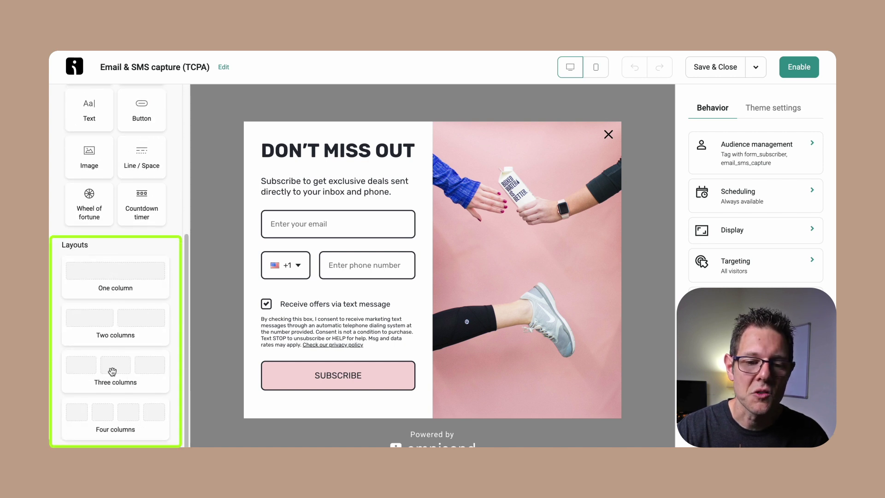
{"action": "left_click_drag", "start_coordinate": [118, 326], "coordinate": [134, 391]}
Change the color of the text under the DON'T MISS OUT heading to #C549A2
{"action": "left_click", "coordinate": [327, 197]}
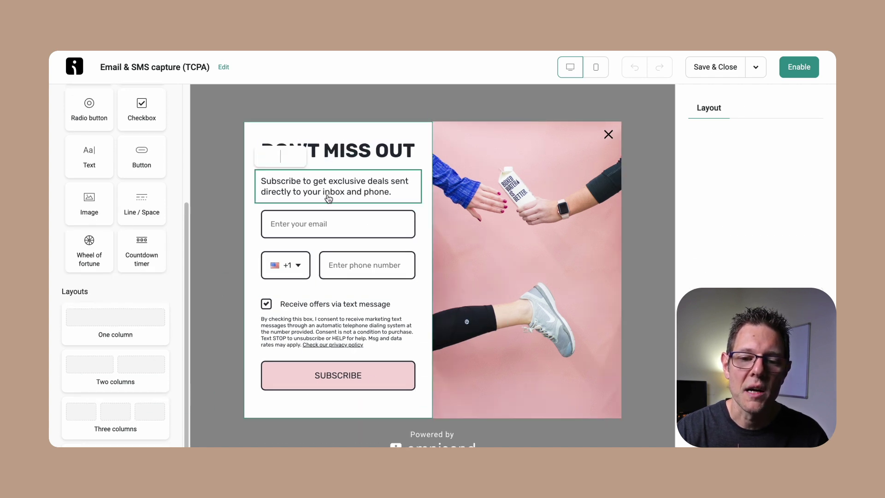
{"action": "scroll", "coordinate": [765, 230], "scroll_direction": "down", "scroll_amount": 2}
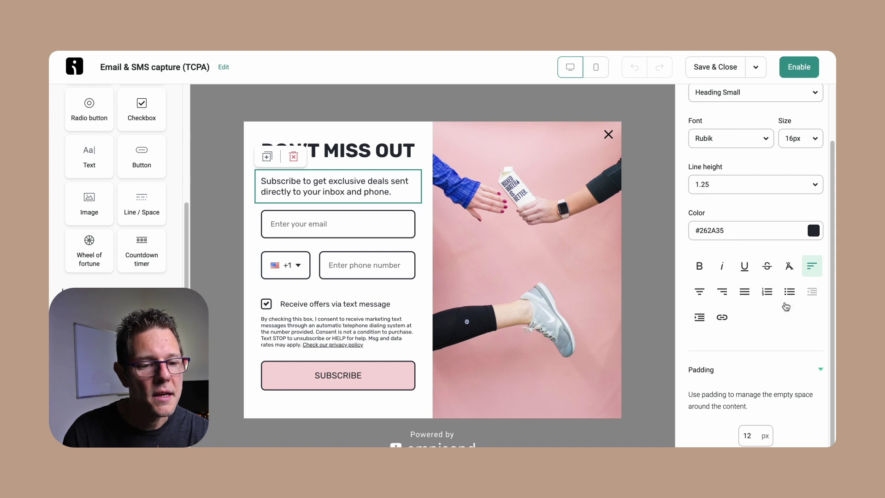
{"action": "scroll", "coordinate": [786, 306], "scroll_direction": "up", "scroll_amount": 3}
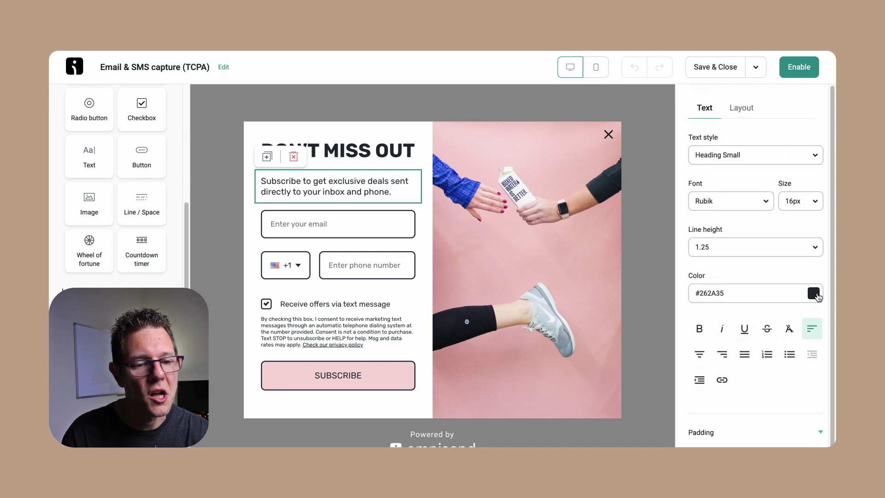
{"action": "left_click", "coordinate": [813, 293]}
{"action": "left_click", "coordinate": [732, 203]}
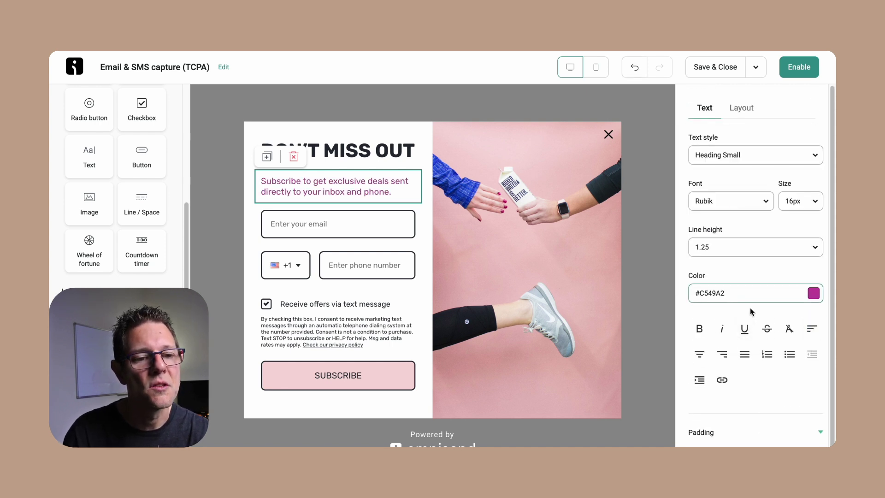
Replace the wording of the text block under the DON'T MISS OUT heading with "EDIT MY TEXT"
{"action": "left_click", "coordinate": [743, 109]}
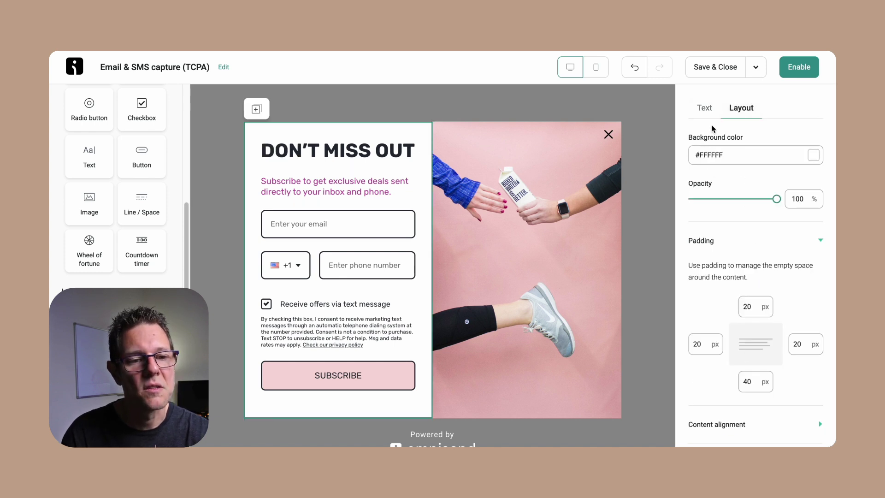
{"action": "left_click", "coordinate": [707, 111]}
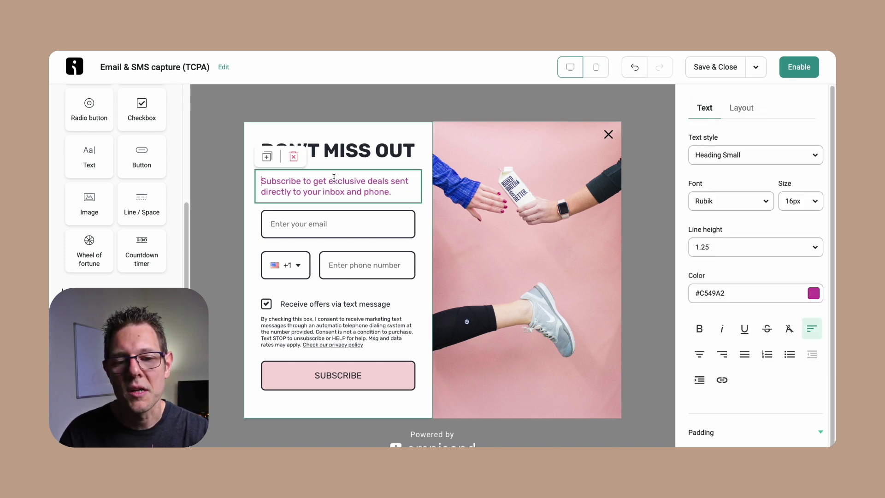
{"action": "key", "text": "ctrl+a"}
{"action": "type", "text": "EDIT MUY TE"}
{"action": "type", "text": "XT"}
{"action": "left_click", "coordinate": [294, 186]}
{"action": "key", "text": "BackSpace"}
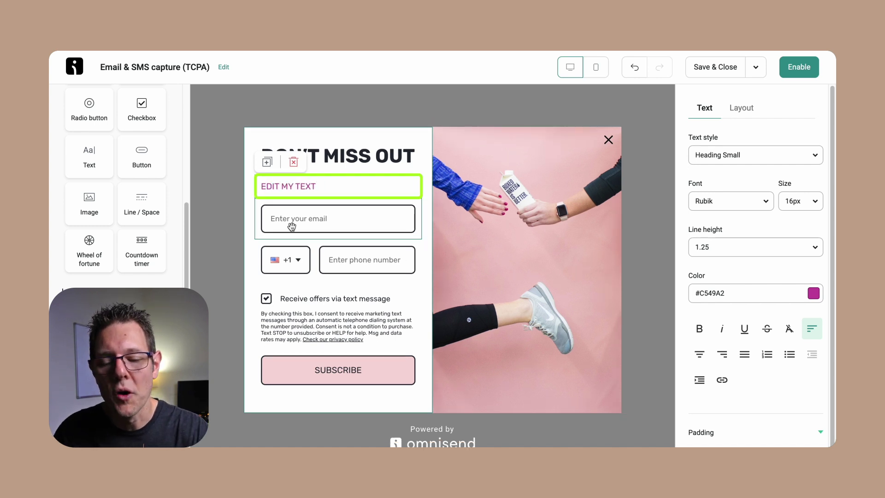
Review the form's Success and Subscribed pages, return to the main form and view its layout settings
{"action": "scroll", "coordinate": [358, 410], "scroll_direction": "down", "scroll_amount": 3}
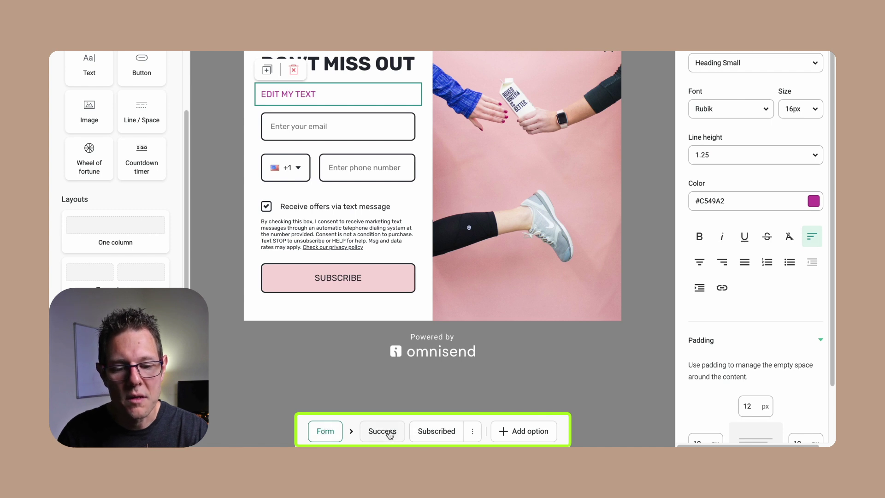
{"action": "left_click", "coordinate": [382, 431]}
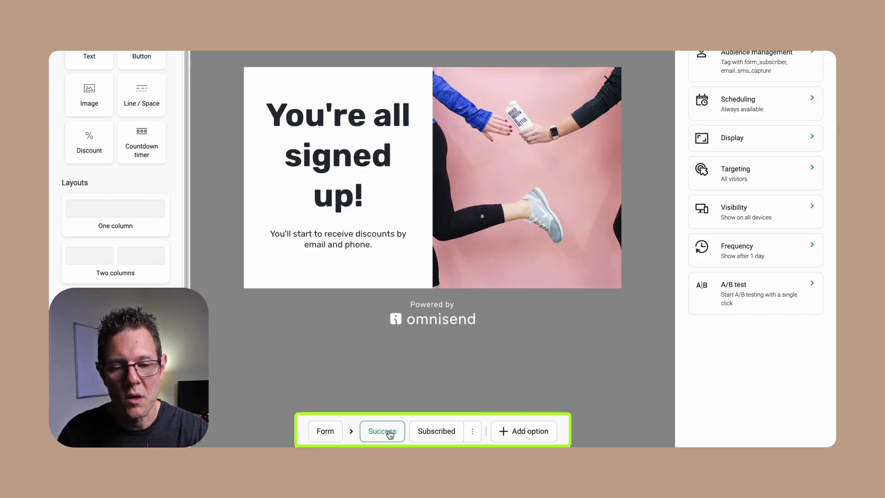
{"action": "left_click", "coordinate": [434, 432]}
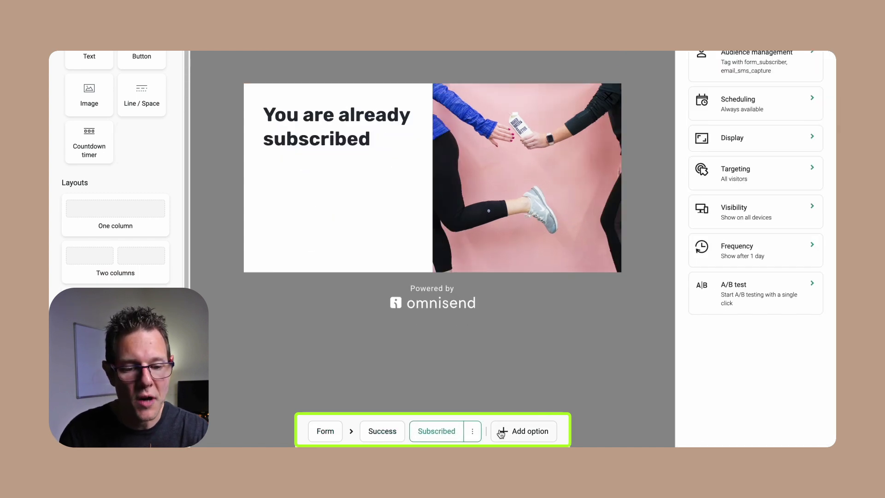
{"action": "left_click", "coordinate": [325, 432]}
{"action": "left_click", "coordinate": [521, 230]}
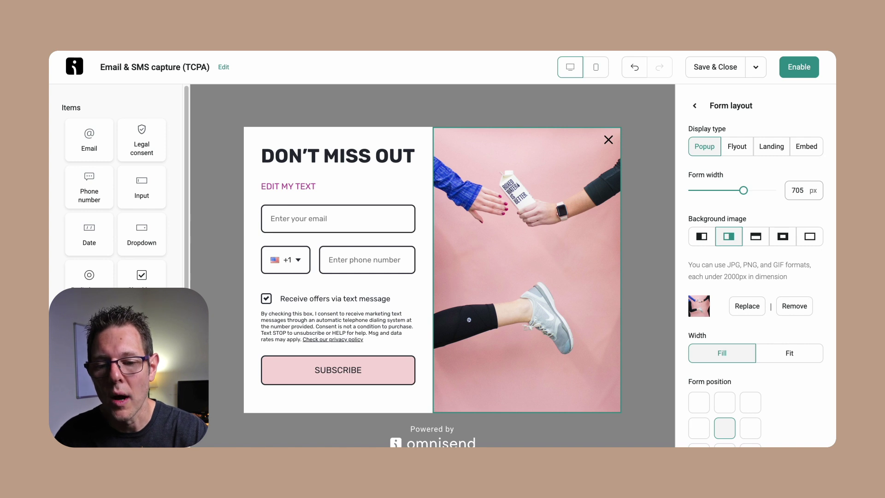
Set the SUBSCRIBE button's style to Tertiary button and check its available button actions
{"action": "left_click", "coordinate": [338, 369]}
{"action": "left_click", "coordinate": [756, 247]}
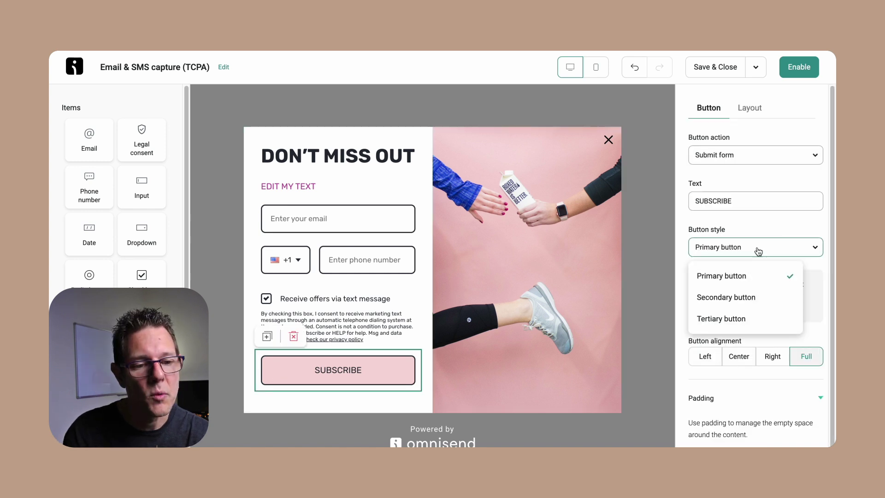
{"action": "left_click", "coordinate": [735, 297]}
{"action": "left_click", "coordinate": [748, 249]}
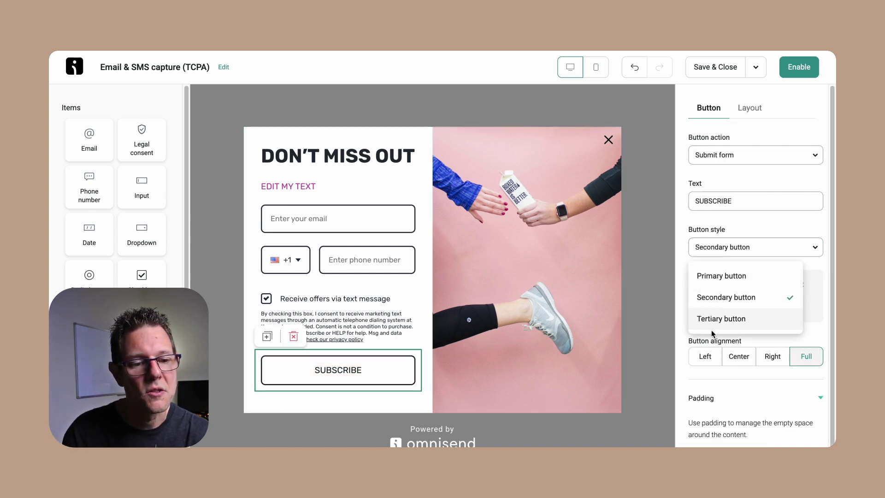
{"action": "left_click", "coordinate": [721, 326]}
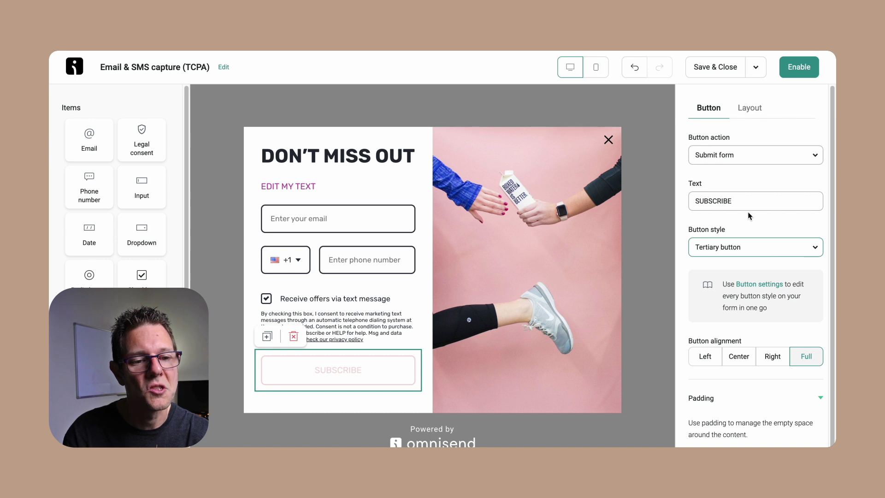
{"action": "left_click", "coordinate": [742, 157]}
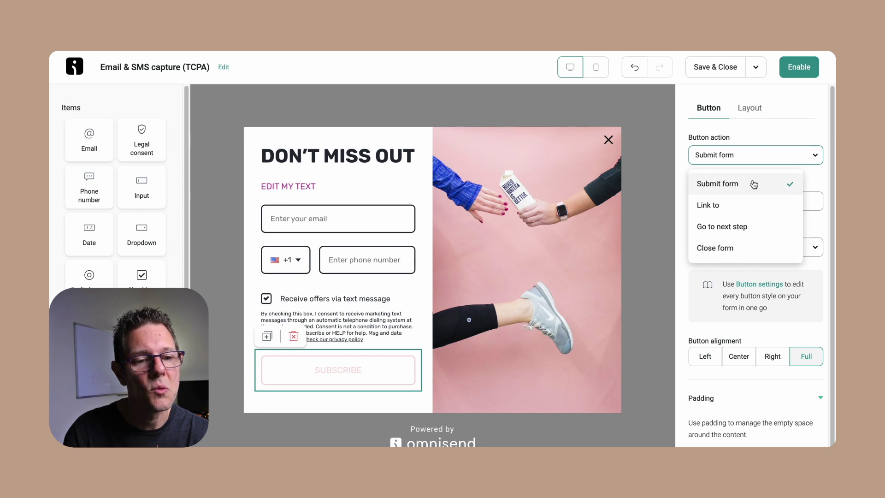
{"action": "left_click", "coordinate": [743, 140]}
{"action": "scroll", "coordinate": [712, 361], "scroll_direction": "down", "scroll_amount": 1}
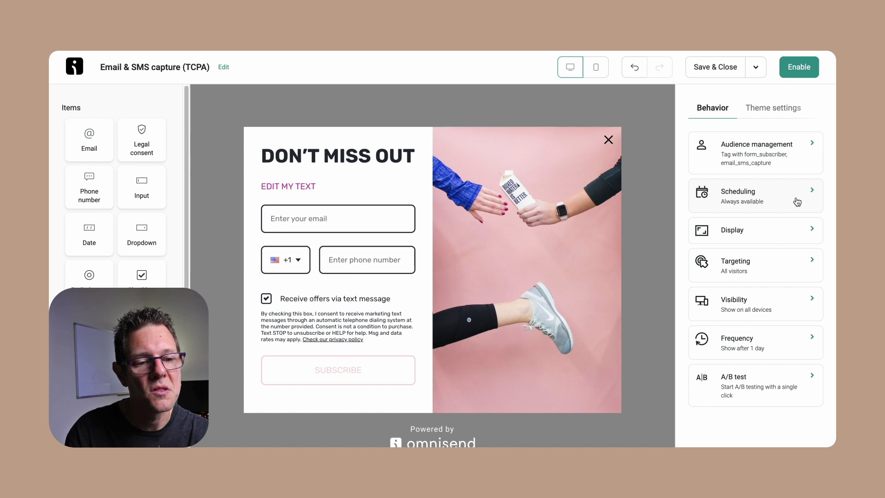
Set the form to display after a visitor has spent 4 seconds on the page
{"action": "left_click", "coordinate": [756, 238]}
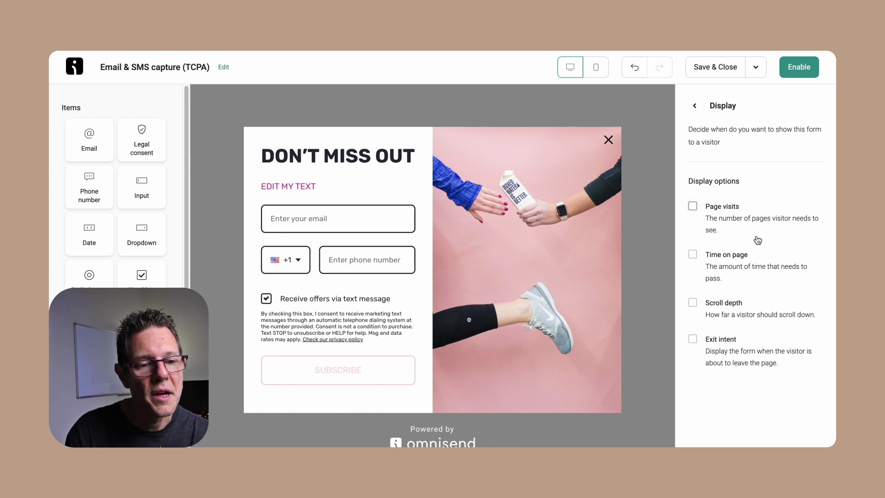
{"action": "left_click", "coordinate": [693, 256]}
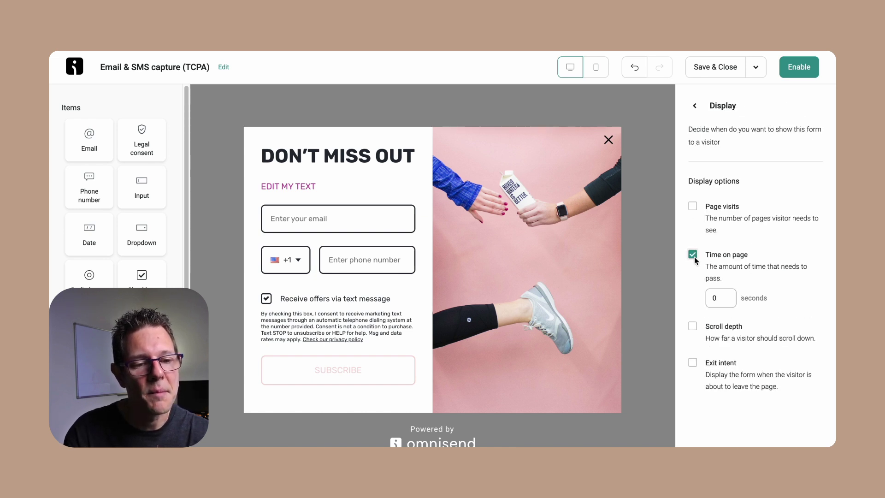
{"action": "double_click", "coordinate": [723, 298]}
{"action": "left_click", "coordinate": [744, 438]}
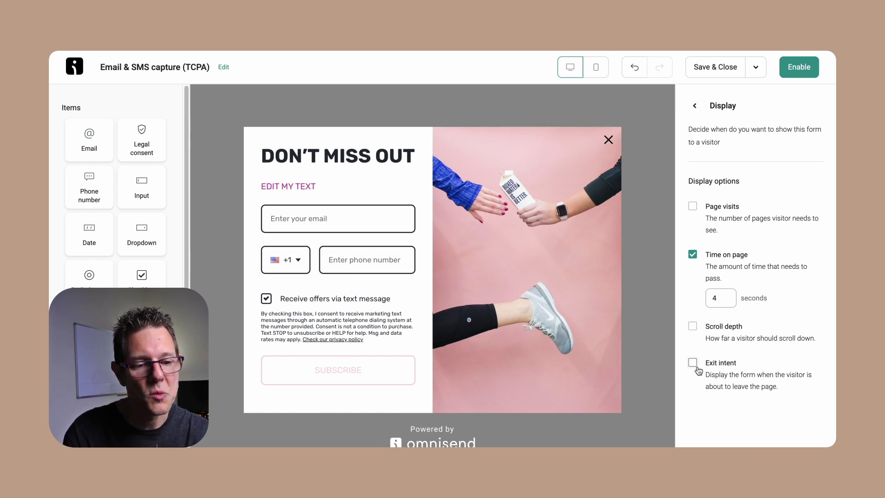
{"action": "left_click", "coordinate": [701, 112]}
{"action": "left_click", "coordinate": [745, 153]}
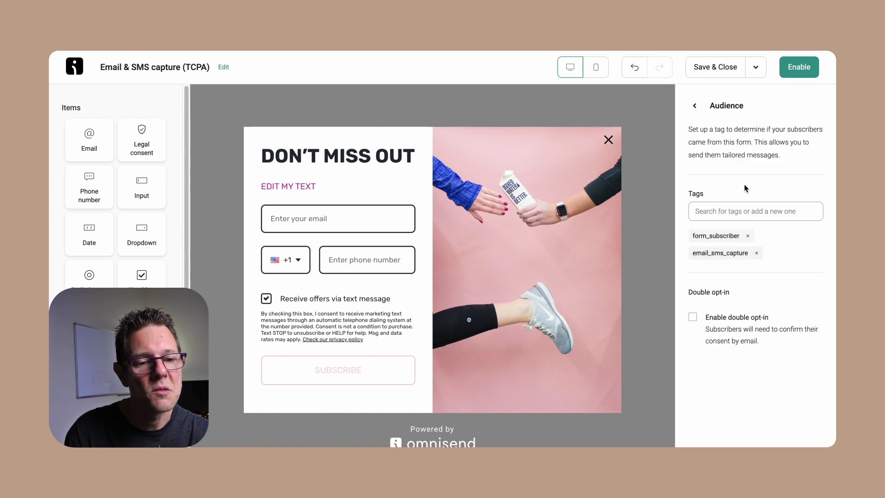
{"action": "left_click", "coordinate": [736, 215]}
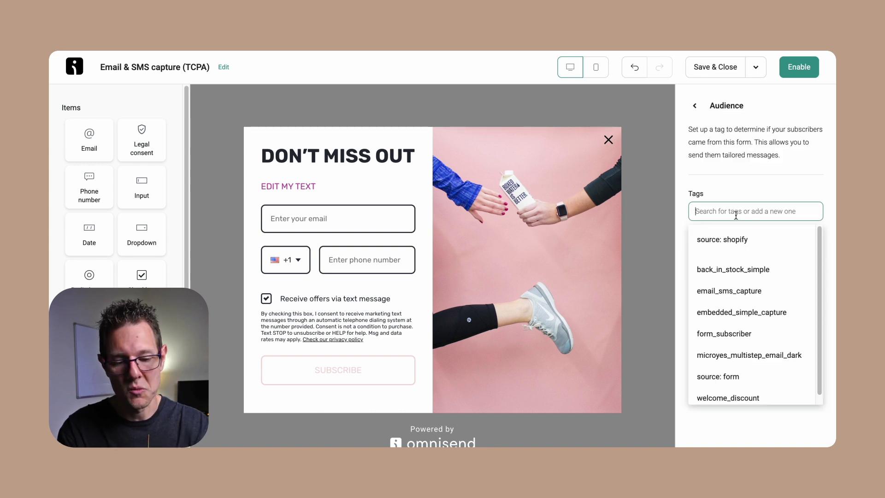
{"action": "type", "text": "#gregs po"}
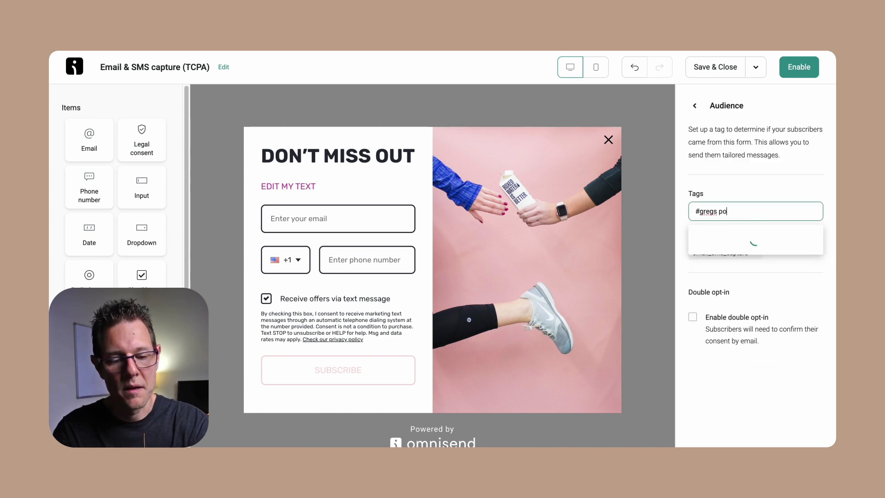
{"action": "type", "text": "pup"}
{"action": "key", "text": "ctrl+a"}
{"action": "key", "text": "BackSpace"}
{"action": "left_click", "coordinate": [699, 171]}
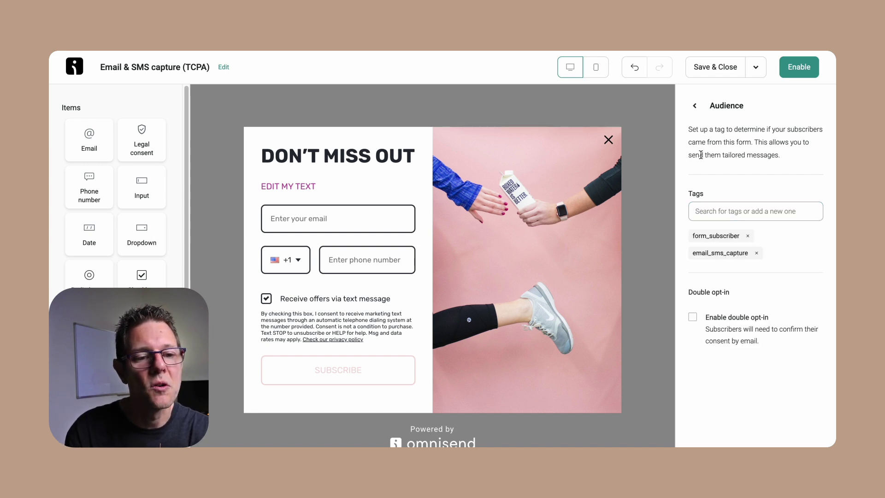
Try the Appears on URL and out-of-stock products page targeting options, clearing both again
{"action": "left_click", "coordinate": [695, 105]}
{"action": "left_click", "coordinate": [739, 267]}
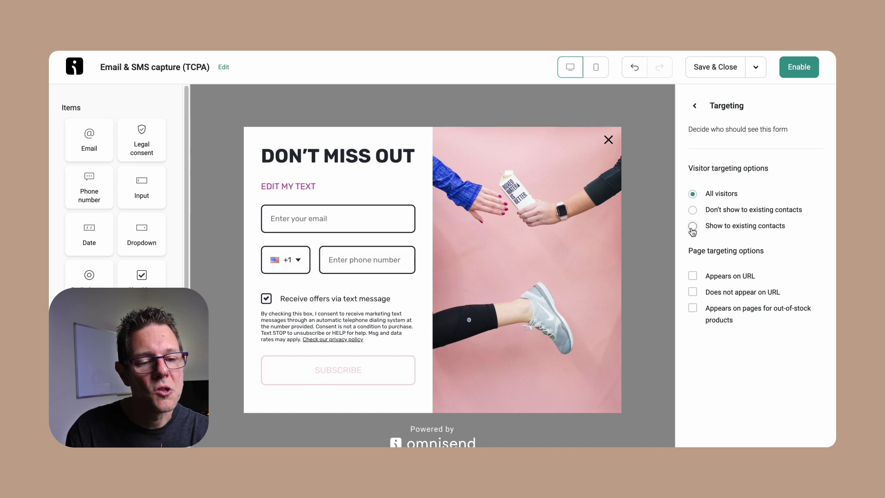
{"action": "left_click", "coordinate": [694, 276]}
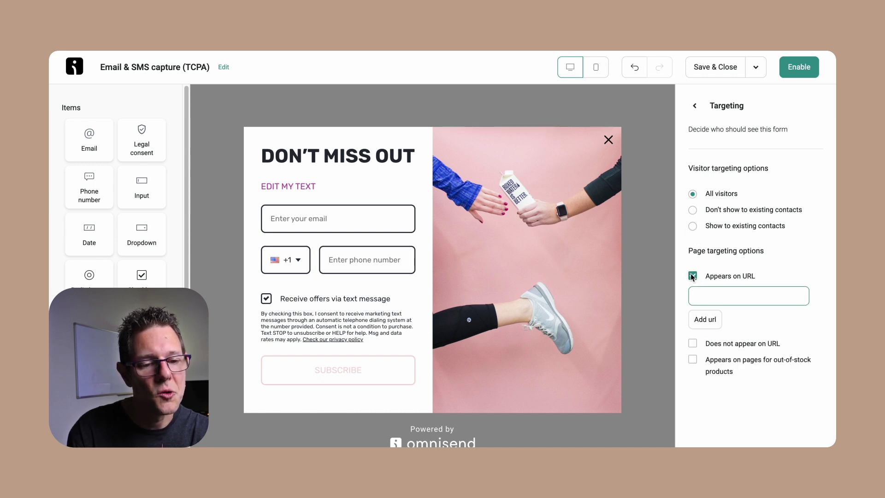
{"action": "left_click", "coordinate": [692, 276]}
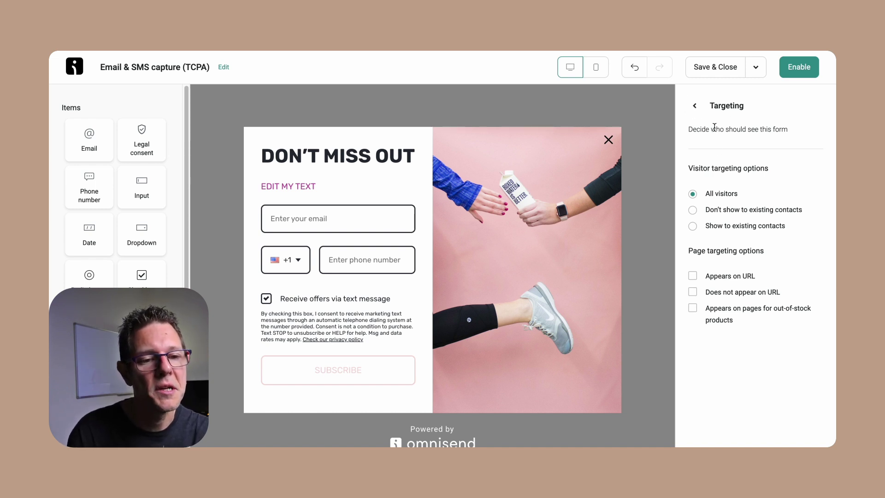
{"action": "left_click", "coordinate": [693, 308]}
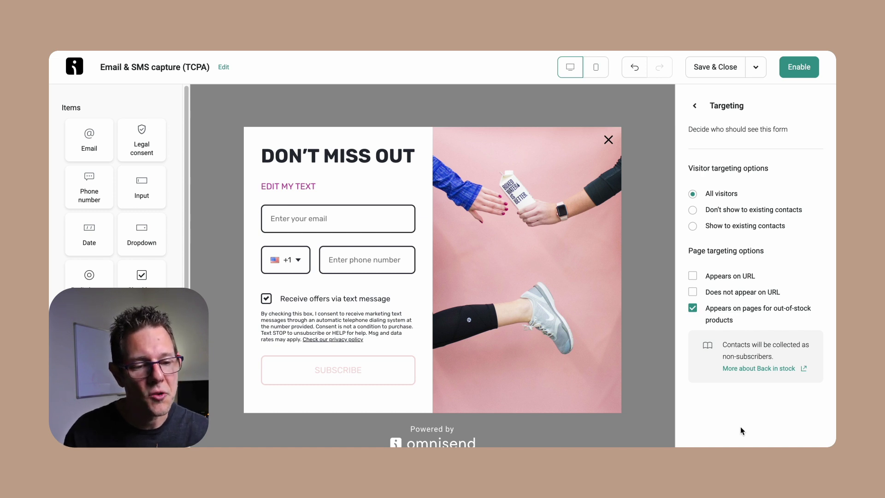
{"action": "left_click", "coordinate": [692, 308]}
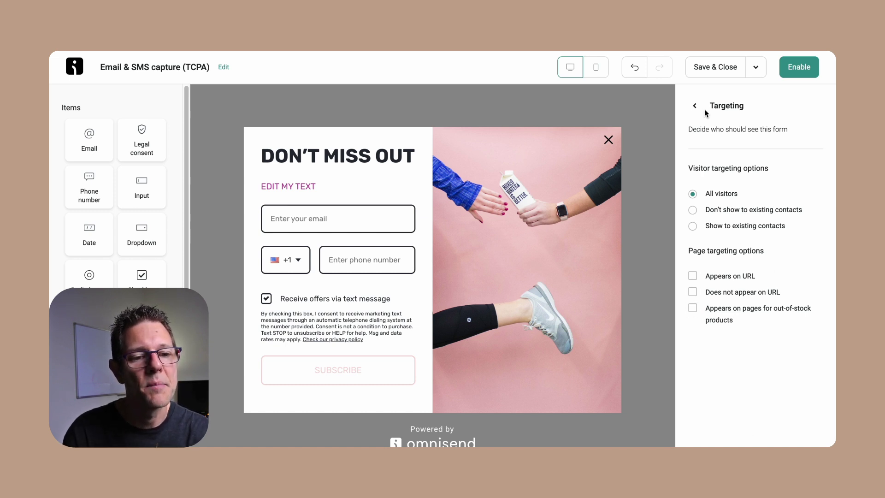
{"action": "left_click", "coordinate": [695, 106]}
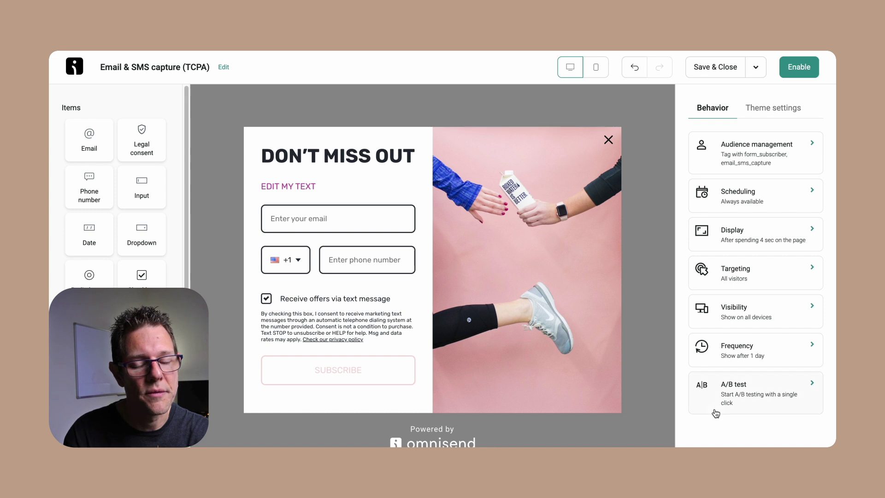
Create an A/B test from the form and open Version A for editing
{"action": "left_click", "coordinate": [732, 410]}
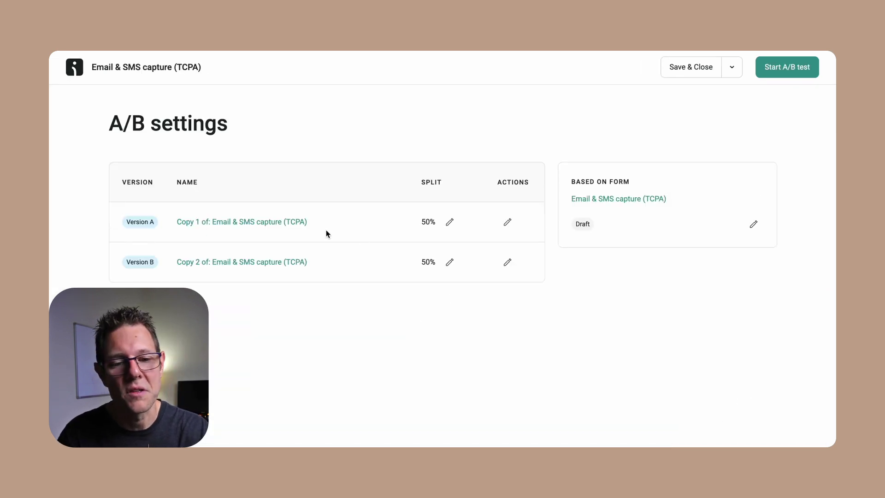
{"action": "left_click", "coordinate": [228, 223]}
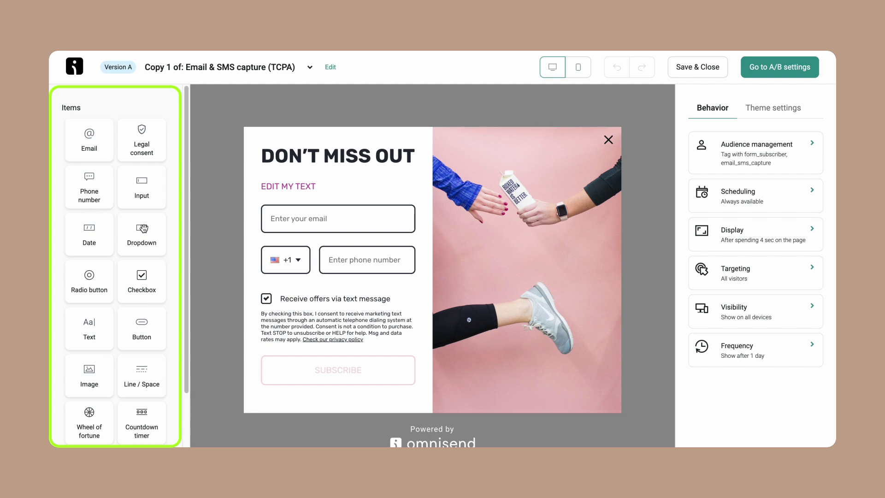
Add a dropdown between the email and phone fields, map it to the Gender profile field and toggle its Field required option
{"action": "left_click_drag", "start_coordinate": [141, 231], "coordinate": [332, 242]}
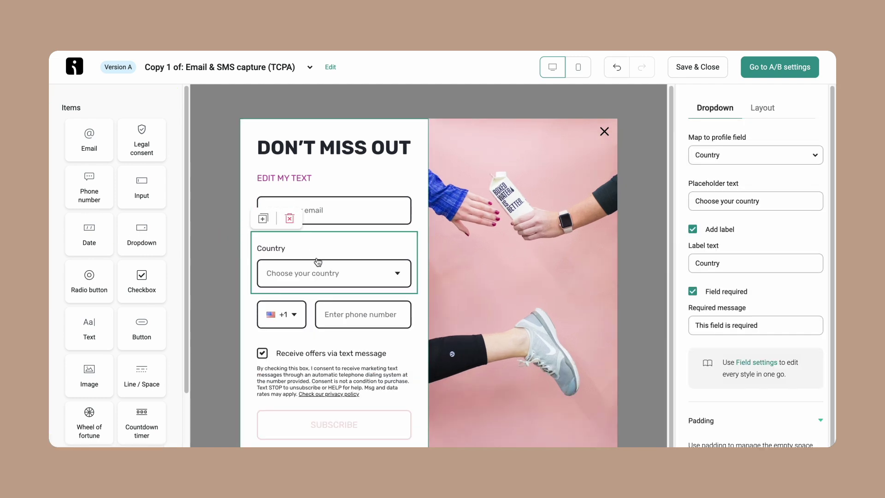
{"action": "left_click", "coordinate": [800, 156]}
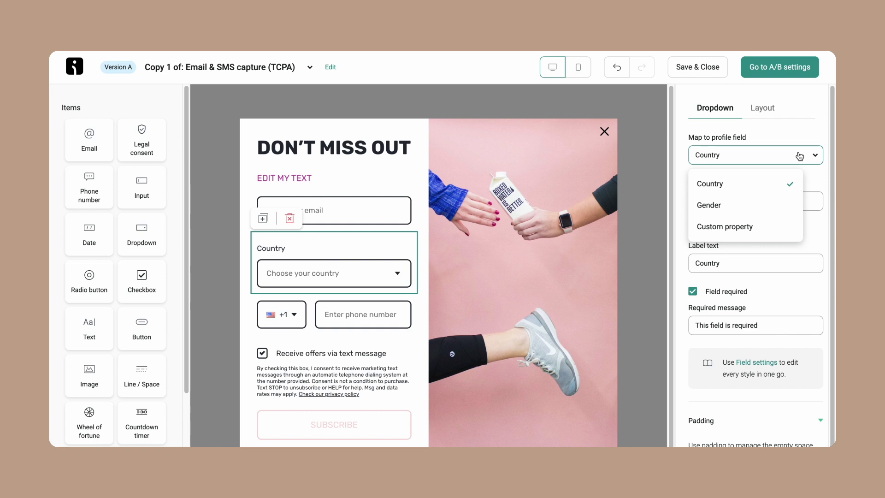
{"action": "left_click", "coordinate": [727, 212]}
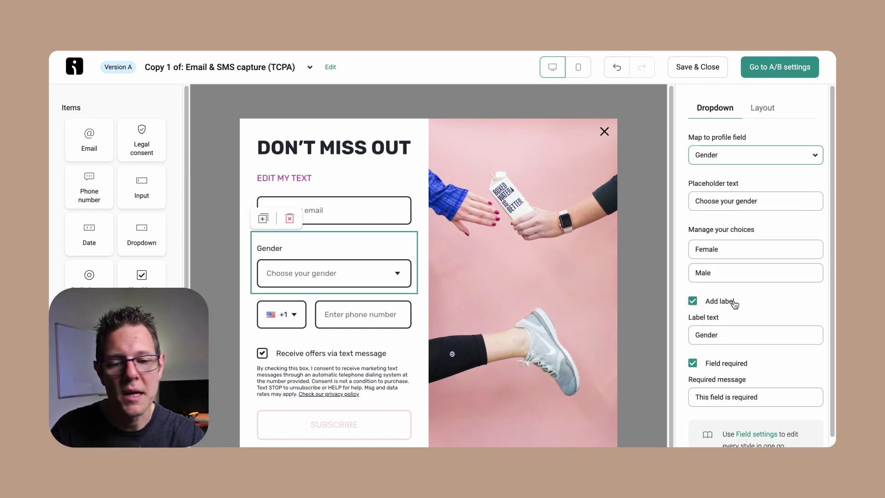
{"action": "scroll", "coordinate": [734, 304], "scroll_direction": "down", "scroll_amount": 2}
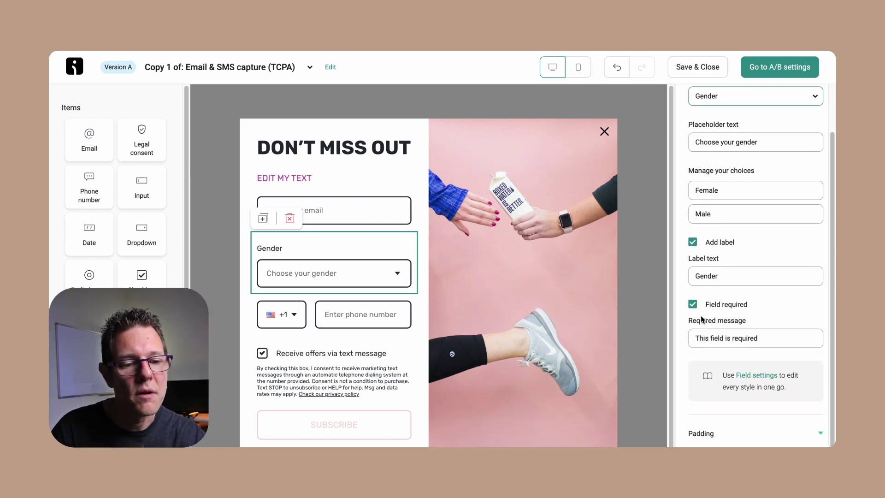
{"action": "double_click", "coordinate": [693, 306]}
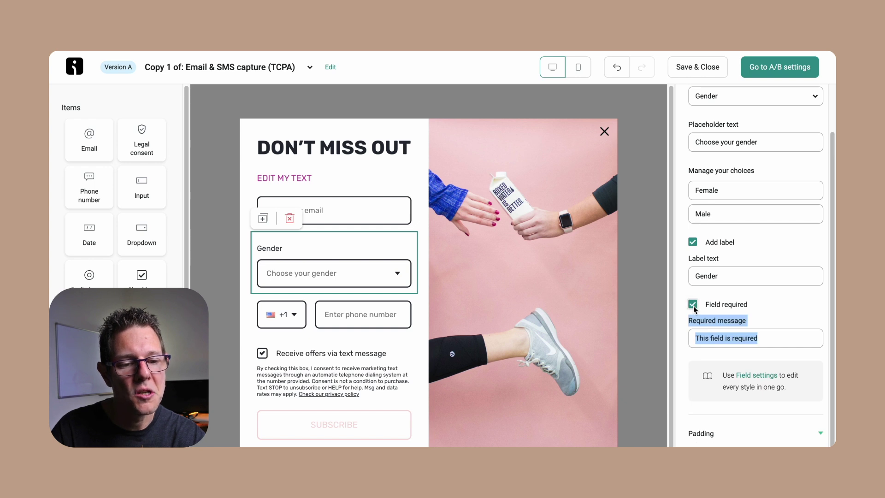
{"action": "left_click", "coordinate": [693, 305]}
Make the phone number field optional and open the settings of the SMS consent block
{"action": "left_click", "coordinate": [364, 325]}
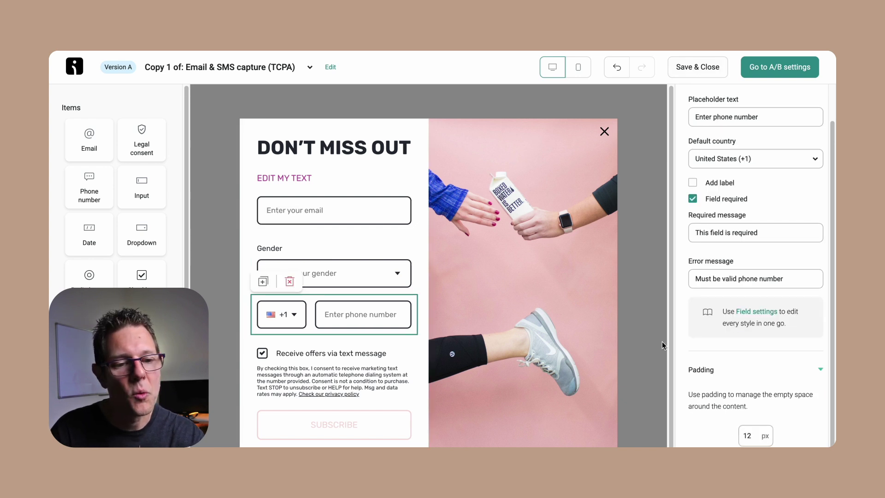
{"action": "left_click", "coordinate": [693, 199]}
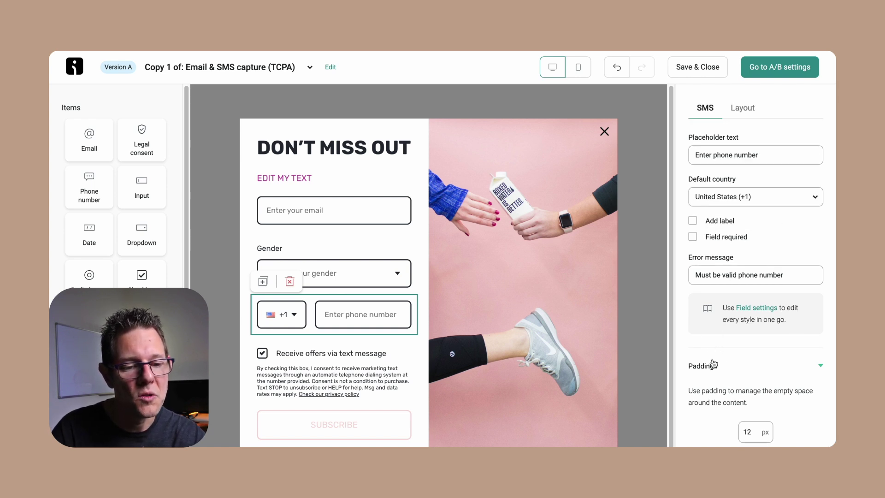
{"action": "left_click", "coordinate": [355, 371]}
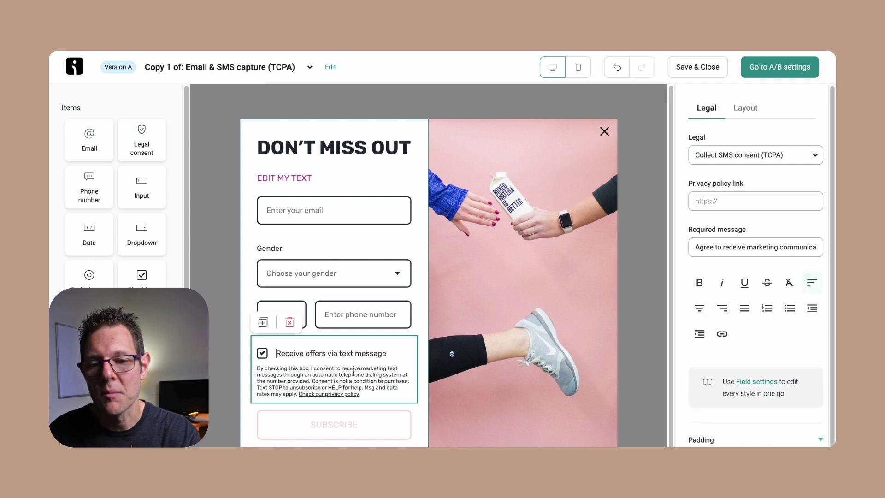
Add a legal consent block above the SMS consent, try Collect SMS consent (TCPA) and return it to Marketing consent (GDPR)
{"action": "left_click_drag", "start_coordinate": [143, 139], "coordinate": [293, 341]}
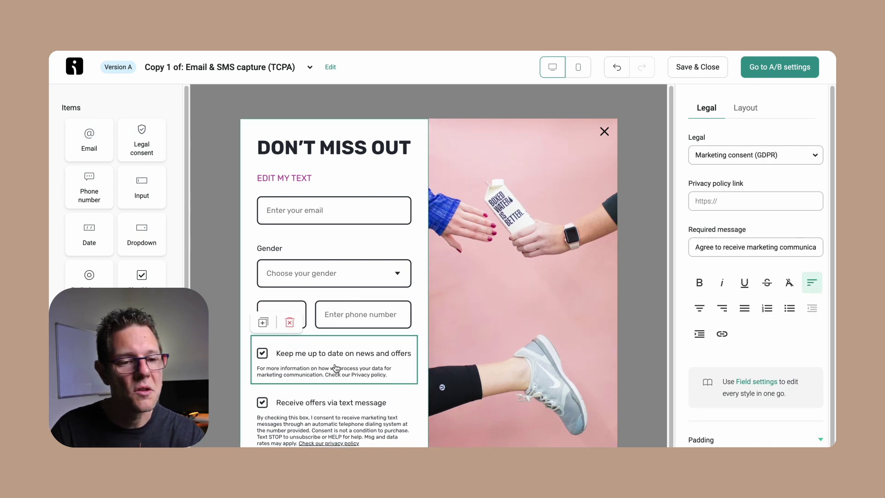
{"action": "left_click", "coordinate": [752, 155]}
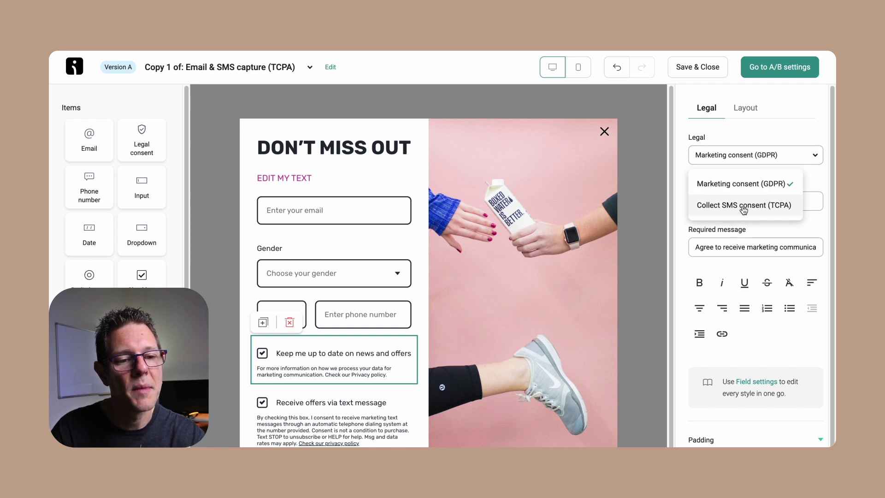
{"action": "left_click", "coordinate": [743, 207]}
{"action": "left_click", "coordinate": [732, 156]}
{"action": "left_click", "coordinate": [749, 183]}
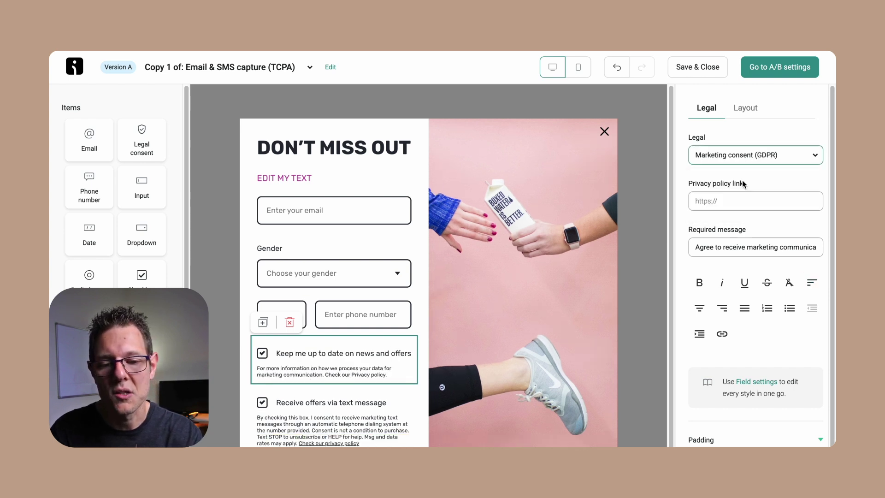
{"action": "left_click", "coordinate": [740, 200]}
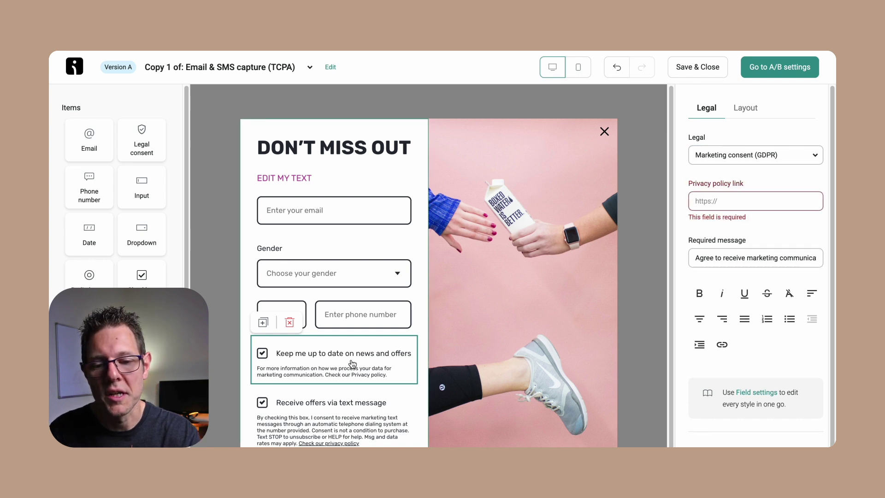
Delete both legal consent blocks and the phone number field from the form
{"action": "left_click", "coordinate": [289, 321]}
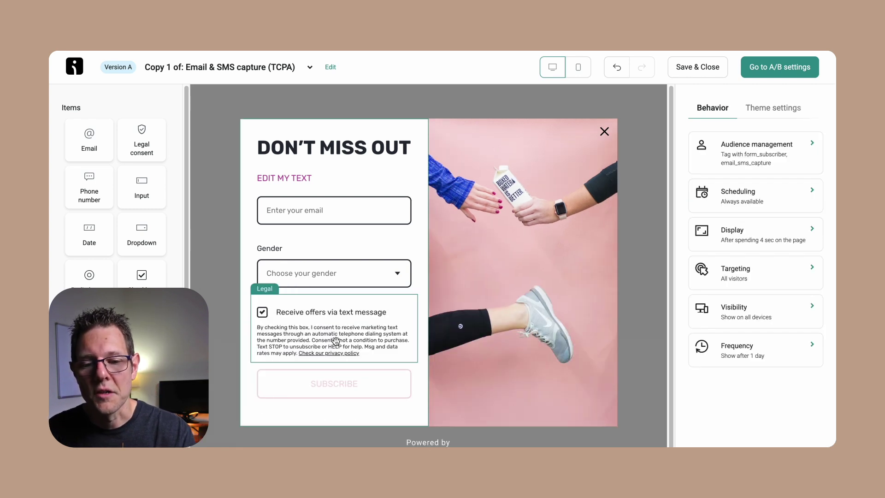
{"action": "left_click", "coordinate": [336, 342]}
{"action": "left_click", "coordinate": [290, 282]}
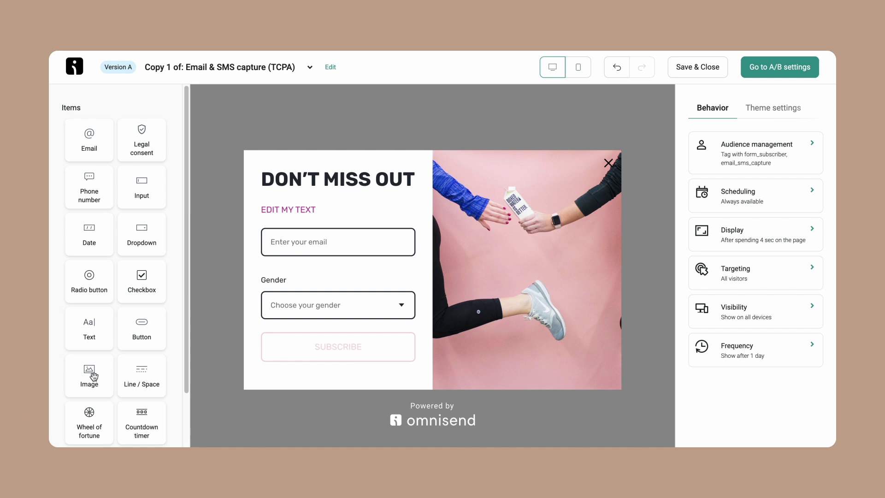
View the Success page and add a next step to the form
{"action": "mouse_move", "coordinate": [91, 377]}
{"action": "left_mouse_down"}
{"action": "mouse_move", "coordinate": [393, 258]}
{"action": "mouse_move", "coordinate": [367, 256]}
{"action": "mouse_move", "coordinate": [85, 364]}
{"action": "left_mouse_up"}
{"action": "scroll", "coordinate": [93, 322], "scroll_direction": "down", "scroll_amount": 1}
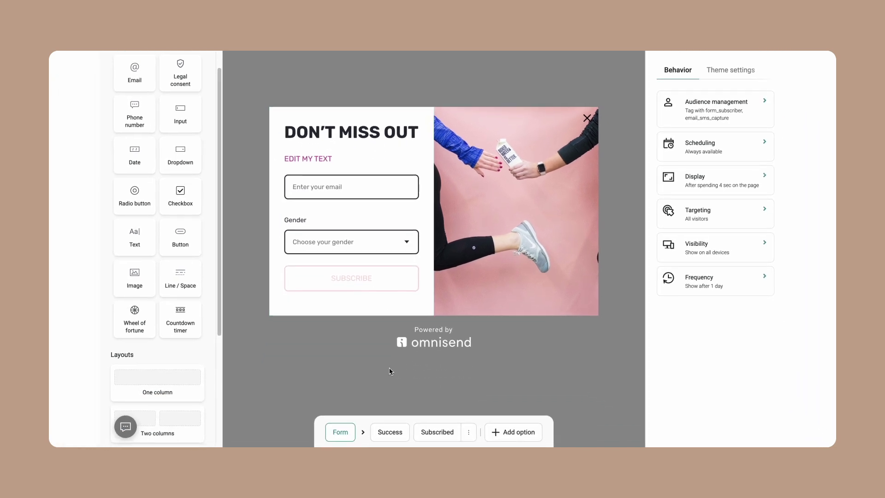
{"action": "left_click", "coordinate": [382, 432]}
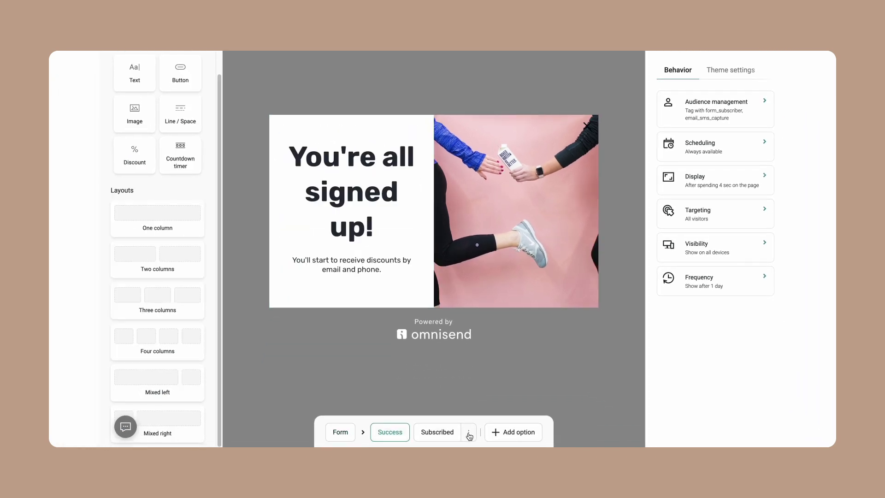
{"action": "left_click", "coordinate": [510, 429]}
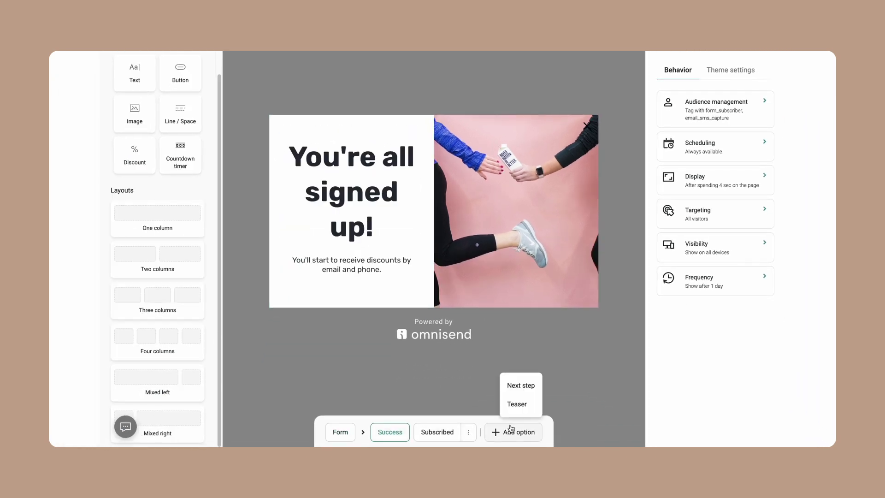
{"action": "left_click", "coordinate": [526, 387]}
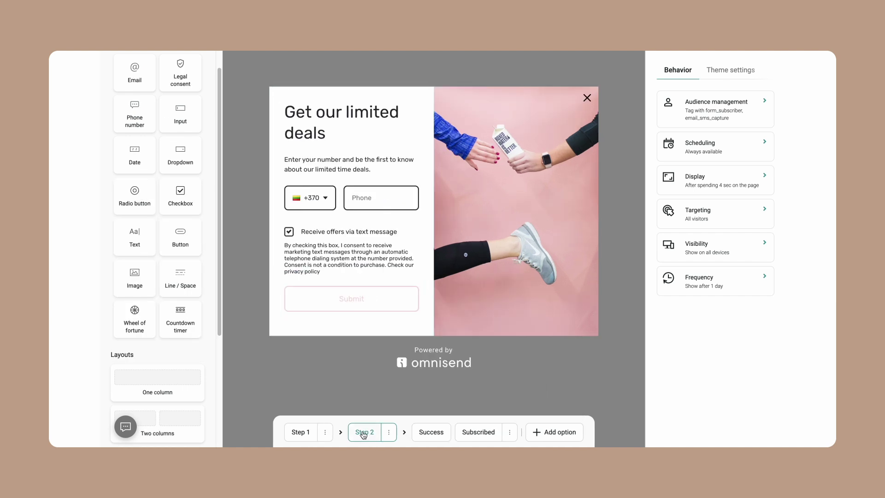
Replace the Step 2 heading with "Get an extra 5% for signing up for texts"
{"action": "triple_click", "coordinate": [341, 123]}
{"action": "type", "text": "Get an extra "}
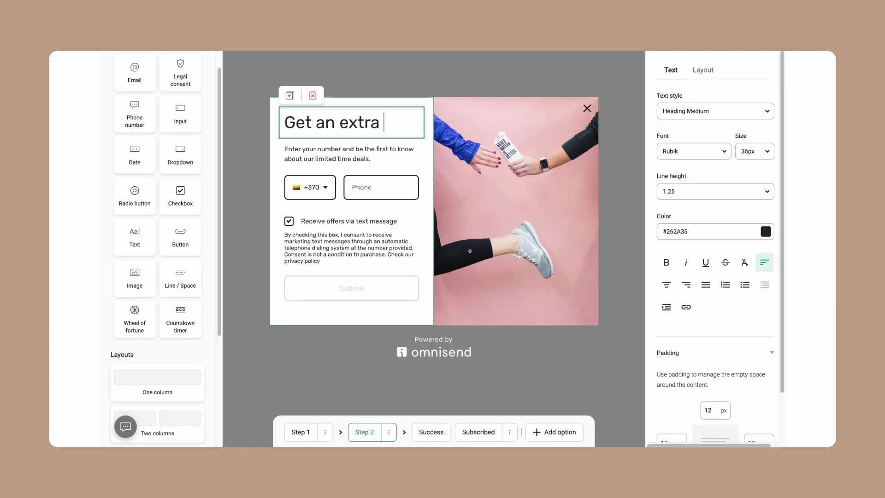
{"action": "type", "text": "5% s=for signing"}
{"action": "key", "text": "Home"}
{"action": "key", "text": "Delete"}
{"action": "key", "text": "Delete"}
{"action": "key", "text": "End"}
{"action": "type", "text": "up for texts"}
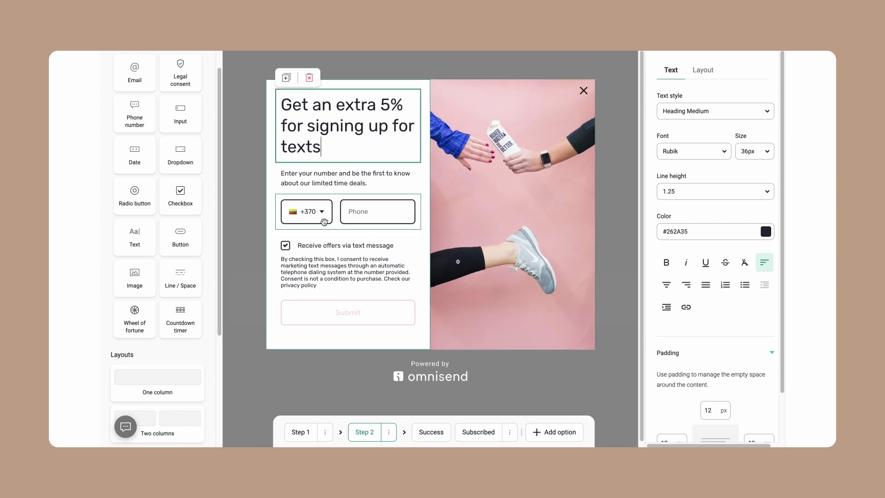
Check the Step 2 phone field's settings and browse its default country options
{"action": "left_click", "coordinate": [389, 212]}
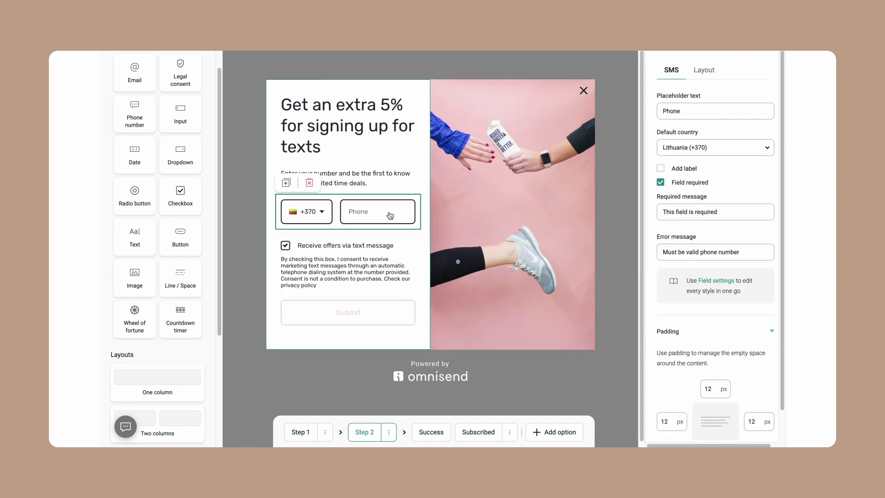
{"action": "left_click", "coordinate": [699, 147]}
{"action": "scroll", "coordinate": [686, 228], "scroll_direction": "down", "scroll_amount": 3}
{"action": "scroll", "coordinate": [687, 228], "scroll_direction": "up", "scroll_amount": 3}
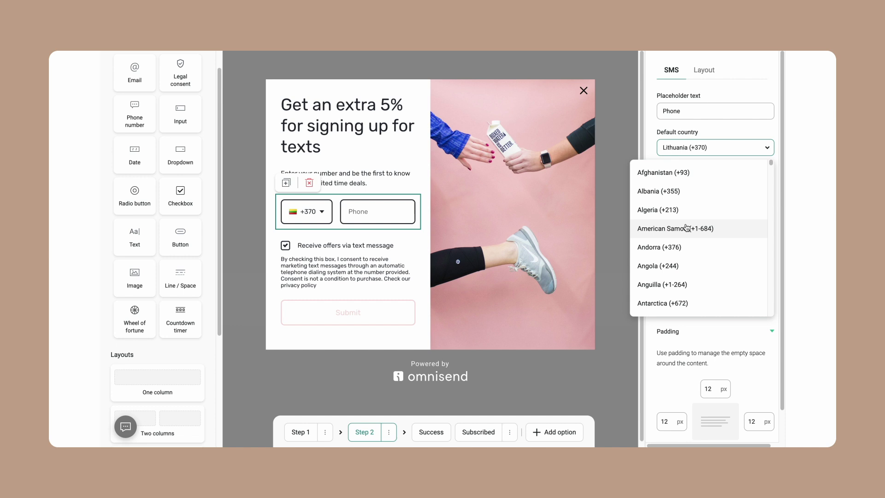
{"action": "left_click", "coordinate": [651, 131]}
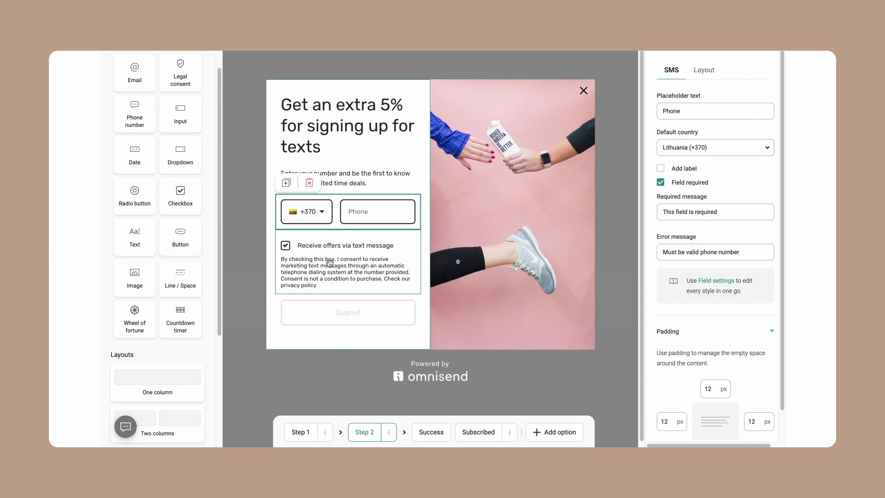
Check the Success and Subscribed pages, return to Step 2 and add a teaser to the form
{"action": "left_click", "coordinate": [432, 432]}
{"action": "left_click", "coordinate": [473, 436]}
{"action": "left_click", "coordinate": [364, 432]}
{"action": "left_click", "coordinate": [549, 431]}
{"action": "left_click", "coordinate": [564, 404]}
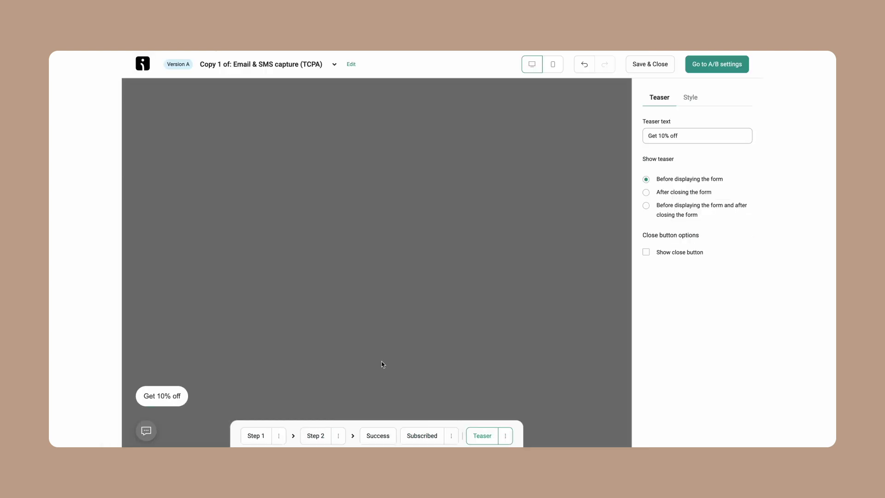
Set the teaser to show after closing the form and enable its close button
{"action": "left_click", "coordinate": [646, 192]}
{"action": "left_click", "coordinate": [646, 252]}
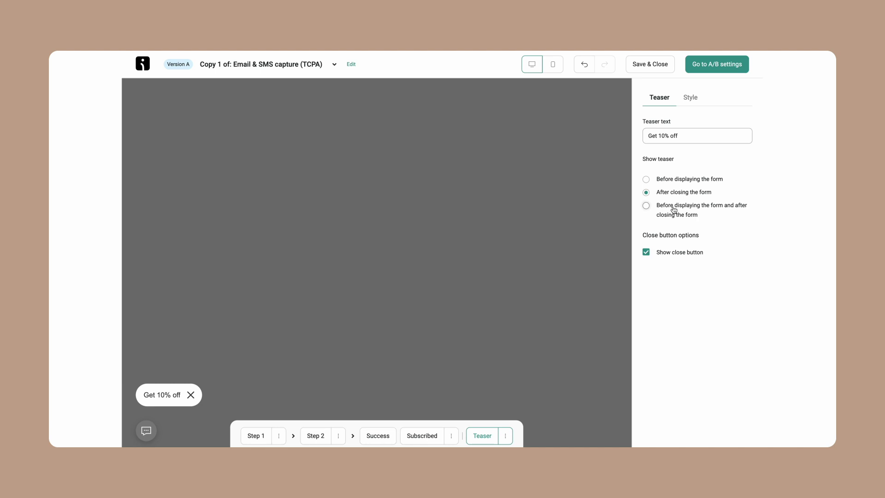
{"action": "left_click", "coordinate": [647, 195]}
Try the slightly rounded and rectangular teaser shapes, returning to the pill shape
{"action": "left_click", "coordinate": [689, 97]}
{"action": "left_click", "coordinate": [701, 173]}
{"action": "left_click", "coordinate": [665, 176]}
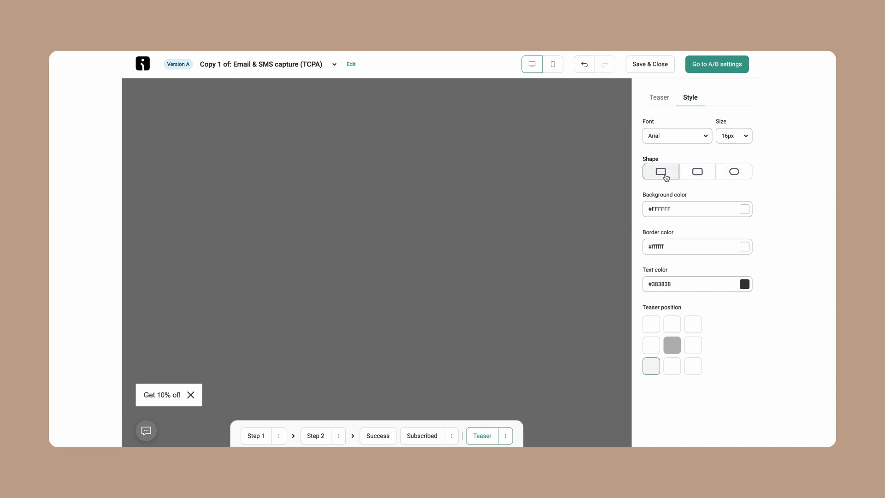
{"action": "left_click", "coordinate": [734, 174]}
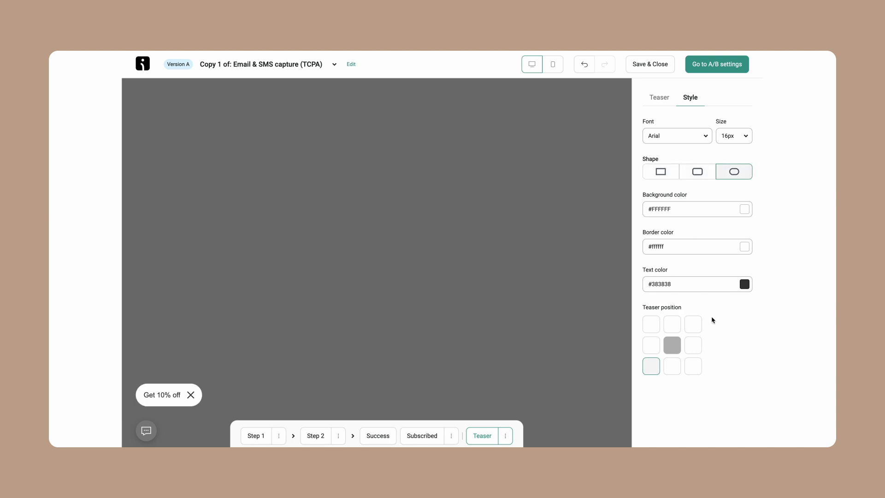
{"action": "left_click", "coordinate": [659, 97]}
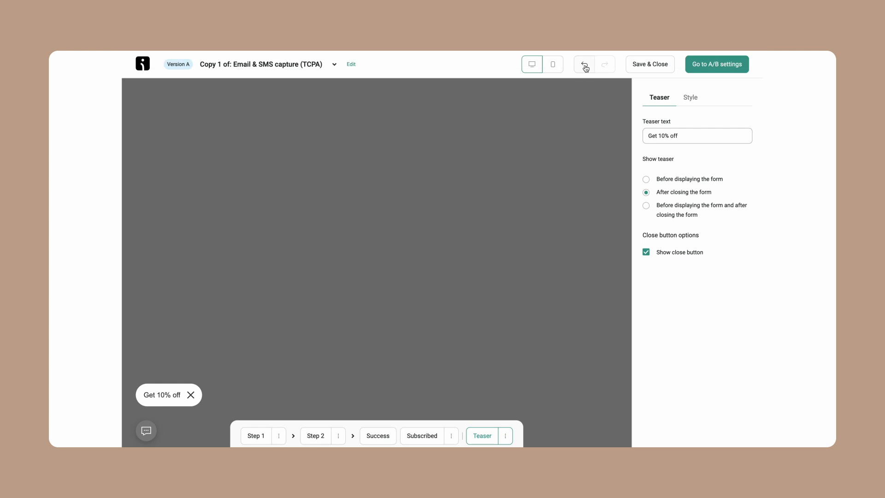
Preview the teaser and Step 2 in the mobile view and compare with the desktop view
{"action": "left_click", "coordinate": [555, 65]}
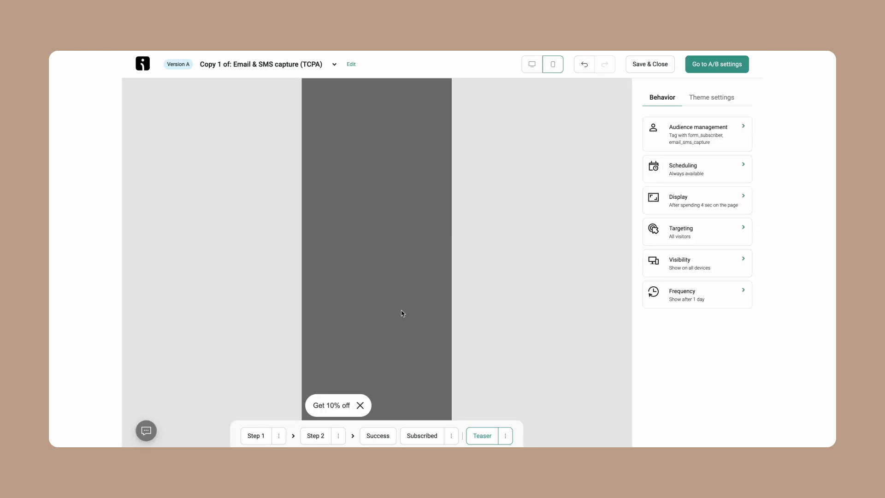
{"action": "left_click", "coordinate": [315, 436]}
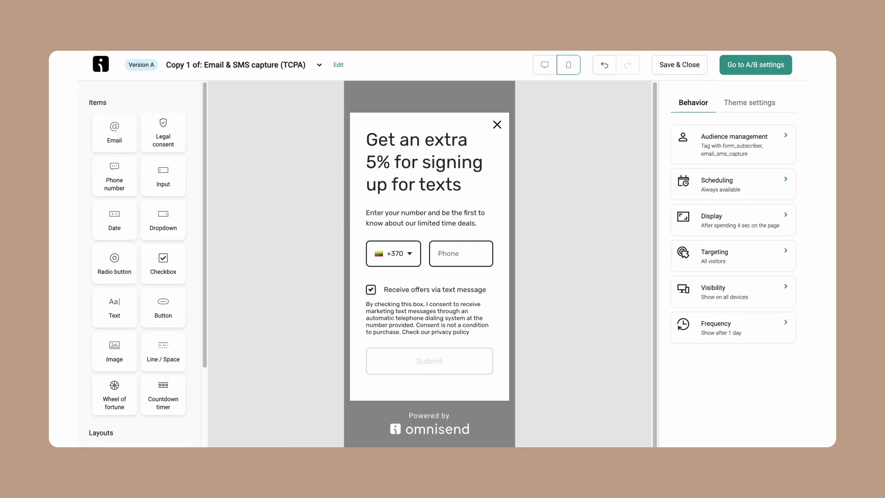
{"action": "left_click", "coordinate": [544, 72]}
{"action": "left_click", "coordinate": [568, 67]}
Undo the latest edits to the Step 2 heading and redo part of them
{"action": "left_click", "coordinate": [605, 65]}
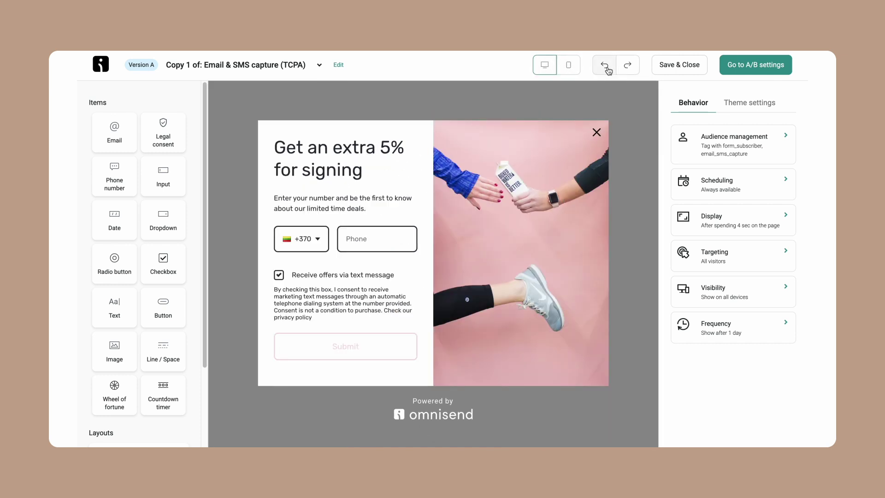
{"action": "left_click", "coordinate": [606, 68]}
{"action": "left_click", "coordinate": [606, 69]}
{"action": "left_click", "coordinate": [626, 68]}
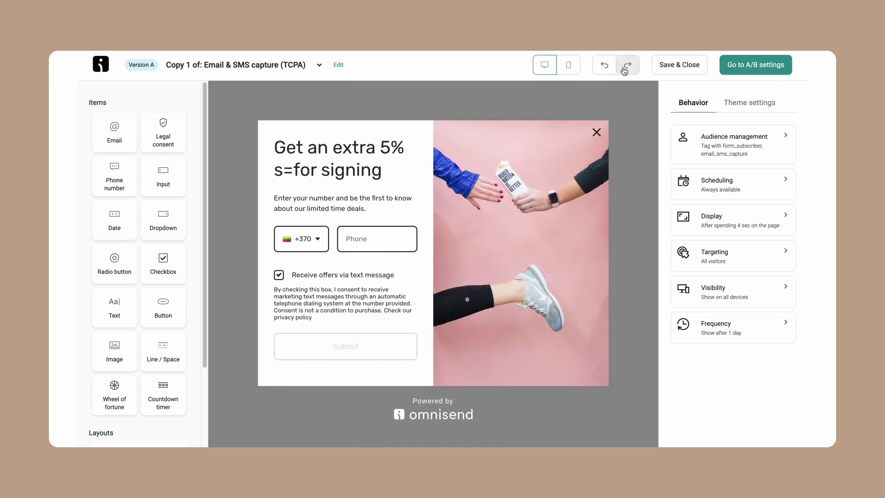
{"action": "left_click", "coordinate": [627, 68]}
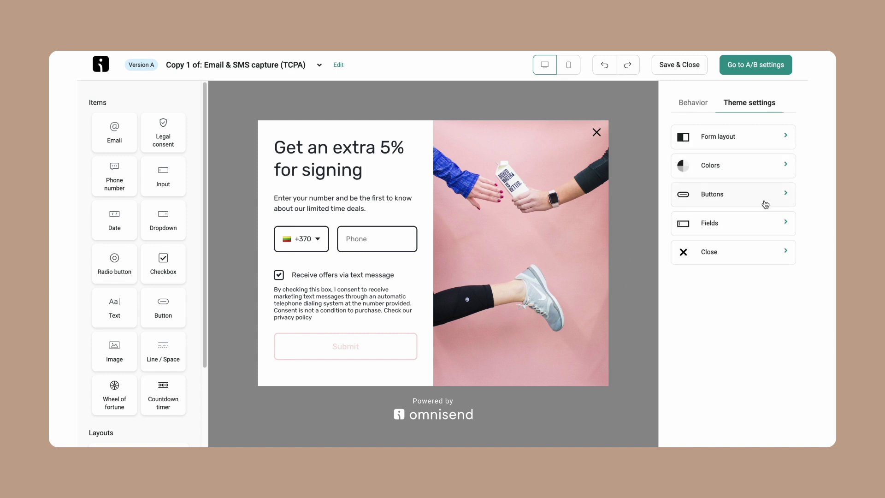
Open Version B of the form from the A/B settings, then save and close it
{"action": "left_click", "coordinate": [760, 69]}
{"action": "left_click", "coordinate": [267, 248]}
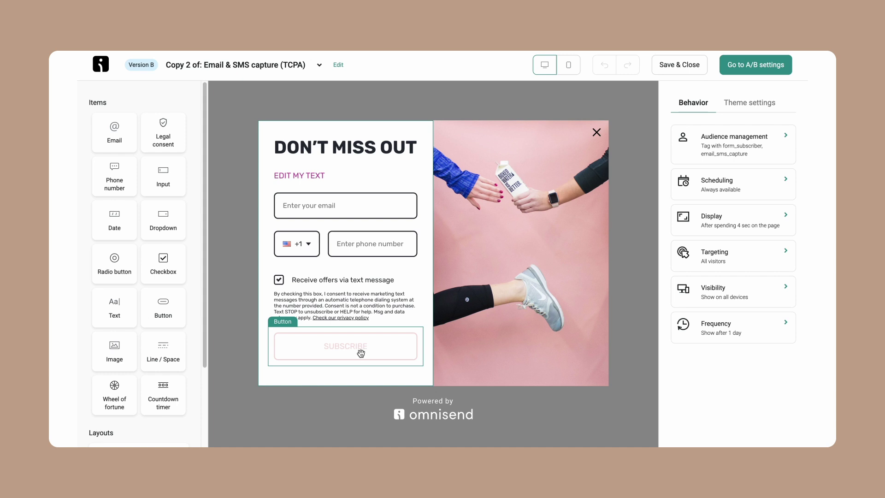
{"action": "left_click", "coordinate": [670, 66]}
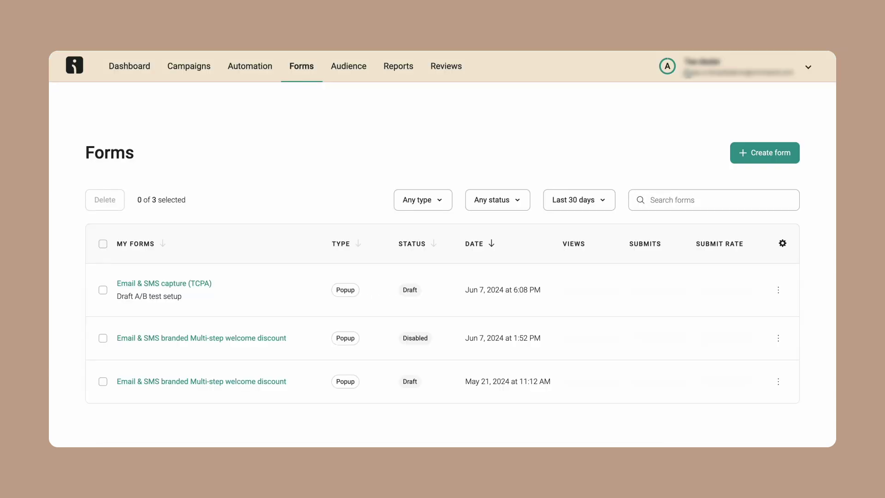
Open the Email & SMS capture (TCPA) form and limit its reappearance frequency to 29 days
{"action": "left_click", "coordinate": [152, 285]}
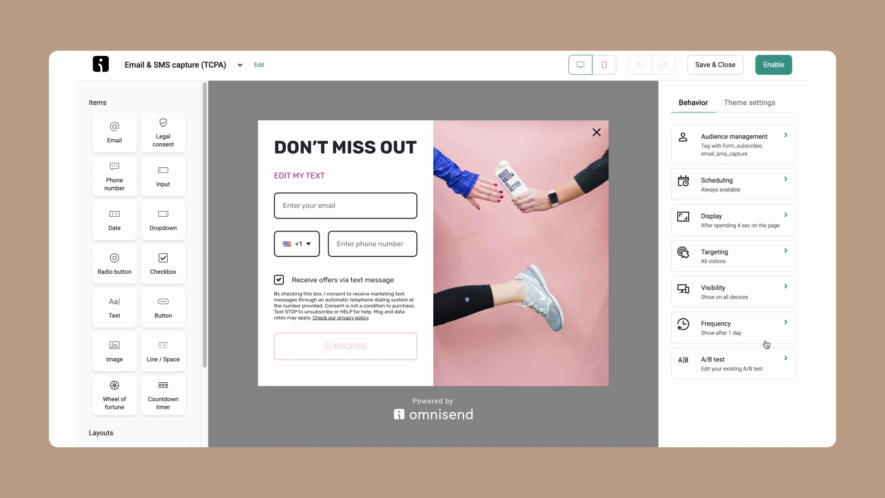
{"action": "left_click", "coordinate": [733, 328]}
{"action": "left_click", "coordinate": [772, 209]}
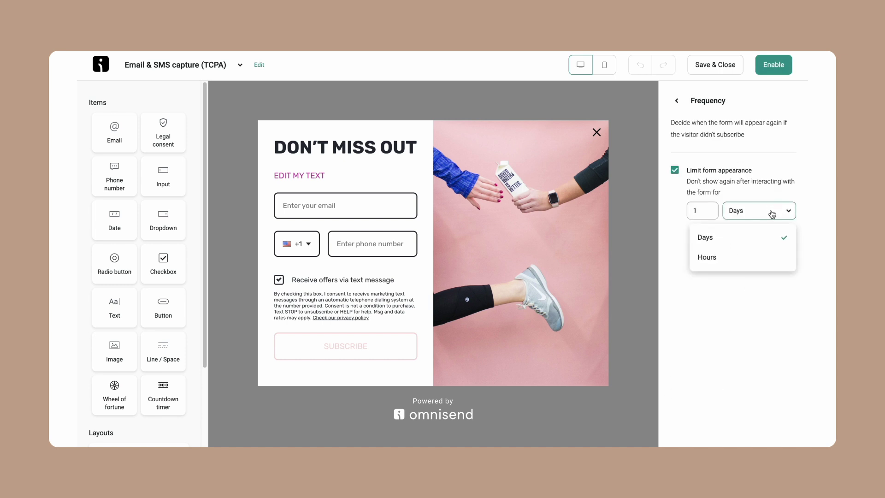
{"action": "left_click", "coordinate": [706, 215]}
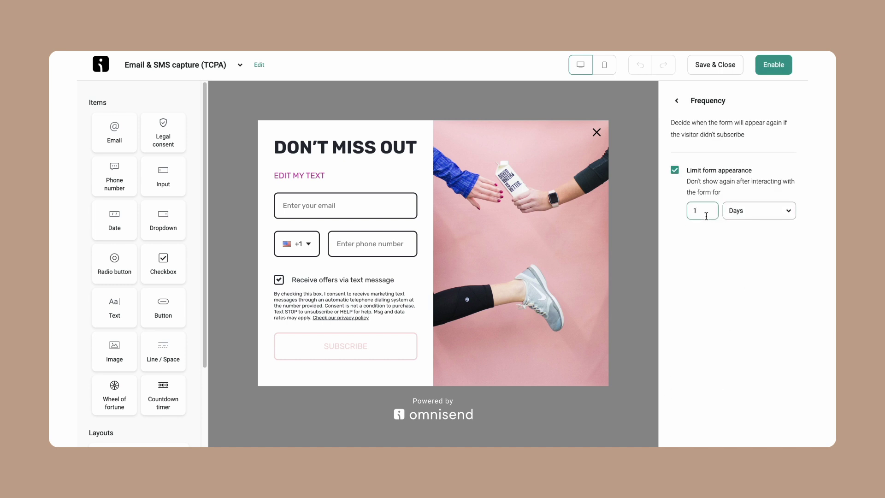
{"action": "left_click", "coordinate": [676, 100]}
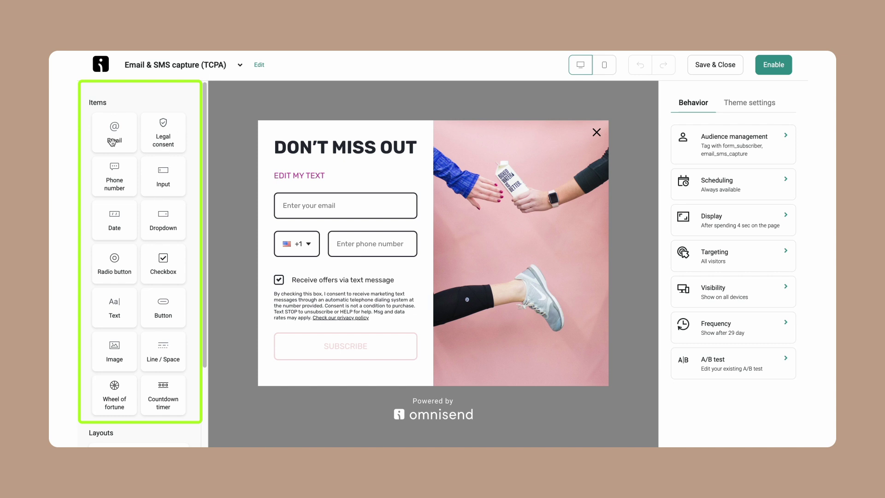
Add a wheel of fortune between the phone number field and the legal consent, and review its color settings
{"action": "left_click_drag", "start_coordinate": [108, 410], "coordinate": [335, 292]}
{"action": "scroll", "coordinate": [737, 350], "scroll_direction": "down", "scroll_amount": 5}
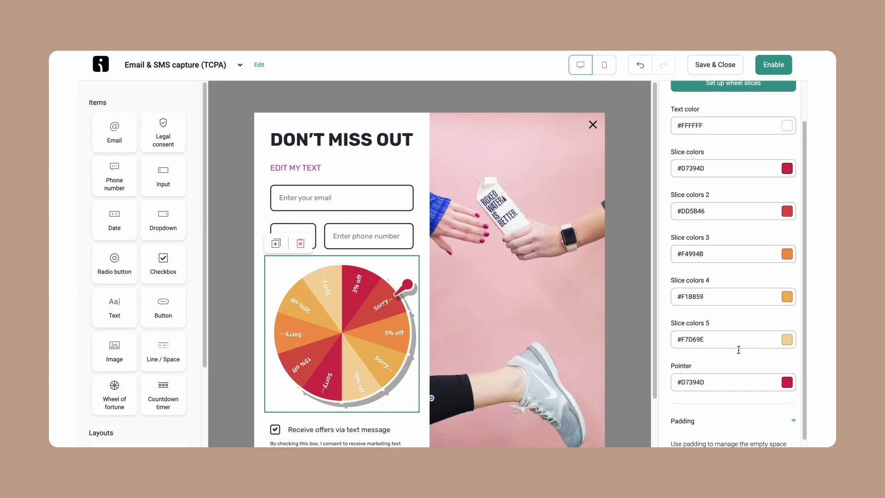
{"action": "scroll", "coordinate": [737, 351], "scroll_direction": "up", "scroll_amount": 5}
{"action": "scroll", "coordinate": [739, 350], "scroll_direction": "down", "scroll_amount": 3}
{"action": "scroll", "coordinate": [738, 349], "scroll_direction": "up", "scroll_amount": 3}
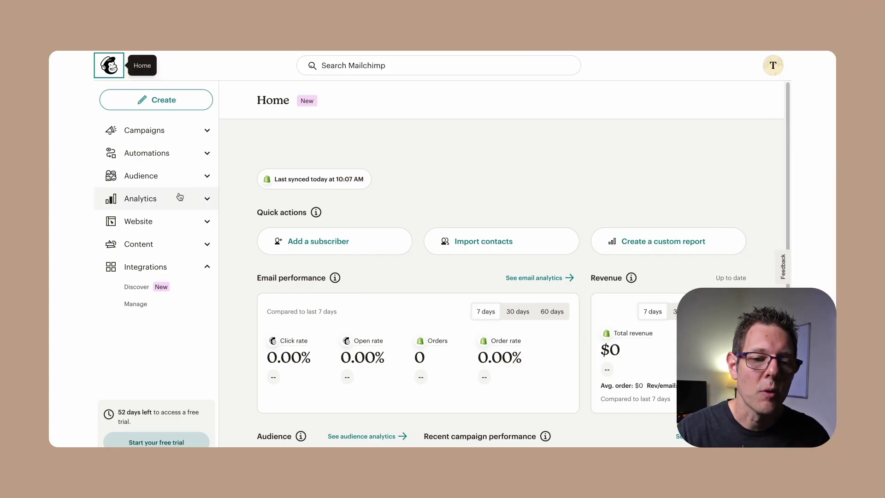
In Mailchimp, open the audience signup forms and create a new pop-up form with a test name
{"action": "left_click", "coordinate": [203, 179]}
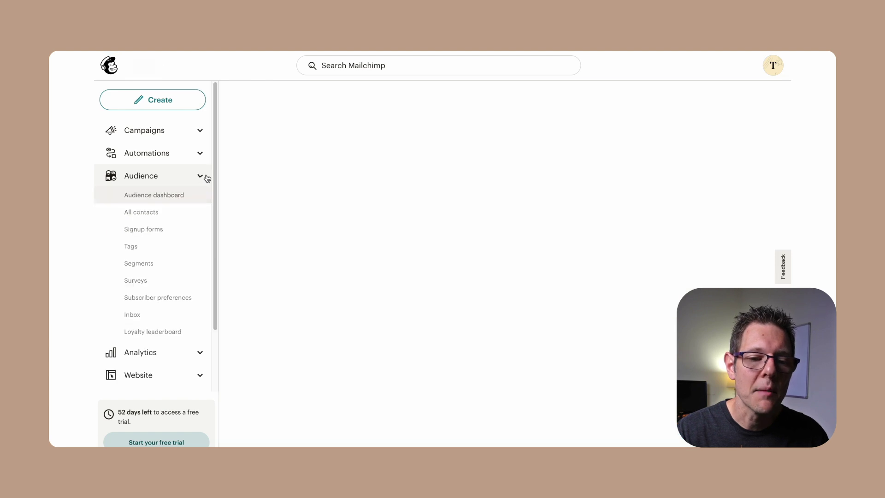
{"action": "left_click", "coordinate": [153, 230]}
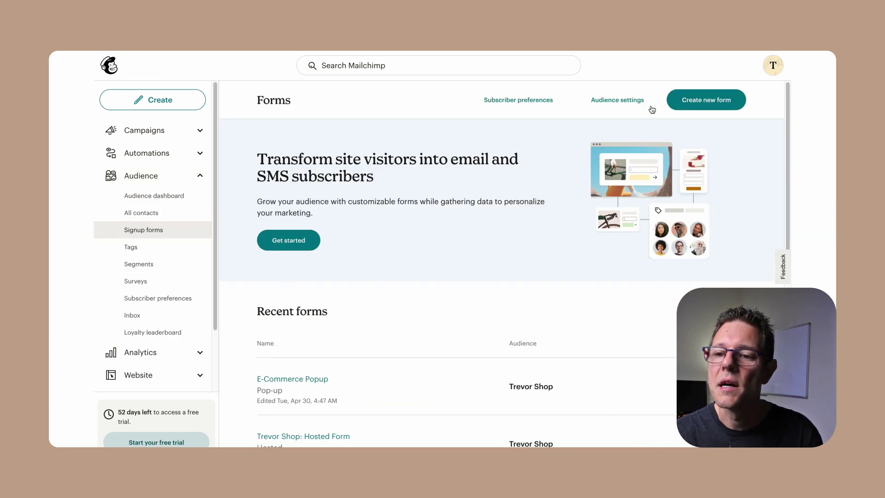
{"action": "left_click", "coordinate": [706, 99]}
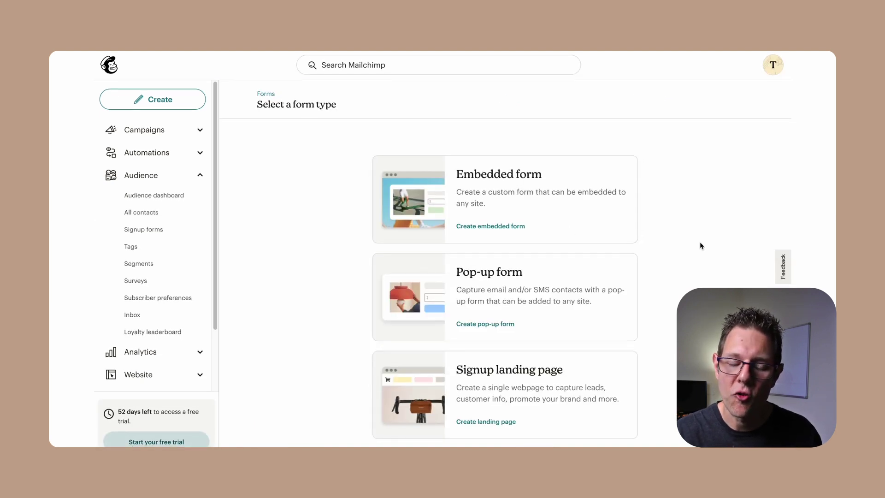
{"action": "left_click", "coordinate": [466, 289]}
{"action": "type", "text": "Greg's Test"}
{"action": "left_click", "coordinate": [607, 282]}
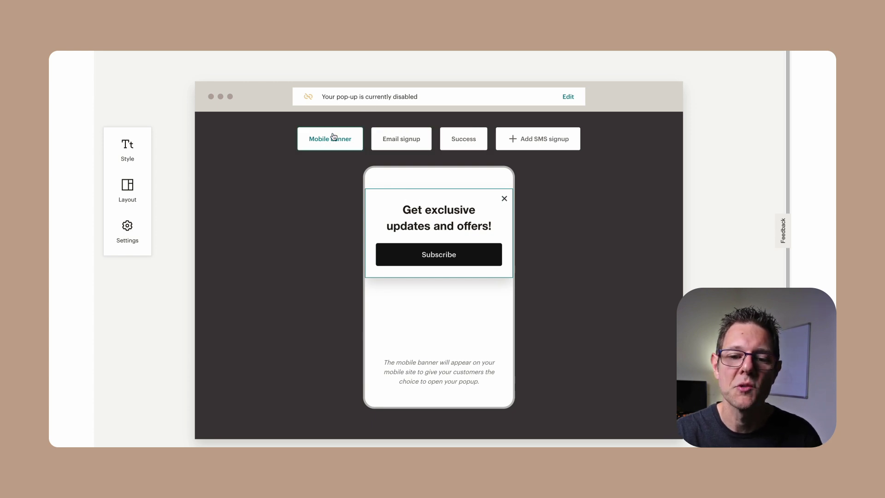
On the Email signup page, change the heading to "Get exclusive perks"
{"action": "left_click", "coordinate": [408, 147]}
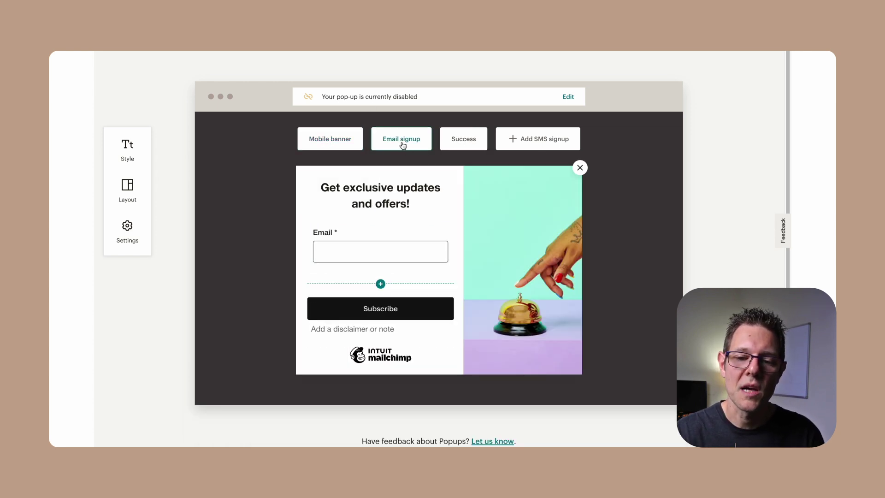
{"action": "left_click", "coordinate": [404, 203]}
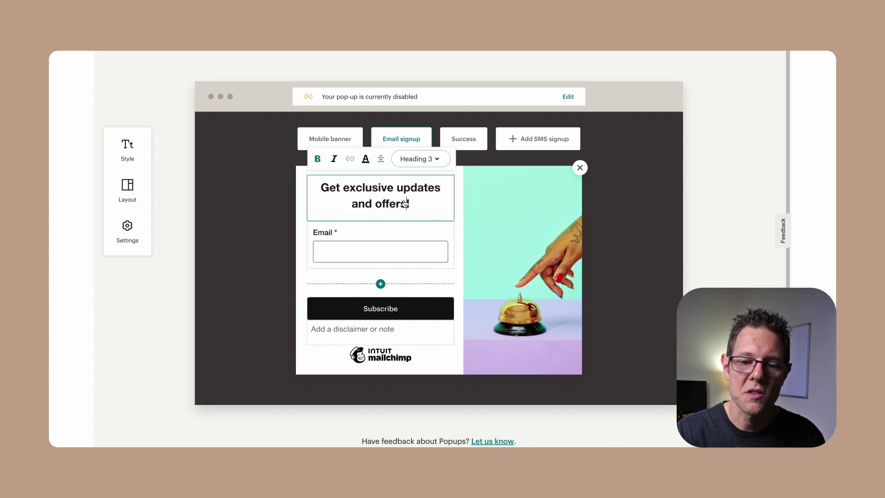
{"action": "left_click_drag", "start_coordinate": [421, 202], "coordinate": [397, 187]}
{"action": "type", "text": "perks"}
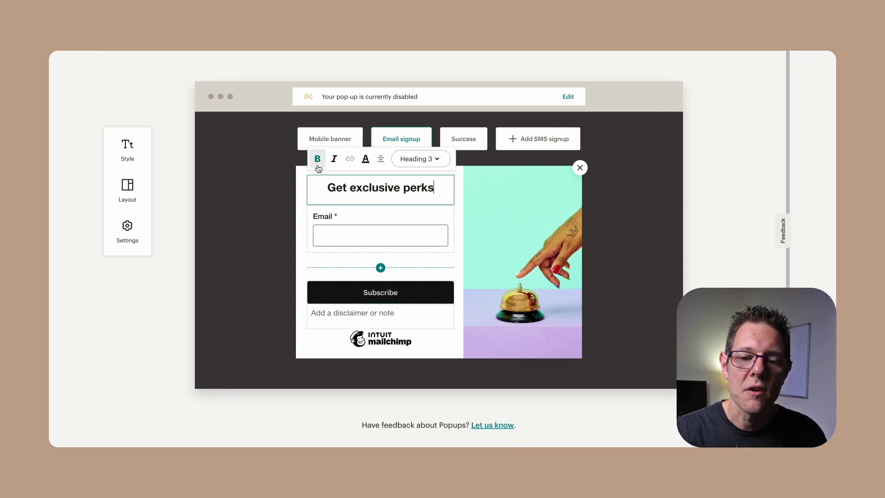
Check the heading's text style options and color its letters "exc" purple
{"action": "left_click", "coordinate": [415, 159]}
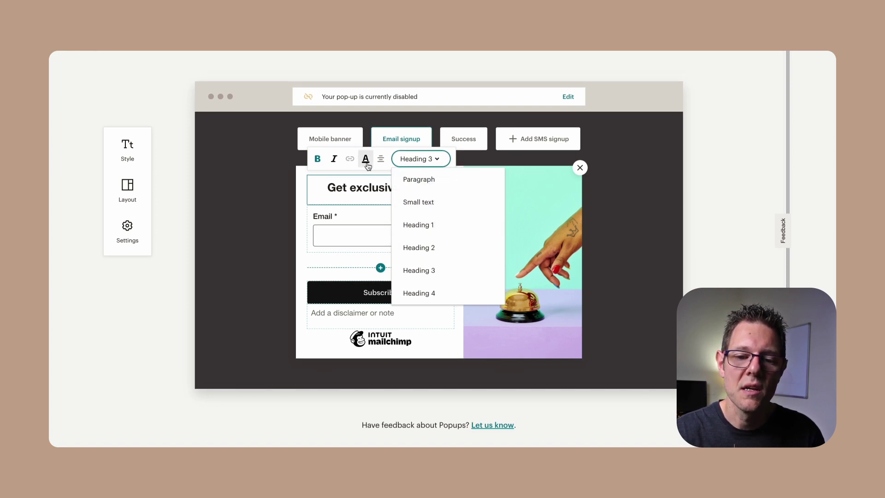
{"action": "left_click", "coordinate": [319, 193]}
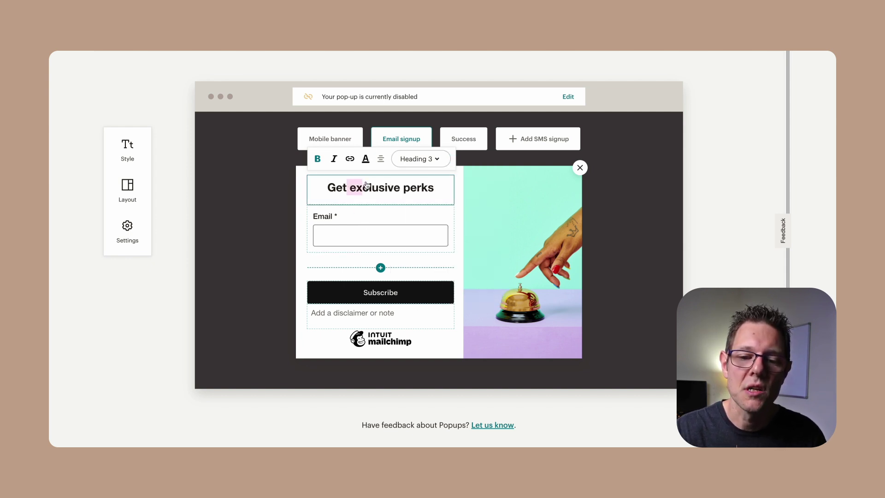
{"action": "left_click", "coordinate": [367, 159]}
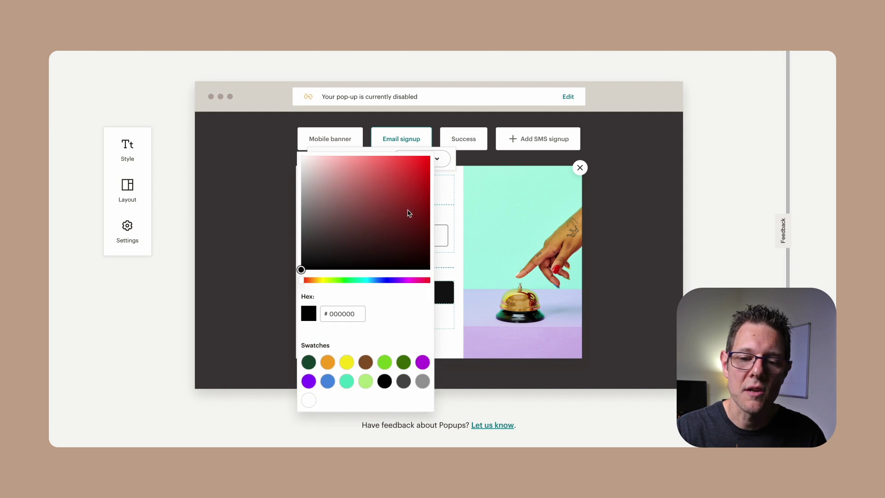
{"action": "left_click", "coordinate": [449, 207]}
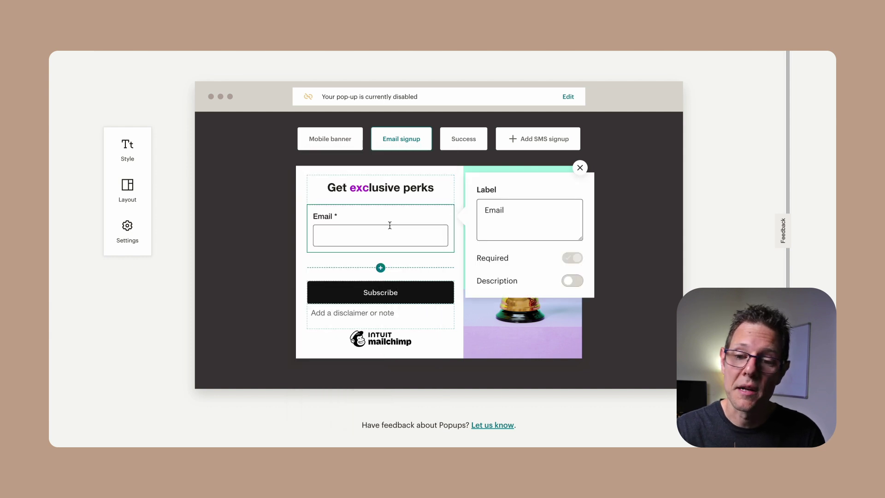
Label the email field "Email address" and enable its description with "Fill out entirely with your real email, not your neighbor's"
{"action": "left_click", "coordinate": [516, 211]}
{"action": "type", "text": "address"}
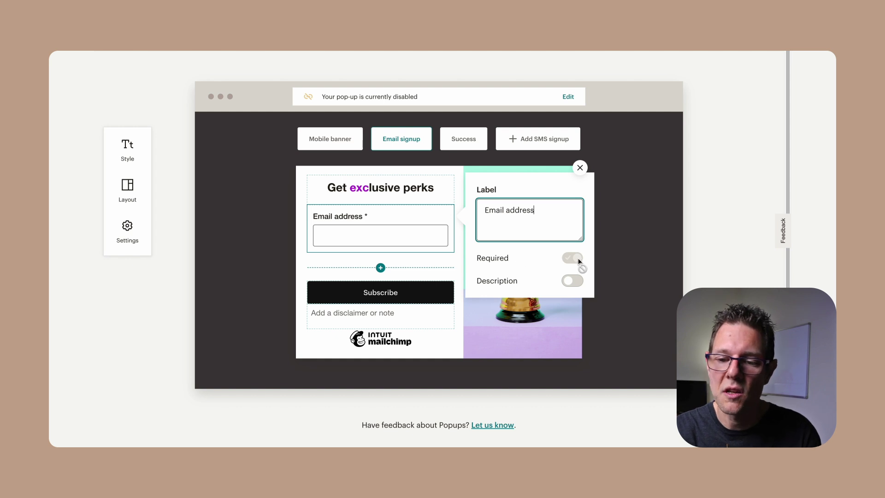
{"action": "left_click", "coordinate": [575, 282]}
{"action": "type", "text": "Fill out entirely wi"}
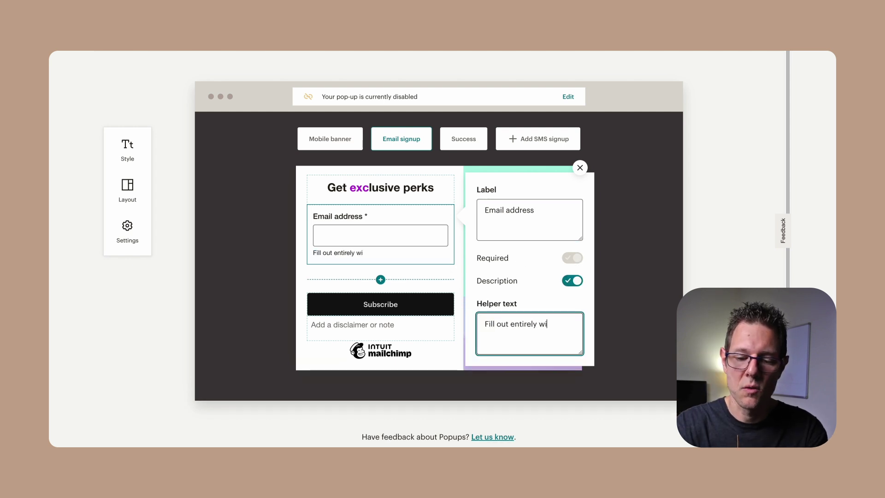
{"action": "type", "text": "th your real email, not your neighbor's"}
{"action": "left_click", "coordinate": [303, 270]}
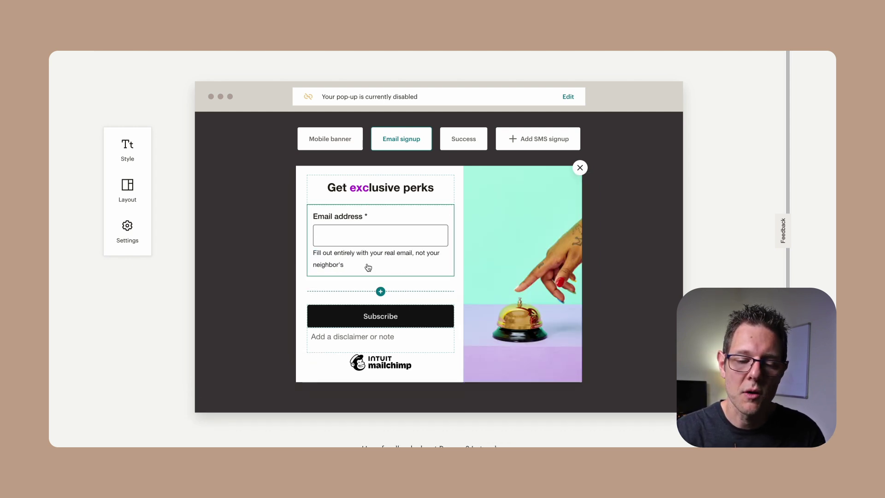
Try a dark red color on the Subscribe button and check the disclaimer text's formatting options
{"action": "left_click", "coordinate": [425, 318]}
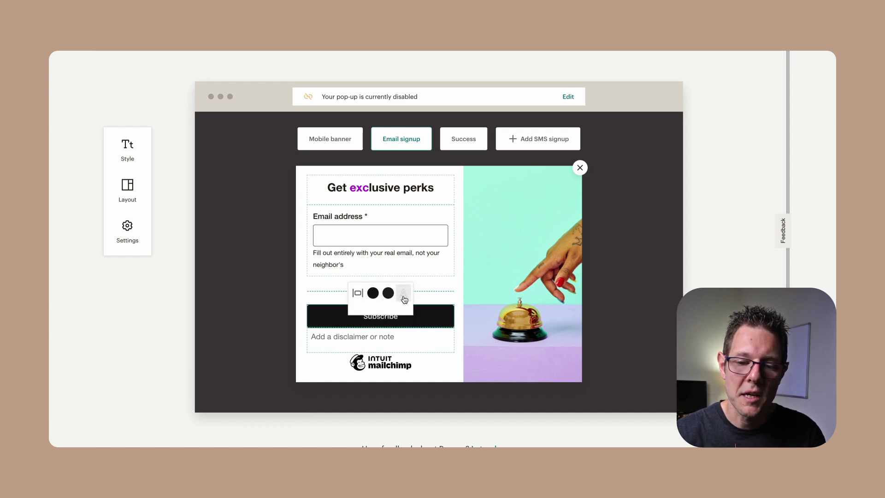
{"action": "left_click", "coordinate": [385, 294]}
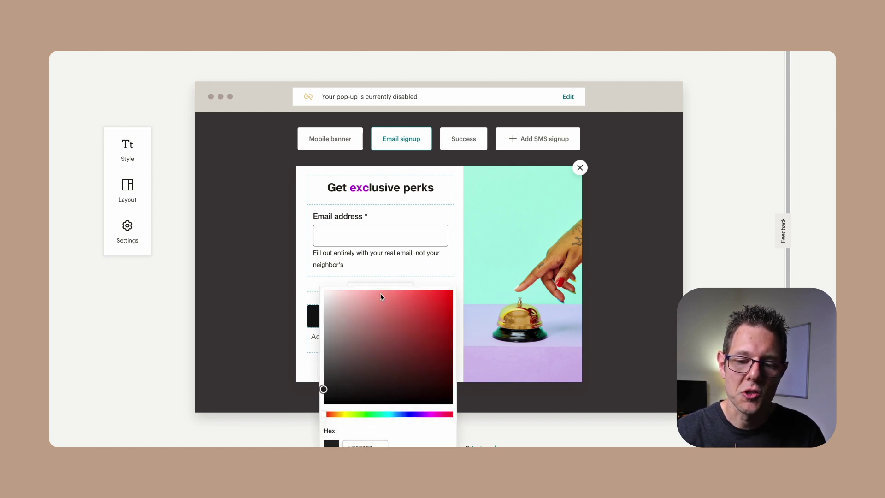
{"action": "left_click", "coordinate": [408, 338]}
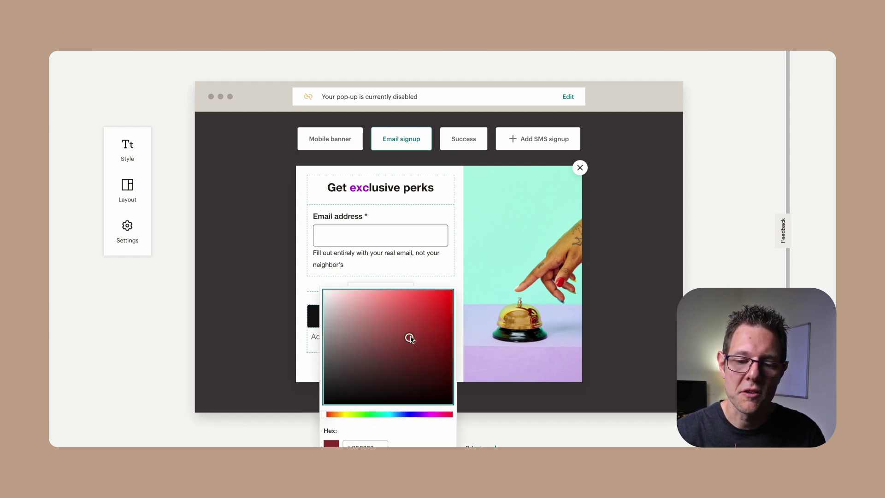
{"action": "left_click", "coordinate": [301, 310]}
{"action": "left_click", "coordinate": [351, 340]}
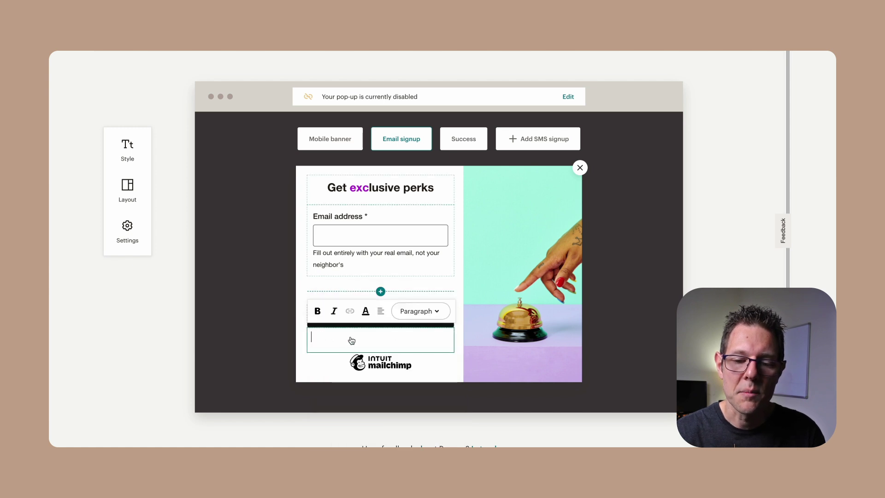
Check the pop-up's font and color style options and set the font size to Large
{"action": "left_click", "coordinate": [127, 150]}
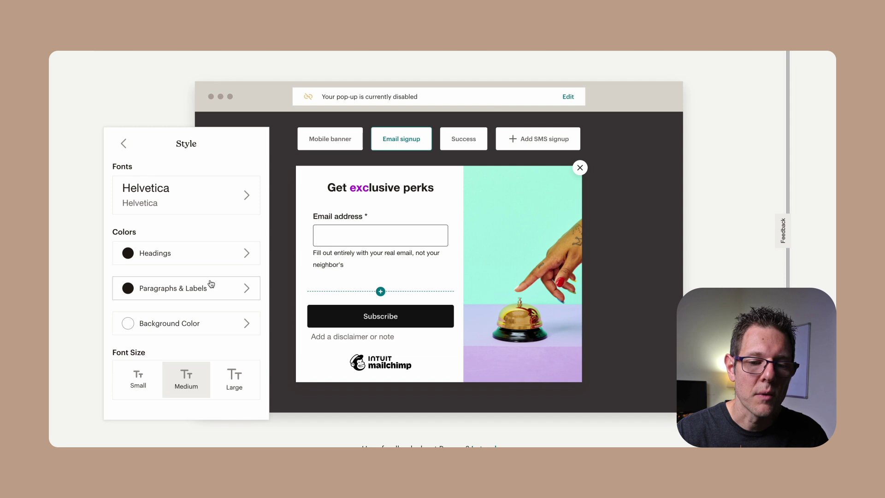
{"action": "left_click", "coordinate": [240, 254]}
{"action": "left_click", "coordinate": [203, 283]}
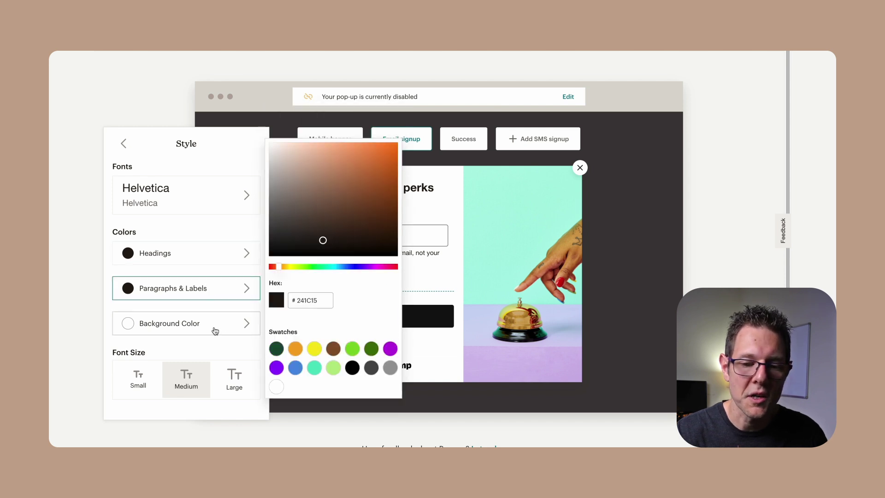
{"action": "left_click", "coordinate": [165, 203]}
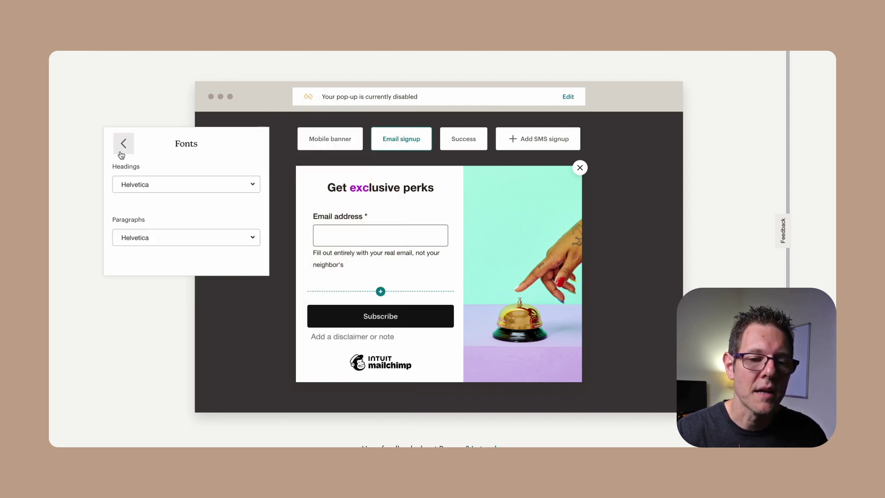
{"action": "left_click", "coordinate": [123, 144]}
{"action": "left_click", "coordinate": [136, 378]}
{"action": "left_click", "coordinate": [232, 377]}
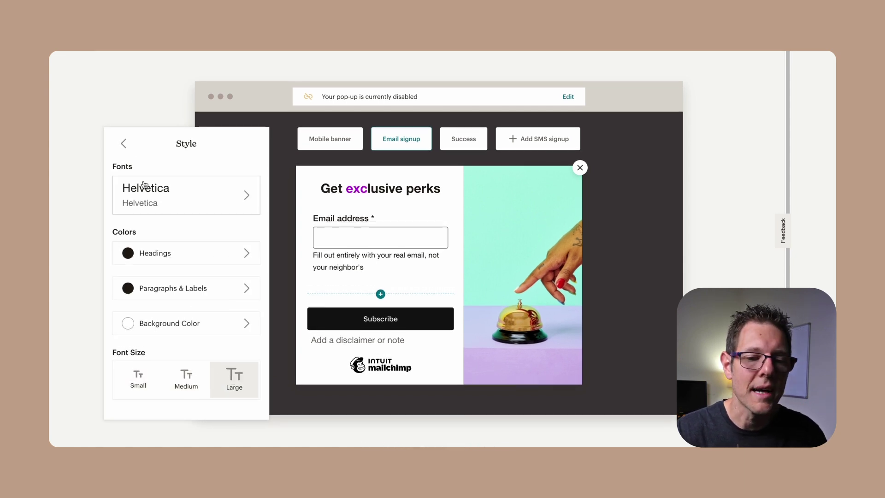
{"action": "left_click", "coordinate": [123, 143]}
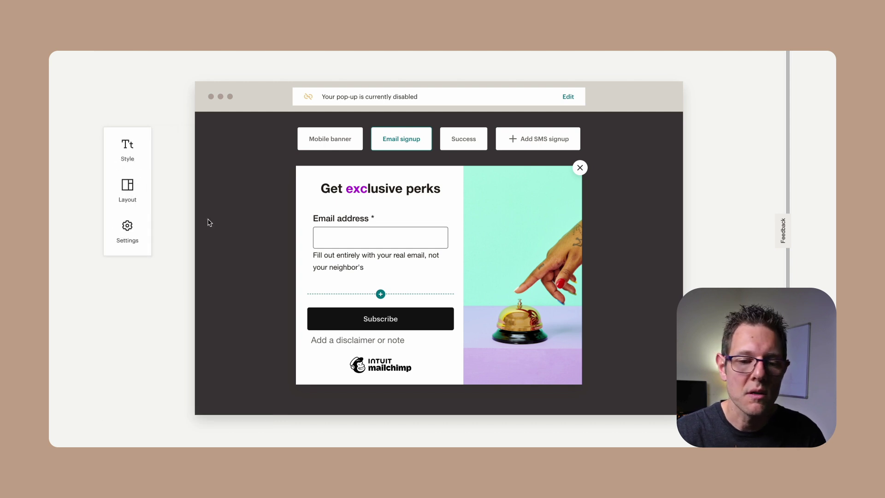
Examine the available pop-up layouts and their image placements
{"action": "left_click", "coordinate": [141, 202]}
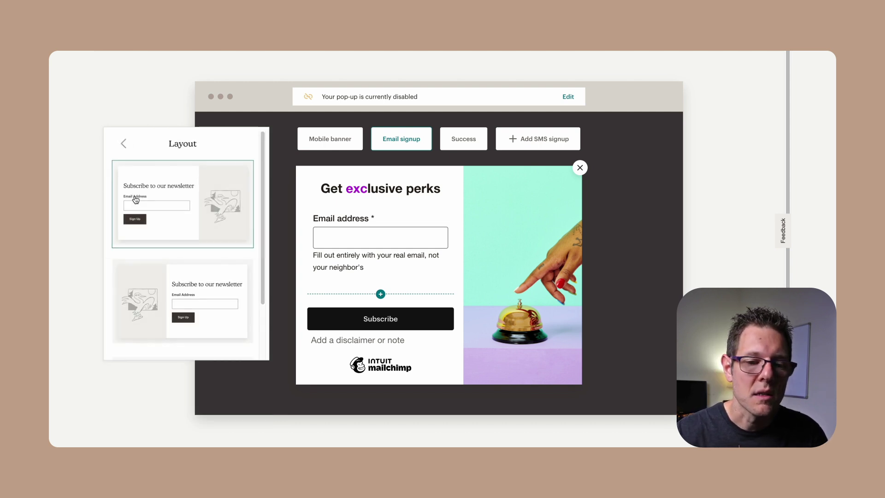
{"action": "scroll", "coordinate": [179, 255], "scroll_direction": "down", "scroll_amount": 2}
{"action": "scroll", "coordinate": [179, 255], "scroll_direction": "down", "scroll_amount": 5}
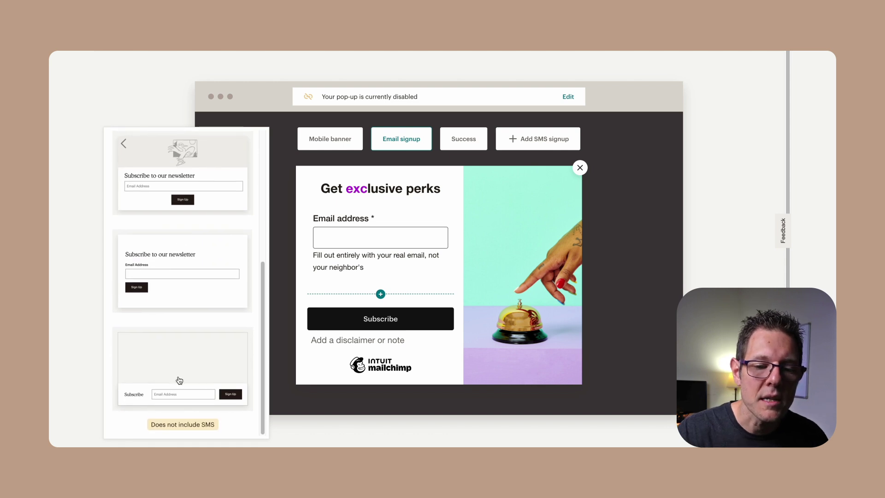
{"action": "scroll", "coordinate": [179, 378], "scroll_direction": "up", "scroll_amount": 7}
{"action": "scroll", "coordinate": [180, 377], "scroll_direction": "up", "scroll_amount": 1}
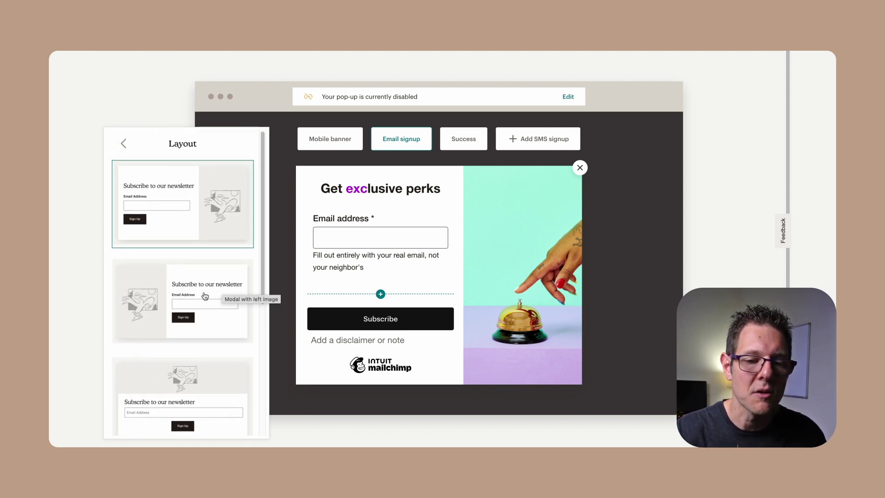
{"action": "scroll", "coordinate": [222, 279], "scroll_direction": "down", "scroll_amount": 2}
{"action": "scroll", "coordinate": [223, 279], "scroll_direction": "down", "scroll_amount": 1}
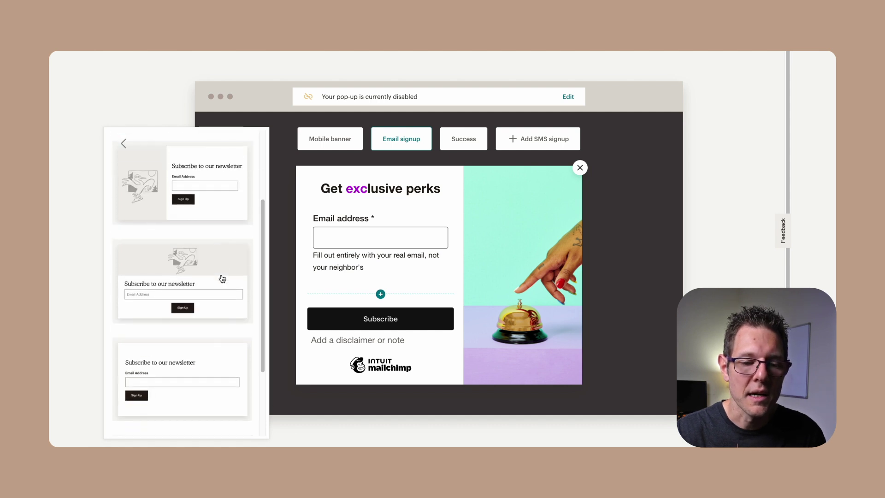
Try the top-image and no-image layouts on the pop-up, then restore the right-image layout
{"action": "left_click", "coordinate": [181, 273]}
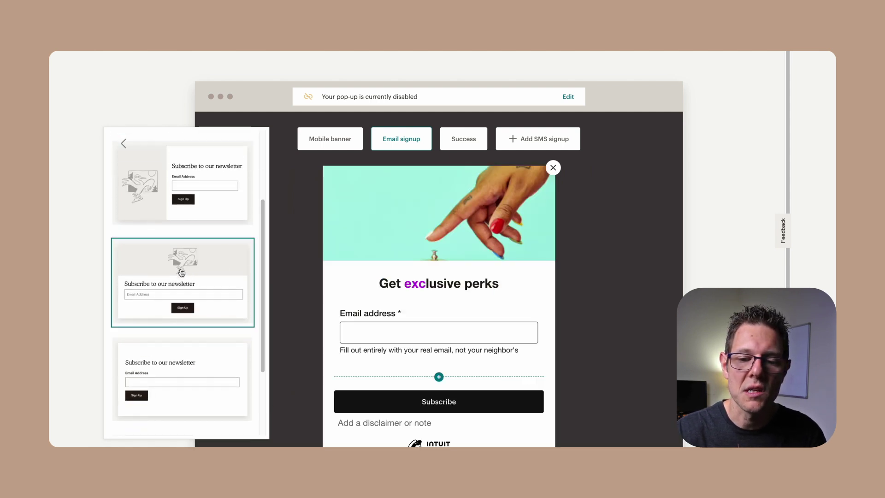
{"action": "left_click", "coordinate": [197, 212]}
{"action": "left_click", "coordinate": [184, 367]}
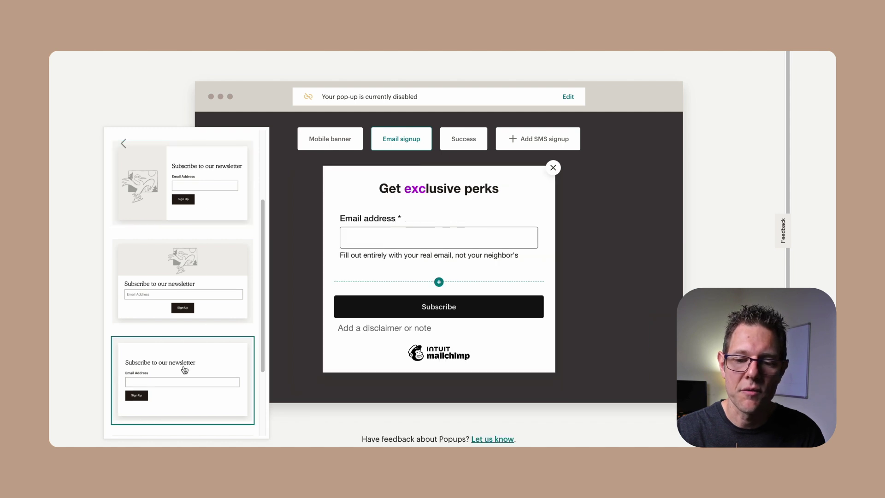
{"action": "scroll", "coordinate": [184, 367], "scroll_direction": "up", "scroll_amount": 3}
{"action": "left_click", "coordinate": [205, 237]}
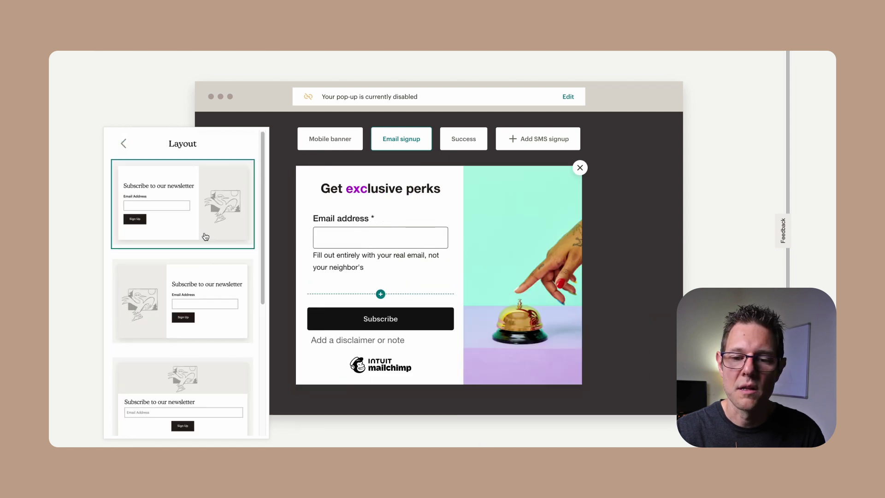
{"action": "left_click", "coordinate": [123, 144]}
Review the display timing options in the pop-up's general settings
{"action": "left_click", "coordinate": [129, 239]}
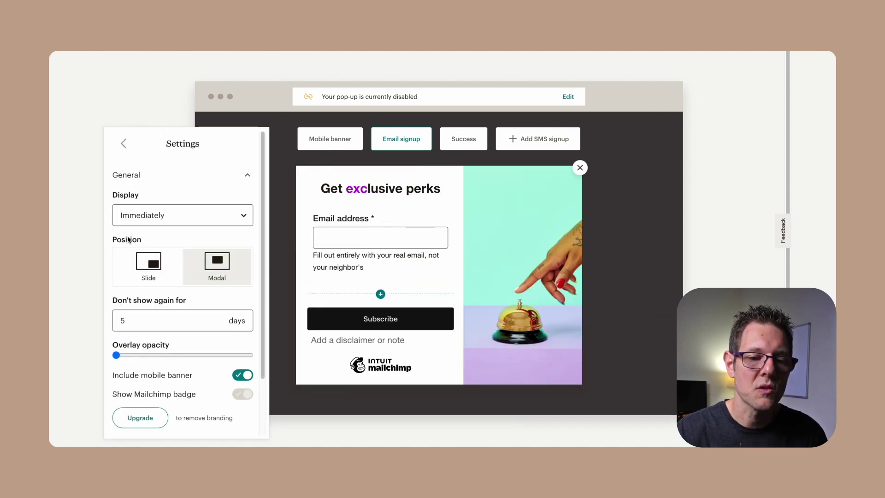
{"action": "left_click", "coordinate": [224, 214]}
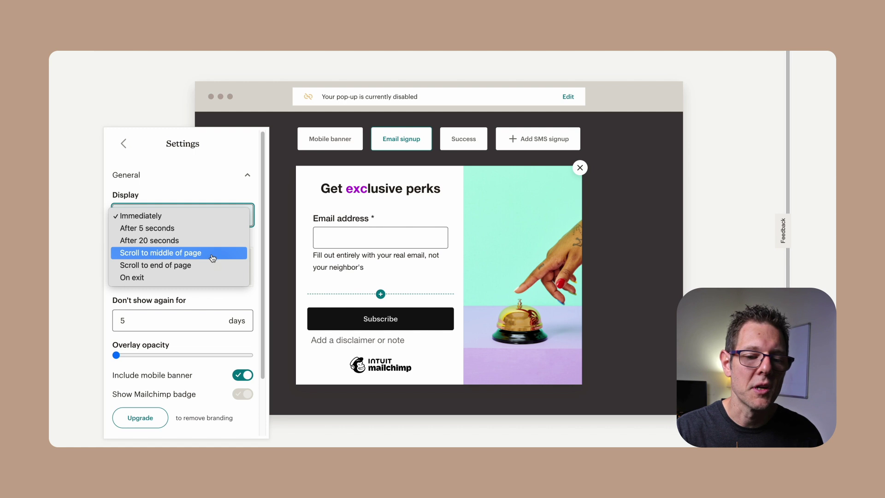
{"action": "left_click", "coordinate": [205, 184]}
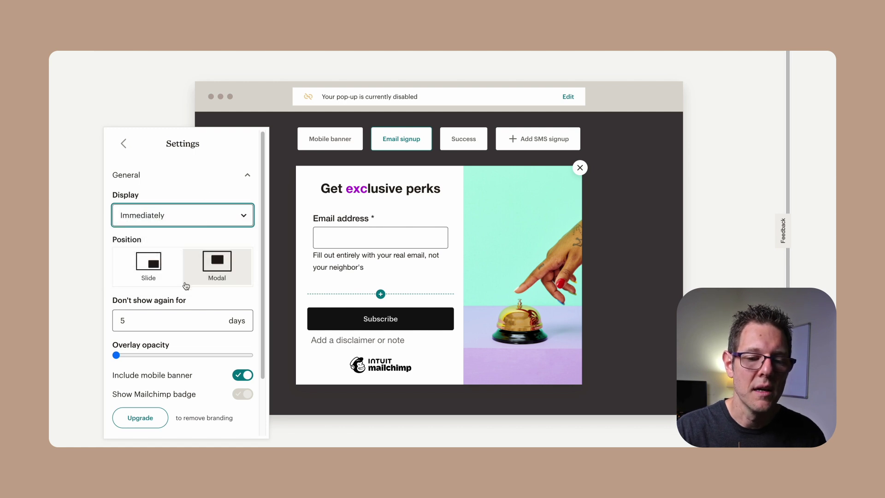
Try the Slide position, restore Modal, and check the mobile banner setting
{"action": "left_click", "coordinate": [155, 274]}
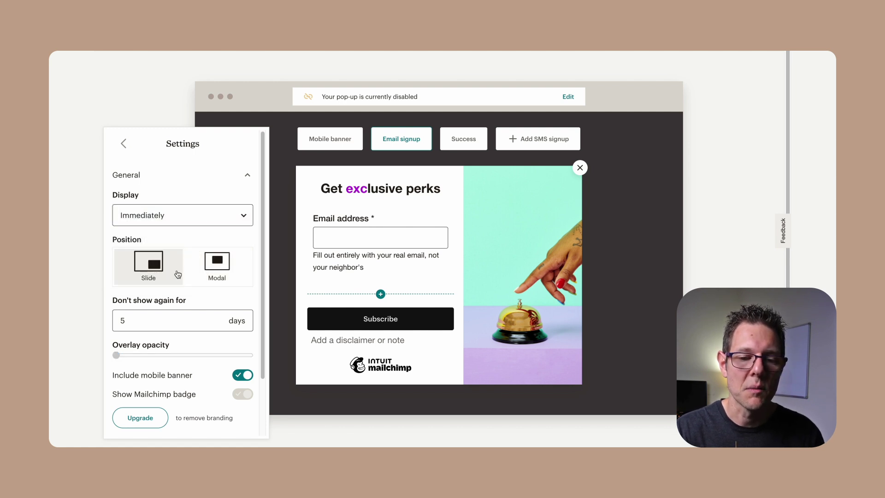
{"action": "left_click", "coordinate": [223, 274]}
{"action": "scroll", "coordinate": [195, 300], "scroll_direction": "down", "scroll_amount": 3}
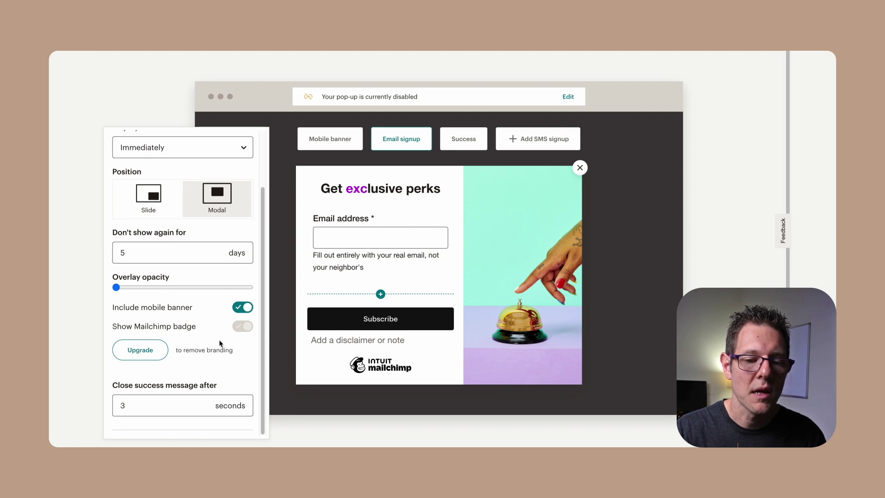
{"action": "left_click", "coordinate": [248, 310]}
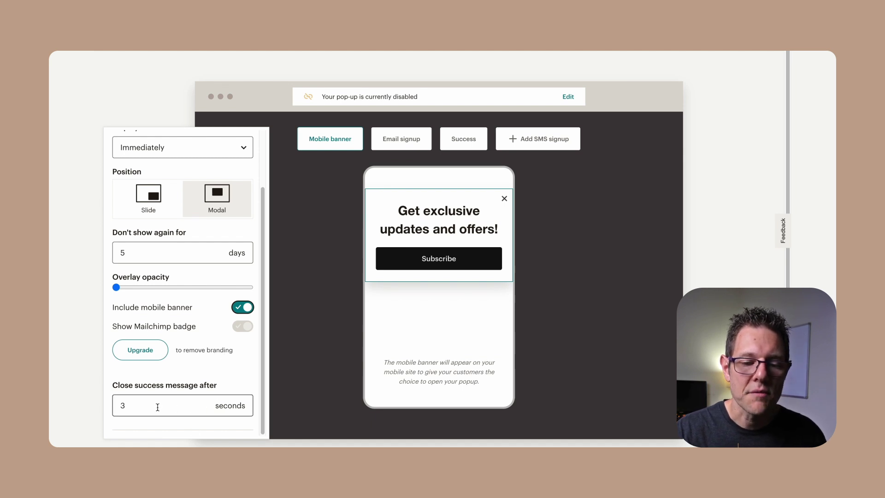
Open the Success page and review its style options and general settings
{"action": "left_click", "coordinate": [463, 139]}
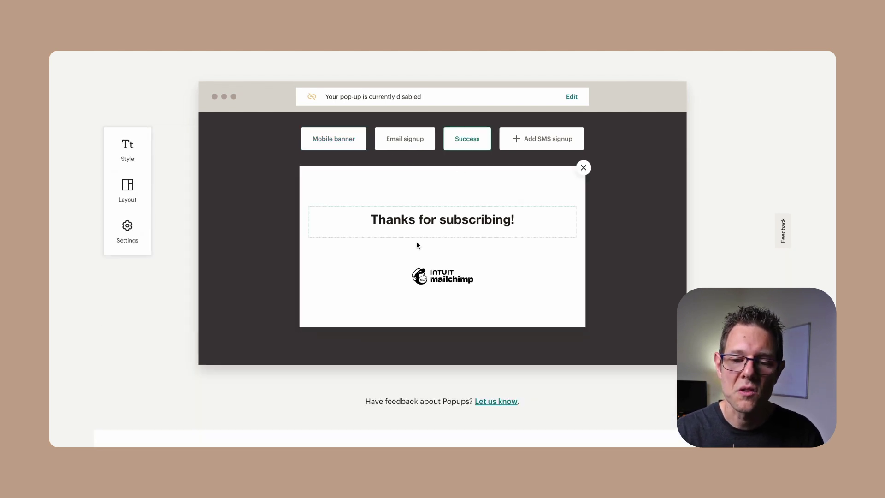
{"action": "left_click", "coordinate": [125, 159]}
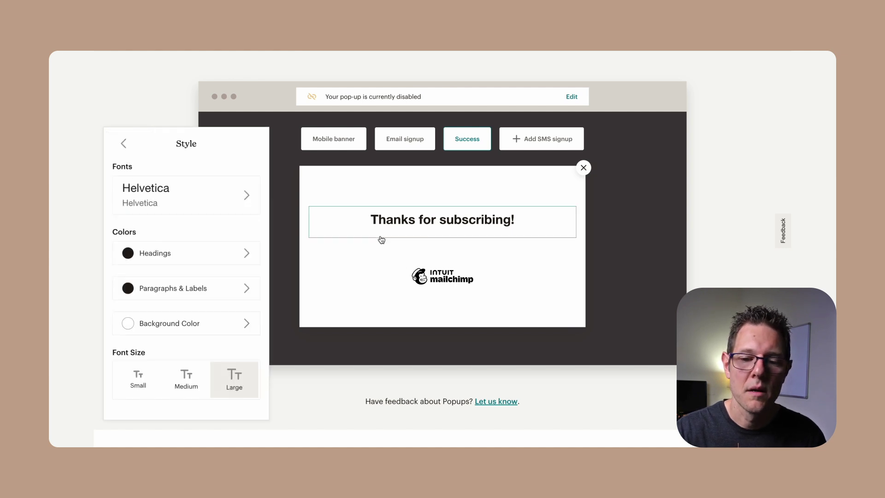
{"action": "left_click", "coordinate": [123, 143]}
{"action": "left_click", "coordinate": [130, 203]}
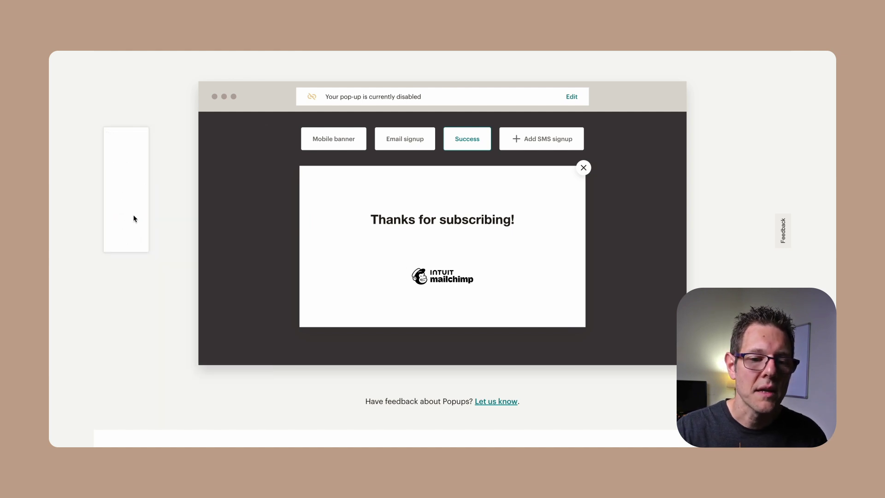
{"action": "scroll", "coordinate": [162, 224], "scroll_direction": "down", "scroll_amount": 3}
{"action": "scroll", "coordinate": [156, 207], "scroll_direction": "up", "scroll_amount": 3}
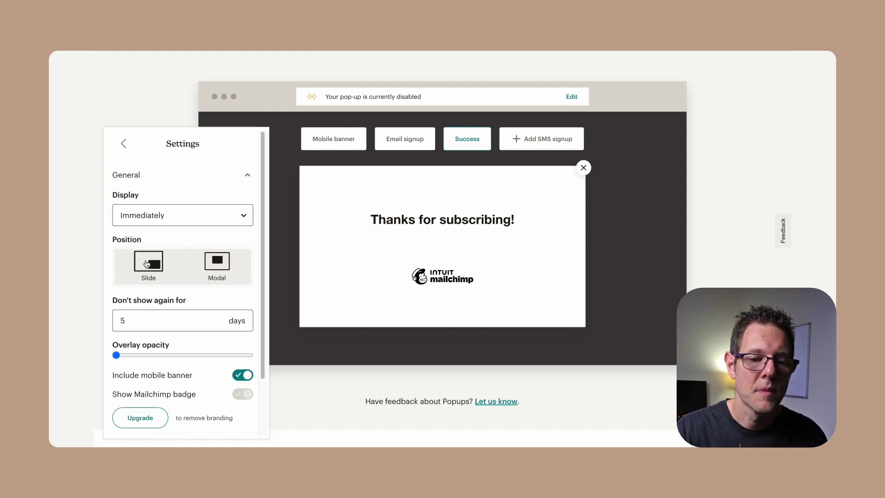
Below the "Thanks for subscribing!" heading, add the text "Can I include my logo????" and check the style options for a logo
{"action": "left_click", "coordinate": [503, 227]}
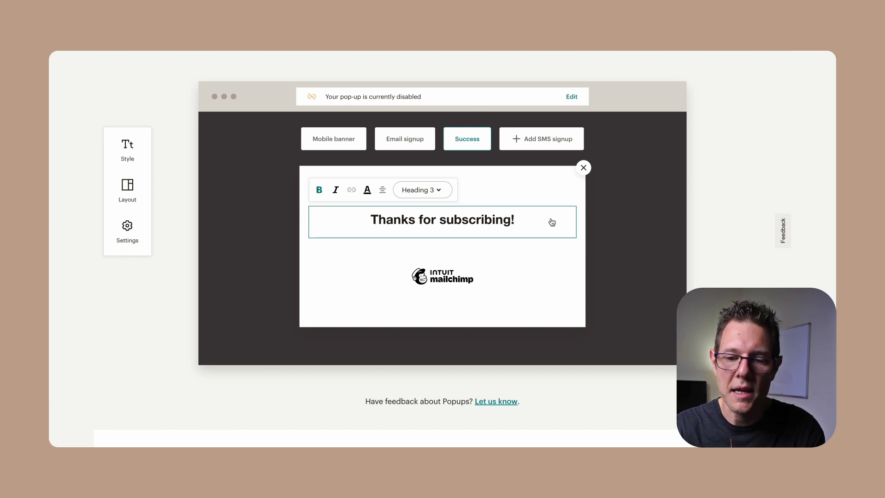
{"action": "key", "text": "Return"}
{"action": "left_click", "coordinate": [422, 183]}
{"action": "scroll", "coordinate": [439, 278], "scroll_direction": "down", "scroll_amount": 1}
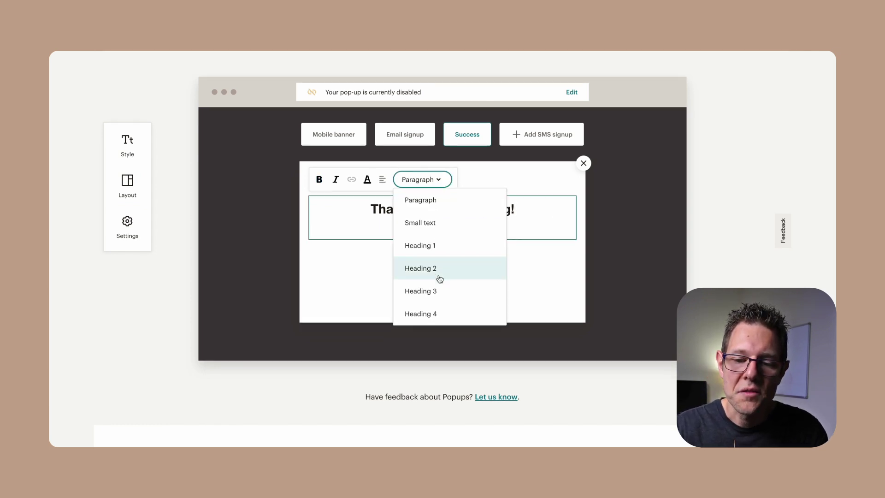
{"action": "left_click", "coordinate": [540, 218]}
{"action": "left_click", "coordinate": [526, 237]}
{"action": "type", "text": "Can I include my logo????"}
{"action": "left_click", "coordinate": [309, 236]}
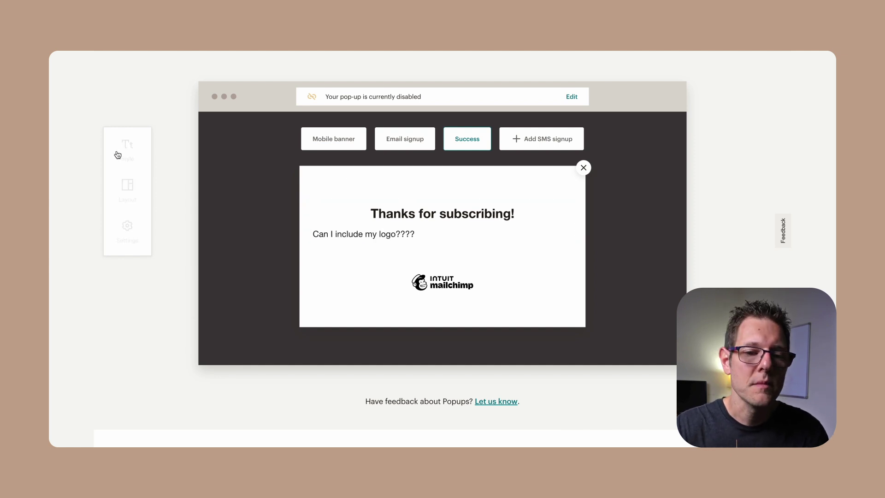
{"action": "left_click", "coordinate": [117, 155]}
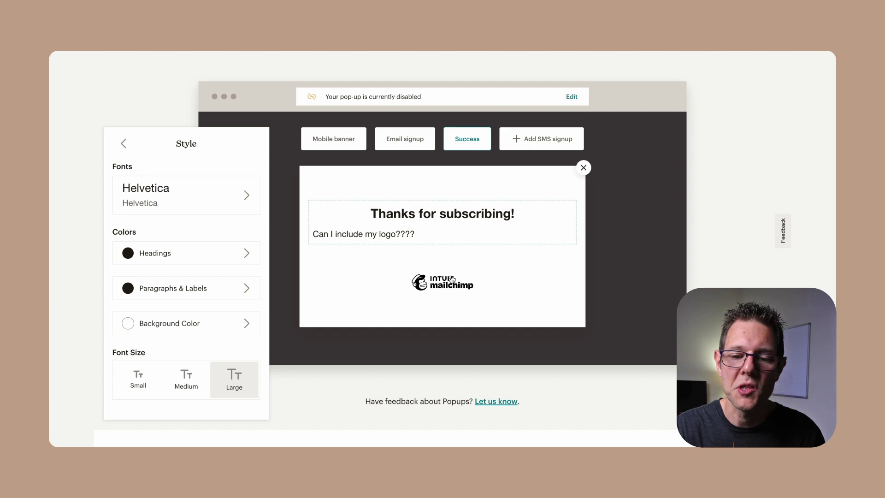
Try to add an SMS signup to the pop-up and dismiss the upgrade offer
{"action": "left_click", "coordinate": [534, 146]}
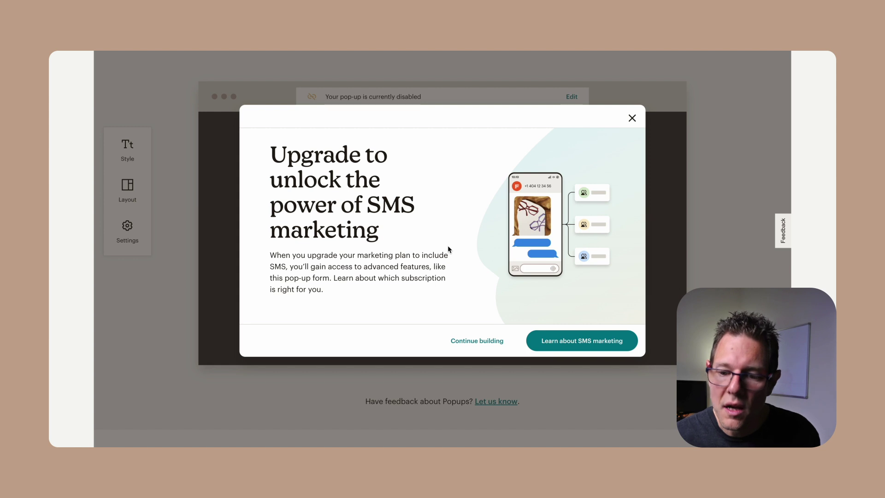
{"action": "left_click", "coordinate": [461, 342]}
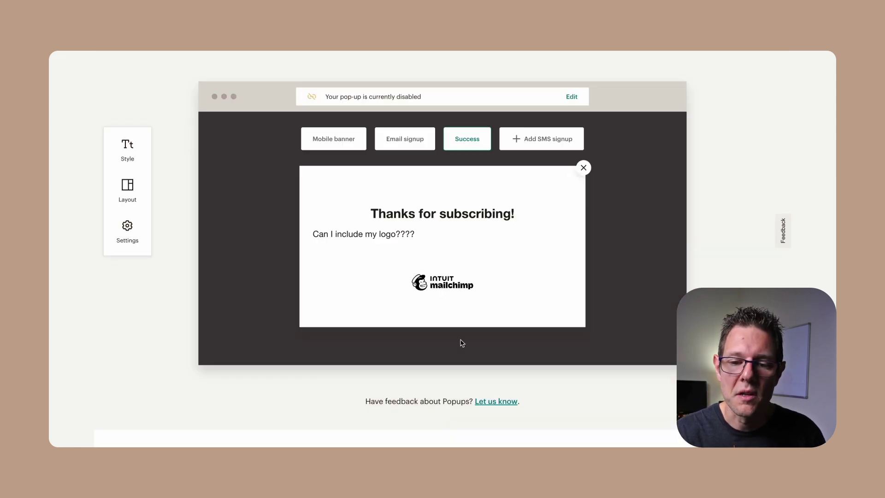
{"action": "left_click", "coordinate": [538, 152]}
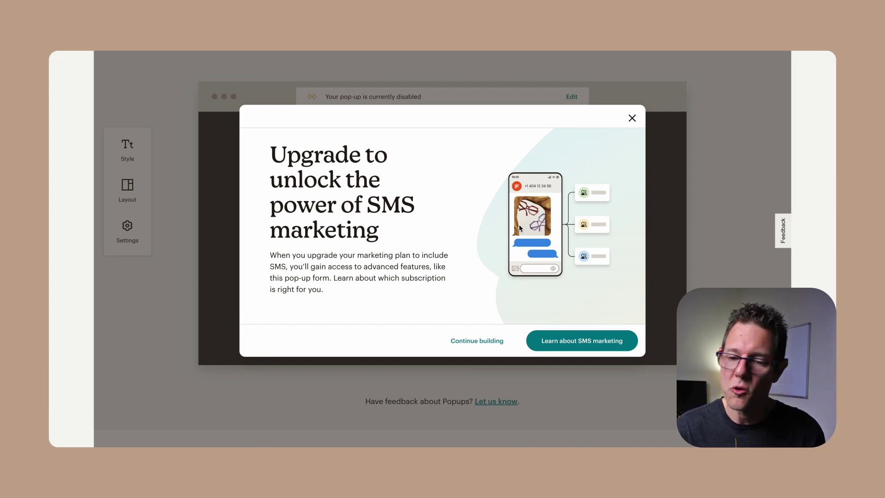
{"action": "left_click", "coordinate": [631, 119]}
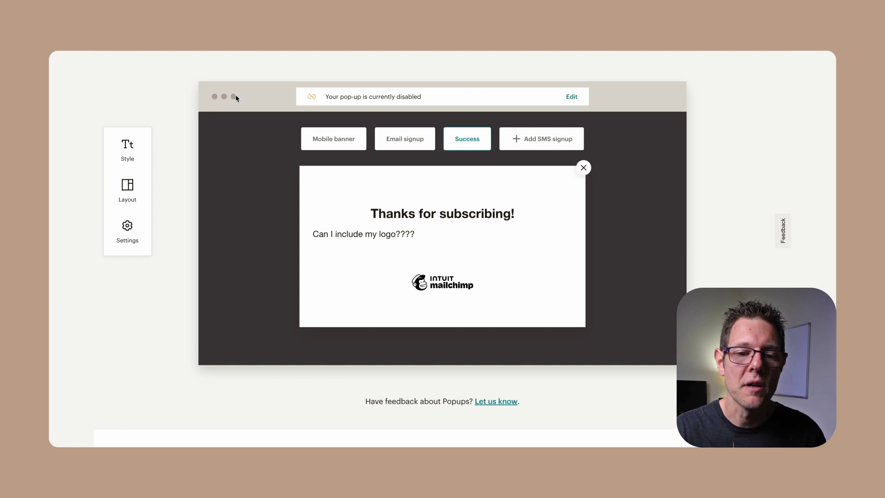
Compare the pop-up's Mobile banner, Email signup and Success pages, and recheck the Success page's style options
{"action": "left_click", "coordinate": [339, 148]}
{"action": "left_click", "coordinate": [419, 215]}
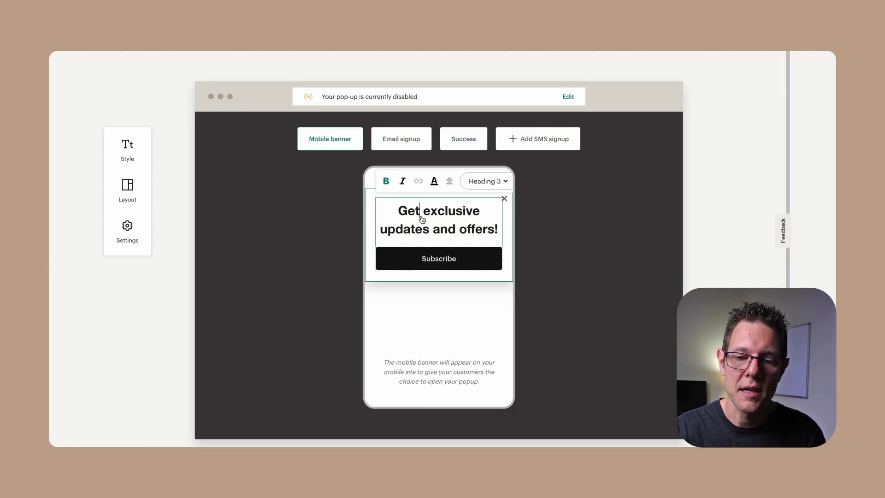
{"action": "left_click", "coordinate": [406, 138]}
{"action": "mouse_move", "coordinate": [509, 226]}
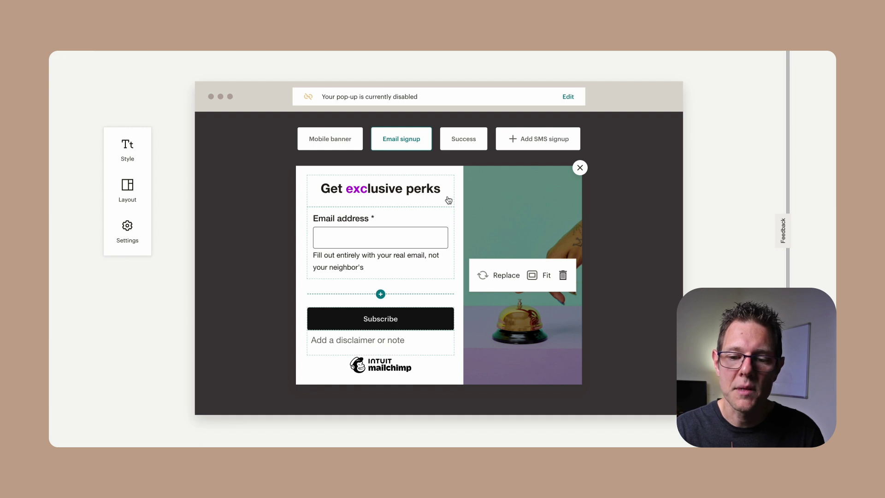
{"action": "left_click", "coordinate": [323, 142]}
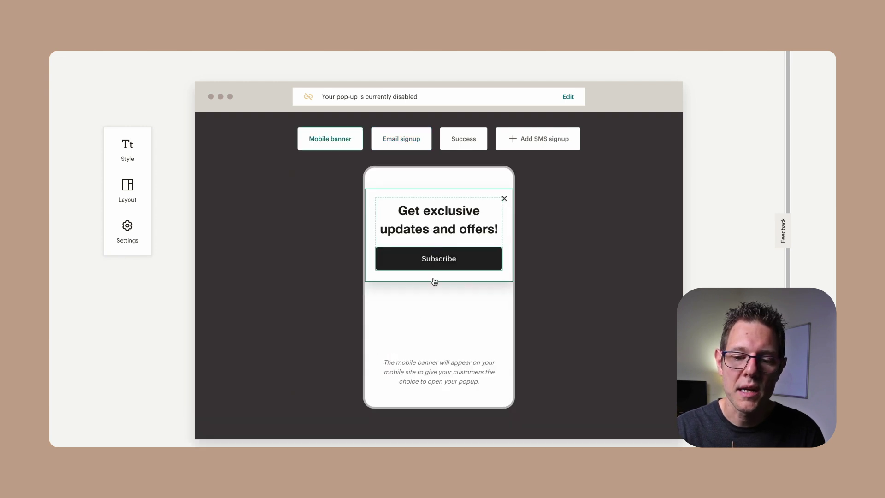
{"action": "left_click", "coordinate": [457, 141]}
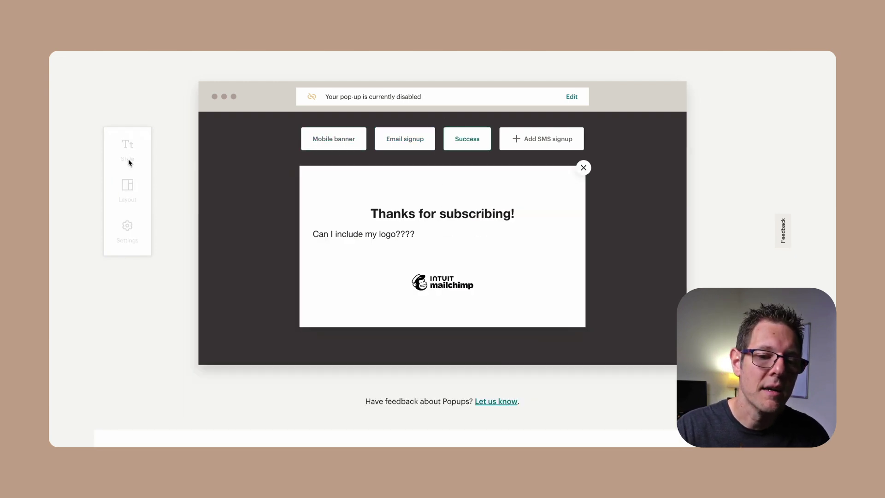
{"action": "left_click", "coordinate": [128, 158]}
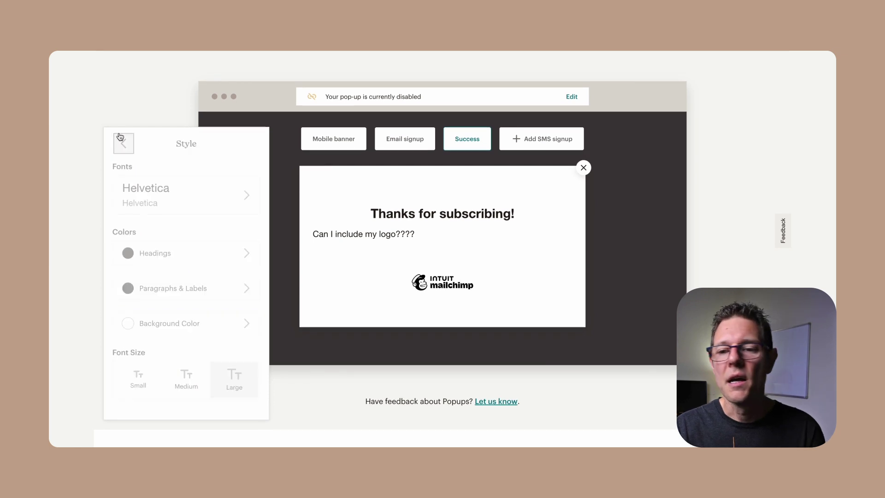
{"action": "left_click", "coordinate": [123, 143]}
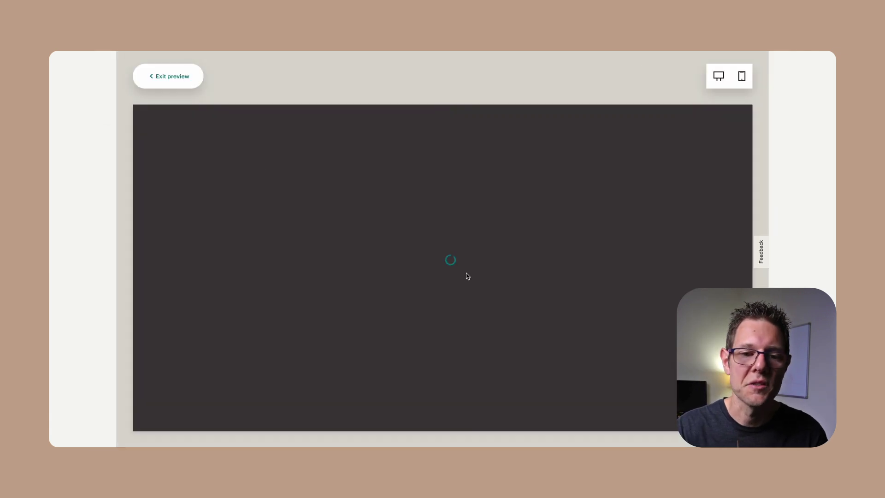
Preview the pop-up on desktop and mobile, submit a test email address to check the thank-you page, and exit the preview
{"action": "type", "text": "Q@q.com"}
{"action": "left_click", "coordinate": [395, 268]}
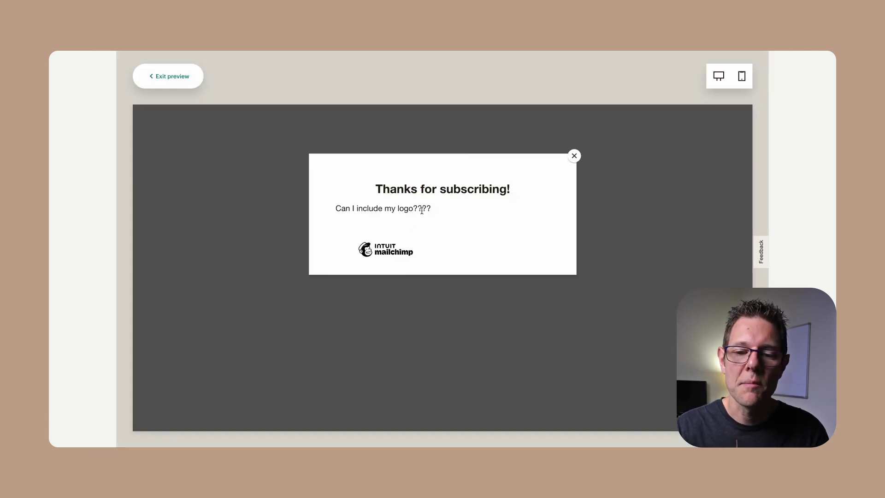
{"action": "left_click", "coordinate": [573, 156]}
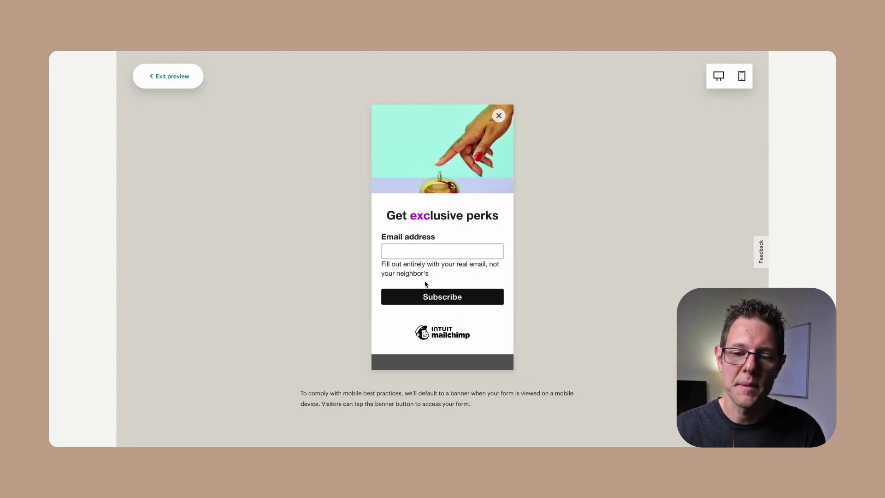
{"action": "left_click", "coordinate": [452, 300]}
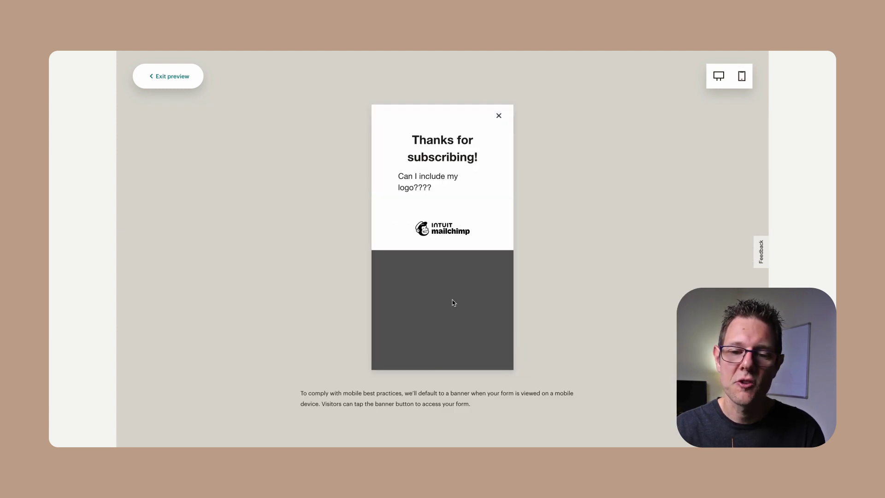
{"action": "left_click", "coordinate": [170, 79]}
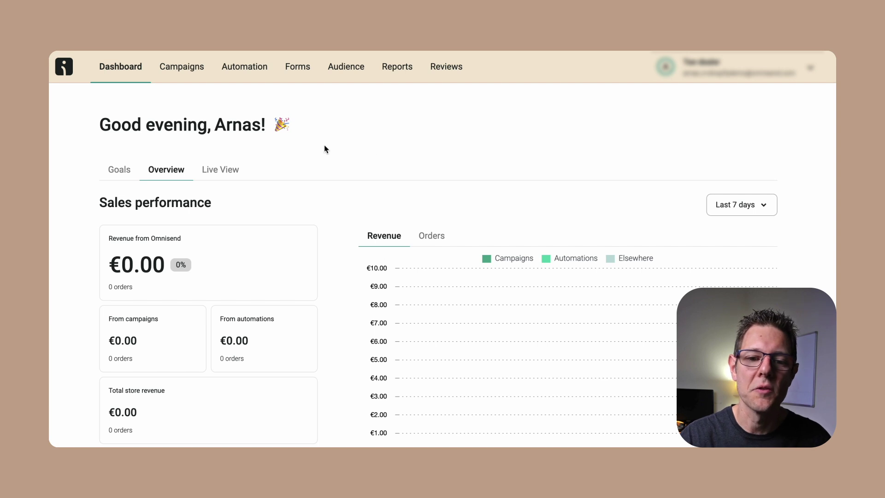
In Omnisend, create a new campaign of the regular Email type
{"action": "left_click", "coordinate": [190, 73]}
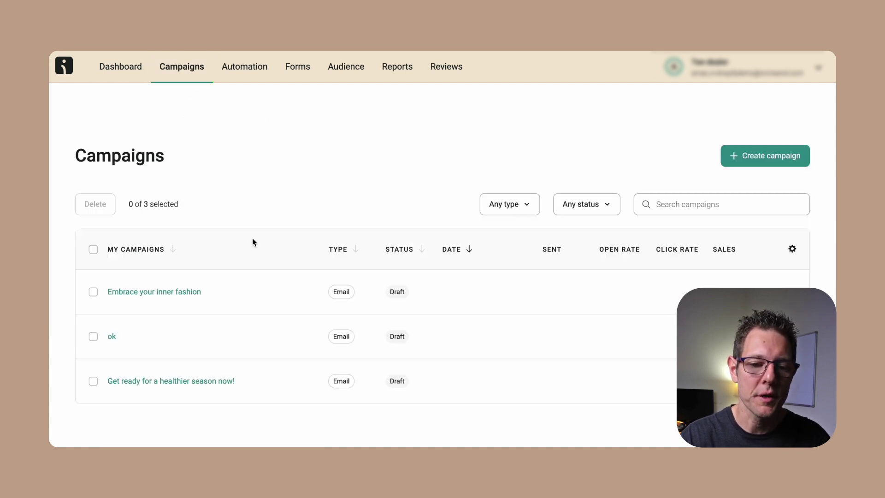
{"action": "left_click", "coordinate": [760, 159]}
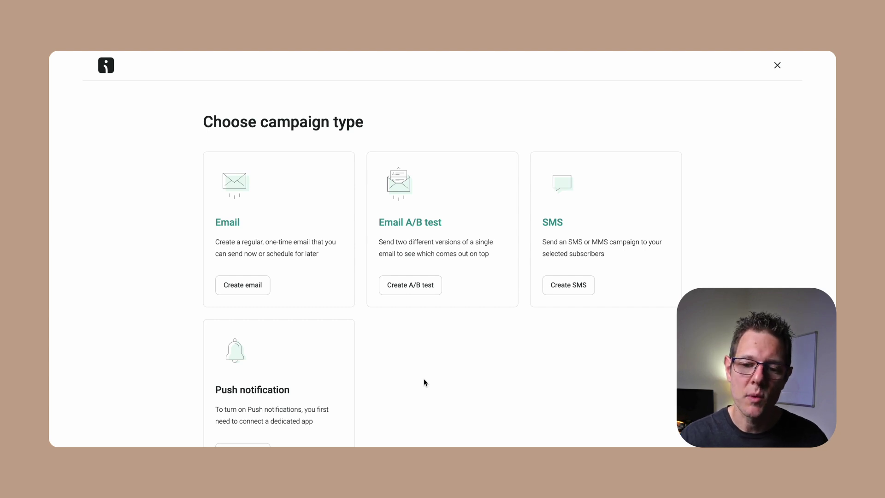
{"action": "left_click", "coordinate": [247, 286]}
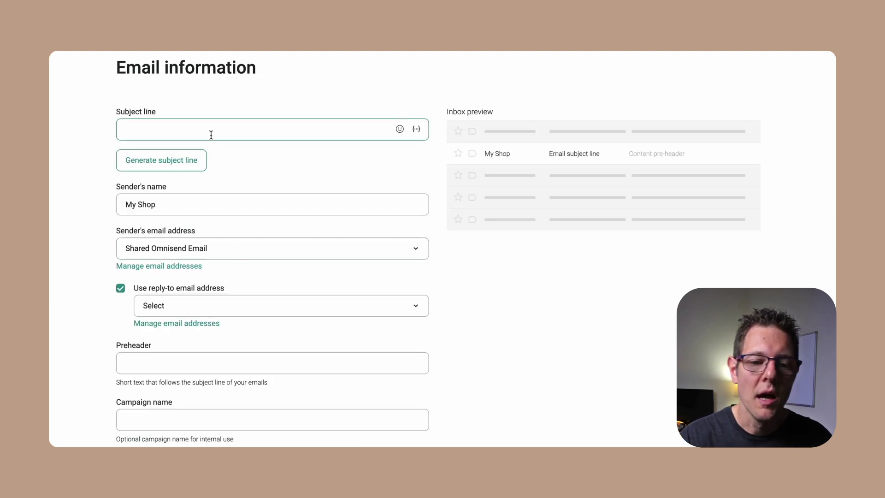
Generate subject lines from the keywords "20% off sale 2 days only" and apply "Limited time offer: 20% off sale"
{"action": "type", "text": "test"}
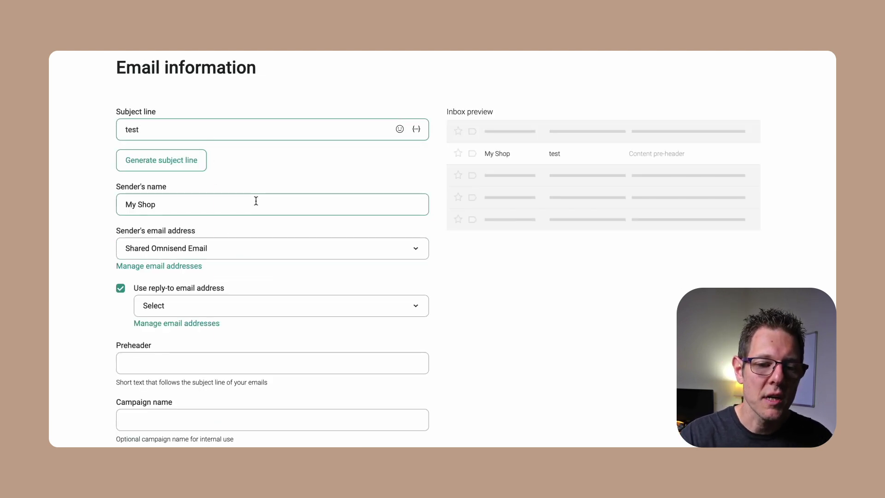
{"action": "left_click", "coordinate": [189, 162]}
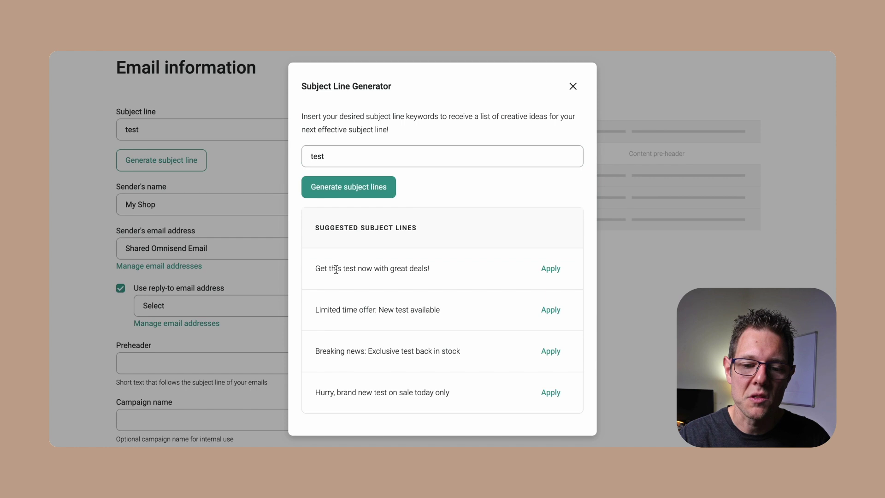
{"action": "left_click_drag", "start_coordinate": [341, 160], "coordinate": [298, 163]}
{"action": "type", "text": "20% off sale 2 days only"}
{"action": "left_click", "coordinate": [305, 195]}
{"action": "left_click", "coordinate": [552, 353]}
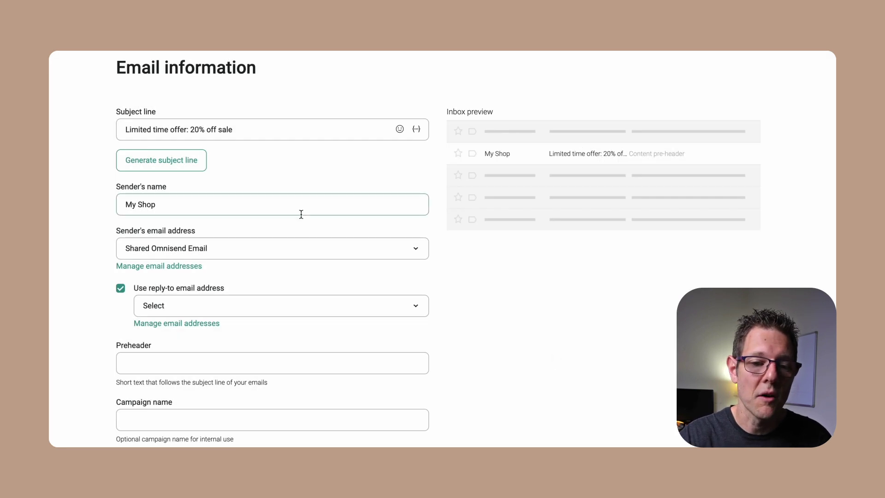
Choose the first verified email as the campaign's reply-to address
{"action": "scroll", "coordinate": [98, 234], "scroll_direction": "down", "scroll_amount": 1}
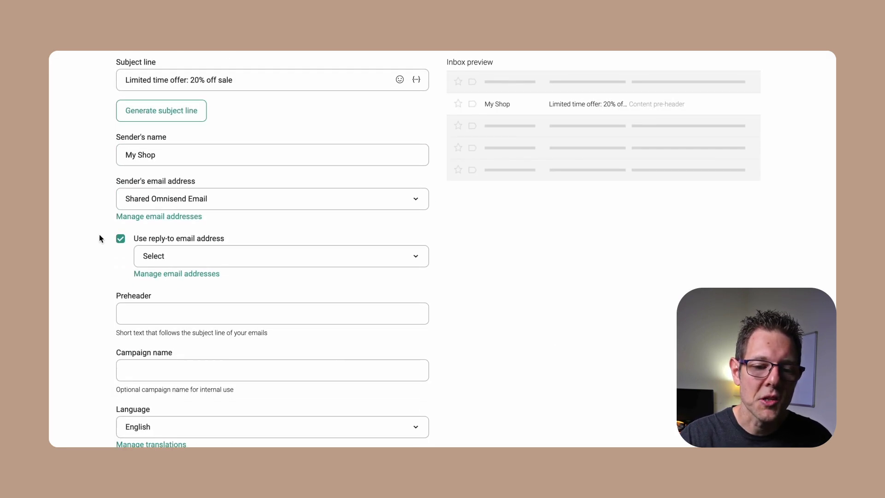
{"action": "left_click", "coordinate": [190, 261]}
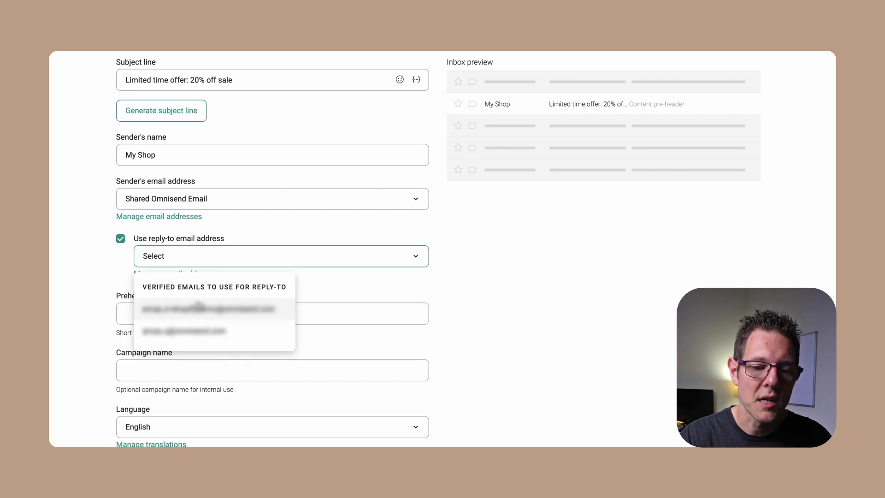
{"action": "left_click", "coordinate": [209, 309]}
Set the preheader to "get it while it's hot" and enter a test campaign name
{"action": "scroll", "coordinate": [96, 253], "scroll_direction": "down", "scroll_amount": 3}
{"action": "left_click", "coordinate": [211, 160]}
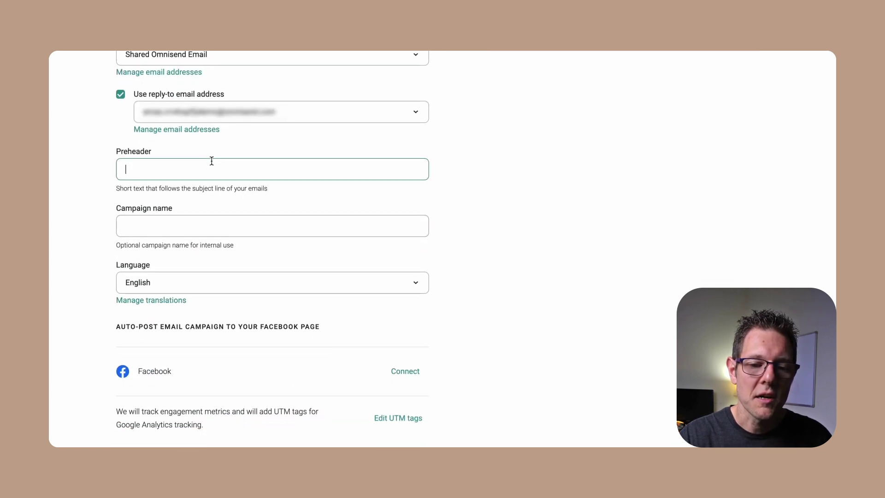
{"action": "type", "text": "get it while it's hot"}
{"action": "left_click", "coordinate": [188, 223]}
{"action": "type", "text": "Greg's Test"}
{"action": "scroll", "coordinate": [609, 323], "scroll_direction": "down", "scroll_amount": 1}
{"action": "scroll", "coordinate": [609, 323], "scroll_direction": "up", "scroll_amount": 1}
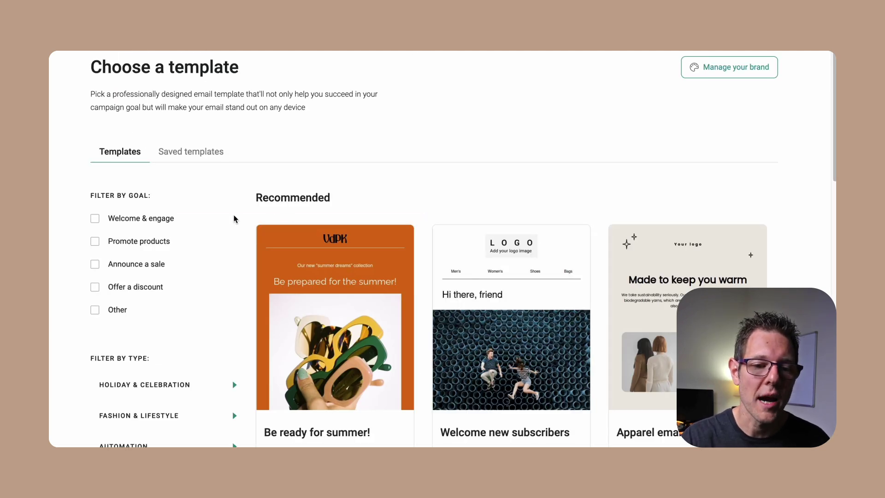
Examine the recommended email templates, the goal filters and the Holiday & Celebration filter options
{"action": "scroll", "coordinate": [235, 226], "scroll_direction": "down", "scroll_amount": 2}
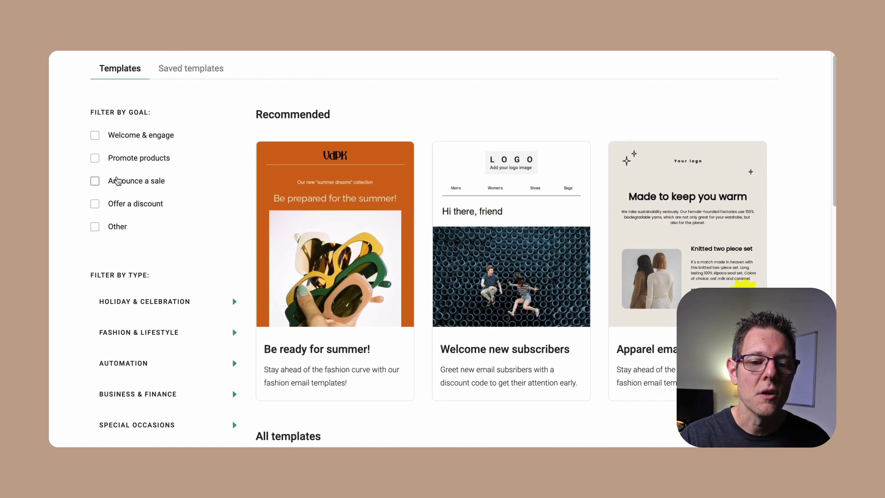
{"action": "scroll", "coordinate": [204, 186], "scroll_direction": "down", "scroll_amount": 1}
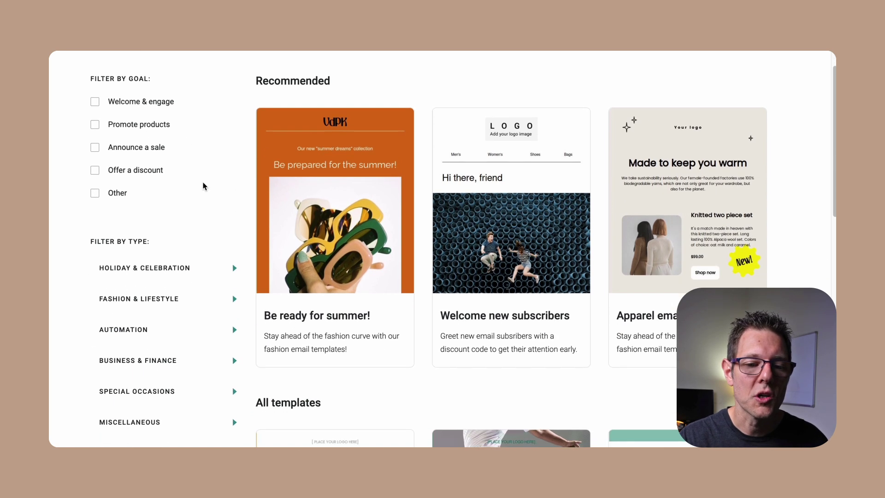
{"action": "scroll", "coordinate": [204, 185], "scroll_direction": "down", "scroll_amount": 2}
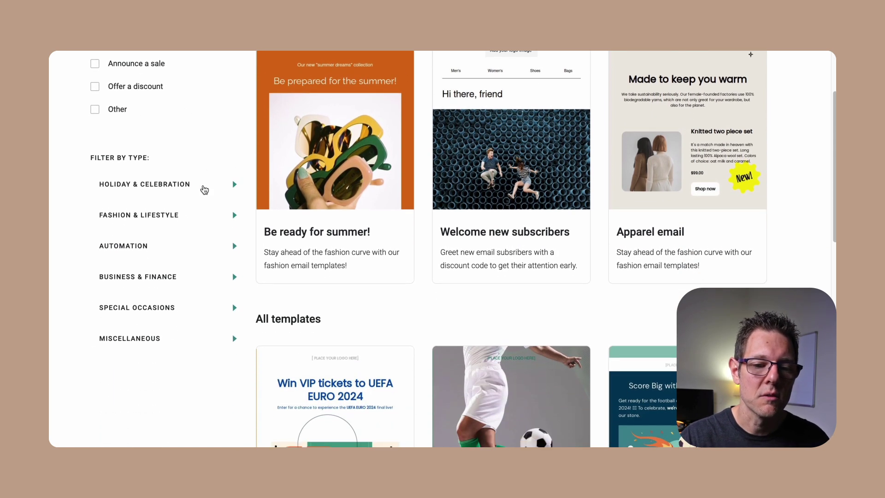
{"action": "left_click", "coordinate": [232, 185]}
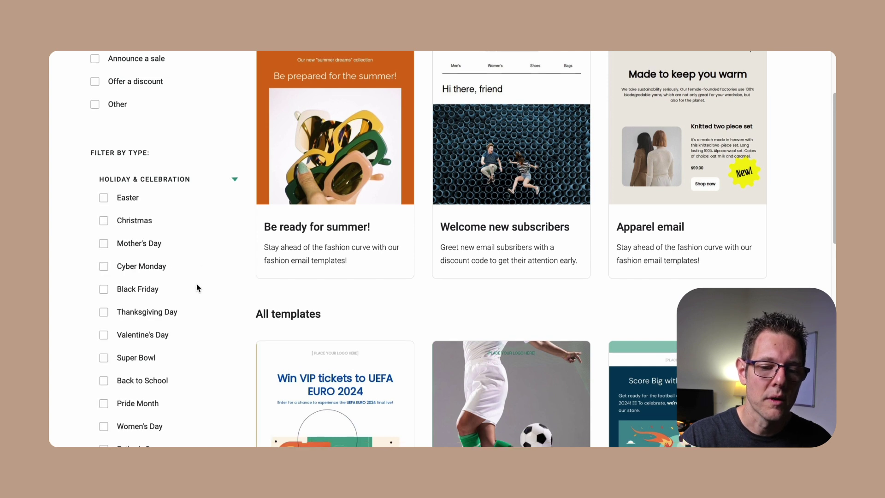
{"action": "scroll", "coordinate": [197, 288], "scroll_direction": "down", "scroll_amount": 4}
{"action": "scroll", "coordinate": [197, 288], "scroll_direction": "up", "scroll_amount": 2}
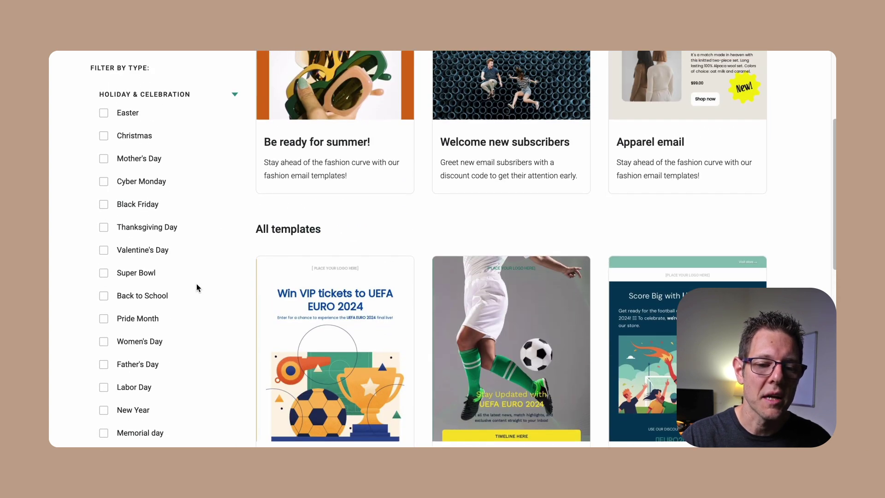
{"action": "scroll", "coordinate": [197, 287], "scroll_direction": "down", "scroll_amount": 2}
{"action": "scroll", "coordinate": [197, 286], "scroll_direction": "down", "scroll_amount": 2}
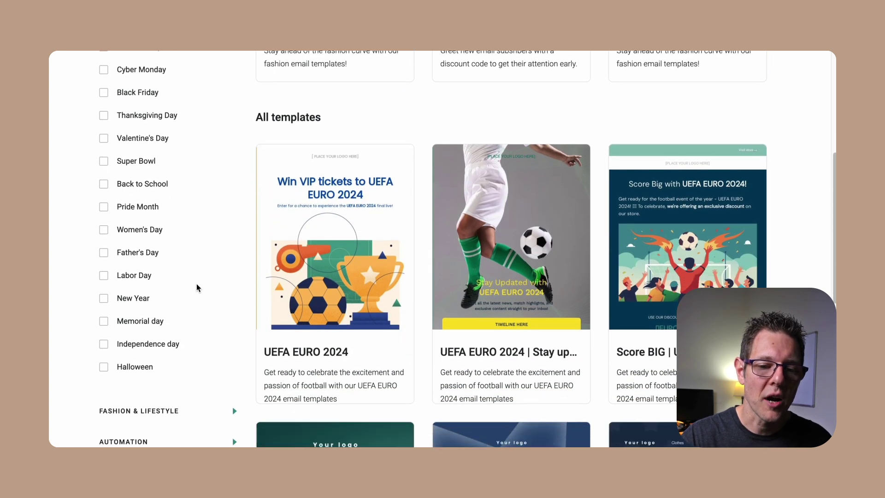
{"action": "scroll", "coordinate": [203, 293], "scroll_direction": "down", "scroll_amount": 1}
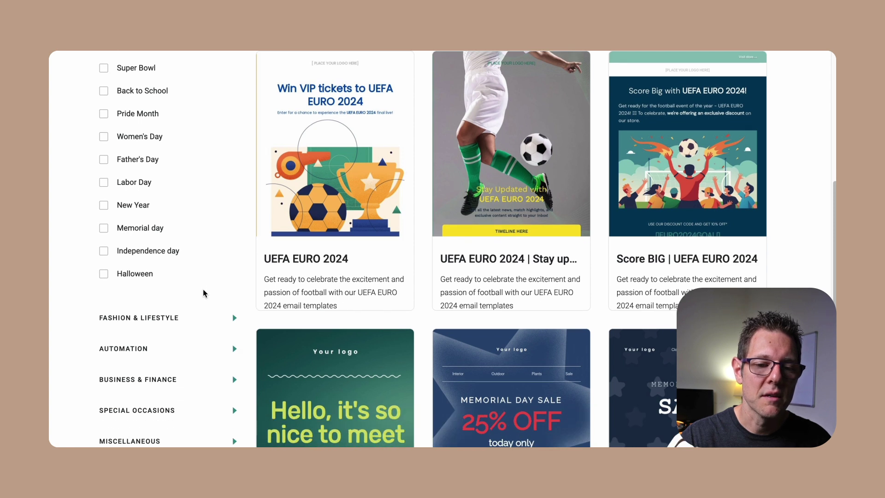
Examine the template type filters for Fashion & Lifestyle, Automation, Business & Finance, Special Occasions and Miscellaneous
{"action": "left_click", "coordinate": [202, 318]}
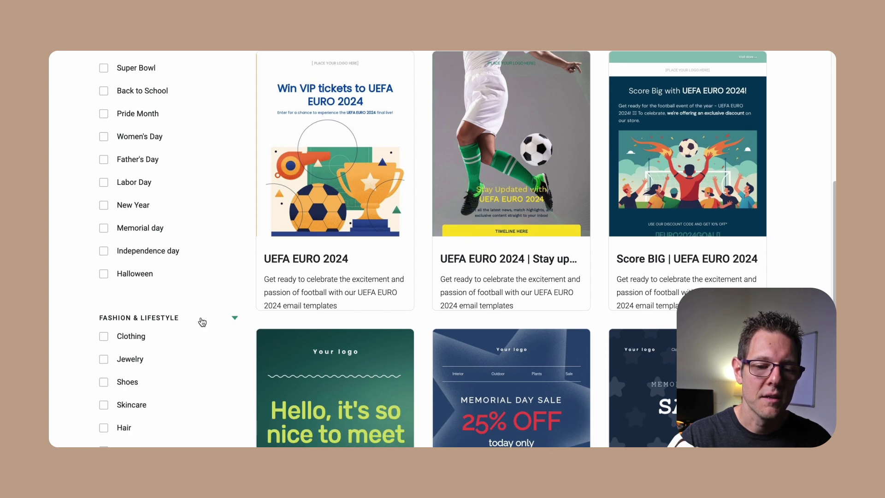
{"action": "scroll", "coordinate": [190, 293], "scroll_direction": "down", "scroll_amount": 3}
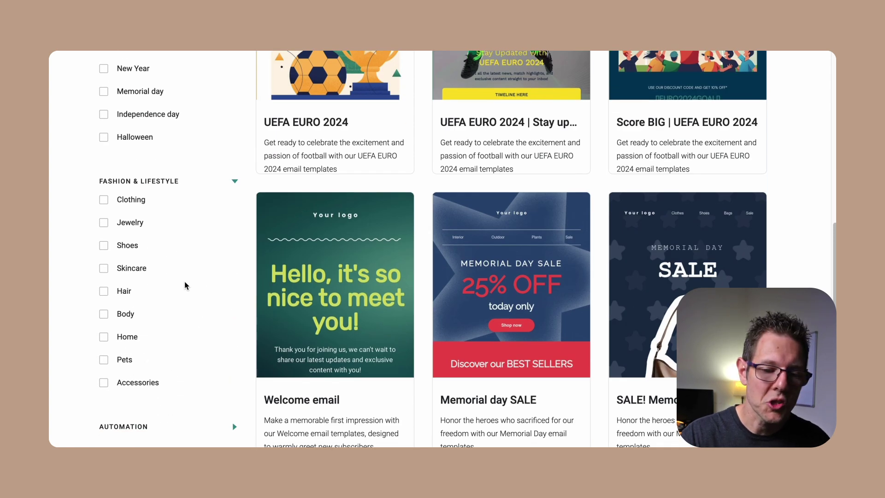
{"action": "scroll", "coordinate": [184, 285], "scroll_direction": "down", "scroll_amount": 4}
{"action": "left_click", "coordinate": [227, 243]}
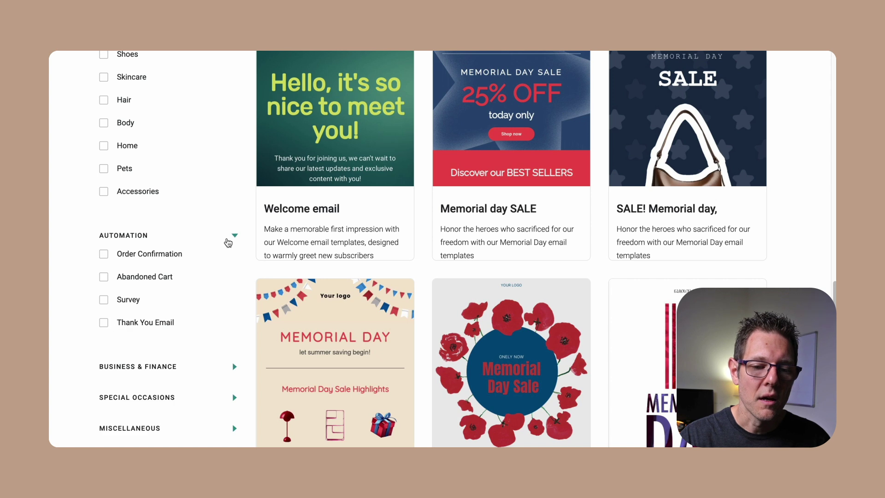
{"action": "left_click", "coordinate": [230, 241]}
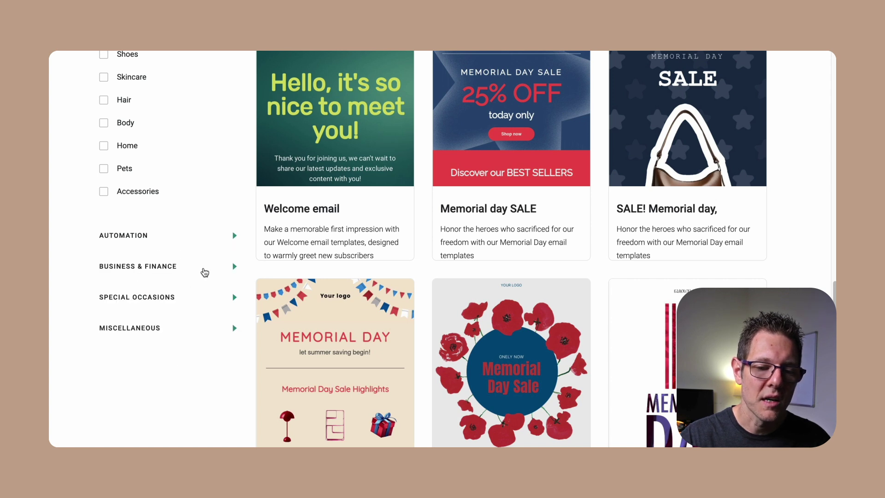
{"action": "left_click", "coordinate": [205, 272]}
{"action": "left_click", "coordinate": [221, 266]}
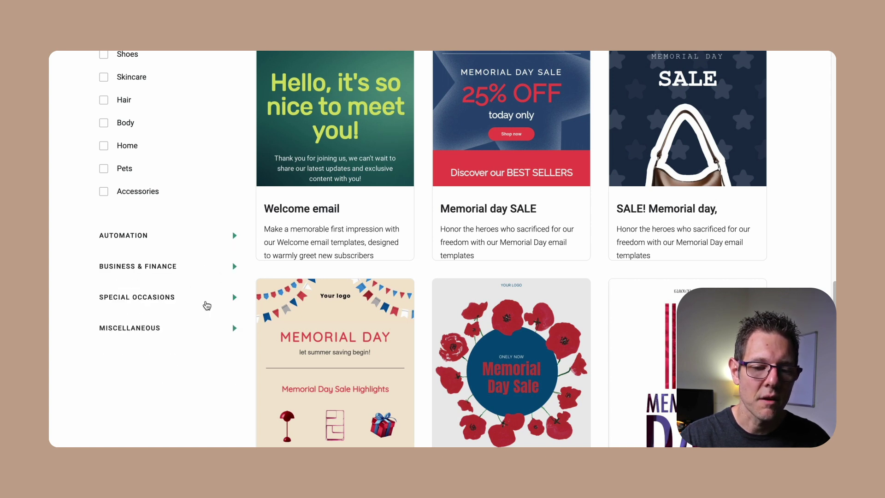
{"action": "left_click", "coordinate": [206, 305]}
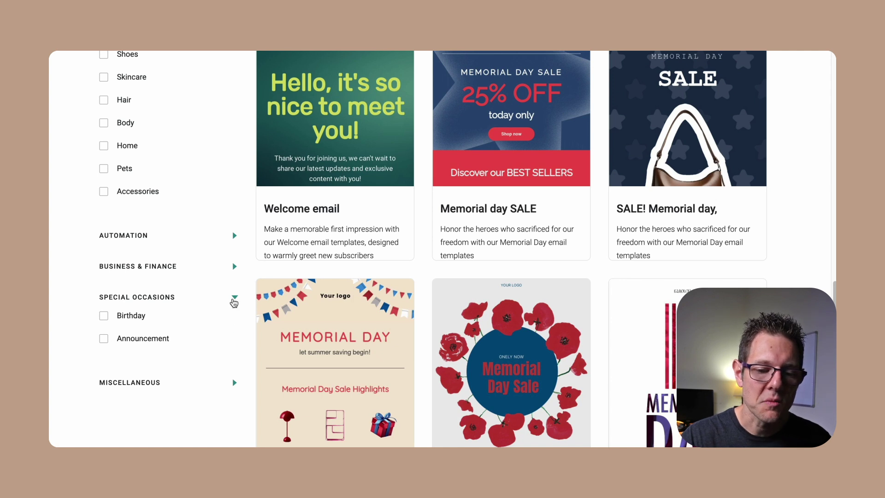
{"action": "left_click", "coordinate": [234, 299]}
{"action": "left_click", "coordinate": [218, 331]}
{"action": "scroll", "coordinate": [200, 364], "scroll_direction": "down", "scroll_amount": 3}
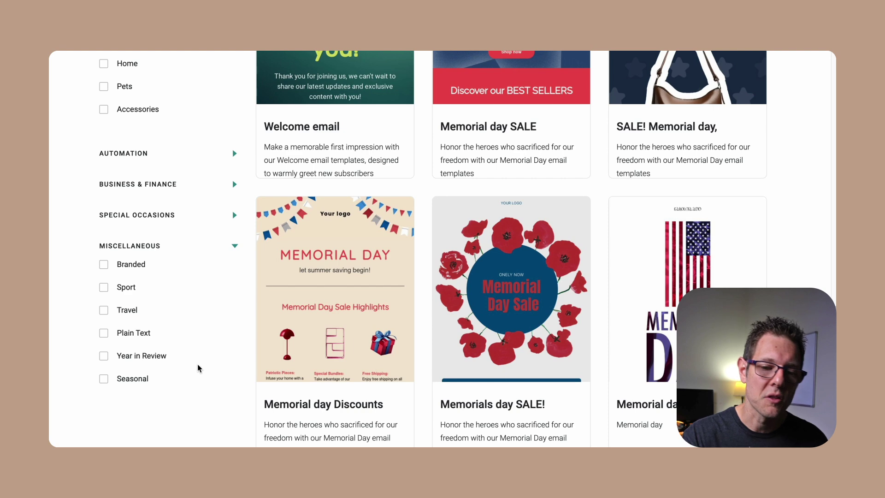
{"action": "scroll", "coordinate": [201, 361], "scroll_direction": "up", "scroll_amount": 20}
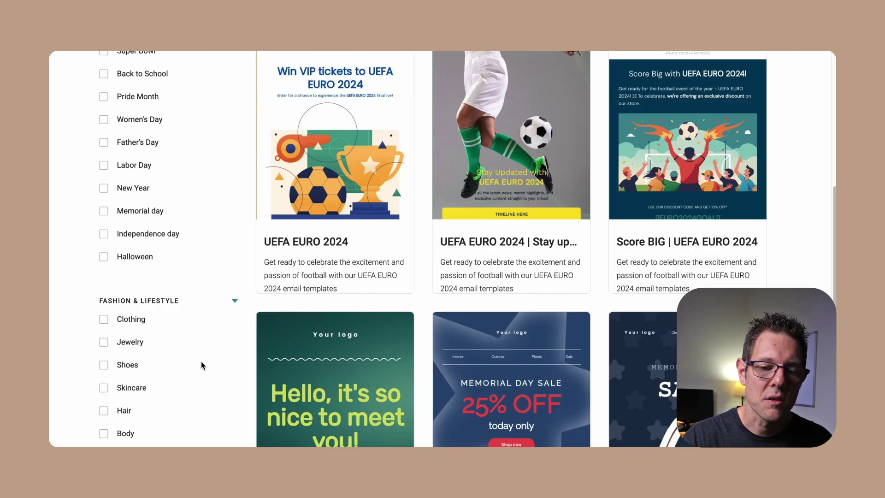
Filter the email templates by the Promote products goal and start the campaign from the Sports Accessories Women's Trends template
{"action": "scroll", "coordinate": [201, 361], "scroll_direction": "up", "scroll_amount": 1}
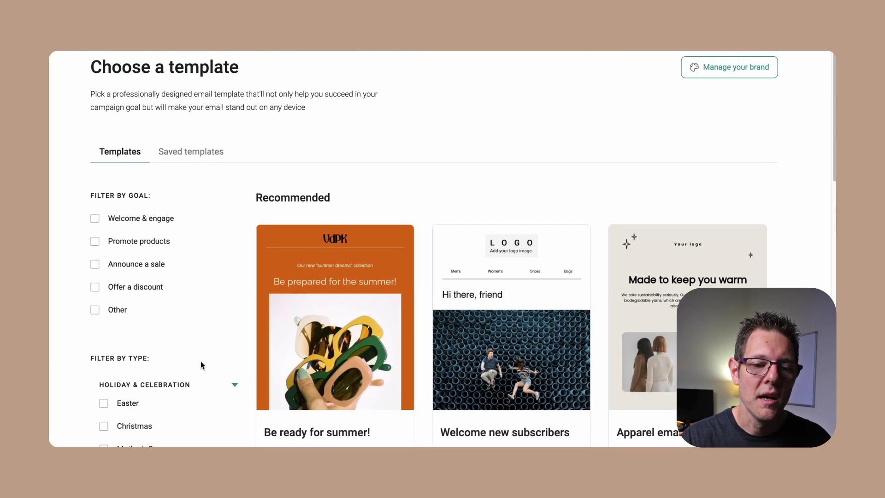
{"action": "scroll", "coordinate": [432, 314], "scroll_direction": "down", "scroll_amount": 10}
{"action": "scroll", "coordinate": [432, 333], "scroll_direction": "down", "scroll_amount": 15}
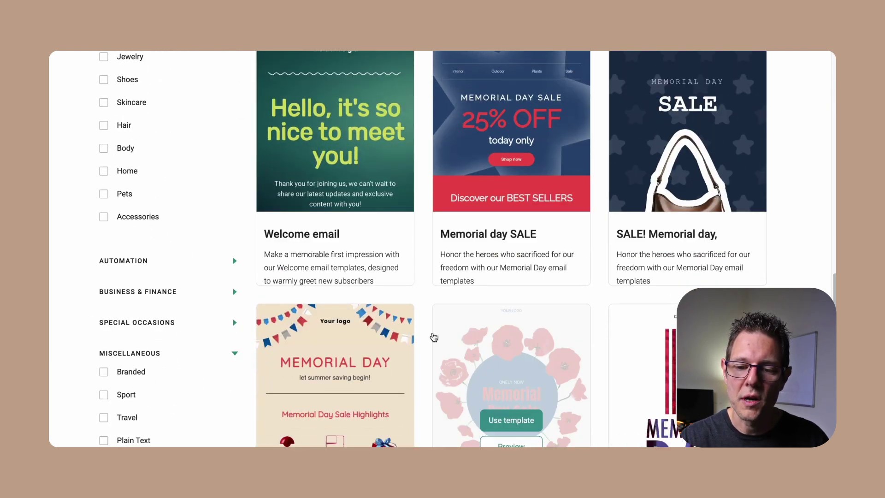
{"action": "scroll", "coordinate": [270, 370], "scroll_direction": "down", "scroll_amount": 20}
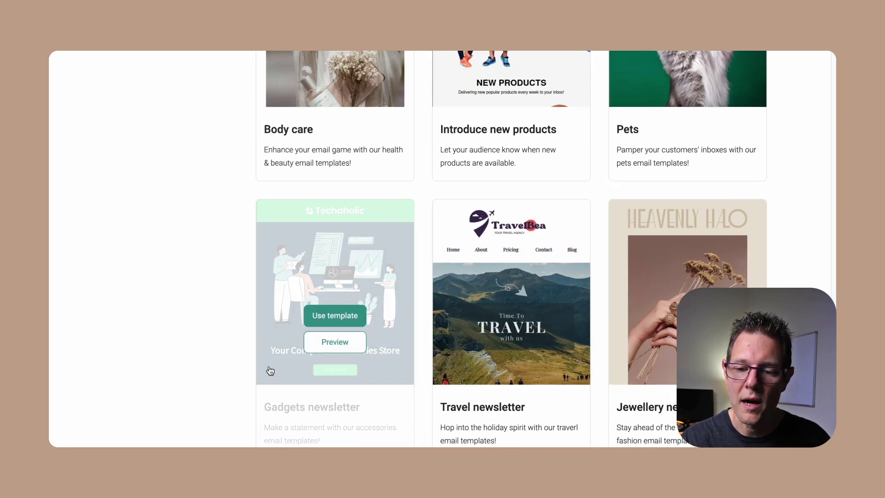
{"action": "scroll", "coordinate": [270, 371], "scroll_direction": "up", "scroll_amount": 20}
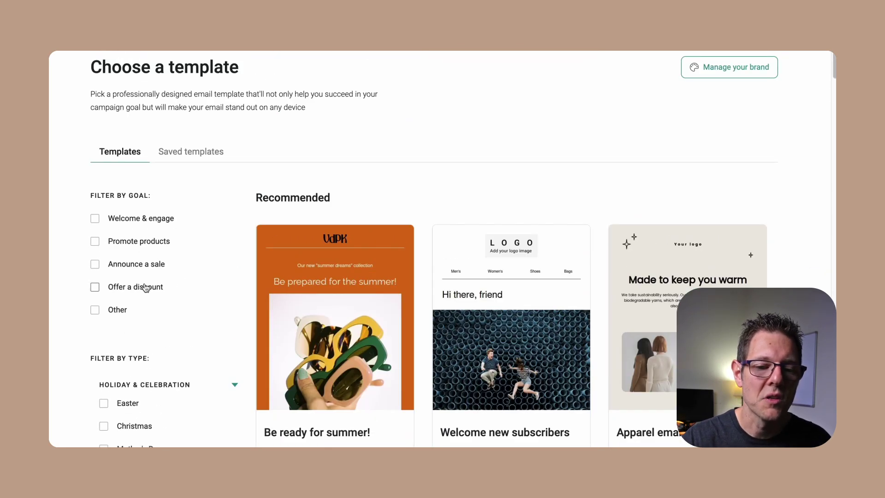
{"action": "left_click", "coordinate": [96, 242]}
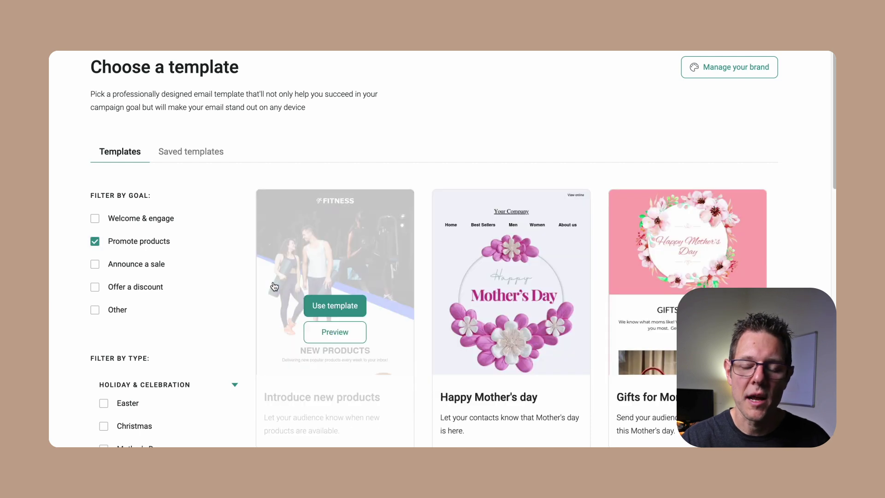
{"action": "scroll", "coordinate": [372, 328], "scroll_direction": "down", "scroll_amount": 10}
{"action": "left_click", "coordinate": [344, 365]}
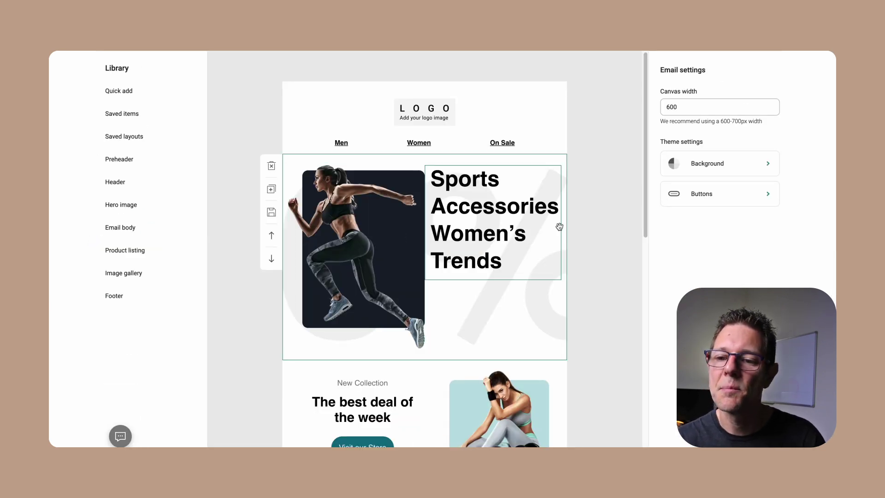
Review the background and button theme settings of the email
{"action": "left_click", "coordinate": [741, 167]}
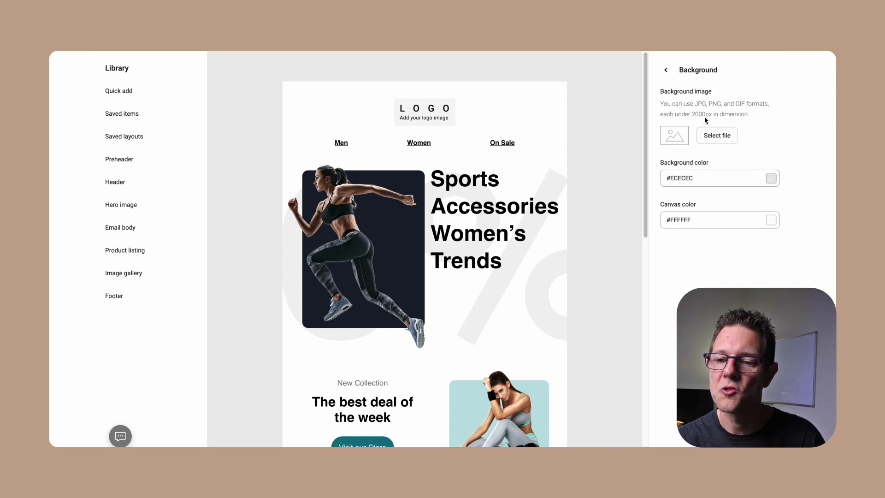
{"action": "left_click", "coordinate": [666, 71]}
{"action": "left_click", "coordinate": [726, 203]}
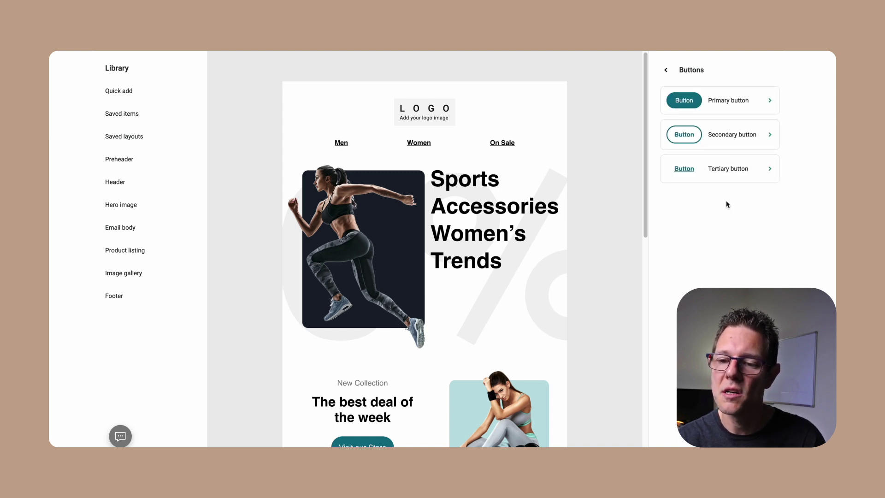
{"action": "left_click", "coordinate": [666, 71]}
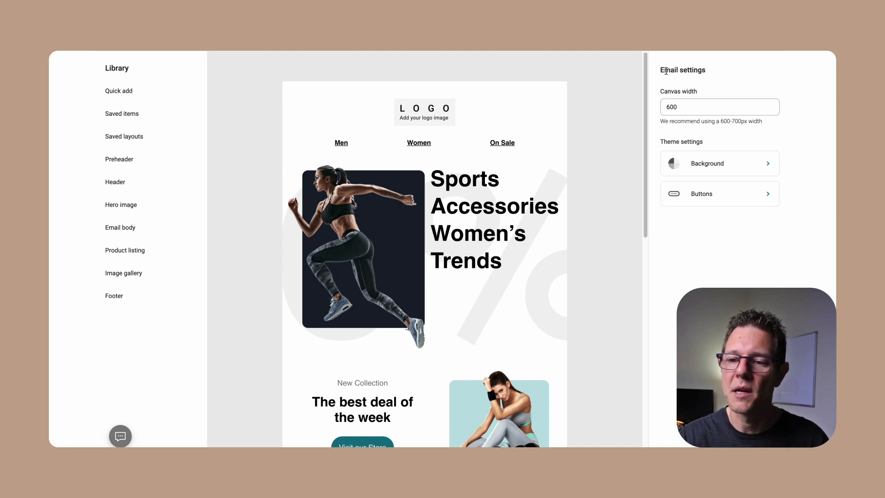
Add a four-column layout to the email directly below "The best deal of the week" section
{"action": "mouse_move", "coordinate": [144, 92]}
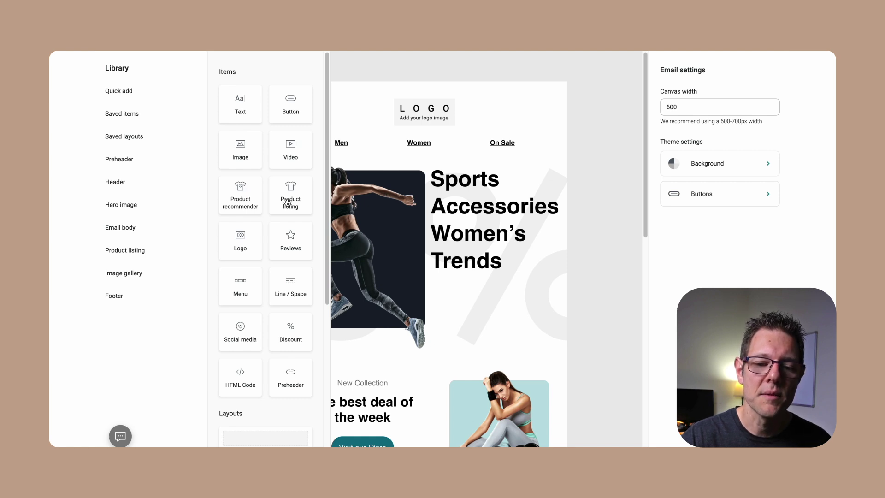
{"action": "scroll", "coordinate": [244, 224], "scroll_direction": "down", "scroll_amount": 1}
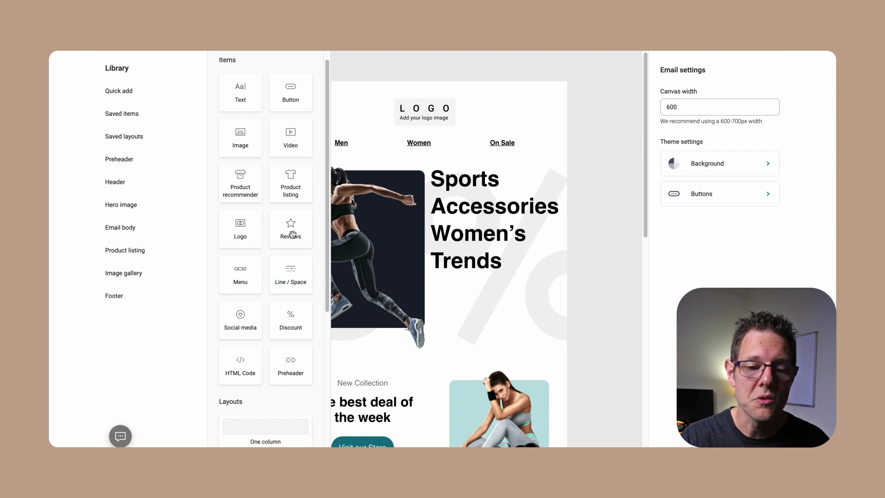
{"action": "scroll", "coordinate": [298, 239], "scroll_direction": "down", "scroll_amount": 3}
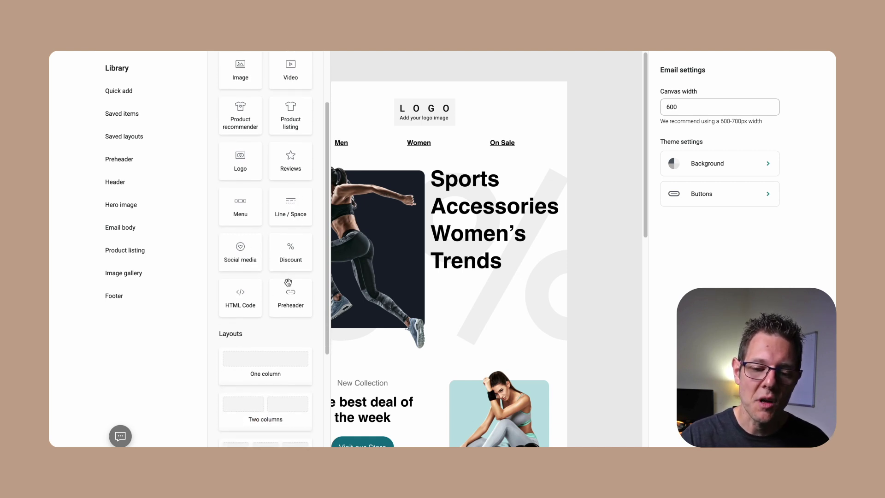
{"action": "scroll", "coordinate": [267, 269], "scroll_direction": "down", "scroll_amount": 6}
{"action": "scroll", "coordinate": [259, 345], "scroll_direction": "down", "scroll_amount": 1}
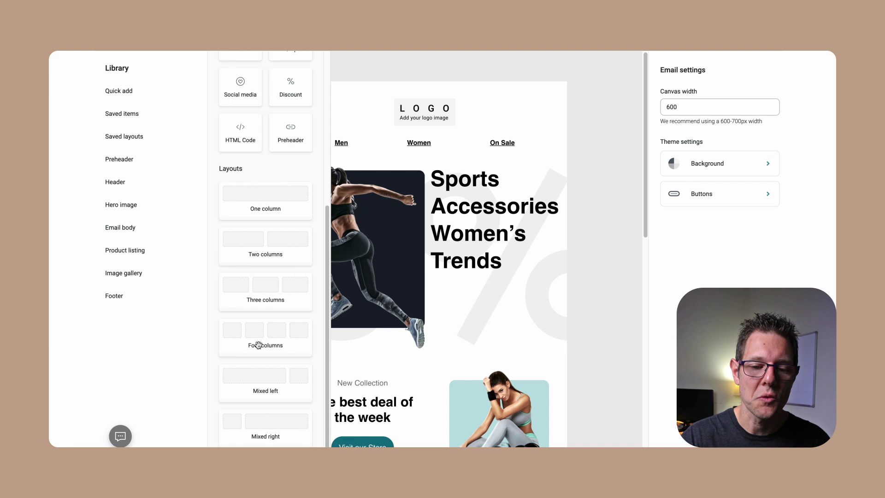
{"action": "left_click_drag", "start_coordinate": [261, 343], "coordinate": [400, 379]}
{"action": "scroll", "coordinate": [405, 352], "scroll_direction": "down", "scroll_amount": 3}
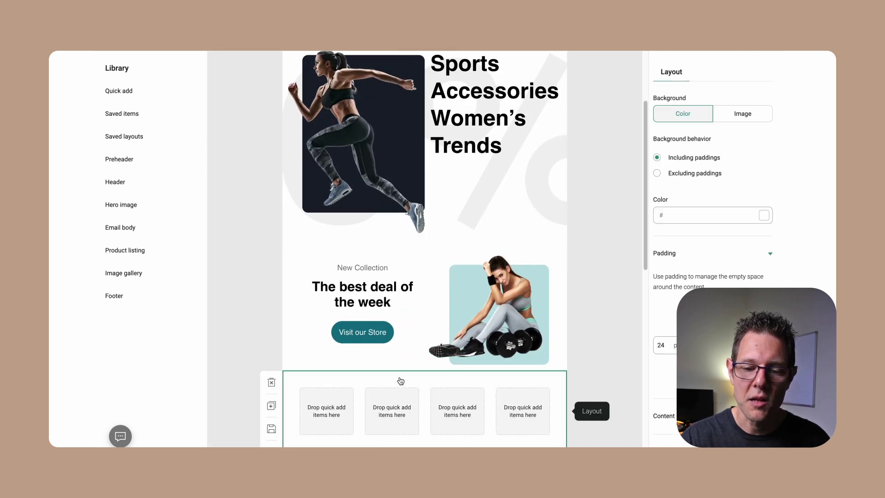
Move the existing three-product listing up so it sits above the empty four-column layout
{"action": "scroll", "coordinate": [399, 379], "scroll_direction": "down", "scroll_amount": 10}
{"action": "scroll", "coordinate": [380, 357], "scroll_direction": "up", "scroll_amount": 5}
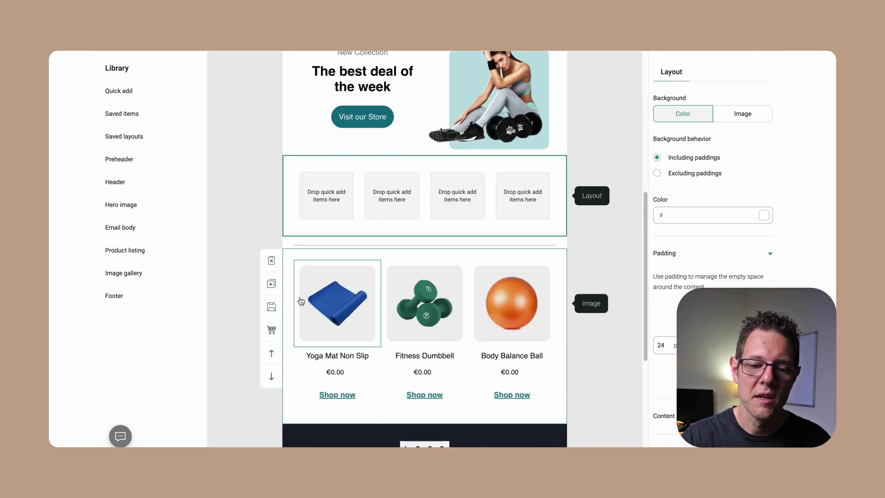
{"action": "left_click", "coordinate": [272, 355]}
{"action": "scroll", "coordinate": [348, 313], "scroll_direction": "down", "scroll_amount": 4}
{"action": "scroll", "coordinate": [347, 314], "scroll_direction": "up", "scroll_amount": 2}
{"action": "left_click", "coordinate": [272, 252]}
{"action": "scroll", "coordinate": [309, 259], "scroll_direction": "up", "scroll_amount": 9}
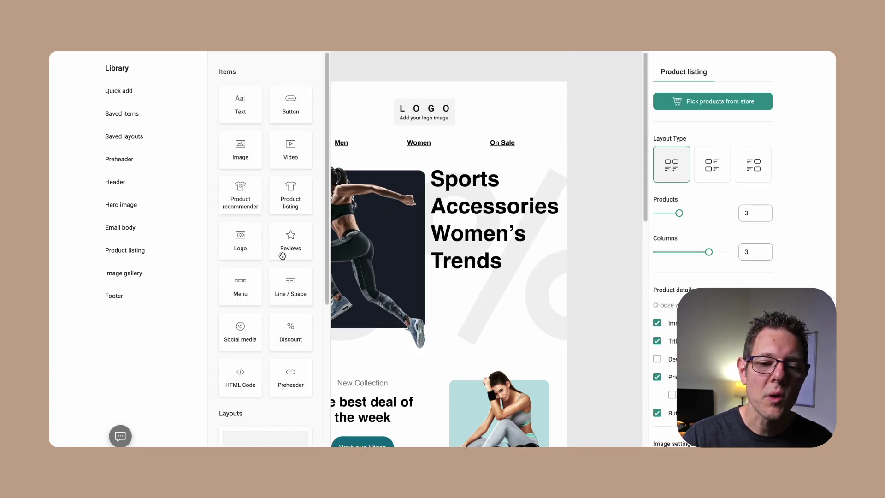
Try the Preheader Left block above the logo and delete it again
{"action": "mouse_move", "coordinate": [153, 140]}
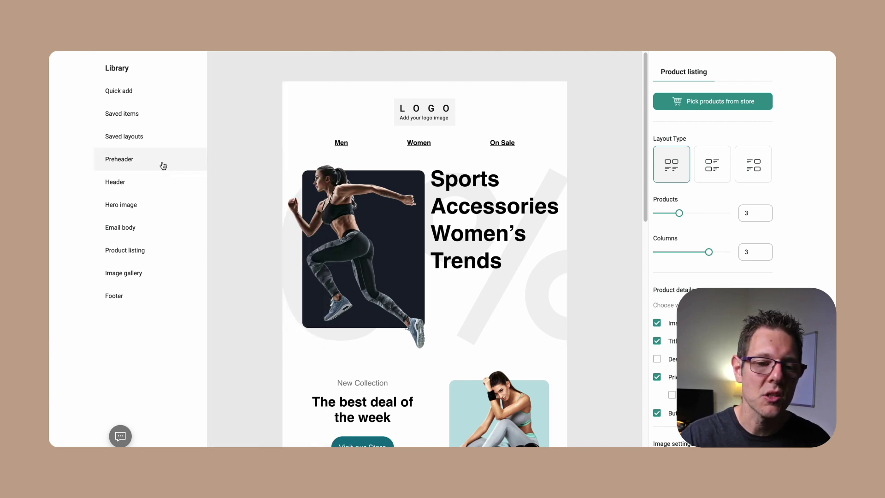
{"action": "mouse_move", "coordinate": [158, 165]}
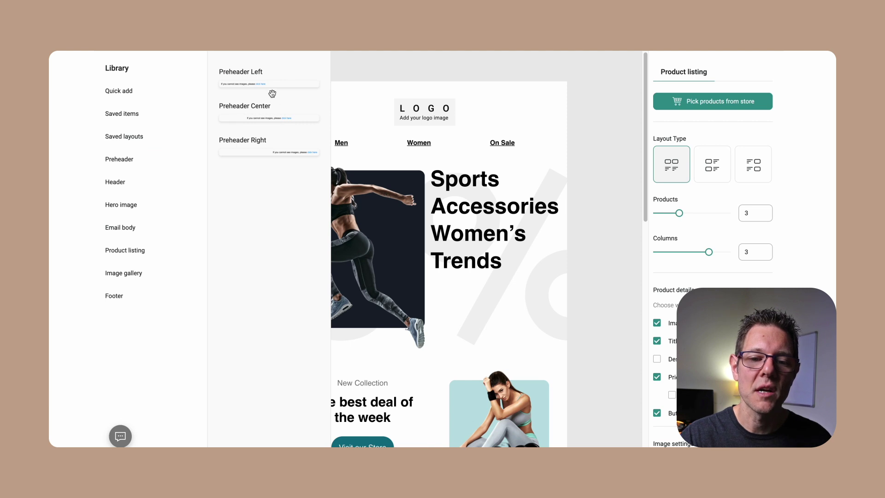
{"action": "left_click_drag", "start_coordinate": [290, 81], "coordinate": [414, 90]}
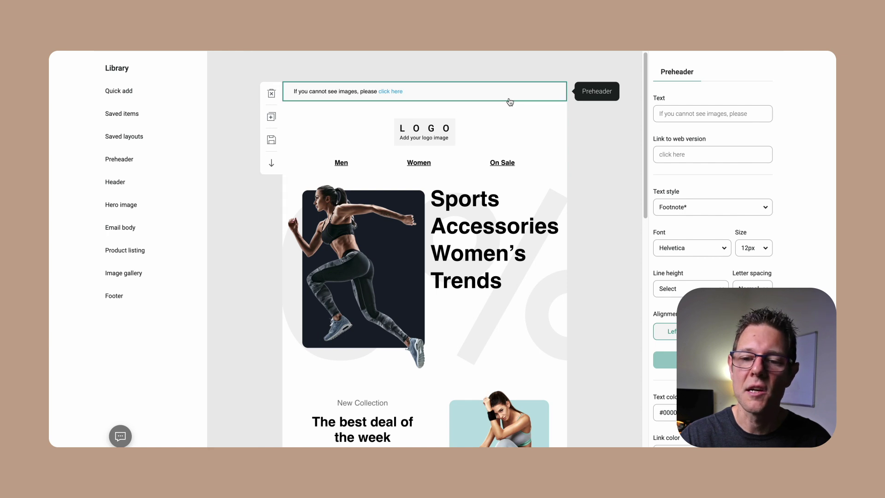
{"action": "left_click", "coordinate": [273, 94]}
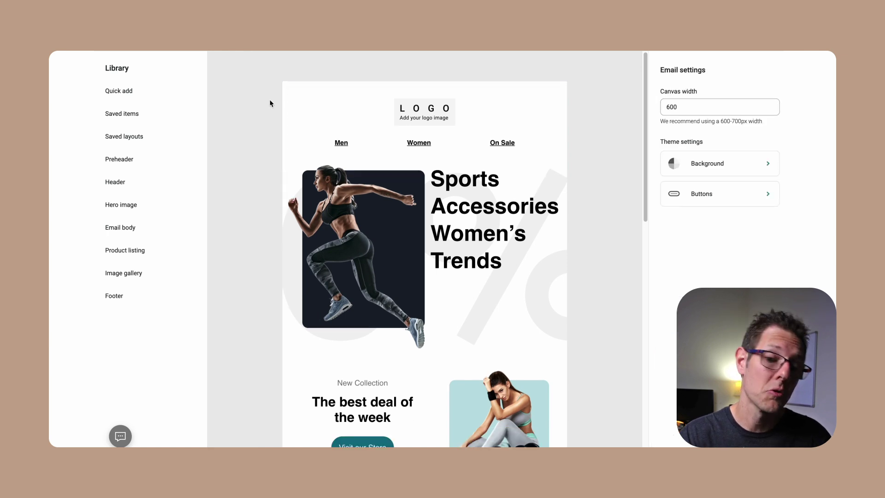
Browse the hero image layouts, try Hero 1 above the Sports Accessories section and delete it again
{"action": "mouse_move", "coordinate": [164, 212]}
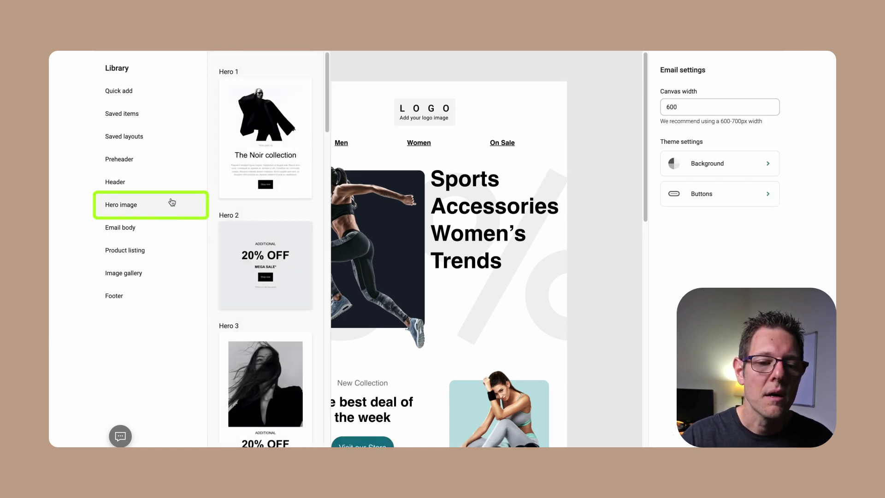
{"action": "scroll", "coordinate": [248, 301], "scroll_direction": "down", "scroll_amount": 2}
{"action": "scroll", "coordinate": [249, 295], "scroll_direction": "down", "scroll_amount": 5}
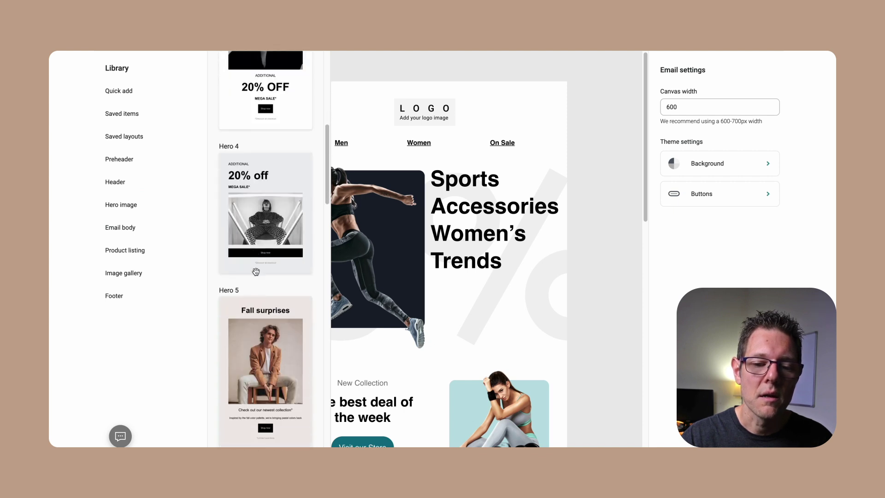
{"action": "scroll", "coordinate": [256, 271], "scroll_direction": "down", "scroll_amount": 8}
{"action": "scroll", "coordinate": [258, 258], "scroll_direction": "up", "scroll_amount": 12}
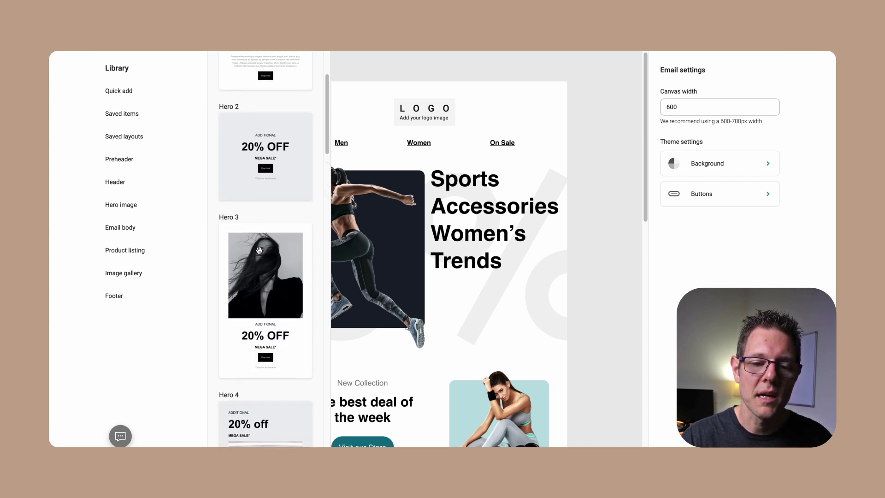
{"action": "scroll", "coordinate": [259, 250], "scroll_direction": "up", "scroll_amount": 2}
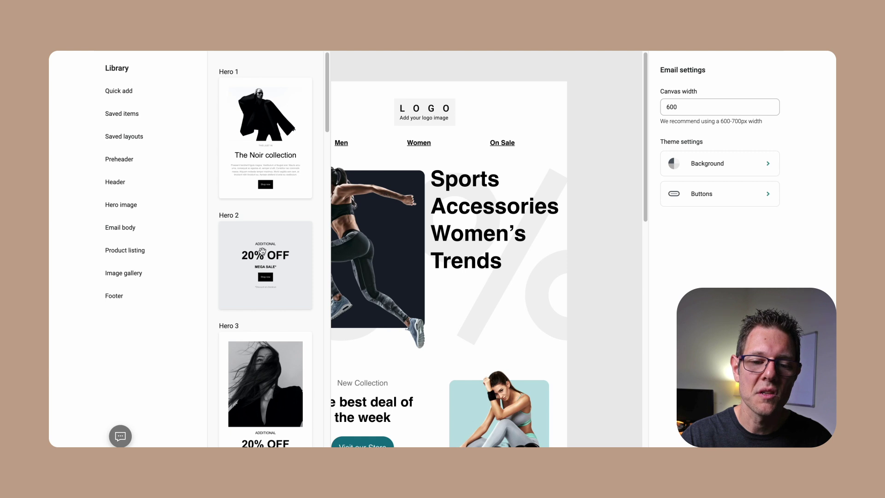
{"action": "left_click_drag", "start_coordinate": [277, 141], "coordinate": [412, 161]}
{"action": "scroll", "coordinate": [410, 277], "scroll_direction": "down", "scroll_amount": 3}
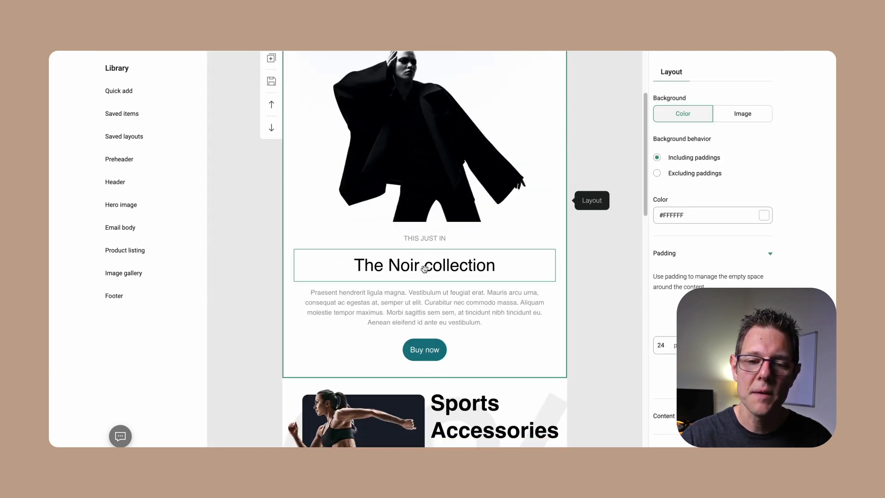
{"action": "scroll", "coordinate": [418, 261], "scroll_direction": "up", "scroll_amount": 1}
{"action": "left_click", "coordinate": [271, 79]}
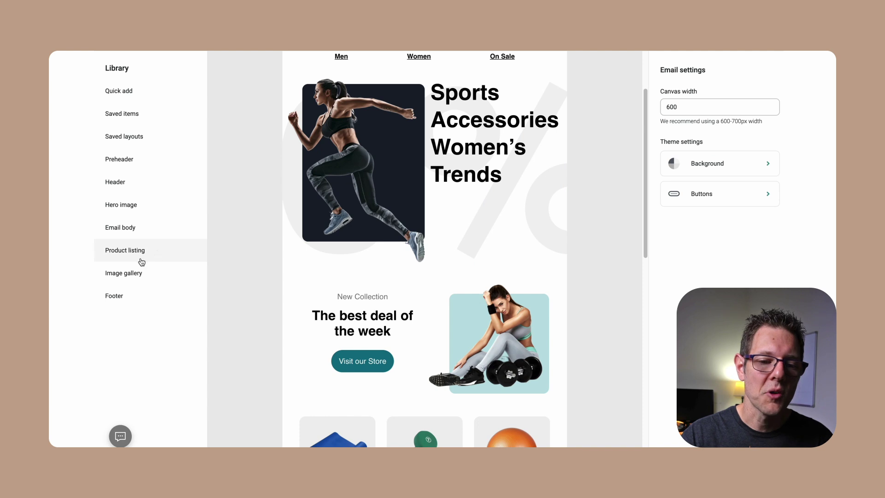
Look through the email body layouts and insert Product Listing 1 between "The best deal of the week" and the three-product listing
{"action": "left_click", "coordinate": [162, 229]}
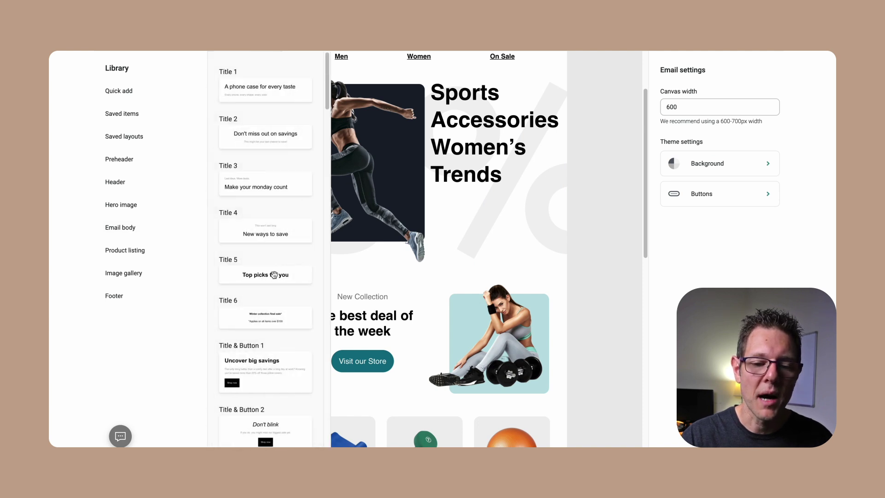
{"action": "scroll", "coordinate": [274, 275], "scroll_direction": "down", "scroll_amount": 9}
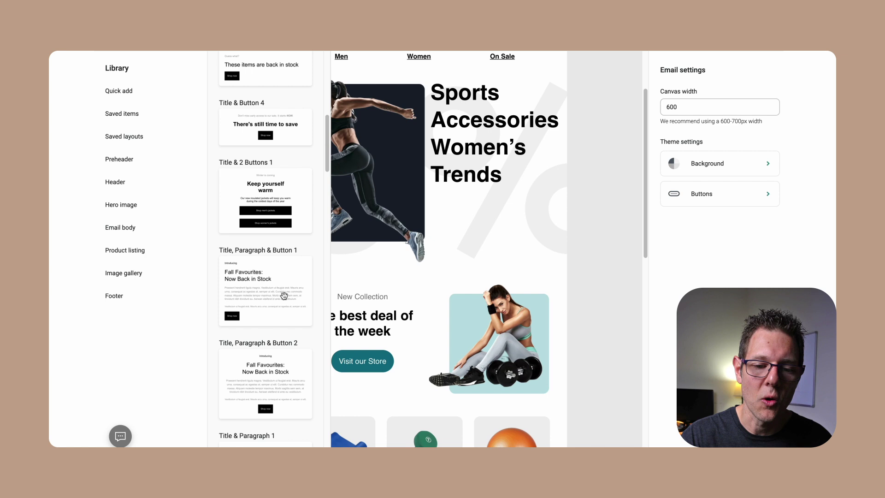
{"action": "mouse_move", "coordinate": [148, 249]}
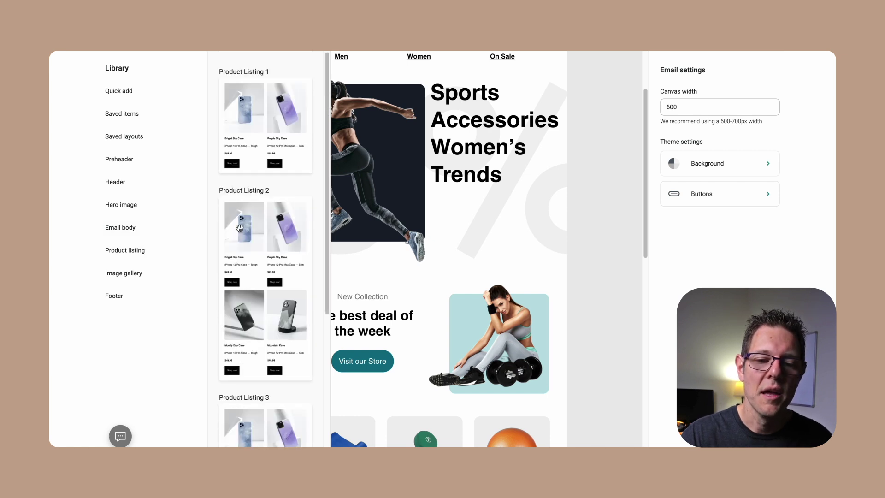
{"action": "scroll", "coordinate": [276, 239], "scroll_direction": "down", "scroll_amount": 4}
{"action": "scroll", "coordinate": [275, 239], "scroll_direction": "down", "scroll_amount": 1}
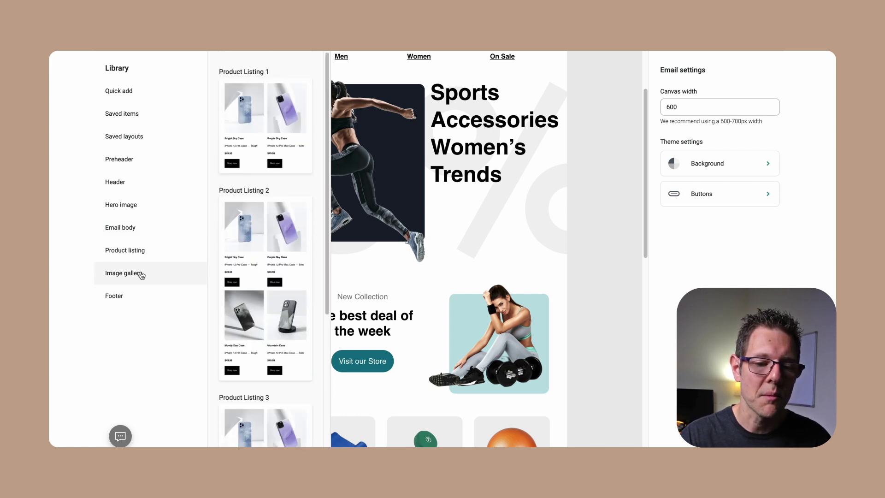
{"action": "mouse_move", "coordinate": [192, 266]}
{"action": "mouse_move", "coordinate": [182, 247]}
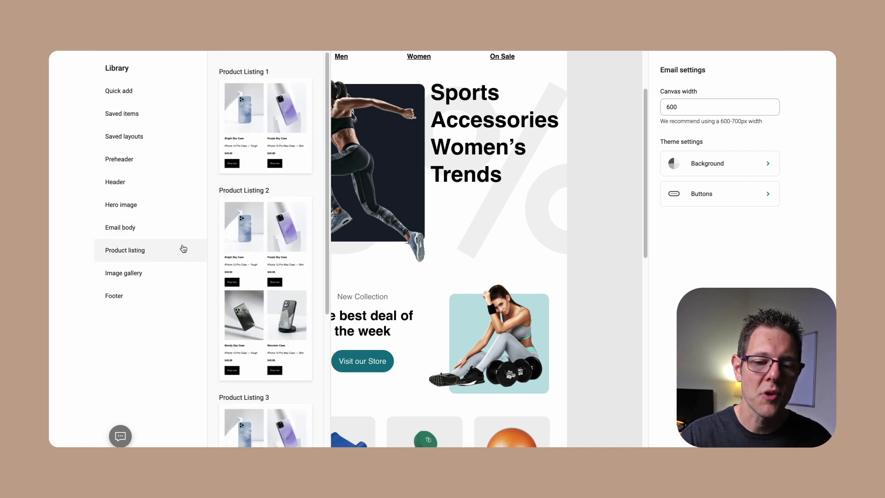
{"action": "left_click_drag", "start_coordinate": [274, 129], "coordinate": [452, 240]}
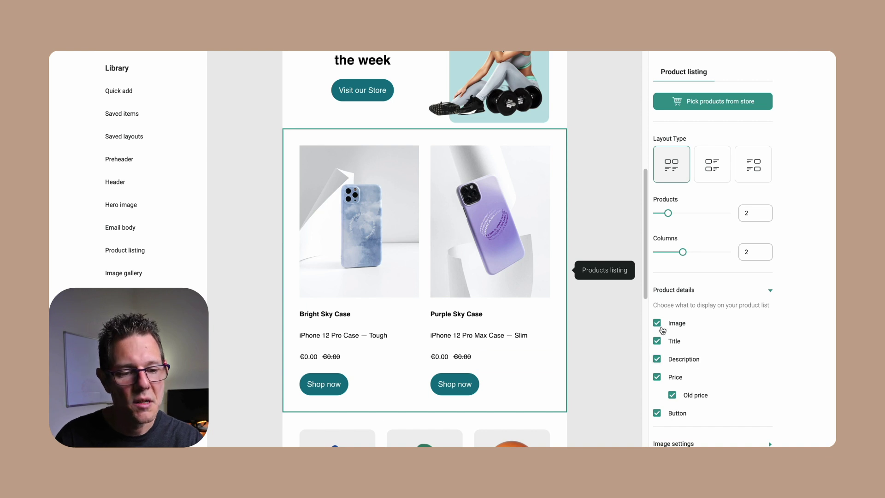
Hide the description, price and title in the new product listing and show 4 products in 2 columns
{"action": "left_click", "coordinate": [657, 359]}
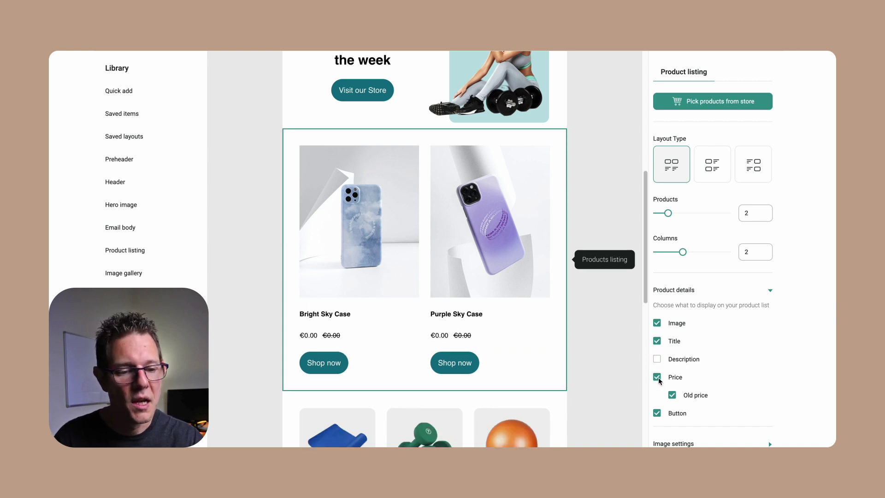
{"action": "left_click", "coordinate": [657, 377]}
{"action": "left_click", "coordinate": [657, 340]}
{"action": "mouse_move", "coordinate": [667, 212]}
{"action": "left_mouse_down"}
{"action": "mouse_move", "coordinate": [728, 221]}
{"action": "mouse_move", "coordinate": [667, 223]}
{"action": "left_mouse_up"}
{"action": "left_click_drag", "start_coordinate": [682, 253], "coordinate": [685, 256]}
Expand the product listing's image, padding, mobile stacking and device visibility settings for review
{"action": "scroll", "coordinate": [668, 277], "scroll_direction": "down", "scroll_amount": 3}
{"action": "left_click", "coordinate": [692, 299]}
{"action": "left_click", "coordinate": [691, 332]}
{"action": "scroll", "coordinate": [691, 336], "scroll_direction": "down", "scroll_amount": 3}
{"action": "left_click", "coordinate": [689, 369]}
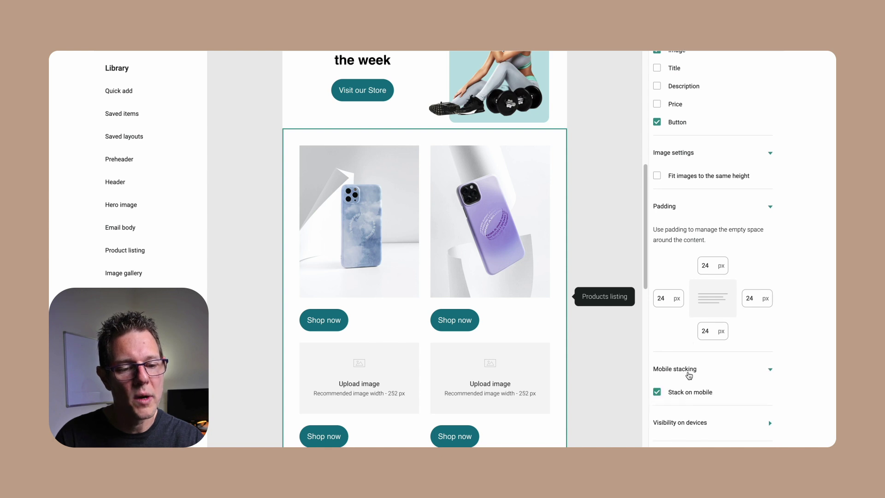
{"action": "left_click", "coordinate": [697, 411]}
Try the layout type with images beside the text on the product listing and return to images above the text
{"action": "scroll", "coordinate": [699, 401], "scroll_direction": "up", "scroll_amount": 6}
{"action": "left_click", "coordinate": [711, 170]}
{"action": "left_click", "coordinate": [686, 171]}
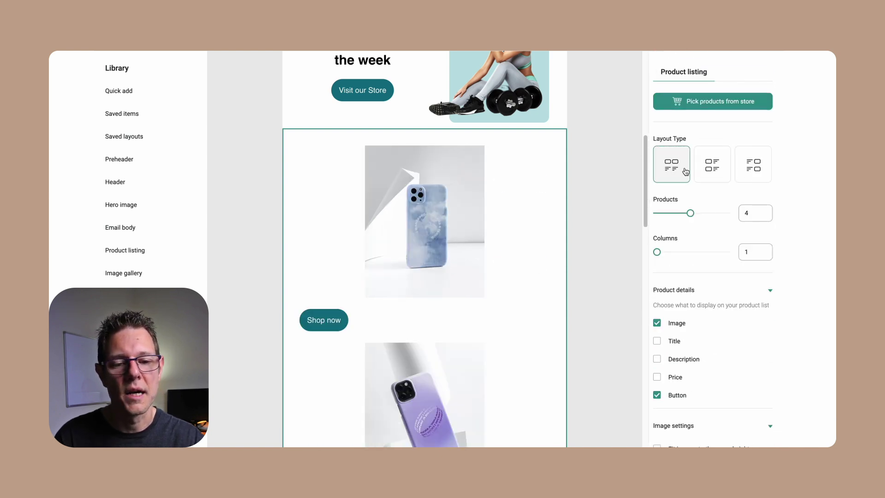
Try the layout with text before the images on the product listing, return to images above the text and set 2 columns
{"action": "left_click", "coordinate": [745, 184]}
{"action": "left_click", "coordinate": [675, 180]}
{"action": "left_click_drag", "start_coordinate": [656, 252], "coordinate": [682, 251]}
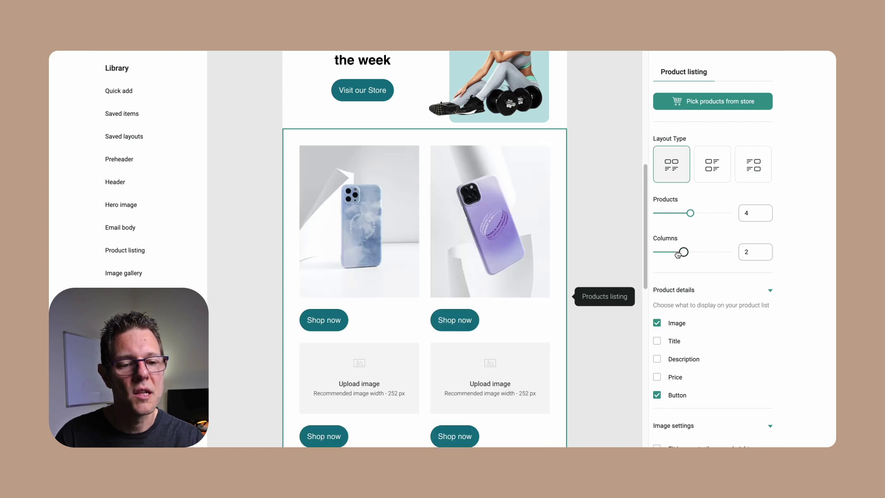
Delete the 4-product listing below "The best deal of the week"
{"action": "scroll", "coordinate": [351, 304], "scroll_direction": "up", "scroll_amount": 4}
{"action": "left_click", "coordinate": [271, 331]}
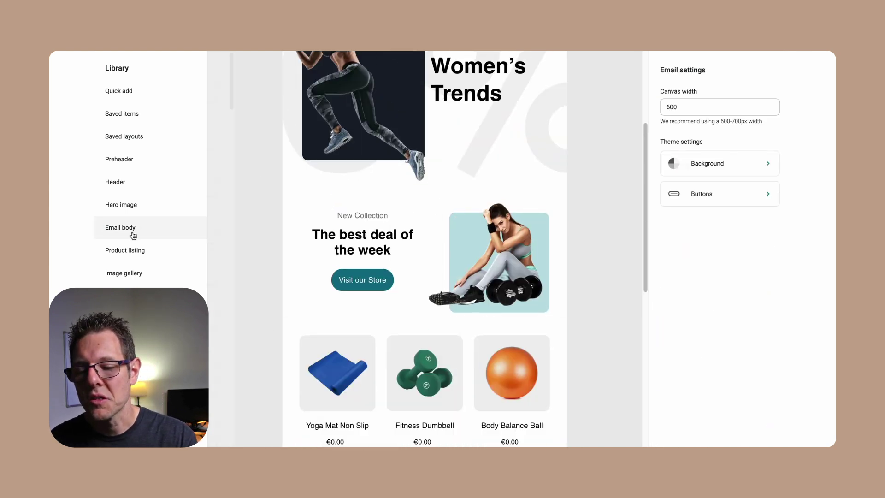
Insert a product recommender below "The best deal of the week" and set it to show 6 products
{"action": "mouse_move", "coordinate": [153, 278]}
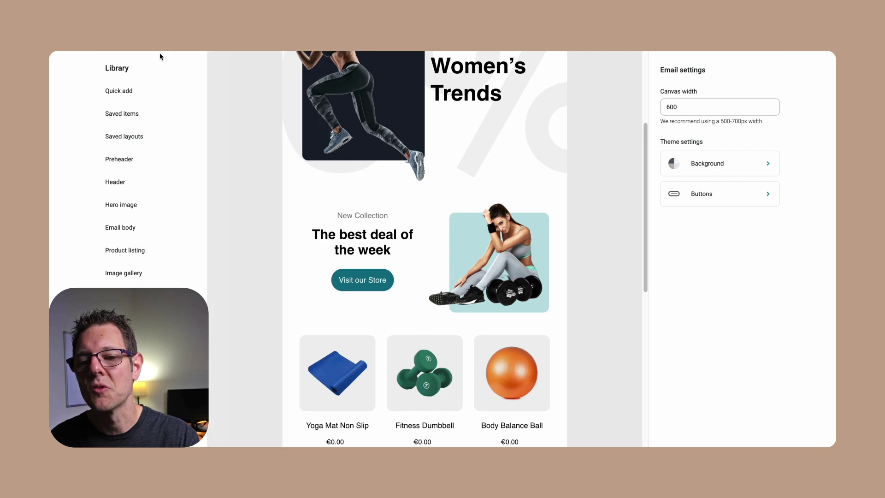
{"action": "mouse_move", "coordinate": [183, 97]}
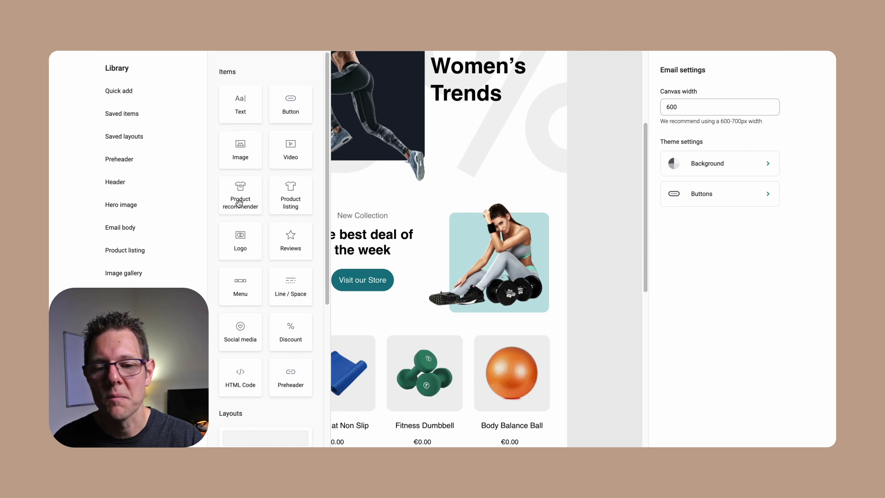
{"action": "left_click_drag", "start_coordinate": [241, 204], "coordinate": [361, 337]}
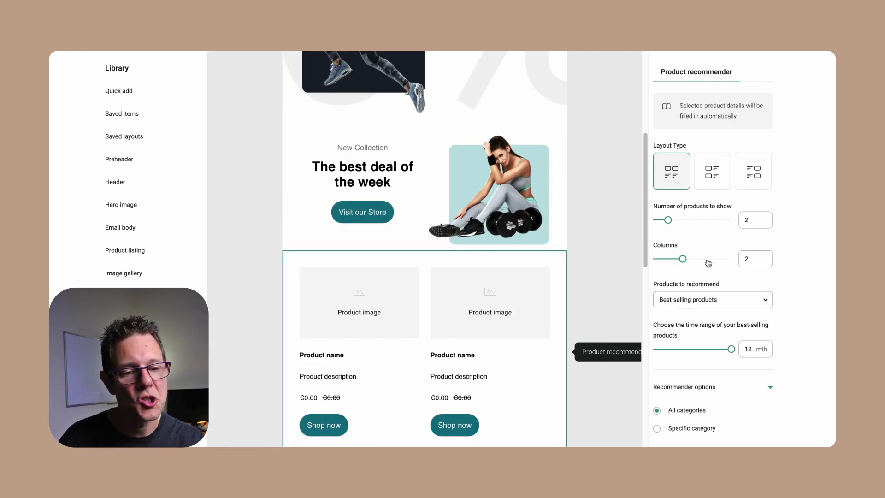
{"action": "left_click_drag", "start_coordinate": [674, 224], "coordinate": [709, 223]}
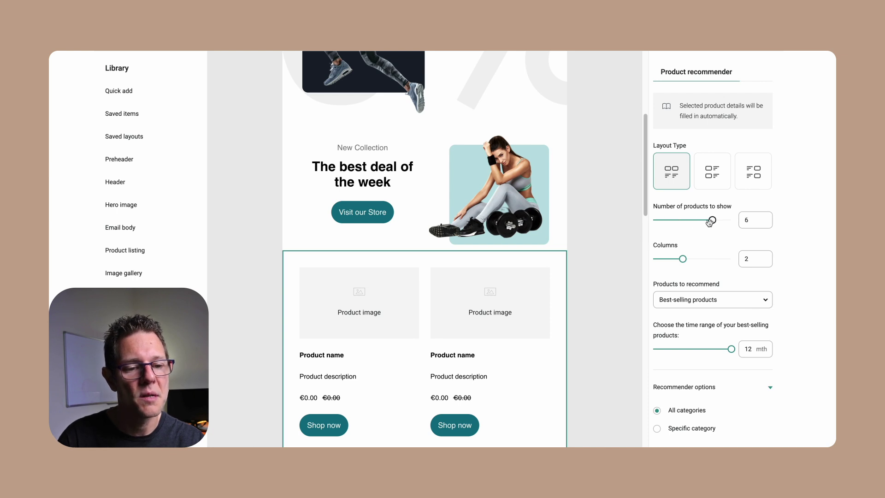
Keep best-selling products as the recommendation type and set their time range to 2 months
{"action": "scroll", "coordinate": [710, 222], "scroll_direction": "down", "scroll_amount": 3}
{"action": "left_click", "coordinate": [713, 199]}
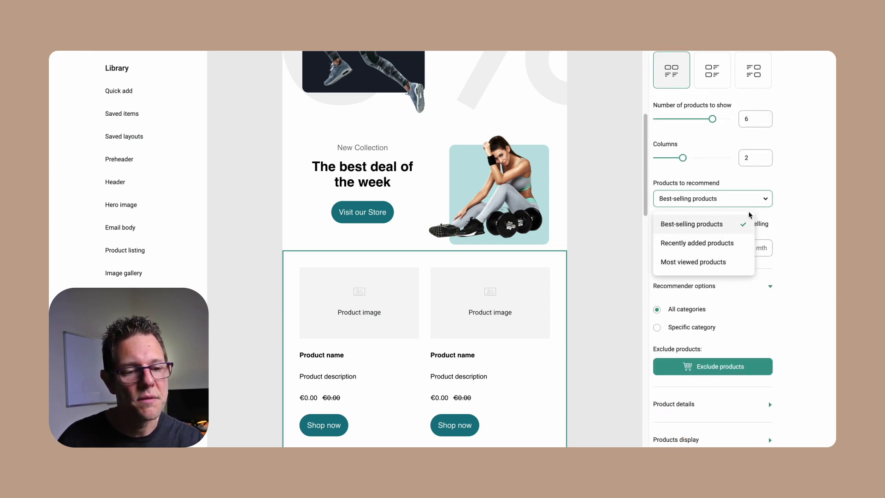
{"action": "left_click", "coordinate": [769, 225]}
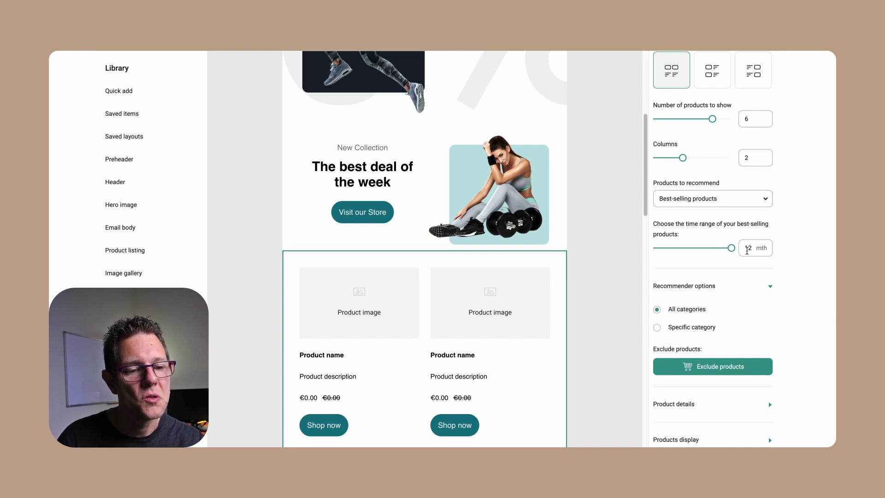
{"action": "left_click", "coordinate": [703, 205]}
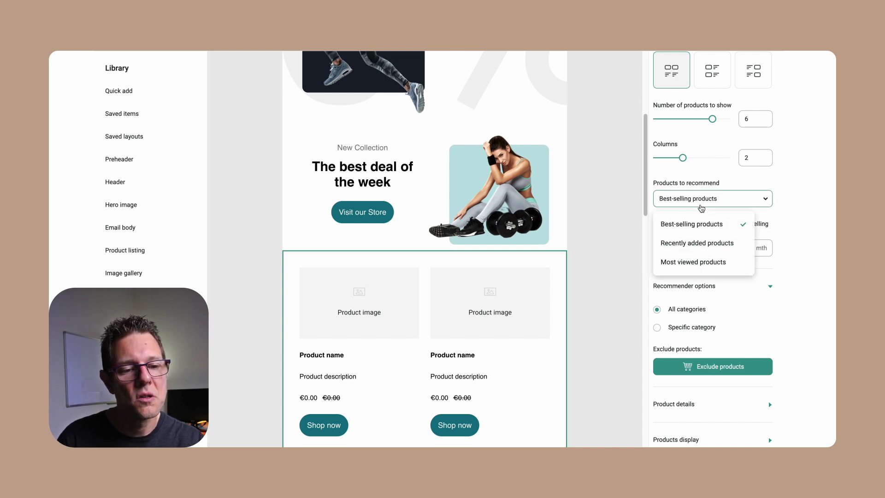
{"action": "left_click", "coordinate": [696, 232]}
{"action": "left_click_drag", "start_coordinate": [728, 249], "coordinate": [664, 249]}
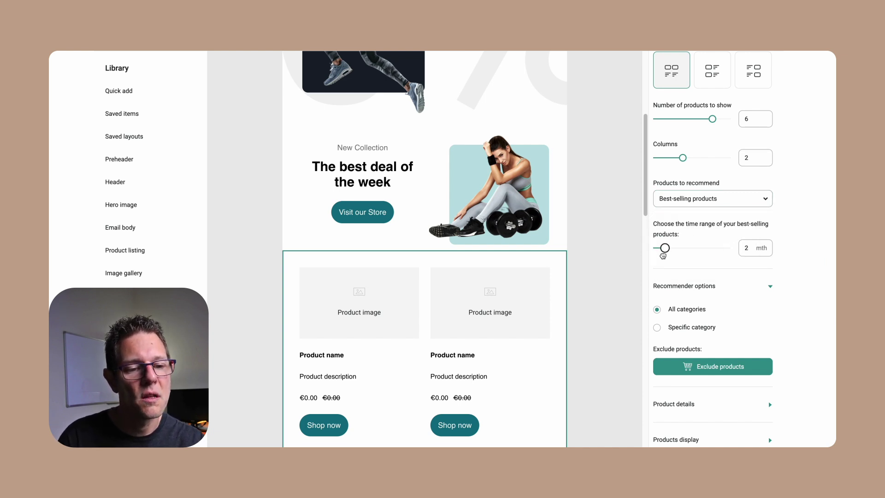
Try limiting the recommender to a specific category and switch back to all categories
{"action": "scroll", "coordinate": [673, 257], "scroll_direction": "down", "scroll_amount": 3}
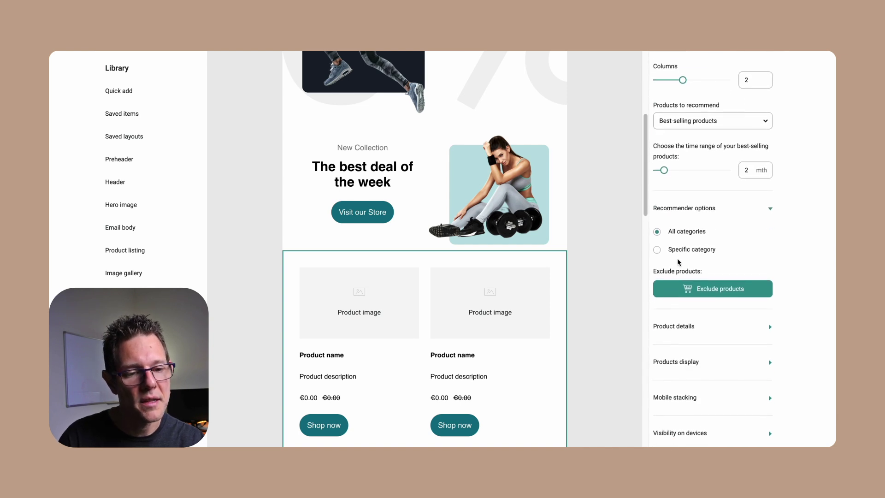
{"action": "scroll", "coordinate": [678, 263], "scroll_direction": "down", "scroll_amount": 1}
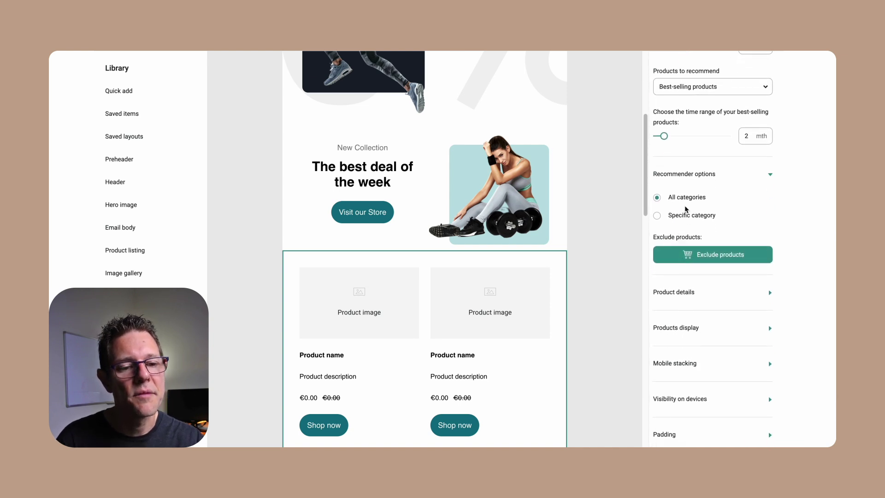
{"action": "left_click", "coordinate": [657, 217]}
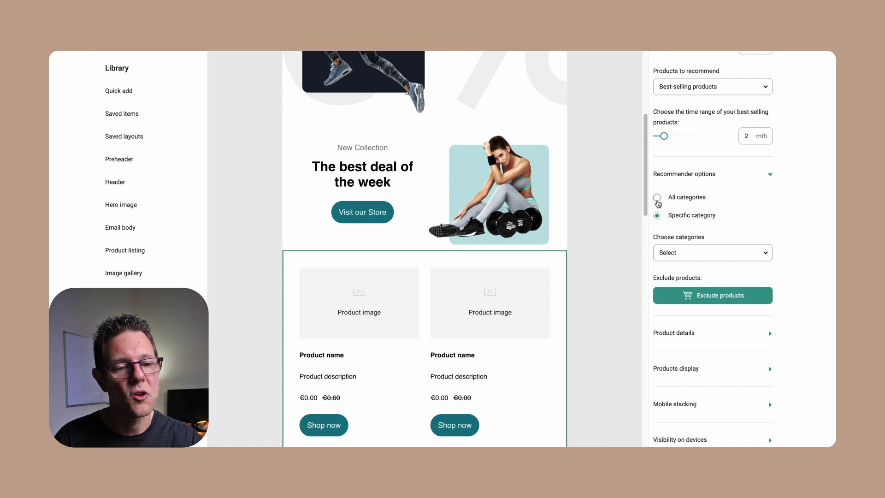
{"action": "left_click", "coordinate": [657, 198]}
Hide the description, price and button in the product recommender, keeping the image and title
{"action": "scroll", "coordinate": [677, 258], "scroll_direction": "down", "scroll_amount": 3}
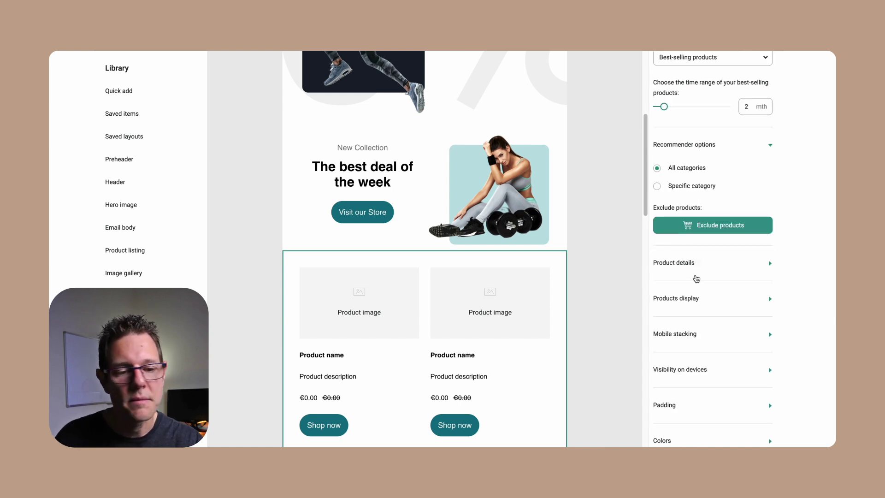
{"action": "left_click", "coordinate": [713, 270]}
{"action": "left_click", "coordinate": [657, 296]}
{"action": "left_click", "coordinate": [657, 313]}
{"action": "left_click", "coordinate": [657, 278]}
{"action": "left_click", "coordinate": [657, 278]}
{"action": "left_click", "coordinate": [657, 332]}
{"action": "scroll", "coordinate": [727, 264], "scroll_direction": "down", "scroll_amount": 3}
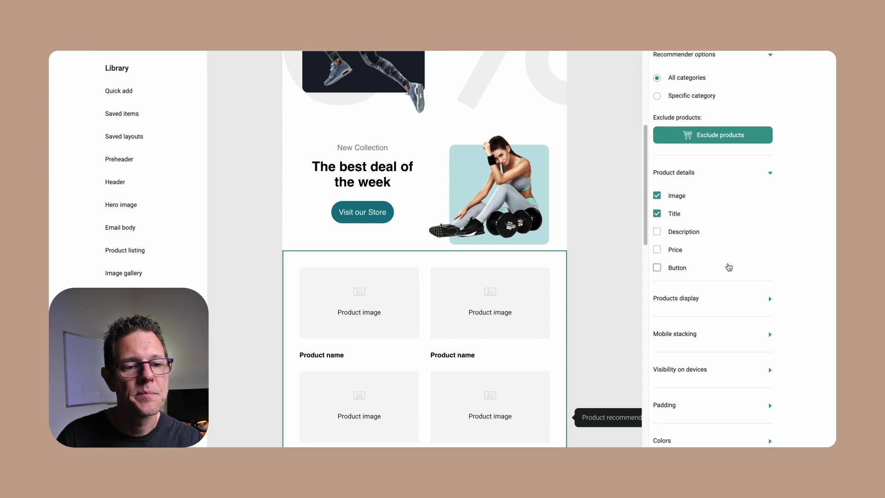
Expand the recommender's products display and mobile stacking settings and review them along with its background color options
{"action": "left_click", "coordinate": [701, 303]}
{"action": "scroll", "coordinate": [700, 318], "scroll_direction": "down", "scroll_amount": 1}
{"action": "left_click", "coordinate": [698, 335]}
{"action": "scroll", "coordinate": [695, 351], "scroll_direction": "down", "scroll_amount": 1}
{"action": "scroll", "coordinate": [710, 408], "scroll_direction": "down", "scroll_amount": 3}
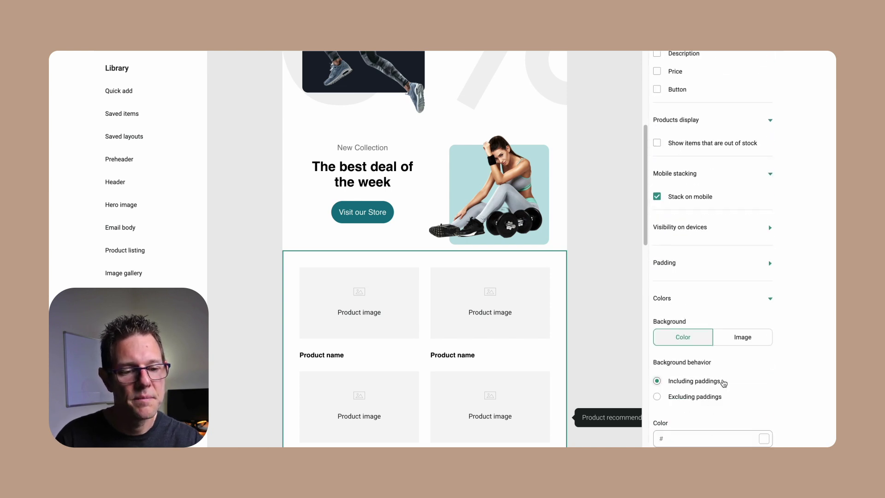
{"action": "scroll", "coordinate": [664, 381], "scroll_direction": "up", "scroll_amount": 10}
Center the product names in the product recommender
{"action": "left_click", "coordinate": [317, 350]}
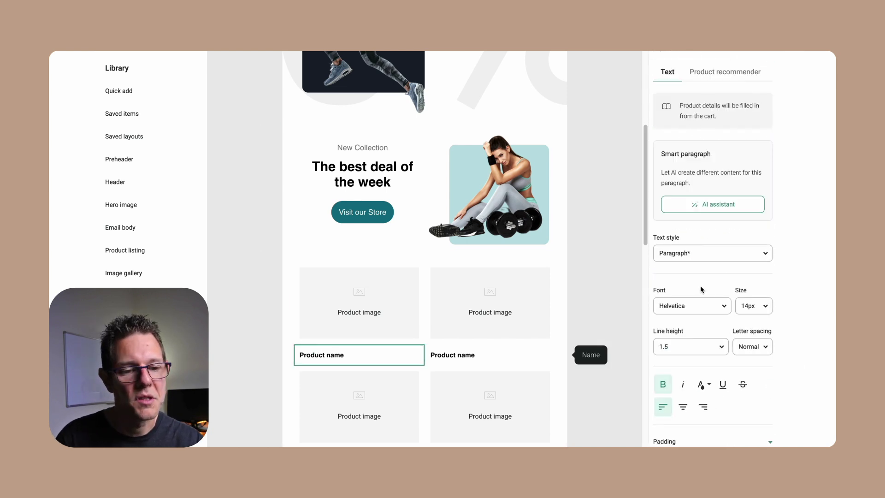
{"action": "scroll", "coordinate": [703, 289], "scroll_direction": "down", "scroll_amount": 1}
{"action": "left_click", "coordinate": [690, 389]}
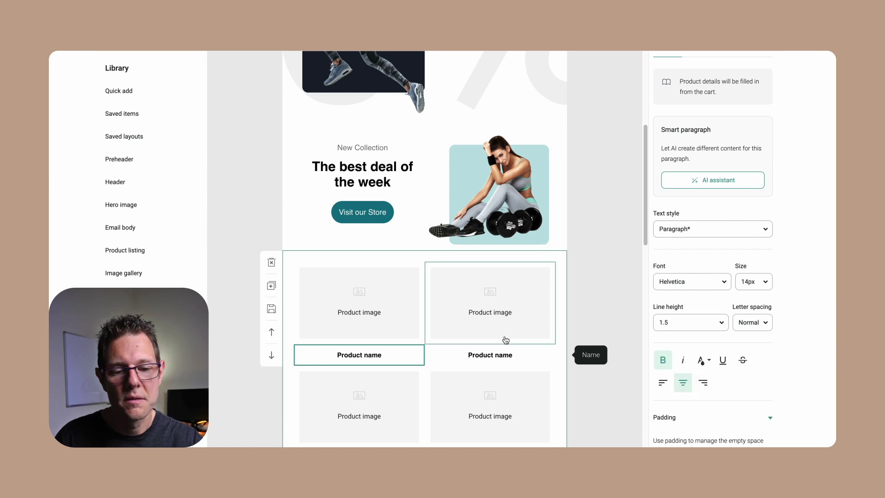
{"action": "scroll", "coordinate": [506, 339], "scroll_direction": "down", "scroll_amount": 2}
{"action": "scroll", "coordinate": [663, 331], "scroll_direction": "up", "scroll_amount": 1}
Insert a product listing above the recommender and fill it with "A sweater gift" from the store
{"action": "mouse_move", "coordinate": [147, 91]}
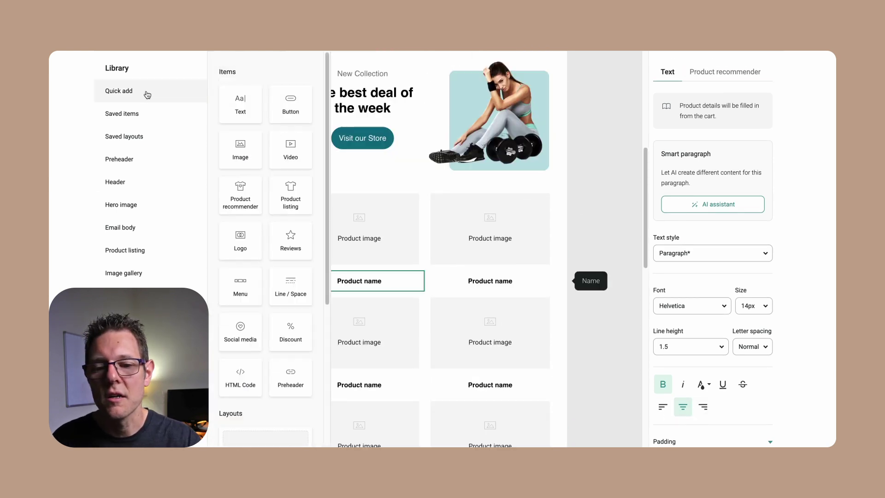
{"action": "left_click_drag", "start_coordinate": [295, 197], "coordinate": [399, 196]}
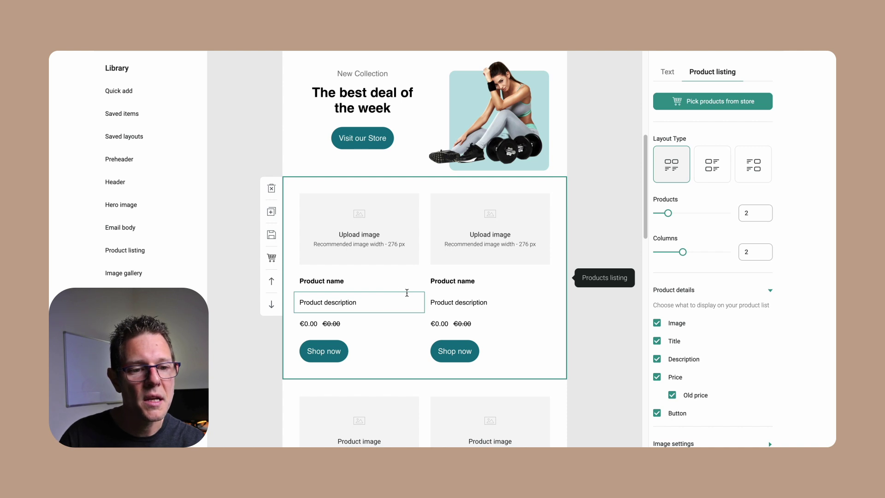
{"action": "left_click", "coordinate": [723, 103]}
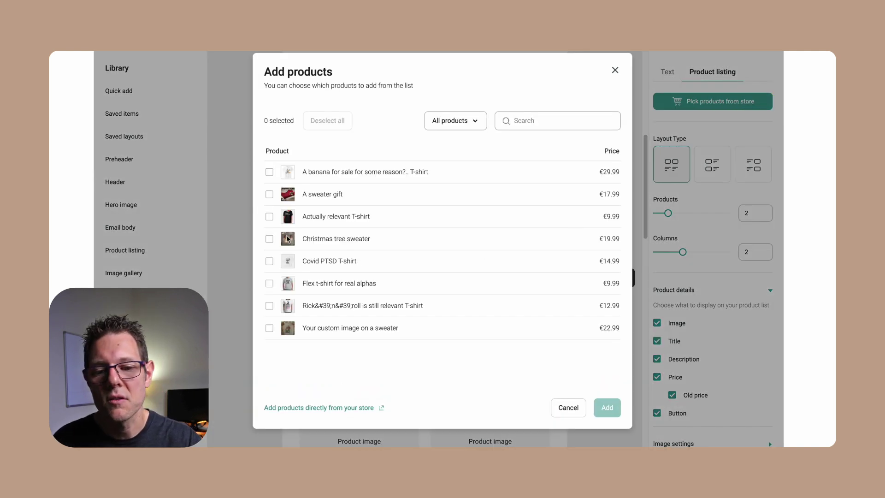
{"action": "left_click", "coordinate": [269, 194]}
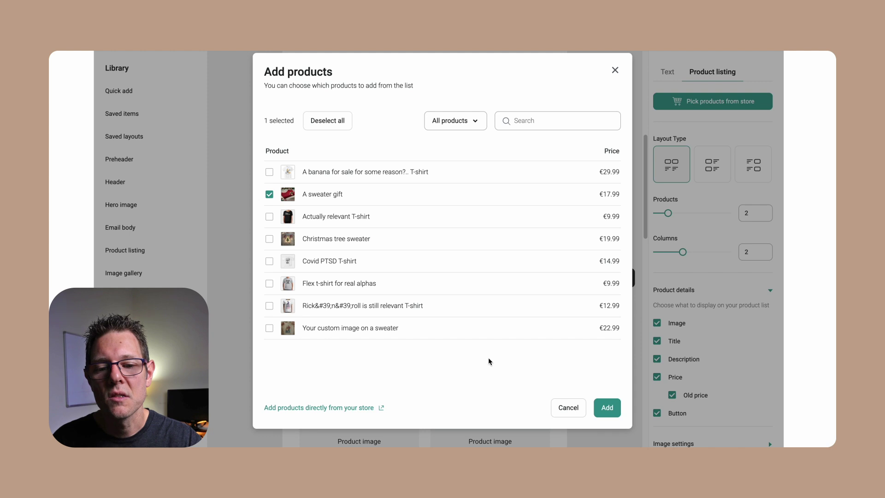
{"action": "left_click", "coordinate": [607, 407]}
Center the description under "A sweater gift" and look through its text formatting and padding options
{"action": "left_click", "coordinate": [523, 264]}
{"action": "scroll", "coordinate": [702, 346], "scroll_direction": "down", "scroll_amount": 3}
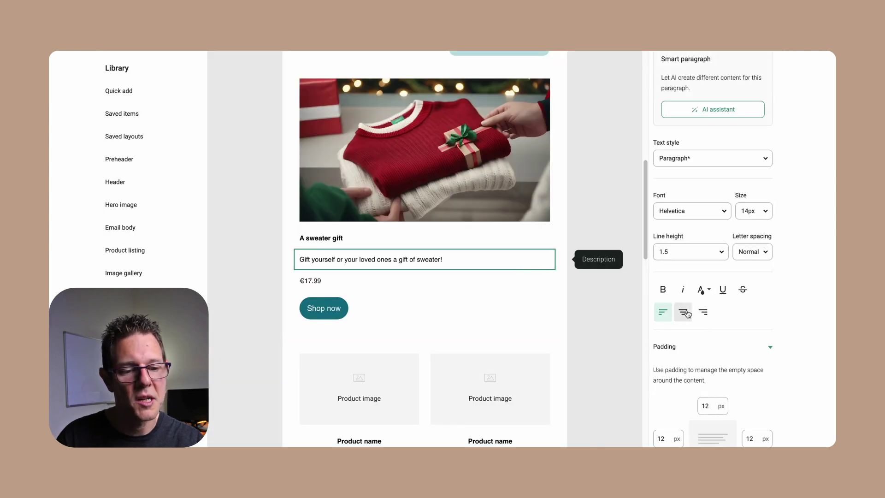
{"action": "scroll", "coordinate": [718, 265], "scroll_direction": "up", "scroll_amount": 1}
{"action": "left_click", "coordinate": [695, 186]}
{"action": "left_click", "coordinate": [743, 170]}
{"action": "left_click", "coordinate": [752, 238]}
{"action": "scroll", "coordinate": [706, 366], "scroll_direction": "down", "scroll_amount": 10}
{"action": "left_click", "coordinate": [651, 298]}
{"action": "scroll", "coordinate": [730, 361], "scroll_direction": "down", "scroll_amount": 3}
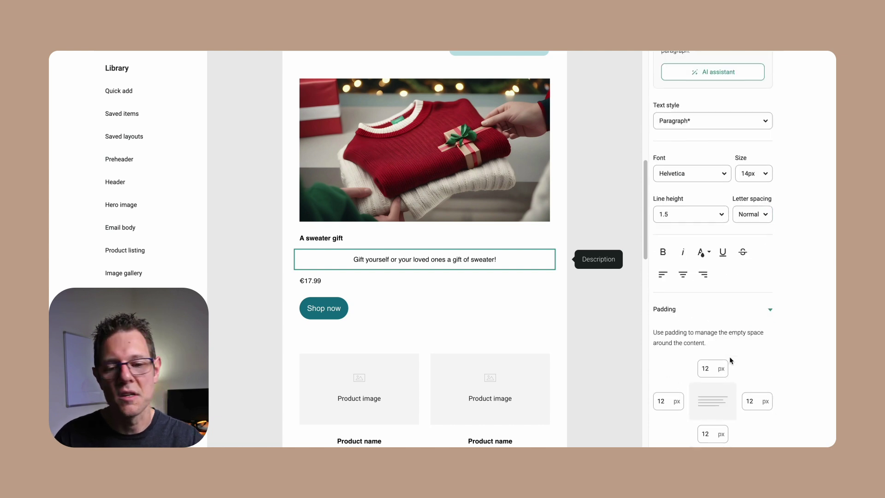
Try to insert a Reviews item into the email and dismiss the waiting list offer
{"action": "mouse_move", "coordinate": [188, 85]}
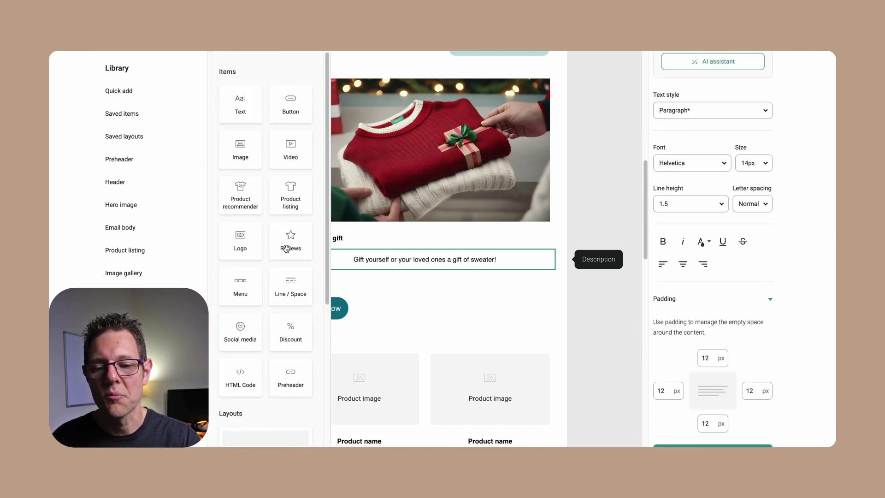
{"action": "left_click_drag", "start_coordinate": [287, 249], "coordinate": [408, 280]}
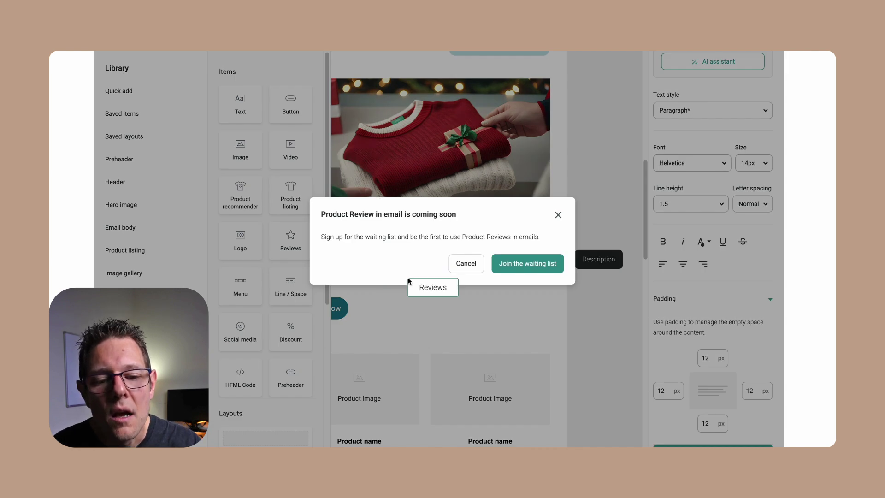
{"action": "left_click", "coordinate": [557, 218]}
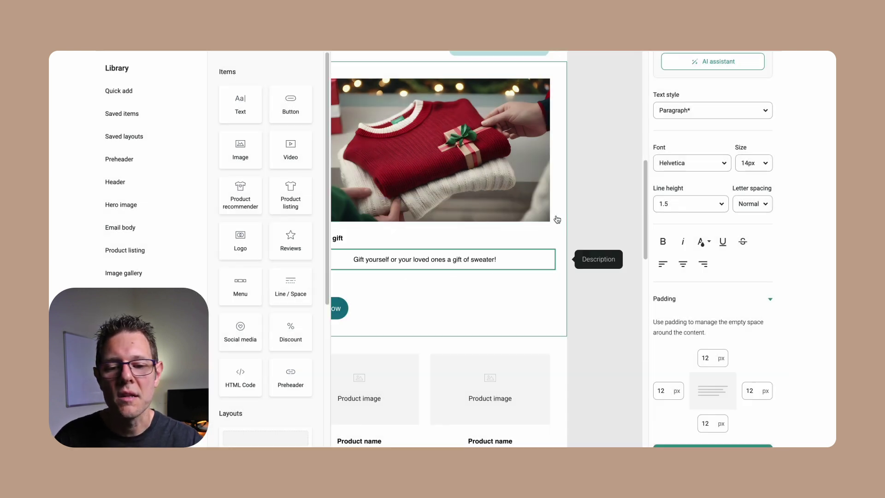
Insert a preheader between "The best deal of the week" and the sweater gift listing
{"action": "scroll", "coordinate": [276, 310], "scroll_direction": "down", "scroll_amount": 1}
{"action": "scroll", "coordinate": [255, 211], "scroll_direction": "down", "scroll_amount": 3}
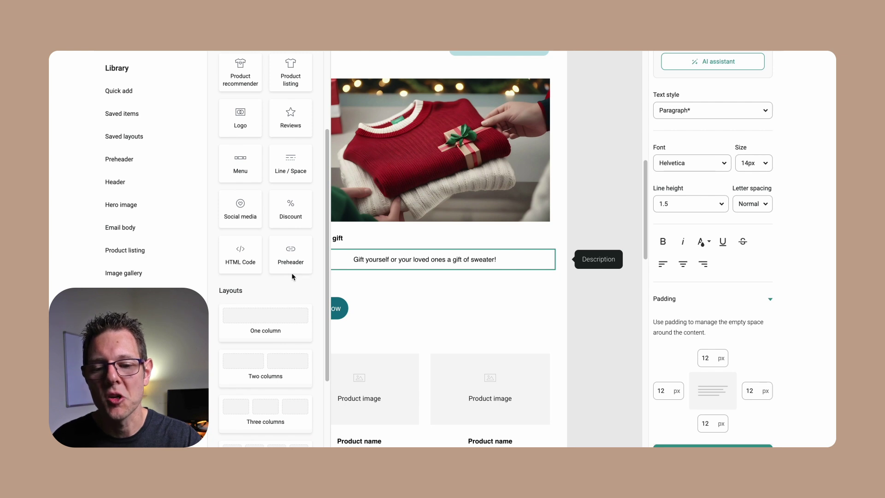
{"action": "scroll", "coordinate": [291, 290], "scroll_direction": "up", "scroll_amount": 1}
{"action": "left_click_drag", "start_coordinate": [290, 270], "coordinate": [329, 153]}
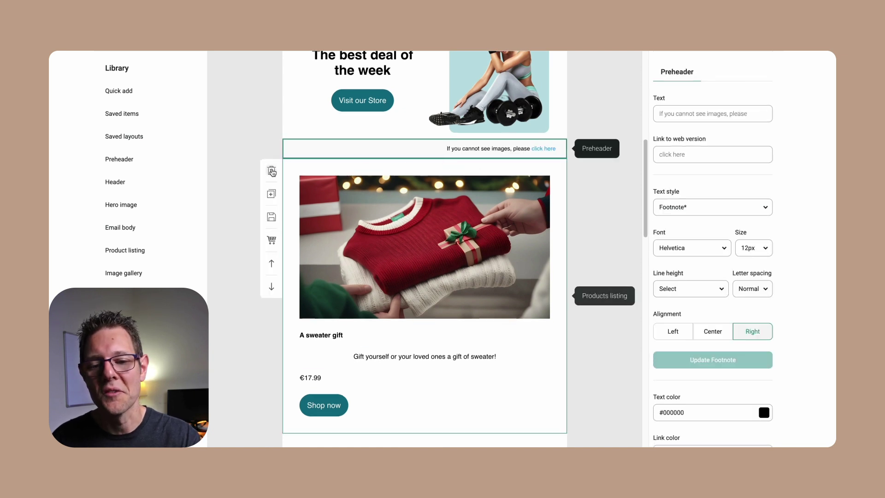
Delete the sweater gift product listing below the preheader
{"action": "left_click", "coordinate": [272, 170]}
{"action": "scroll", "coordinate": [369, 199], "scroll_direction": "up", "scroll_amount": 4}
{"action": "scroll", "coordinate": [368, 199], "scroll_direction": "up", "scroll_amount": 3}
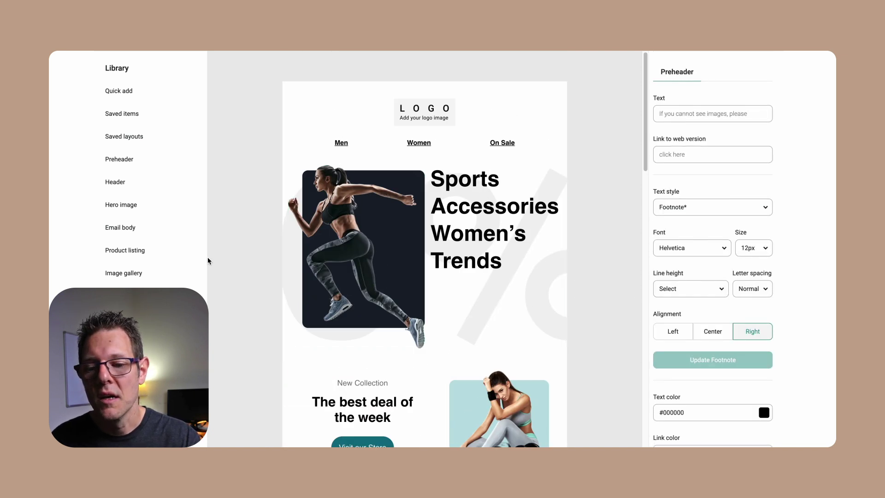
Look through the quick-add items and column layouts available in the library
{"action": "left_click", "coordinate": [169, 92]}
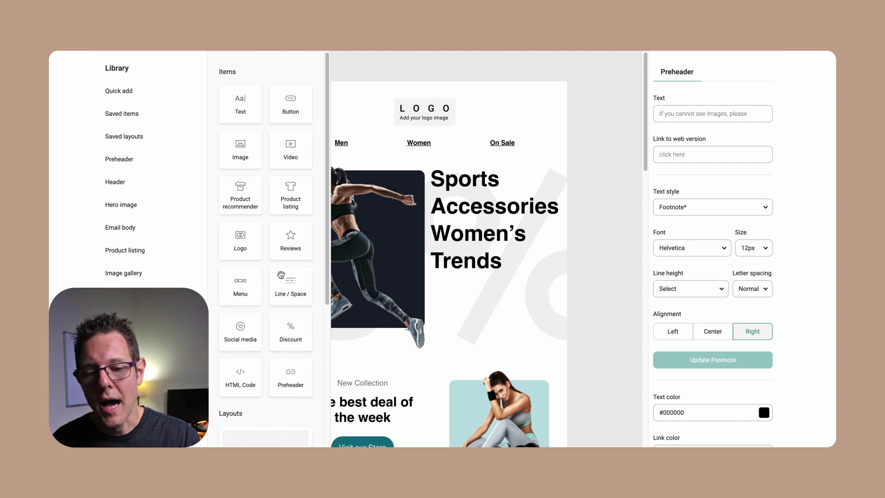
{"action": "scroll", "coordinate": [275, 313], "scroll_direction": "down", "scroll_amount": 3}
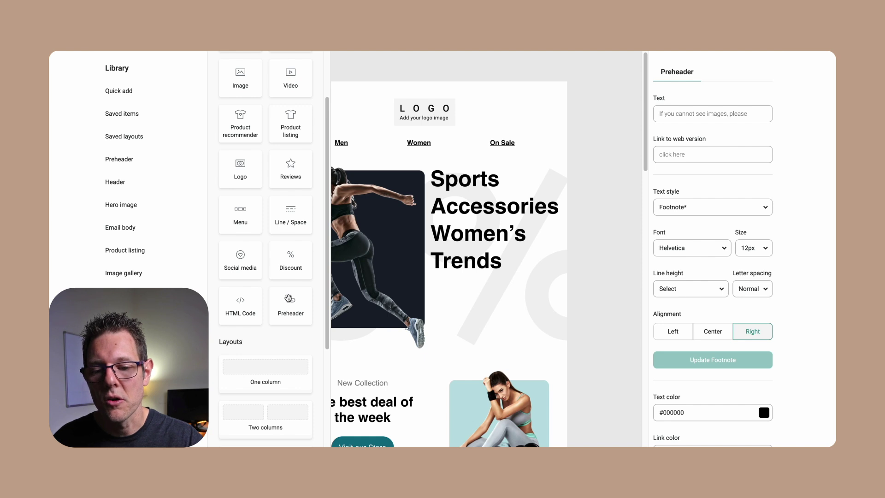
{"action": "scroll", "coordinate": [289, 298], "scroll_direction": "down", "scroll_amount": 7}
{"action": "scroll", "coordinate": [289, 298], "scroll_direction": "up", "scroll_amount": 10}
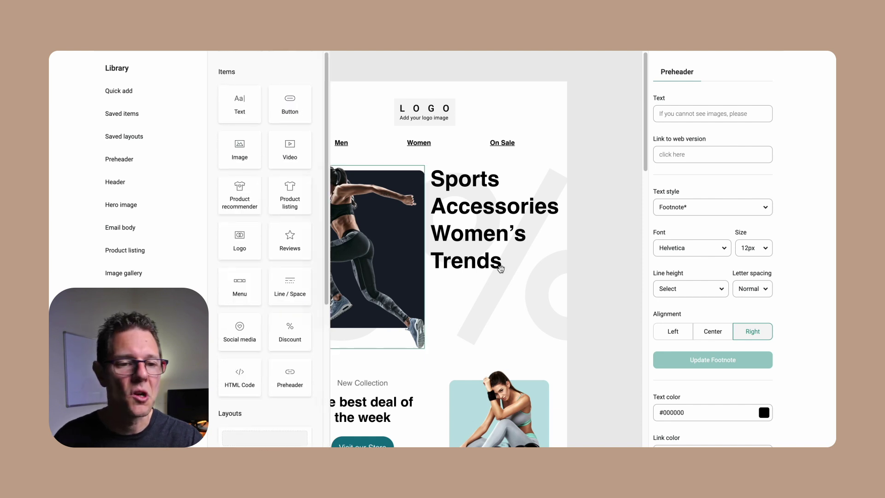
Open the email preview and review the whole desktop version from header to footer
{"action": "left_click", "coordinate": [610, 207]}
{"action": "scroll", "coordinate": [640, 106], "scroll_direction": "up", "scroll_amount": 1}
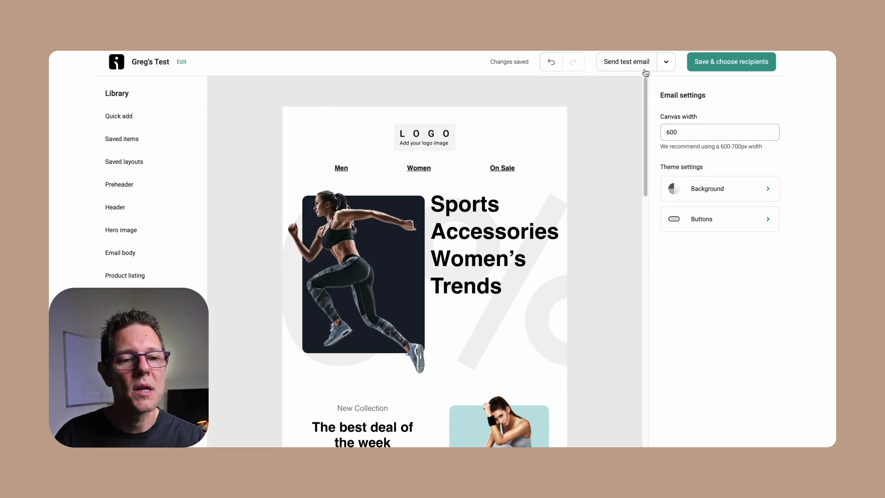
{"action": "left_click", "coordinate": [666, 64]}
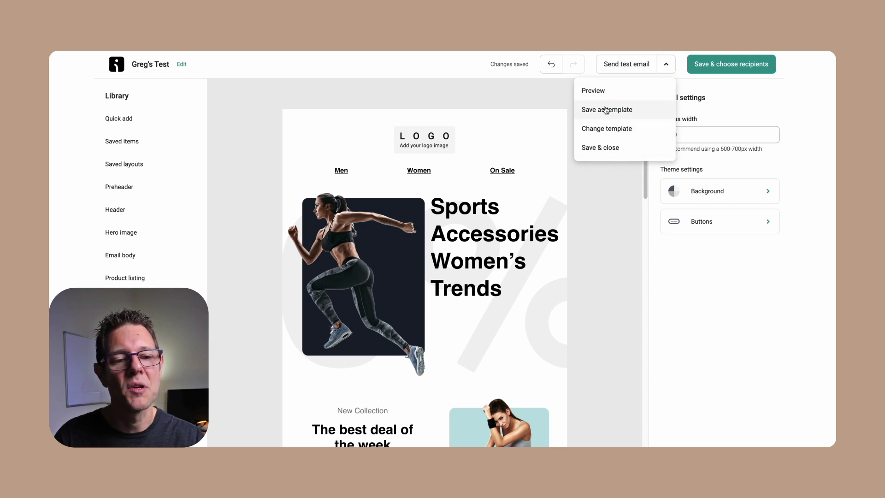
{"action": "left_click", "coordinate": [594, 90]}
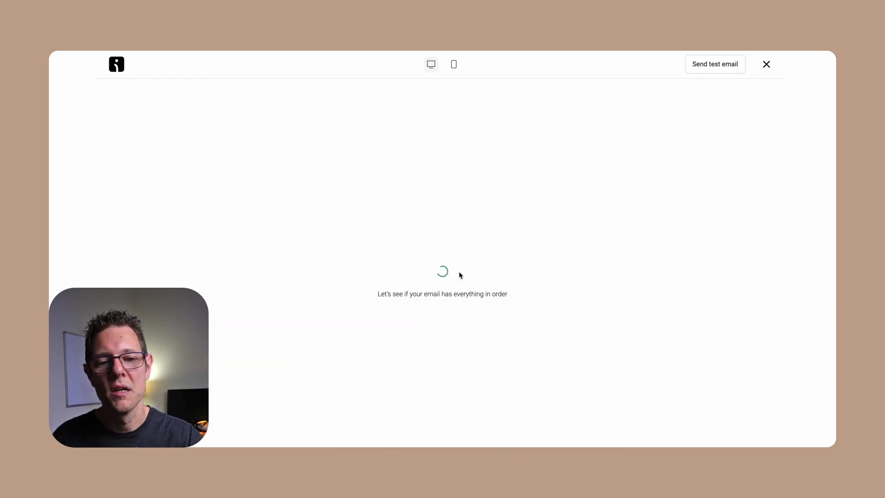
{"action": "scroll", "coordinate": [429, 287], "scroll_direction": "down", "scroll_amount": 15}
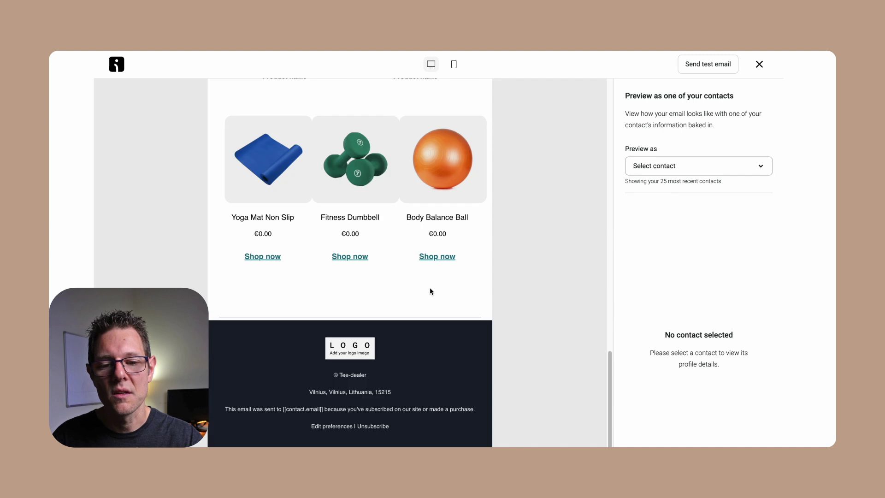
{"action": "scroll", "coordinate": [430, 287], "scroll_direction": "up", "scroll_amount": 15}
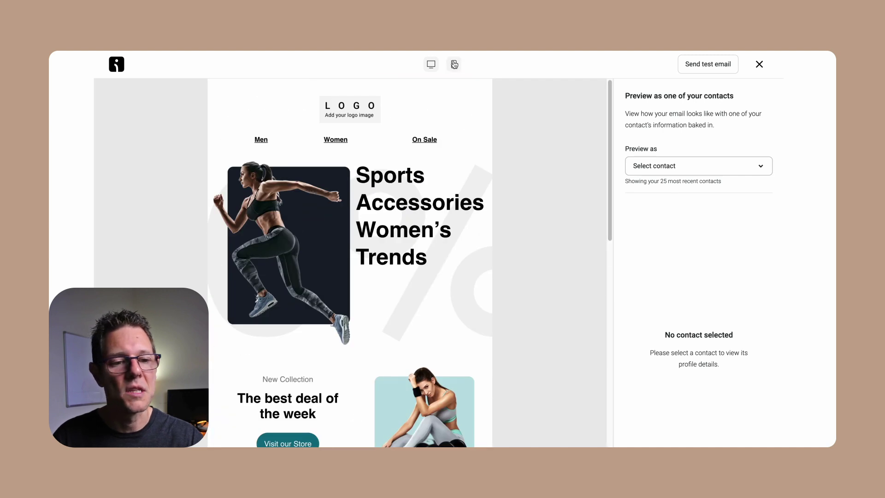
Switch the email preview to the mobile version and look through it
{"action": "left_click", "coordinate": [455, 66]}
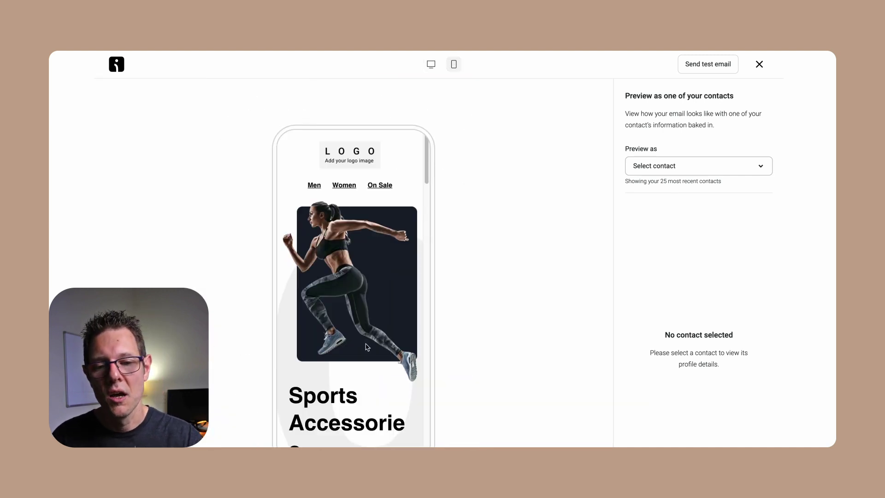
{"action": "scroll", "coordinate": [367, 347], "scroll_direction": "down", "scroll_amount": 10}
{"action": "scroll", "coordinate": [367, 347], "scroll_direction": "up", "scroll_amount": 10}
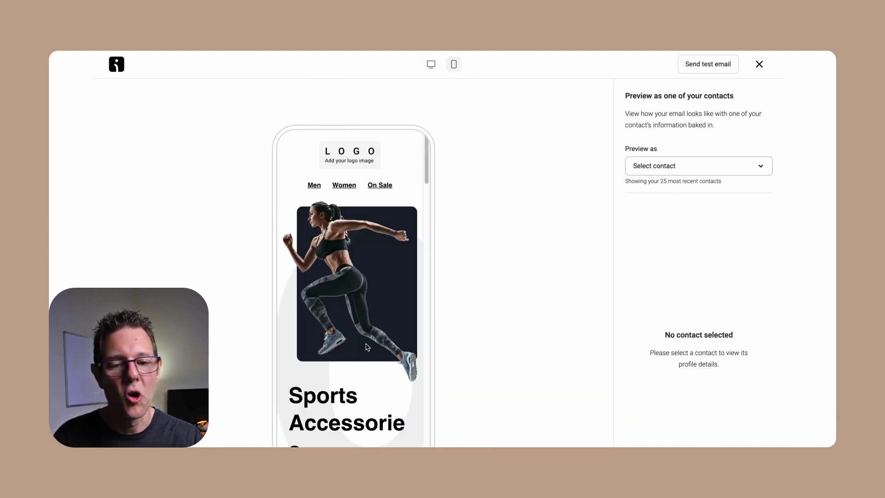
Try to select a contact to preview the email as, and close the preview
{"action": "left_click", "coordinate": [700, 169]}
{"action": "left_click", "coordinate": [701, 170]}
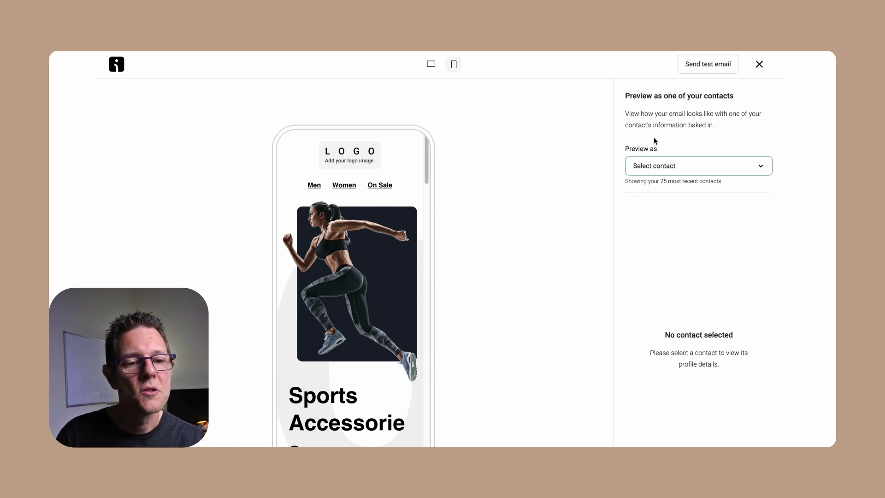
{"action": "left_click", "coordinate": [680, 170]}
{"action": "left_click", "coordinate": [680, 172]}
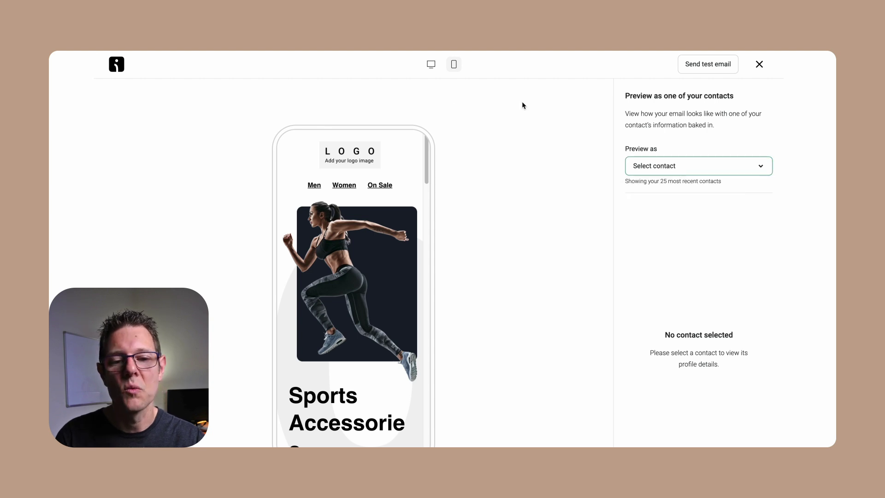
{"action": "left_click", "coordinate": [759, 64]}
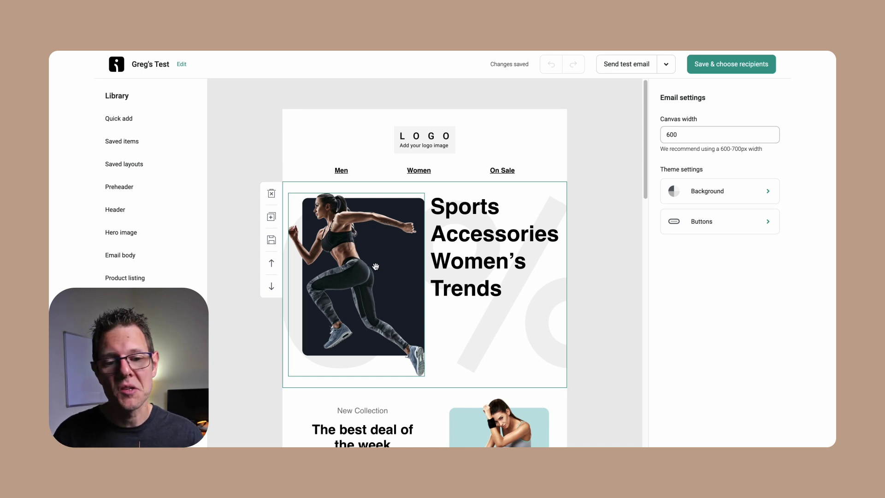
{"action": "left_click_drag", "start_coordinate": [369, 267], "coordinate": [517, 275]}
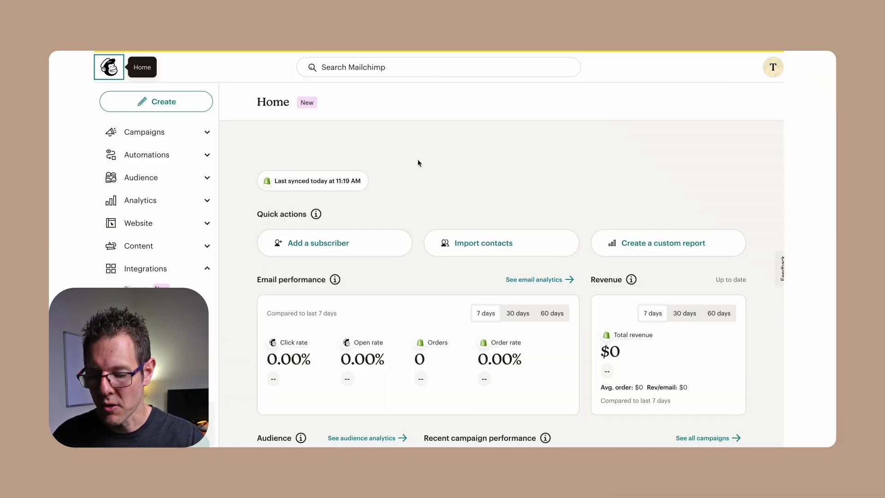
In Mailchimp, start a new regular email from the list of all campaigns
{"action": "left_click", "coordinate": [208, 134]}
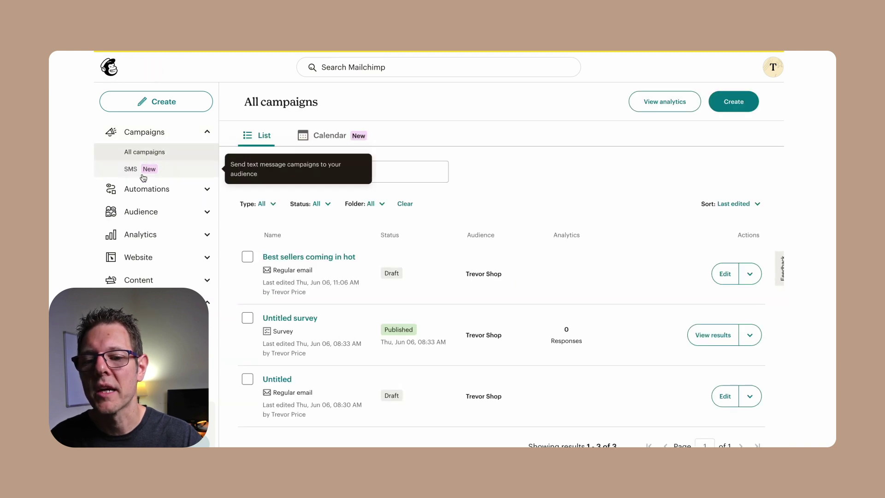
{"action": "left_click", "coordinate": [742, 102]}
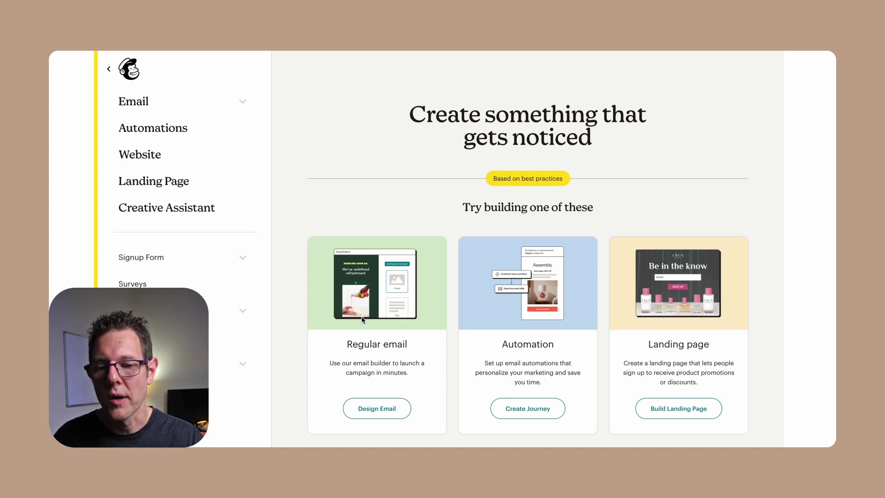
{"action": "left_click", "coordinate": [383, 416]}
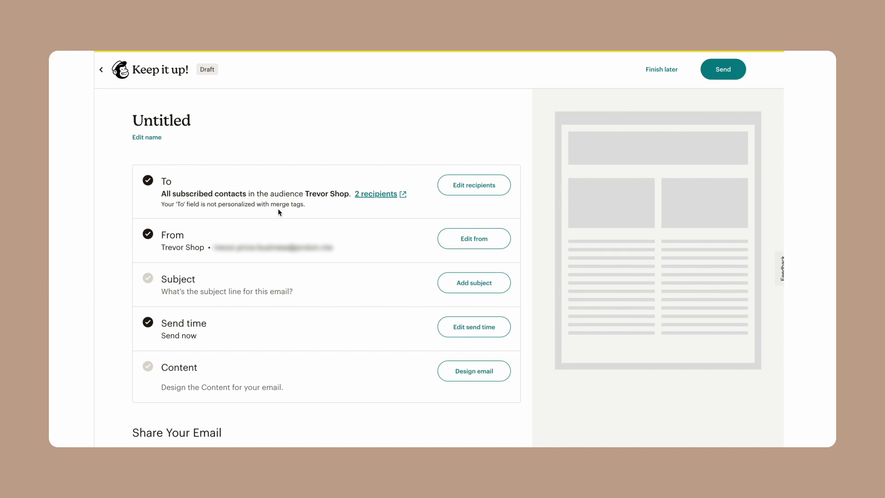
Name the untitled email with the author's first name in the possessive followed by "Test"
{"action": "left_click", "coordinate": [146, 136]}
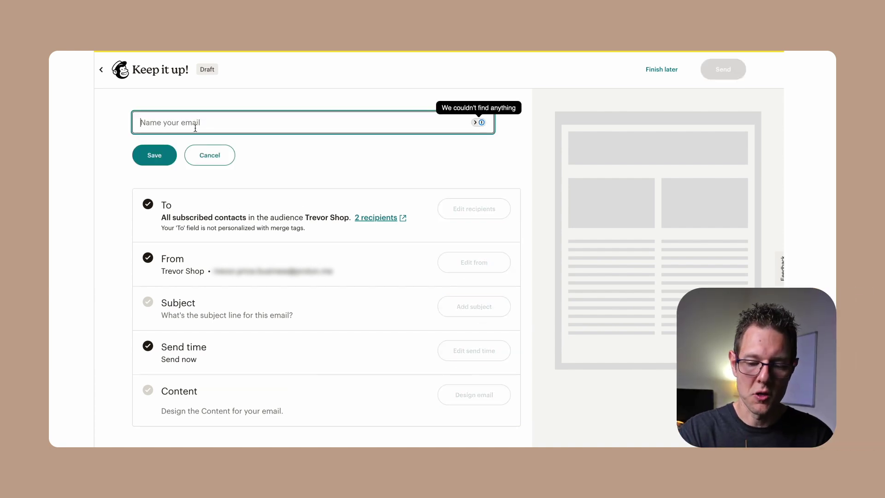
{"action": "type", "text": "Greg's Test"}
{"action": "key", "text": "Return"}
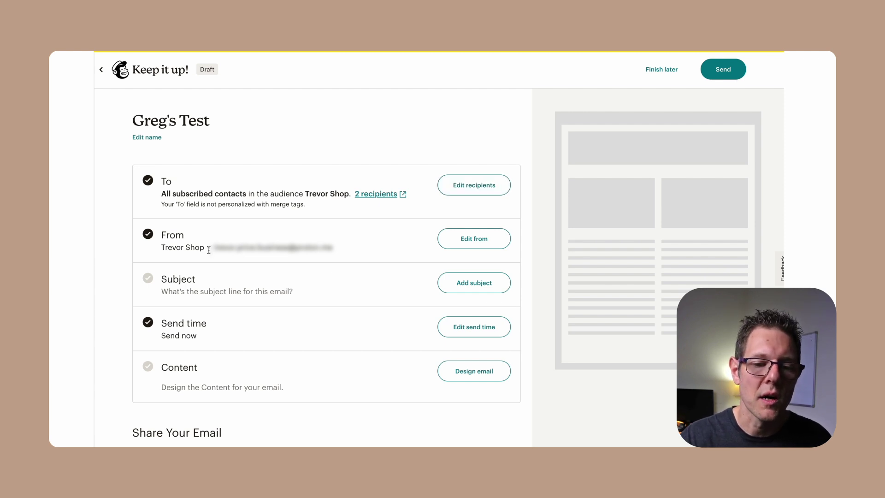
Enter "Open now, flash sale" as the email's subject line
{"action": "scroll", "coordinate": [209, 250], "scroll_direction": "down", "scroll_amount": 2}
{"action": "left_click", "coordinate": [465, 227]}
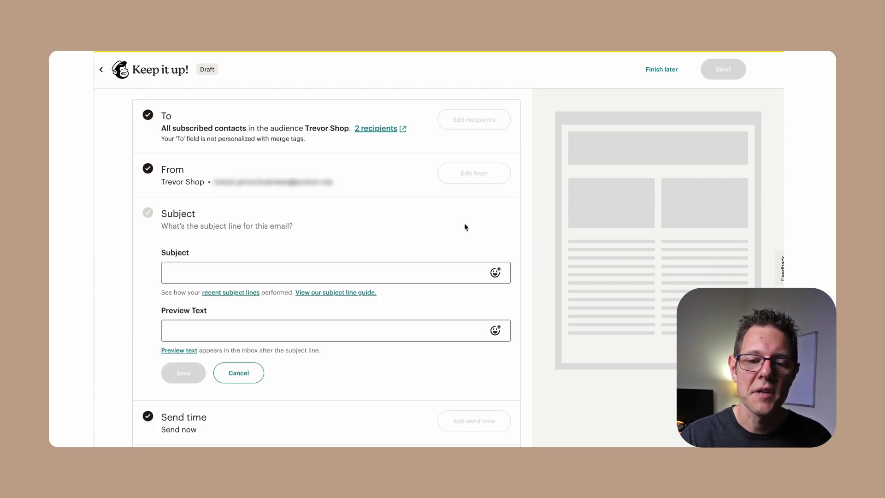
{"action": "left_click", "coordinate": [281, 271]}
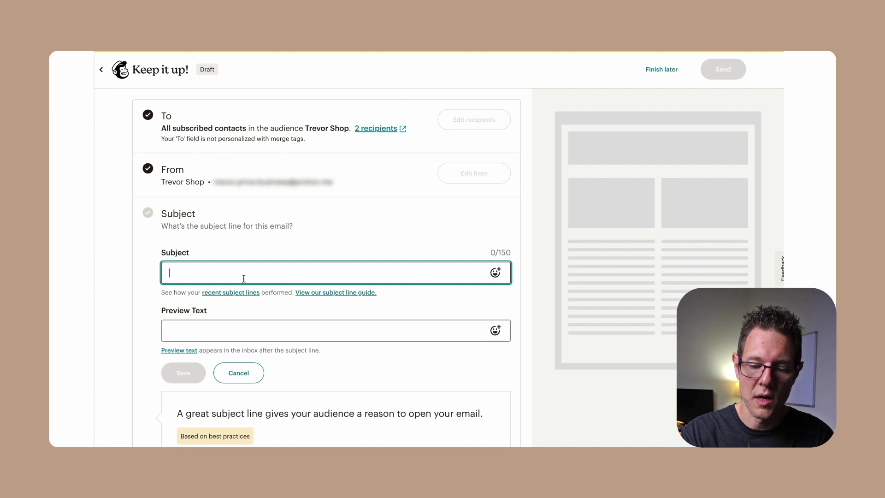
{"action": "type", "text": "Open now, flash sale"}
Search the subject line's emoji picker for "bol" and add the swearing red face emoji after "flash sale"
{"action": "left_click", "coordinate": [495, 272]}
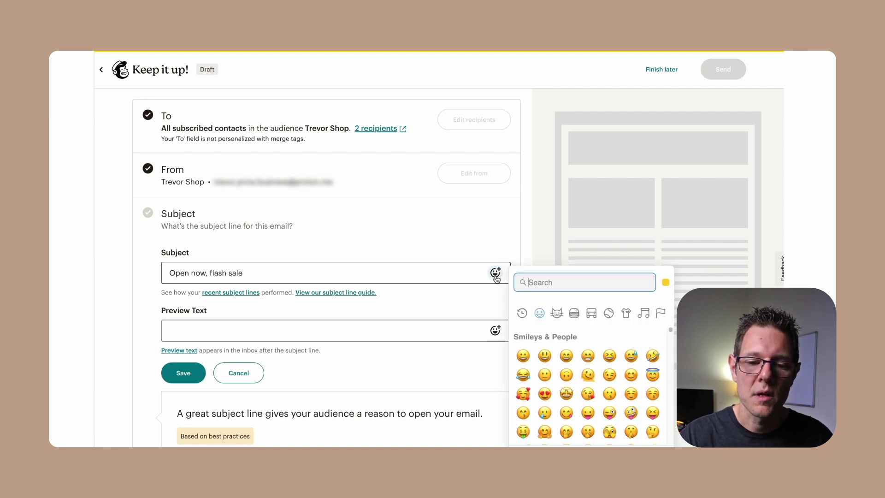
{"action": "type", "text": "lightn"}
{"action": "key", "text": "BackSpace"}
{"action": "key", "text": "BackSpace"}
{"action": "key", "text": "BackSpace"}
{"action": "key", "text": "BackSpace"}
{"action": "key", "text": "BackSpace"}
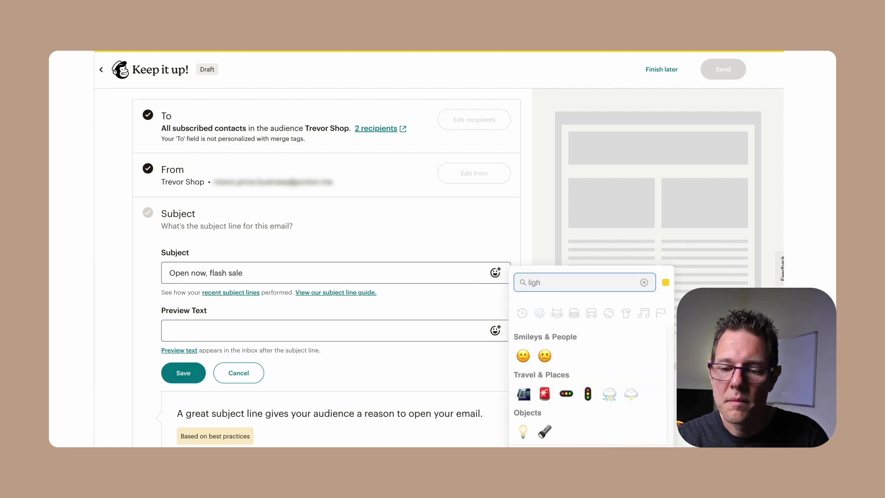
{"action": "type", "text": "bol"}
{"action": "left_click", "coordinate": [523, 355]}
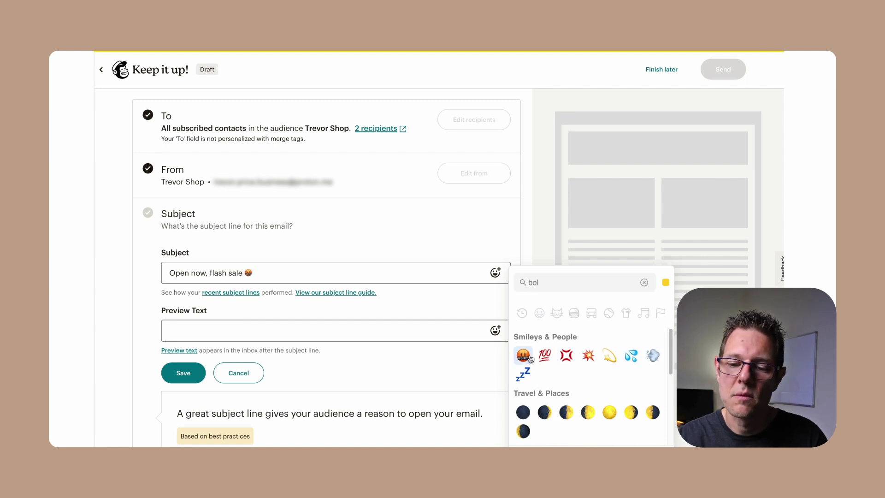
Set the preview text to "get it while it's hot" and save the subject details
{"action": "left_click", "coordinate": [202, 334]}
{"action": "type", "text": "get it while it's hot"}
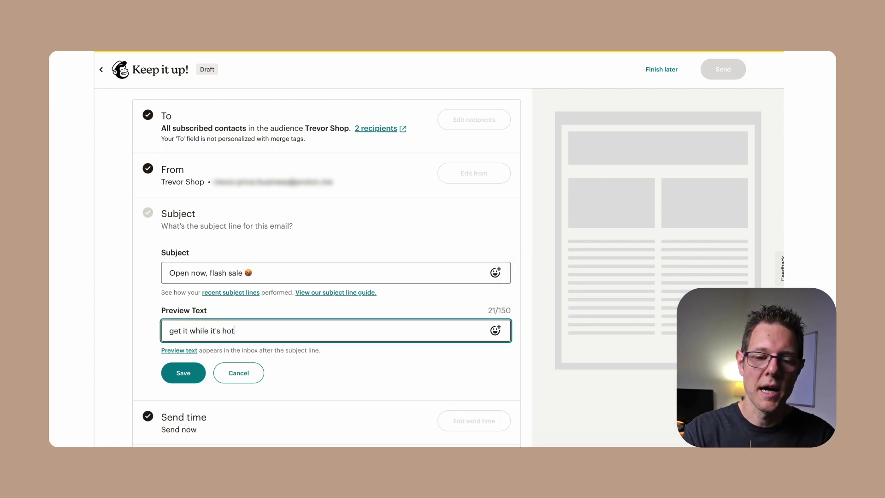
{"action": "key", "text": "Return"}
Review the Schedule a time delivery options for the email's send time and leave without saving
{"action": "scroll", "coordinate": [327, 248], "scroll_direction": "down", "scroll_amount": 4}
{"action": "left_click", "coordinate": [483, 243]}
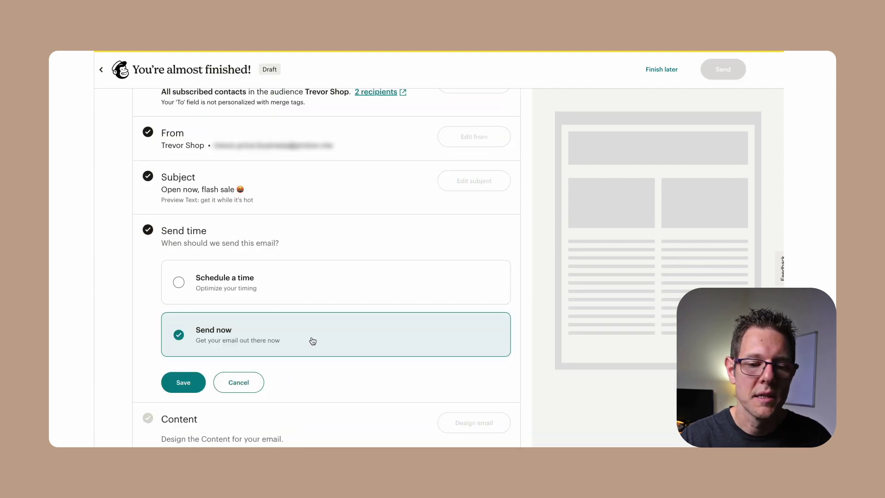
{"action": "left_click", "coordinate": [215, 288]}
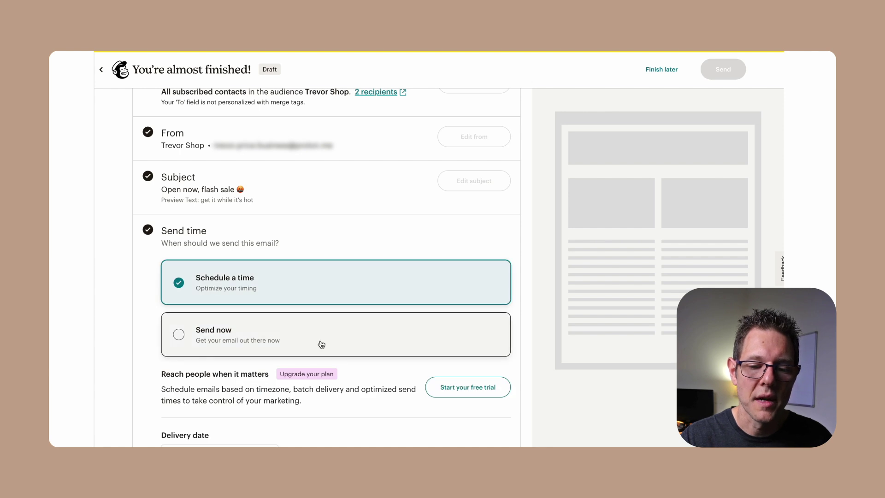
{"action": "scroll", "coordinate": [320, 341], "scroll_direction": "down", "scroll_amount": 2}
{"action": "scroll", "coordinate": [219, 301], "scroll_direction": "down", "scroll_amount": 2}
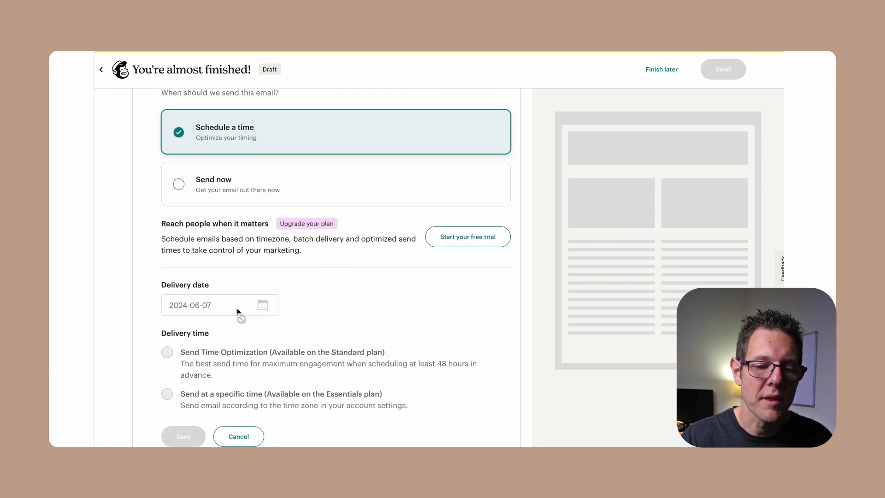
{"action": "scroll", "coordinate": [231, 310], "scroll_direction": "down", "scroll_amount": 4}
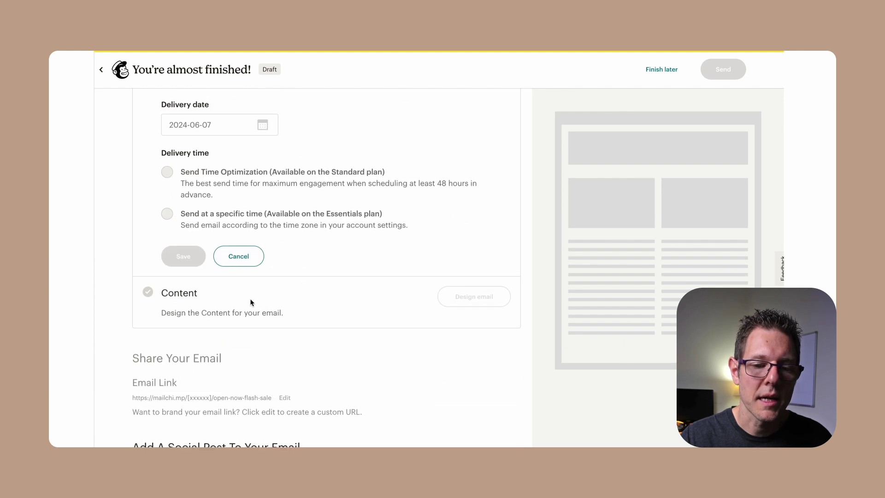
{"action": "left_click", "coordinate": [241, 261]}
{"action": "scroll", "coordinate": [352, 211], "scroll_direction": "up", "scroll_amount": 5}
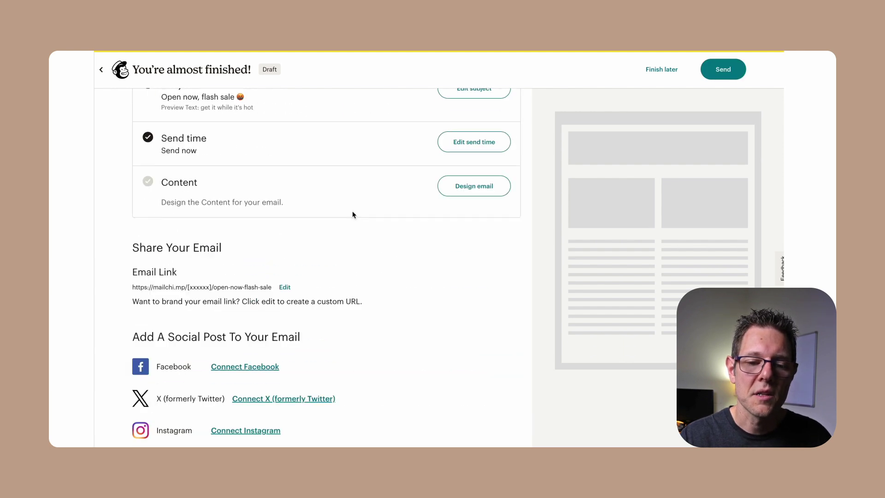
Start designing the email's content and look at the Custom email designs template option
{"action": "left_click", "coordinate": [475, 210]}
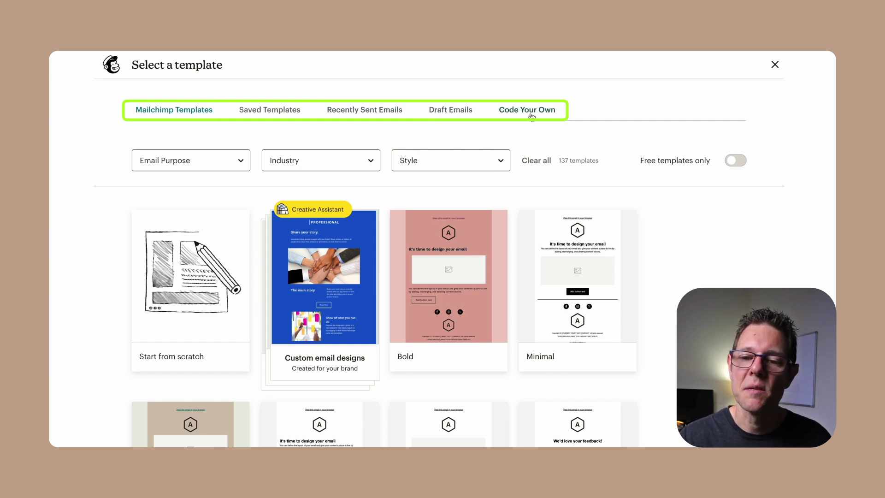
{"action": "mouse_move", "coordinate": [329, 290]}
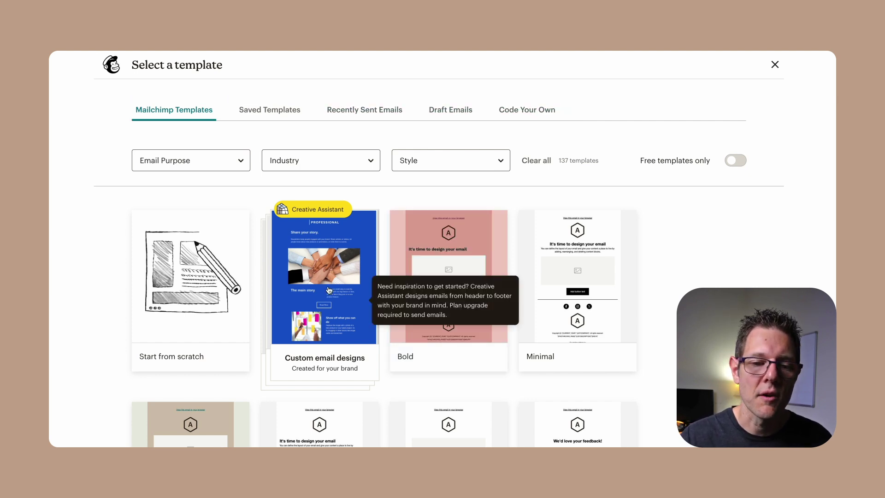
{"action": "scroll", "coordinate": [262, 346], "scroll_direction": "down", "scroll_amount": 15}
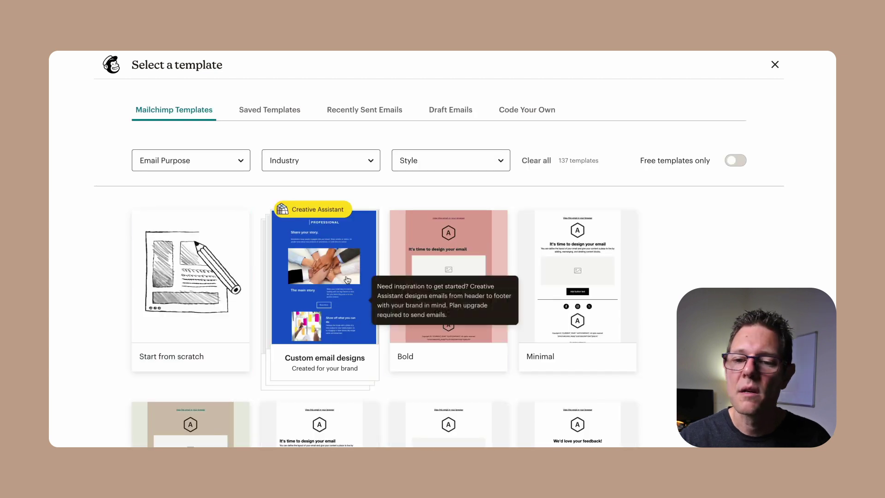
Filter the templates by the email purpose Sell Products and check the Industry and Style filter choices
{"action": "left_click", "coordinate": [233, 159]}
{"action": "left_click", "coordinate": [165, 251]}
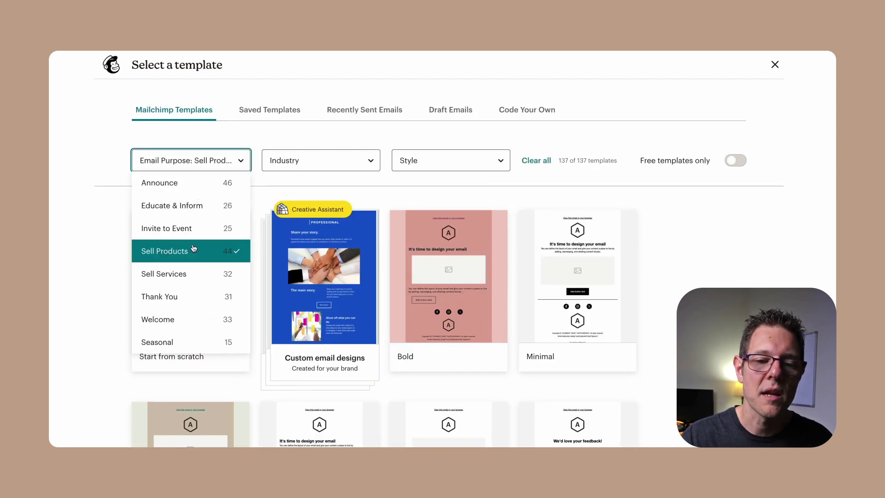
{"action": "left_click", "coordinate": [370, 161]}
{"action": "left_click", "coordinate": [504, 162]}
{"action": "left_click", "coordinate": [659, 189]}
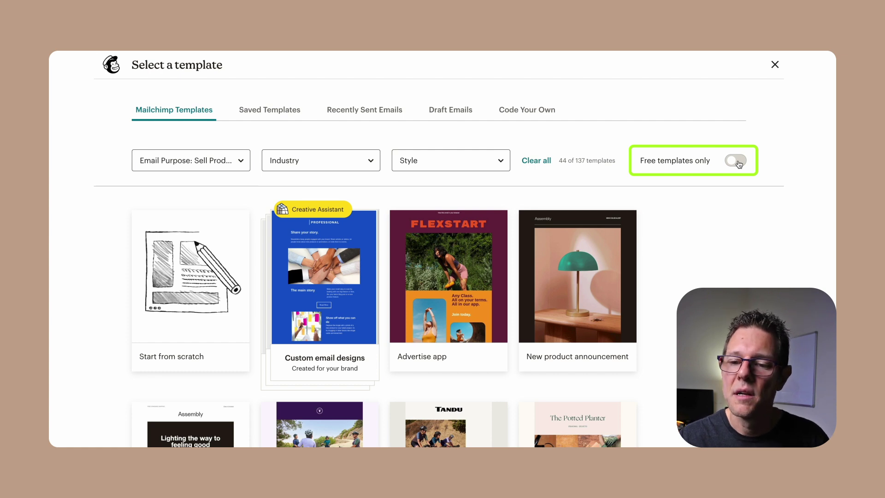
Limit the Sell Products results to free templates only and look through them
{"action": "left_click", "coordinate": [736, 161]}
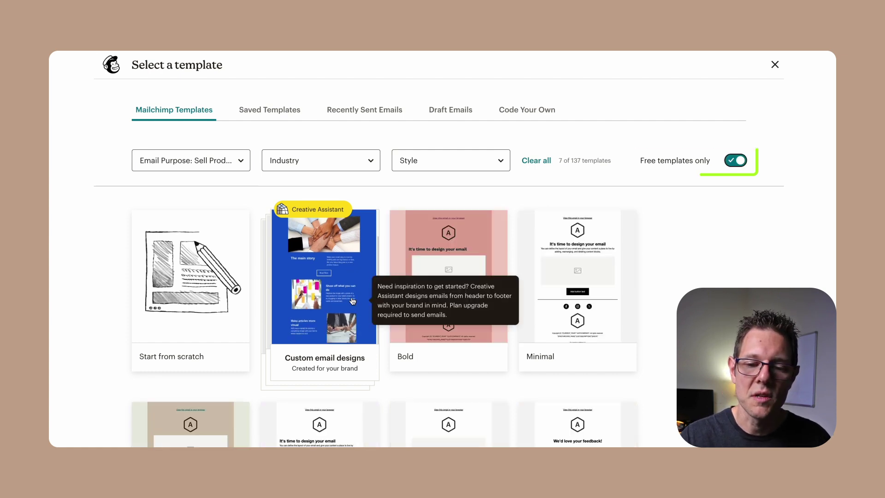
{"action": "scroll", "coordinate": [389, 318], "scroll_direction": "down", "scroll_amount": 6}
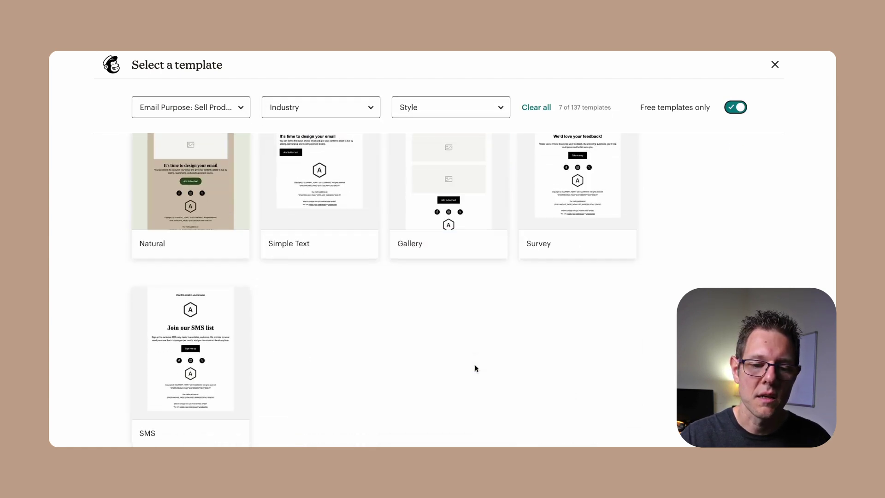
{"action": "scroll", "coordinate": [474, 366], "scroll_direction": "up", "scroll_amount": 4}
{"action": "scroll", "coordinate": [474, 366], "scroll_direction": "up", "scroll_amount": 2}
{"action": "scroll", "coordinate": [474, 365], "scroll_direction": "down", "scroll_amount": 5}
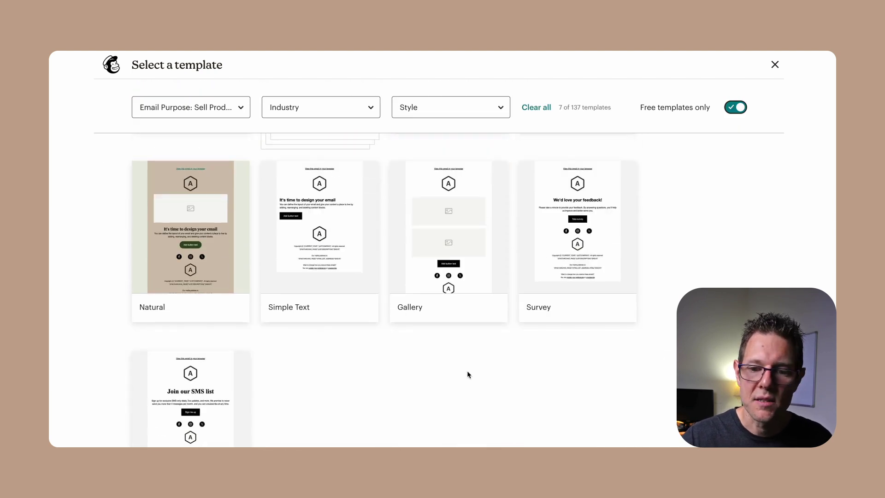
Look through the free templates and the Creative Assistant's custom email designs, and return to the template selection
{"action": "scroll", "coordinate": [468, 375], "scroll_direction": "up", "scroll_amount": 2}
{"action": "scroll", "coordinate": [453, 359], "scroll_direction": "up", "scroll_amount": 2}
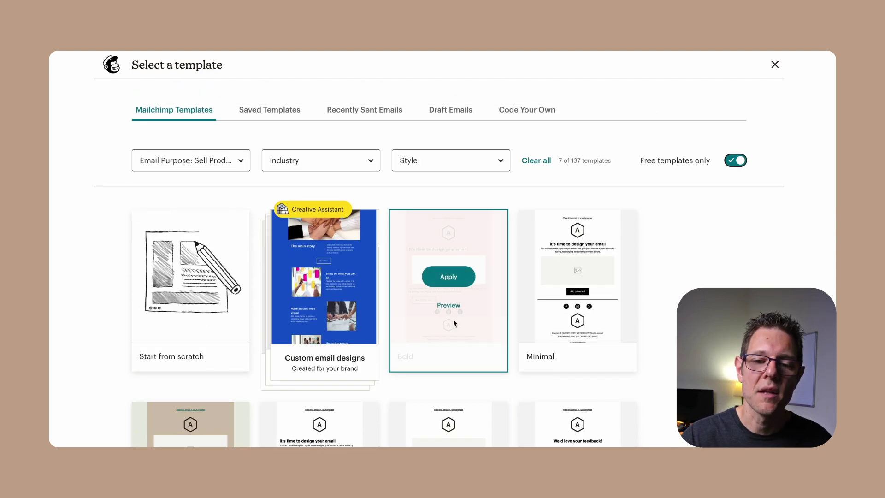
{"action": "scroll", "coordinate": [385, 326], "scroll_direction": "down", "scroll_amount": 5}
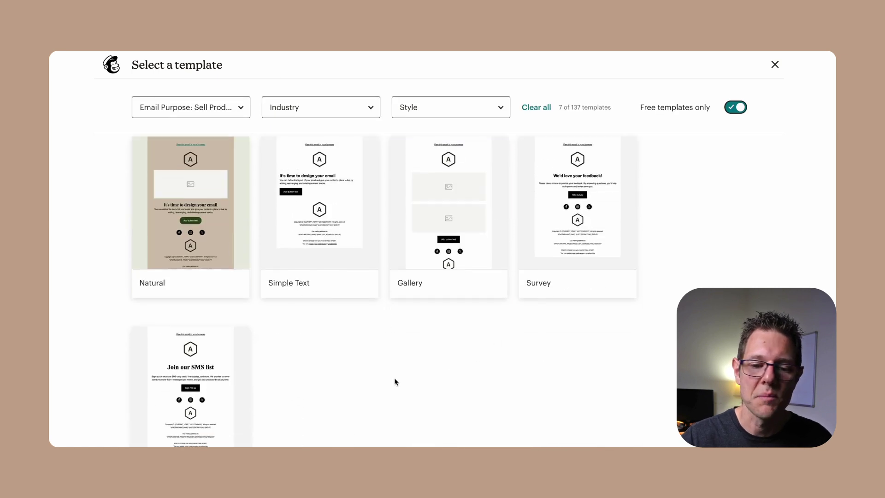
{"action": "scroll", "coordinate": [397, 380], "scroll_direction": "up", "scroll_amount": 6}
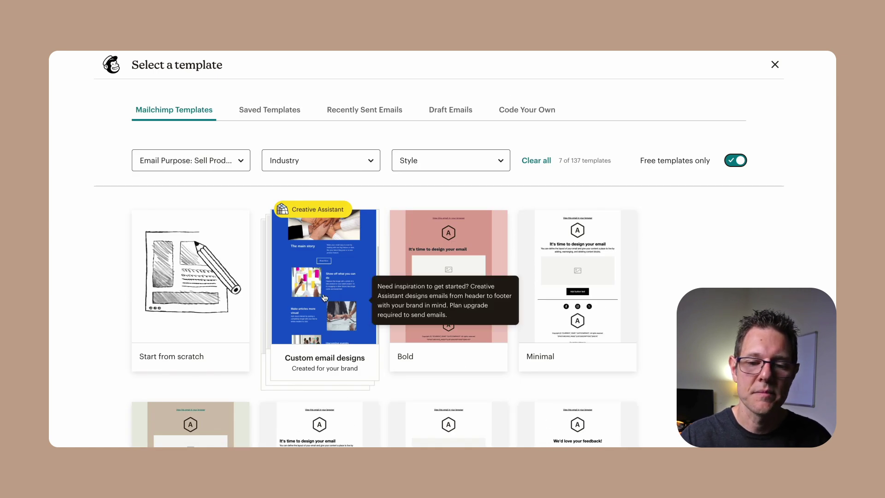
{"action": "left_click", "coordinate": [324, 297]}
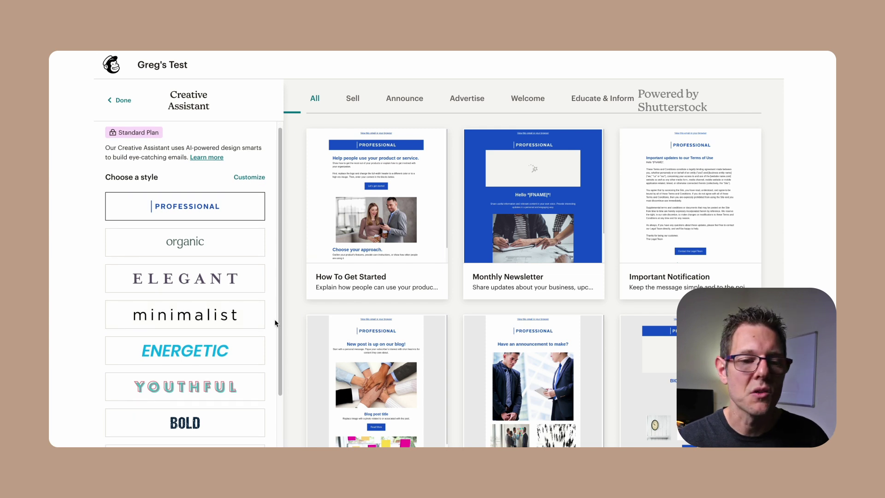
{"action": "left_click", "coordinate": [122, 101]}
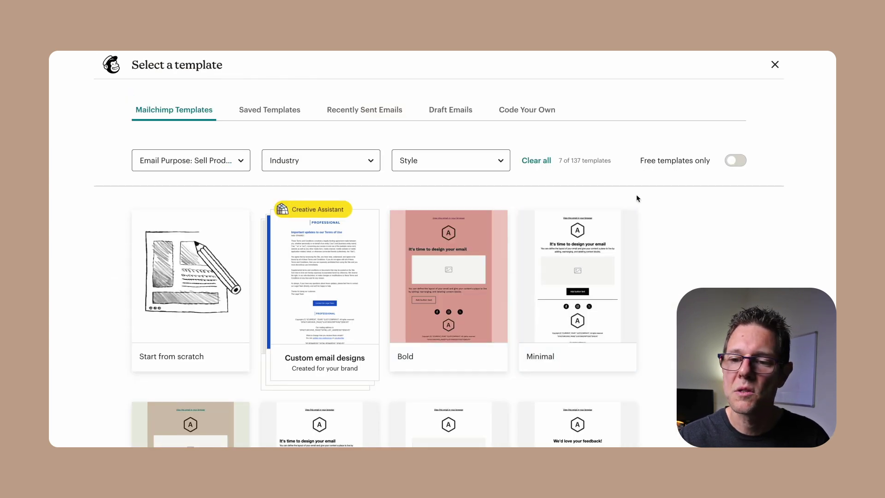
Limit the Sell Products templates to free ones again and look over the email purpose choices
{"action": "left_click", "coordinate": [736, 161]}
{"action": "left_click", "coordinate": [240, 162]}
{"action": "scroll", "coordinate": [376, 262], "scroll_direction": "down", "scroll_amount": 3}
{"action": "scroll", "coordinate": [376, 259], "scroll_direction": "up", "scroll_amount": 3}
Preview the Monthly Newsletter custom design, check the Sell category of designs, and go back to the template selection
{"action": "left_click", "coordinate": [326, 289]}
{"action": "left_click", "coordinate": [555, 244]}
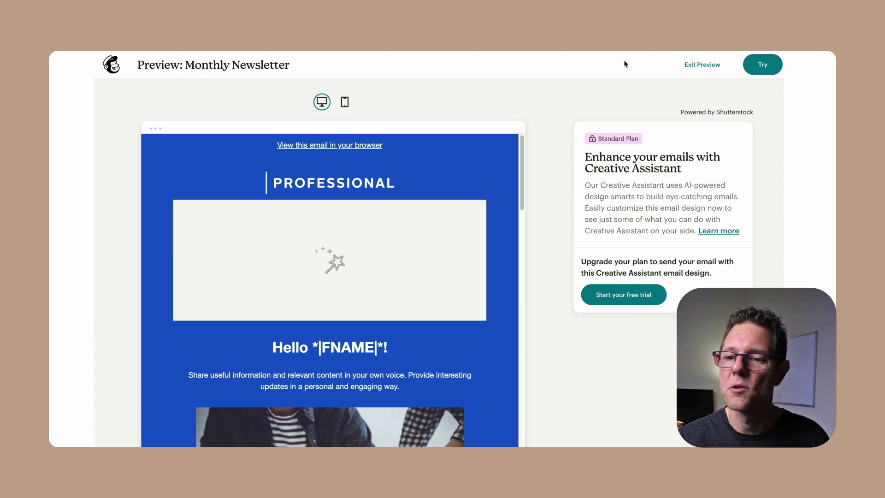
{"action": "left_click", "coordinate": [705, 64]}
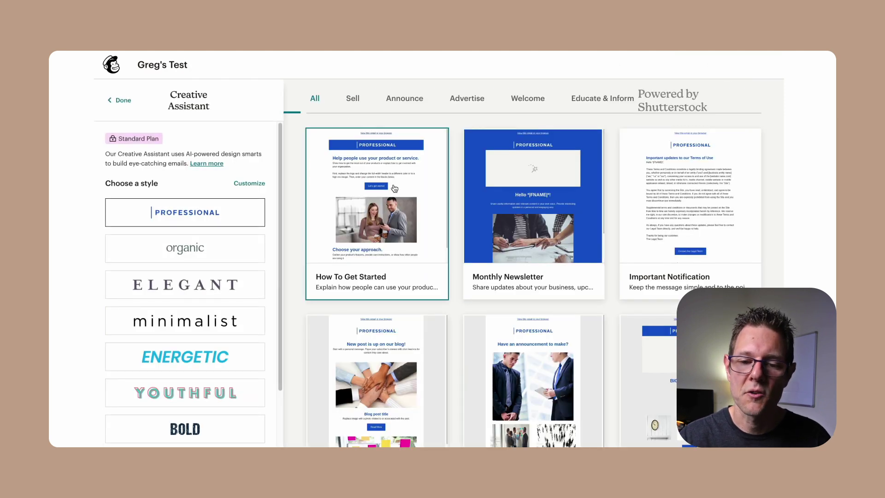
{"action": "left_click", "coordinate": [357, 101]}
{"action": "left_click", "coordinate": [119, 100]}
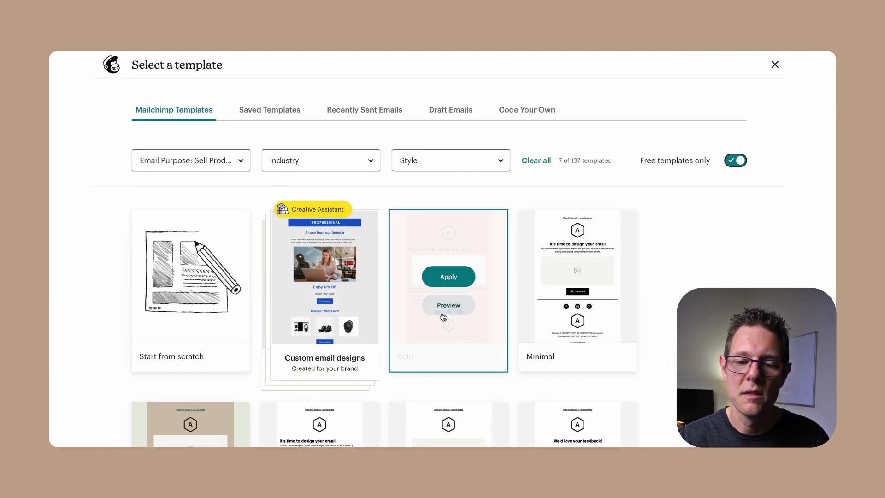
Apply the free Bold template to the email
{"action": "scroll", "coordinate": [443, 317], "scroll_direction": "down", "scroll_amount": 3}
{"action": "scroll", "coordinate": [355, 305], "scroll_direction": "up", "scroll_amount": 3}
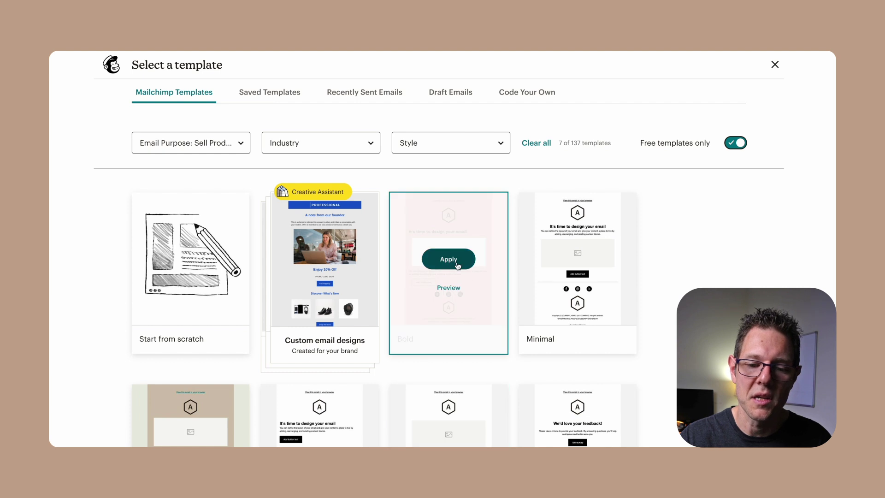
{"action": "left_click", "coordinate": [457, 265]}
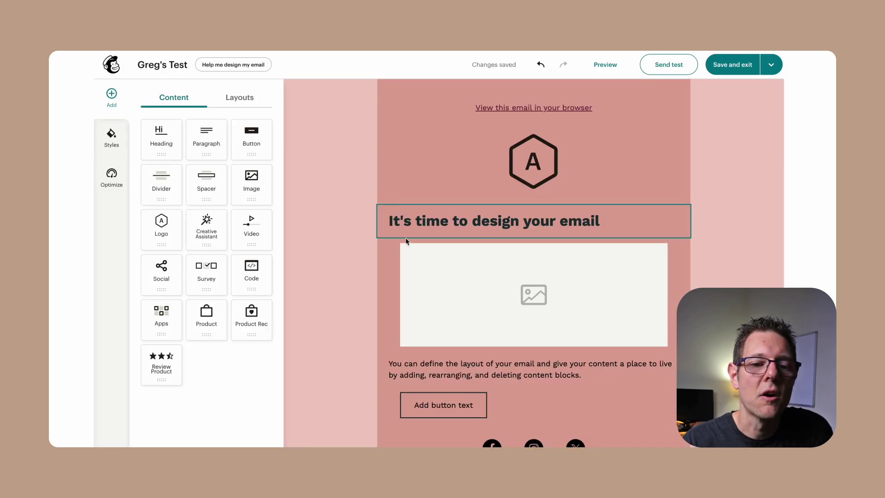
Add a blank four-column layout between the image placeholder and the body paragraph, and review its layout and Dynamic Content settings
{"action": "left_click", "coordinate": [243, 106]}
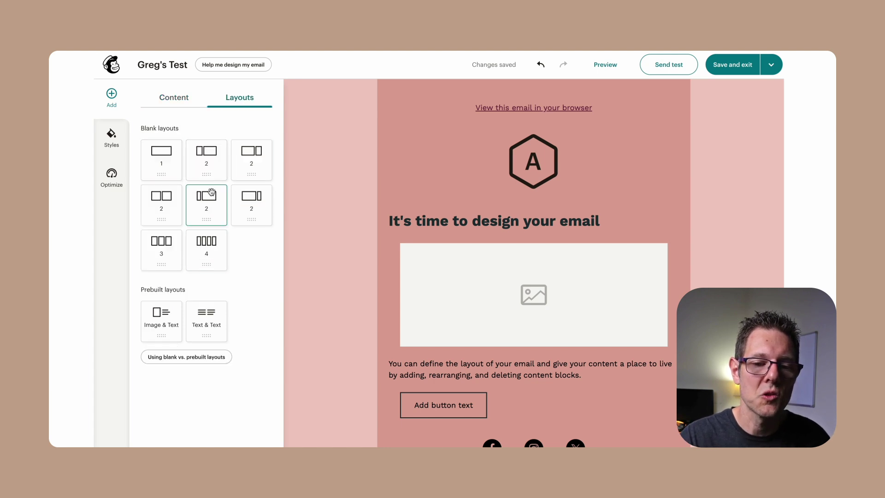
{"action": "left_click_drag", "start_coordinate": [209, 246], "coordinate": [472, 354]}
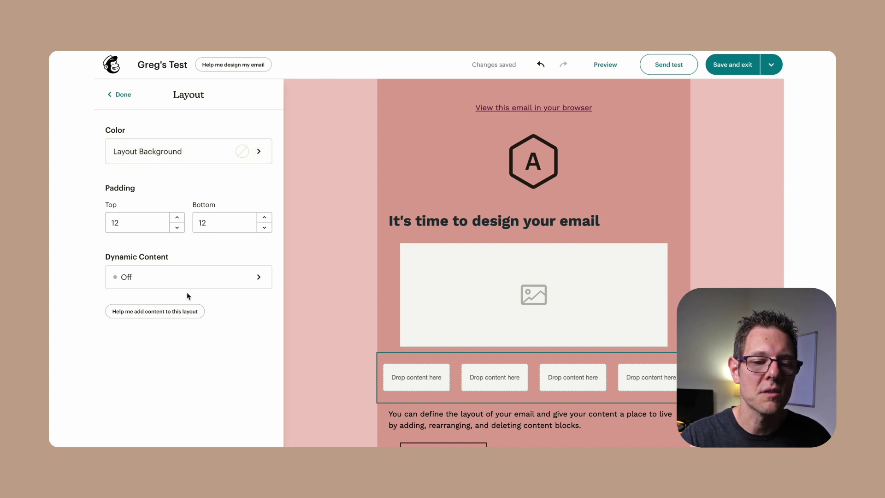
{"action": "left_click", "coordinate": [189, 280]}
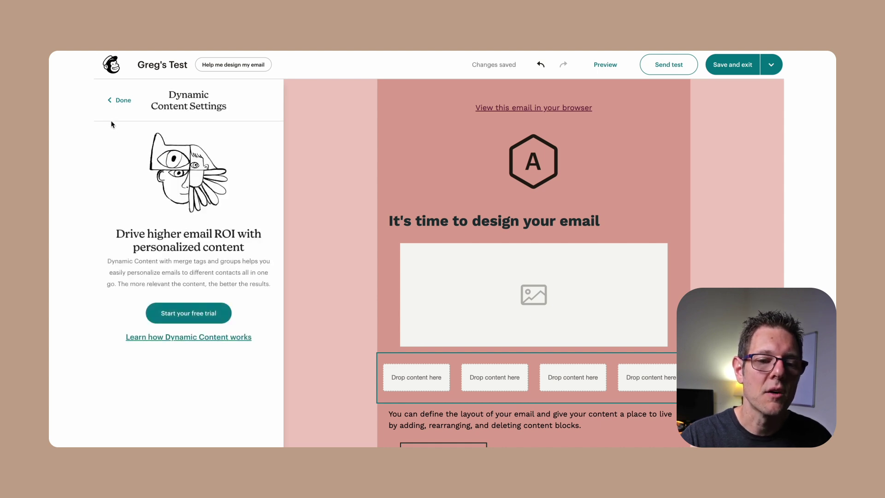
{"action": "left_click", "coordinate": [121, 100]}
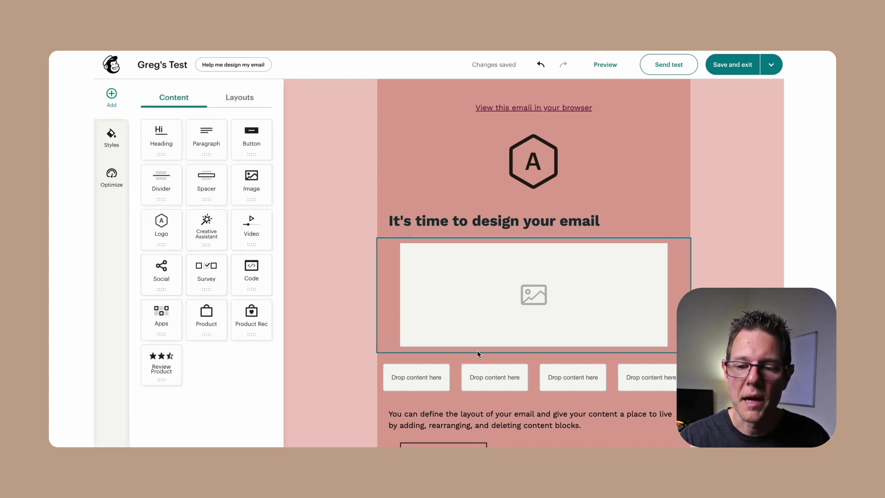
{"action": "scroll", "coordinate": [477, 350], "scroll_direction": "down", "scroll_amount": 1}
{"action": "left_click", "coordinate": [471, 336]}
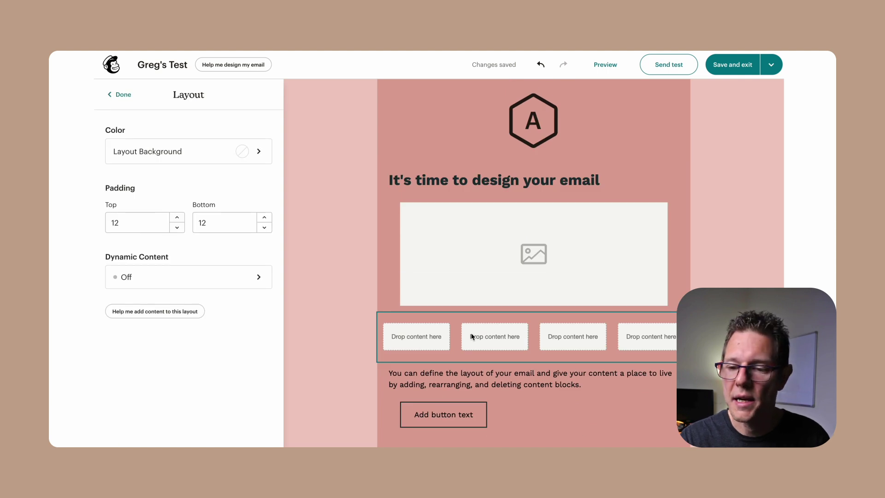
{"action": "left_click", "coordinate": [116, 99]}
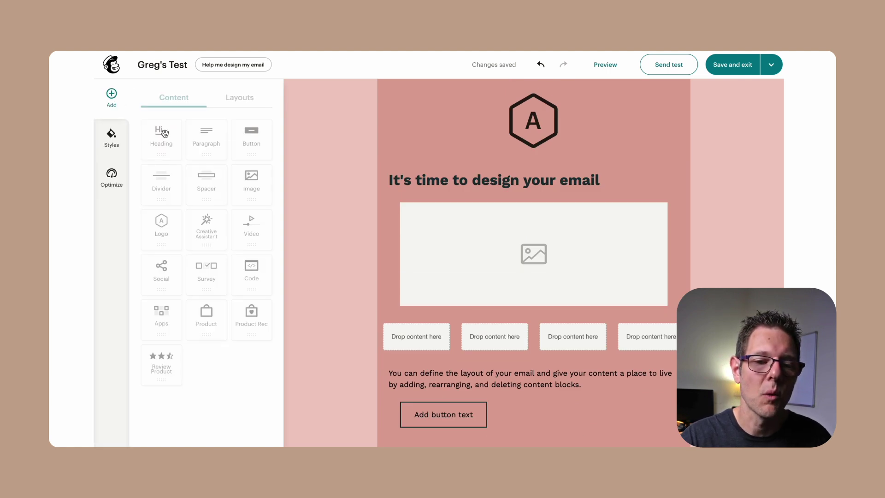
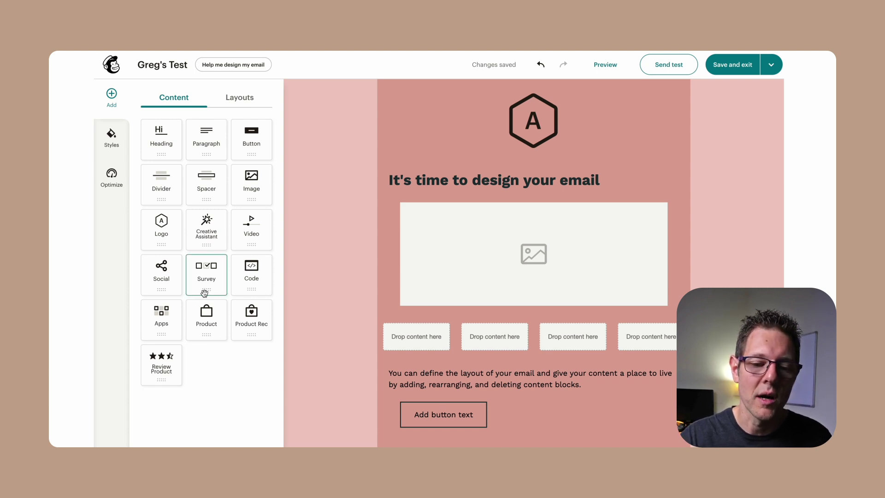
Insert a Product block directly below the image placeholder and fill it with the store product "A sweater gift"
{"action": "left_click_drag", "start_coordinate": [204, 313], "coordinate": [445, 332]}
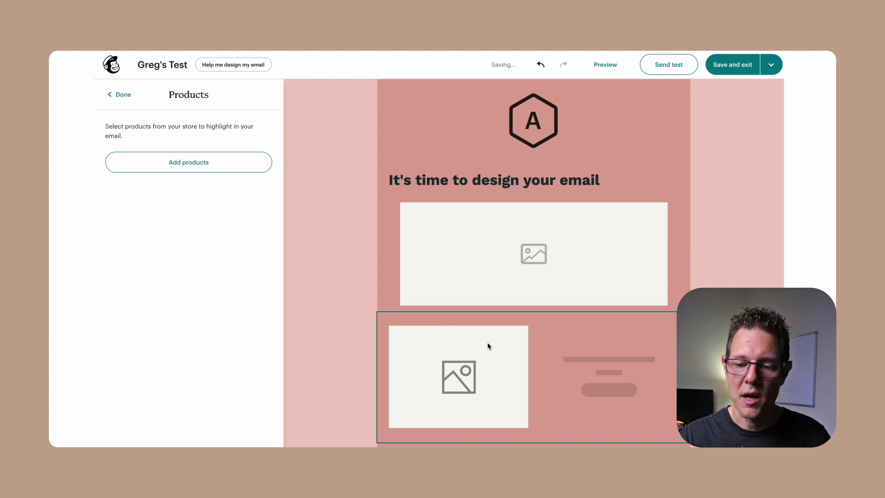
{"action": "left_click", "coordinate": [191, 161]}
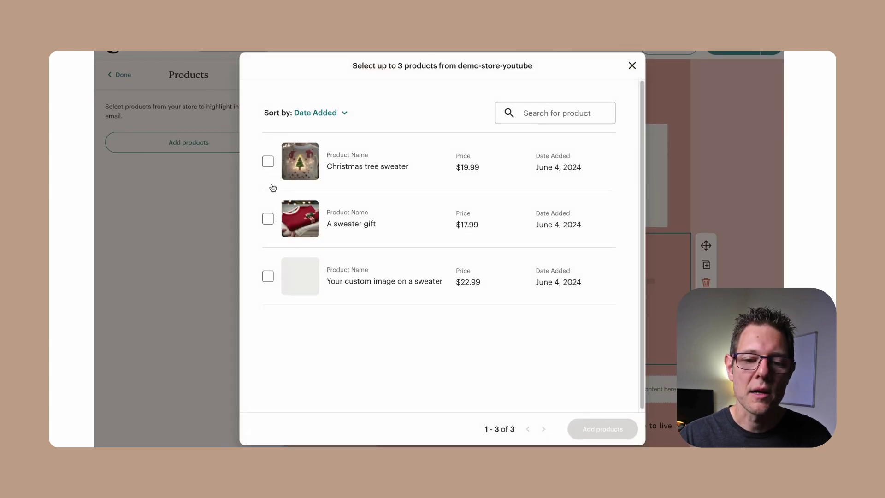
{"action": "left_click", "coordinate": [268, 219]}
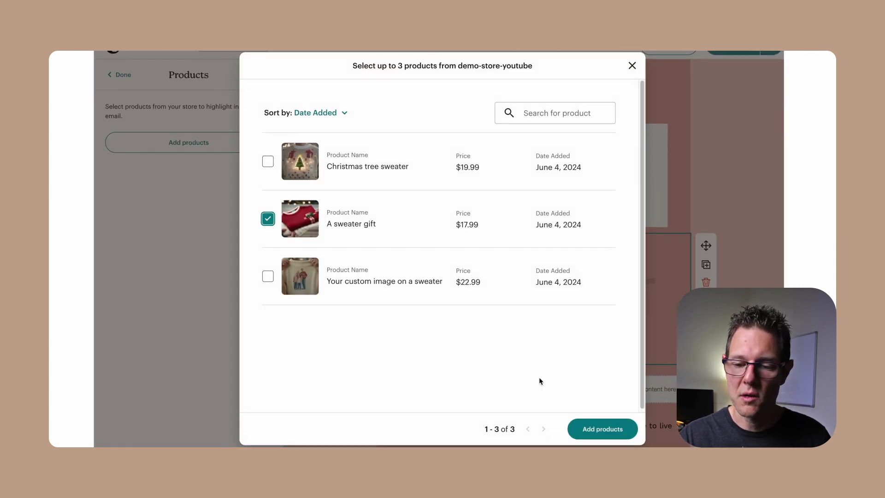
{"action": "left_click", "coordinate": [584, 429]}
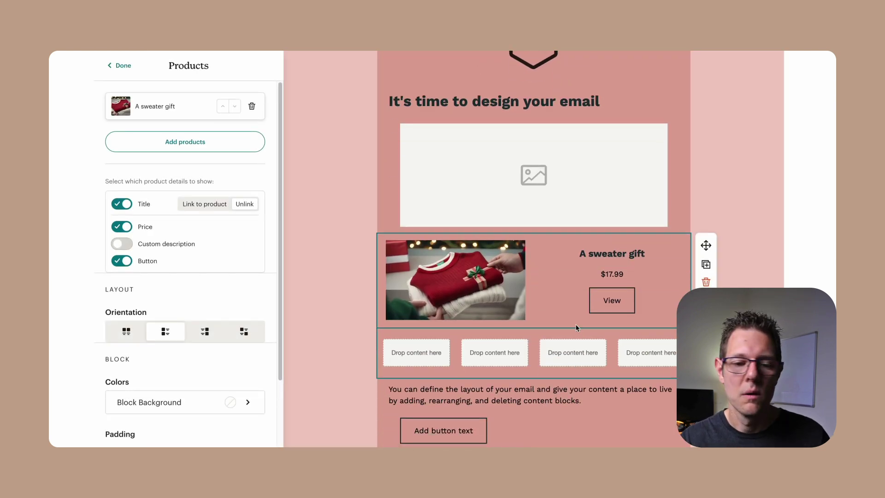
Switch the custom description on and off again, and hide the price in the sweater gift product block
{"action": "left_click", "coordinate": [126, 248]}
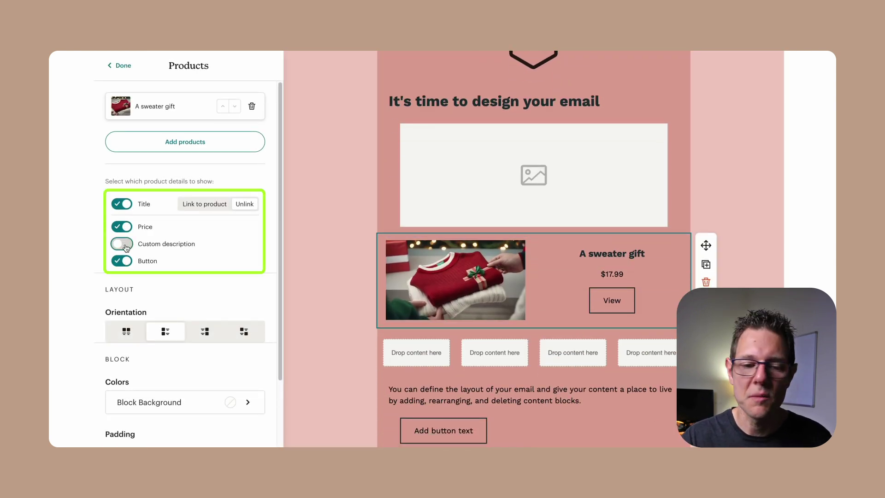
{"action": "left_click", "coordinate": [126, 248]}
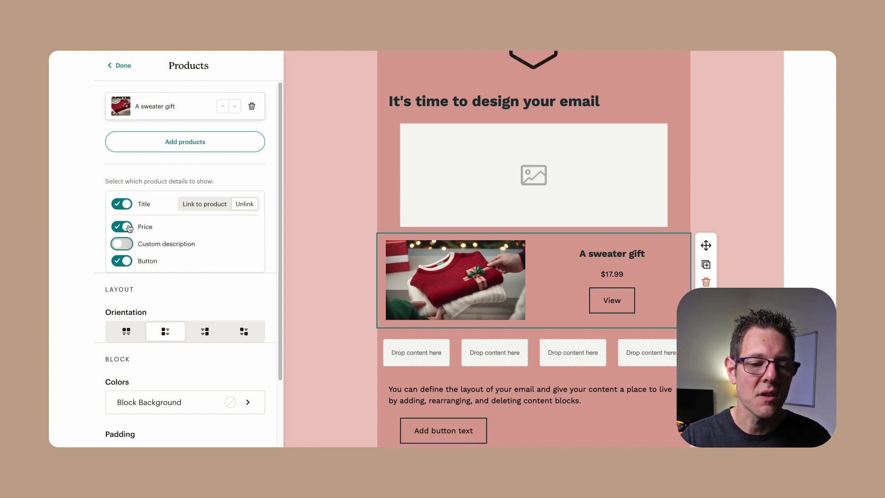
{"action": "left_click", "coordinate": [129, 229]}
Try other orientations for the sweater product block, including the stacked one, and restore image left with text right
{"action": "scroll", "coordinate": [132, 273], "scroll_direction": "down", "scroll_amount": 3}
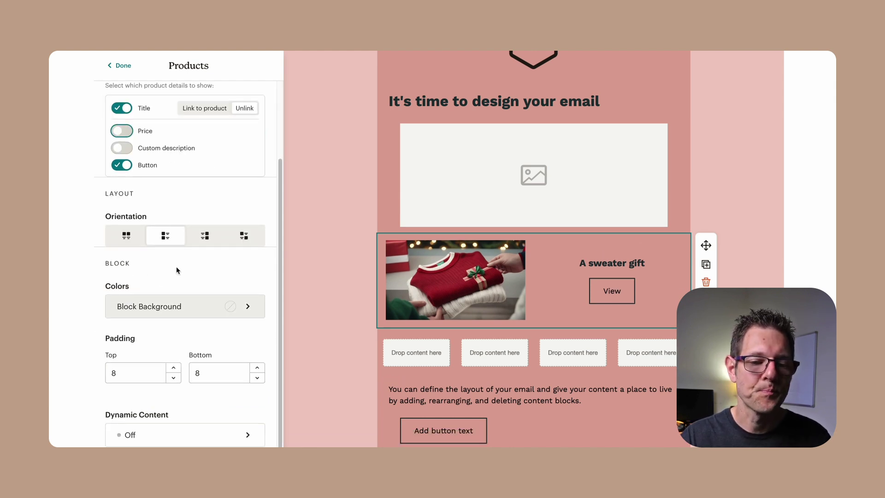
{"action": "left_click", "coordinate": [204, 236]}
{"action": "left_click", "coordinate": [166, 235]}
{"action": "left_click", "coordinate": [127, 235]}
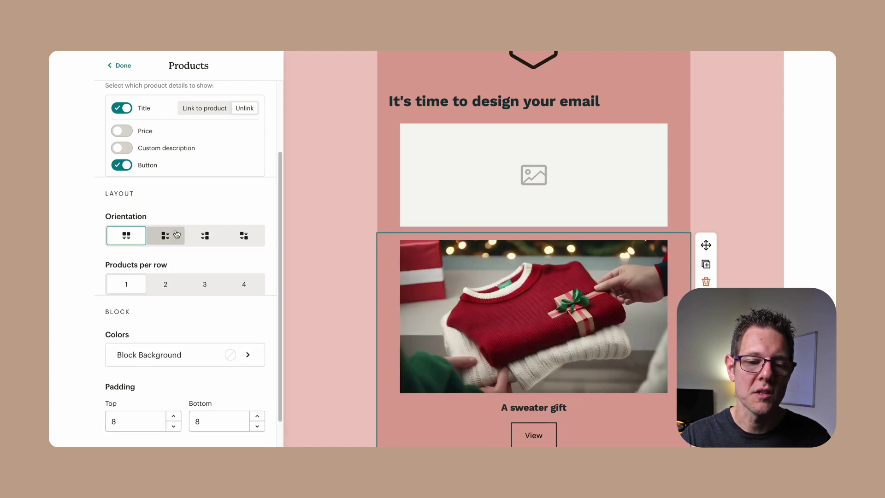
{"action": "left_click", "coordinate": [176, 235]}
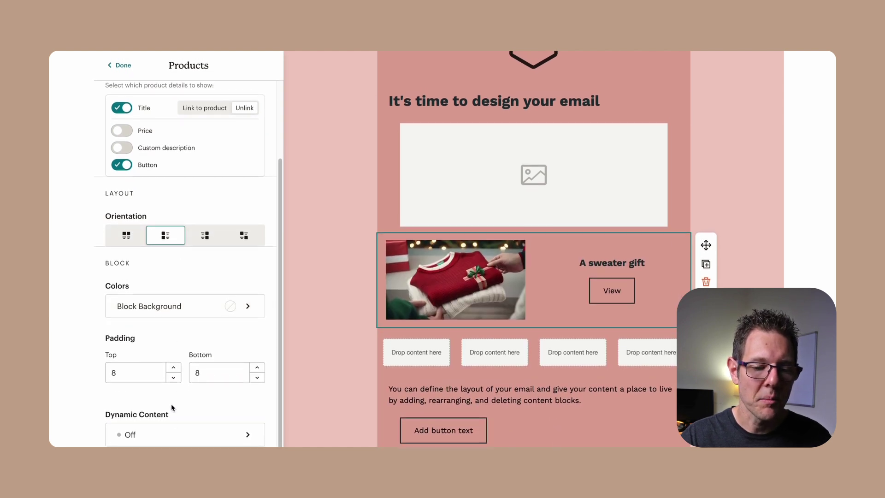
Select the sweater product's title text to view its formatting options, and close the text settings
{"action": "scroll", "coordinate": [184, 415], "scroll_direction": "up", "scroll_amount": 3}
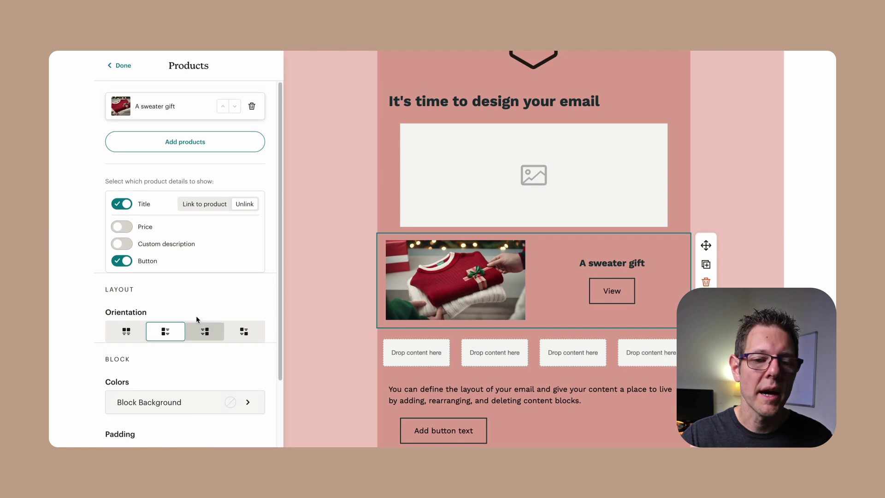
{"action": "left_click", "coordinate": [615, 268]}
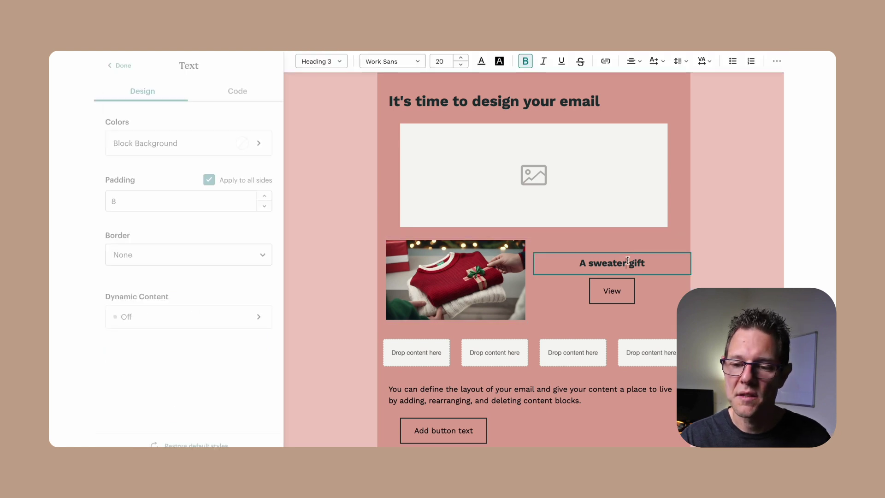
{"action": "triple_click", "coordinate": [594, 261]}
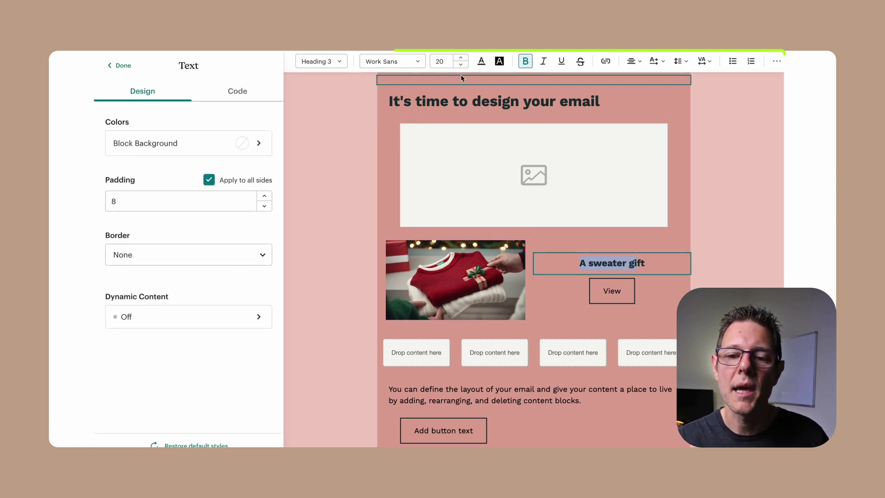
{"action": "left_click", "coordinate": [120, 65]}
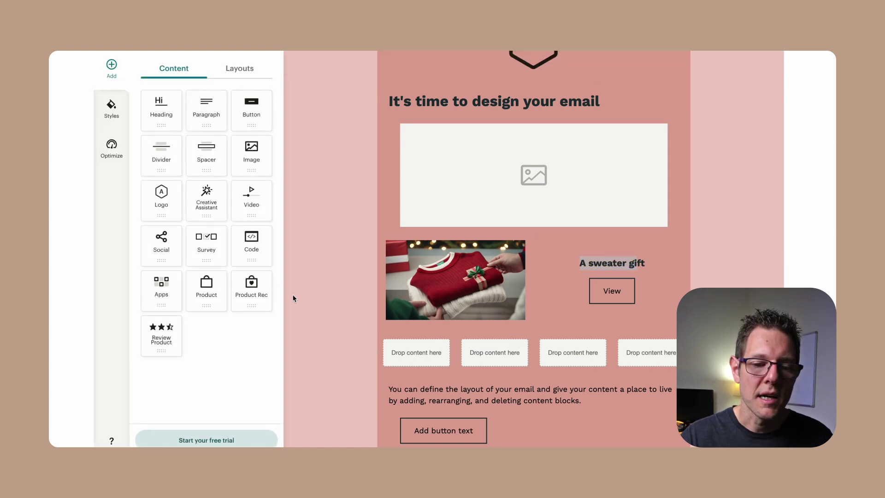
Insert a product recommendation block above the sweater product block, using the saved feed Custom Feed 1
{"action": "left_click_drag", "start_coordinate": [248, 295], "coordinate": [538, 240]}
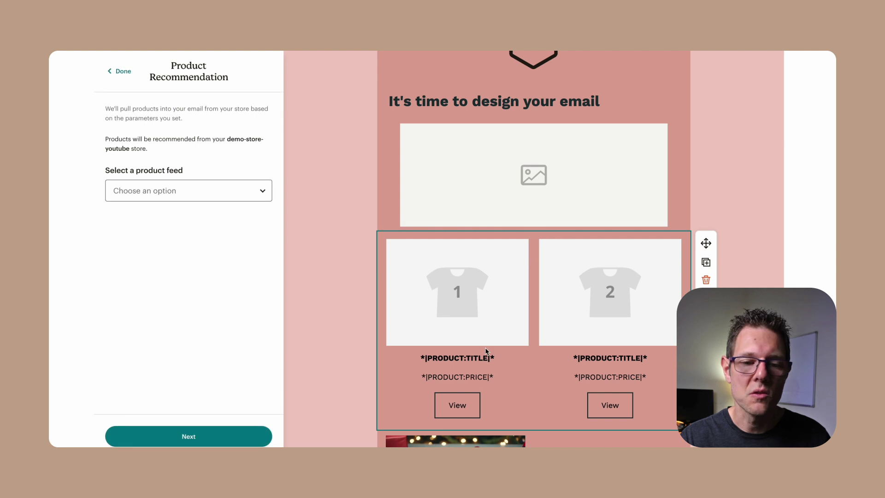
{"action": "left_click", "coordinate": [190, 185]}
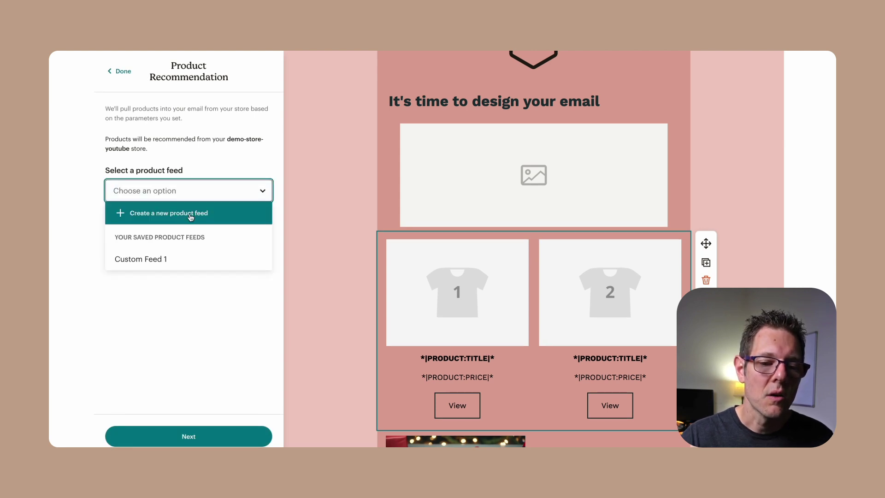
{"action": "left_click", "coordinate": [172, 261]}
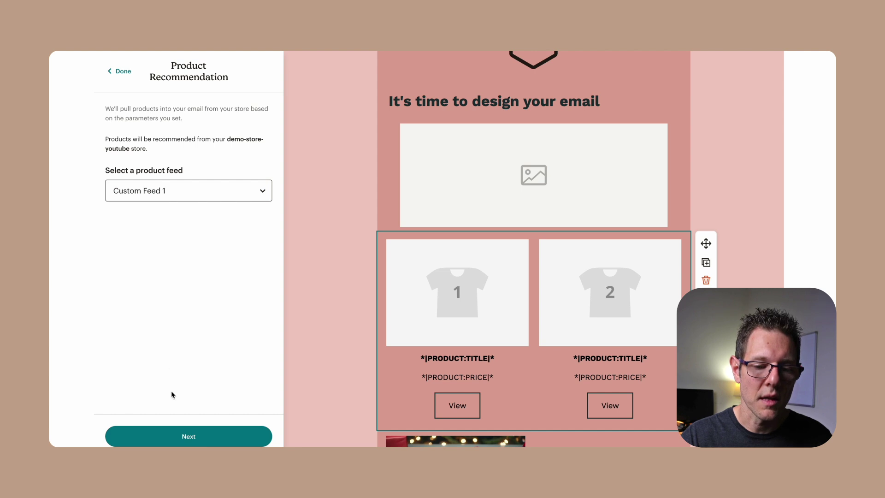
{"action": "left_click", "coordinate": [207, 436]}
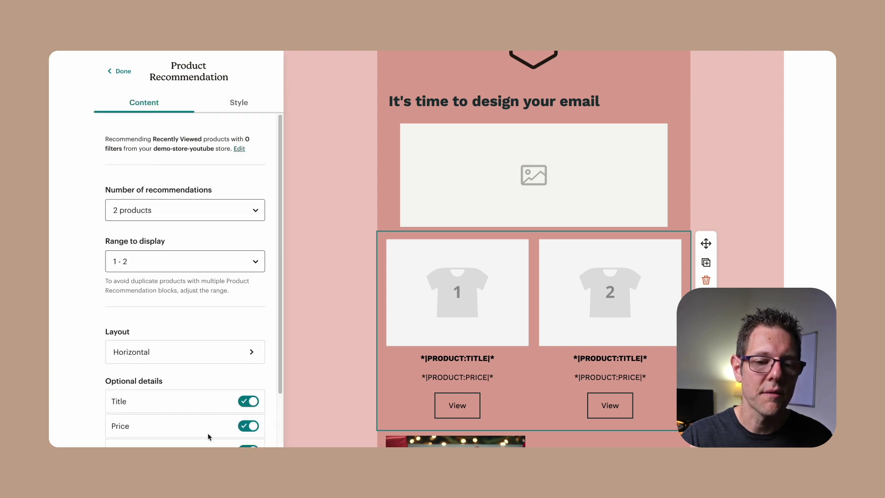
Set the number of recommendations in the product recommendation block to 4 products
{"action": "left_click", "coordinate": [254, 218]}
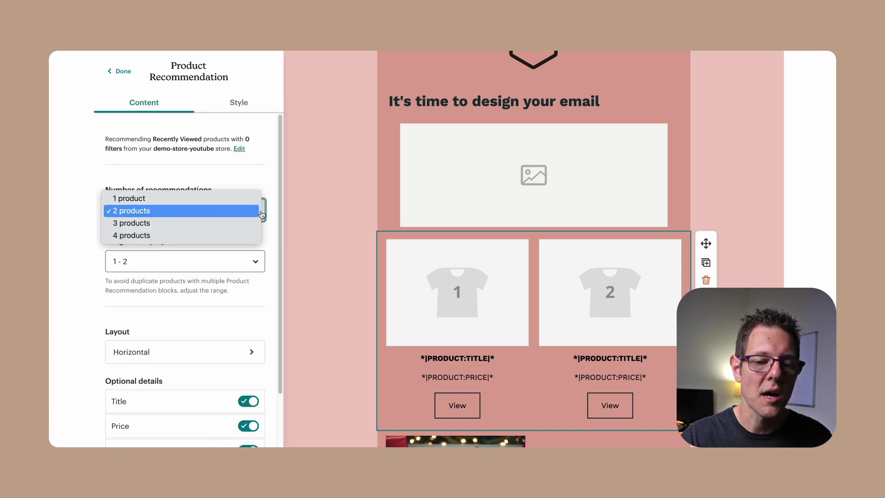
{"action": "left_click", "coordinate": [230, 236]}
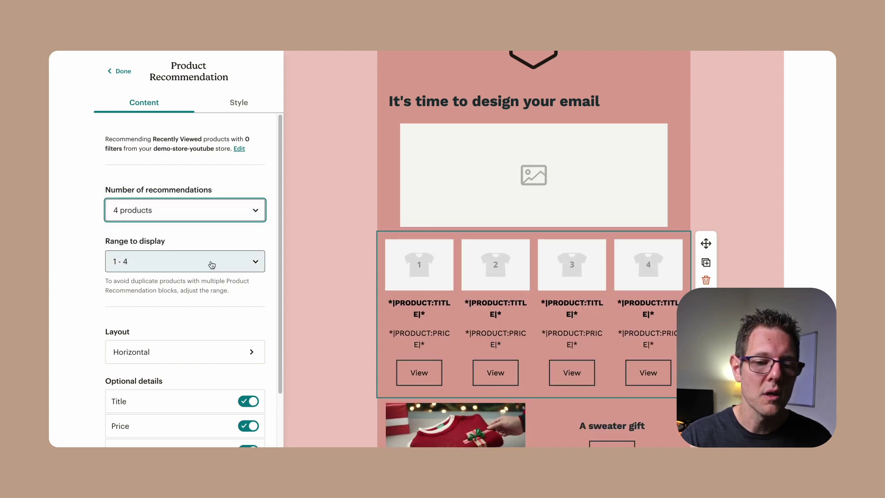
{"action": "scroll", "coordinate": [211, 264], "scroll_direction": "down", "scroll_amount": 2}
{"action": "scroll", "coordinate": [212, 264], "scroll_direction": "up", "scroll_amount": 2}
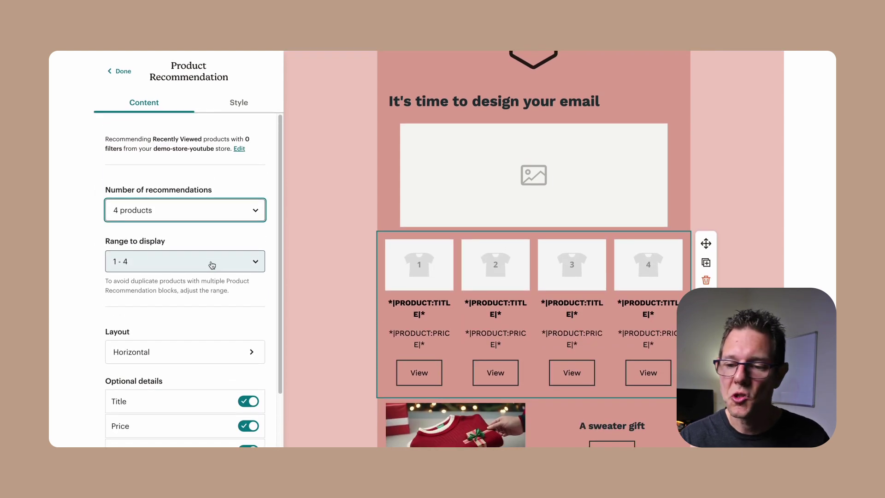
Try the range 2 - 5 for the displayed recommendations and set it back to 1 - 4
{"action": "left_click", "coordinate": [222, 266]}
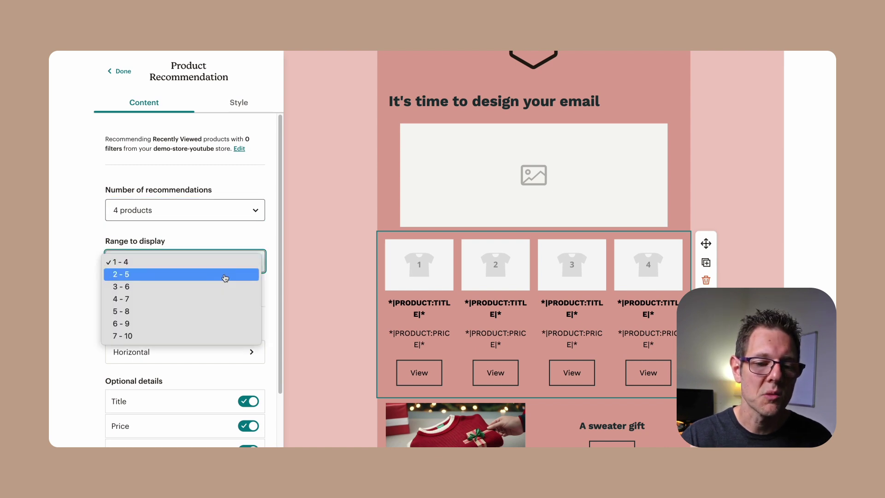
{"action": "left_click", "coordinate": [228, 276]}
{"action": "left_click", "coordinate": [236, 263]}
{"action": "left_click", "coordinate": [238, 253]}
Try the vertical layout for the recommended products, restore the horizontal layout, and close the block's settings
{"action": "scroll", "coordinate": [223, 302], "scroll_direction": "down", "scroll_amount": 2}
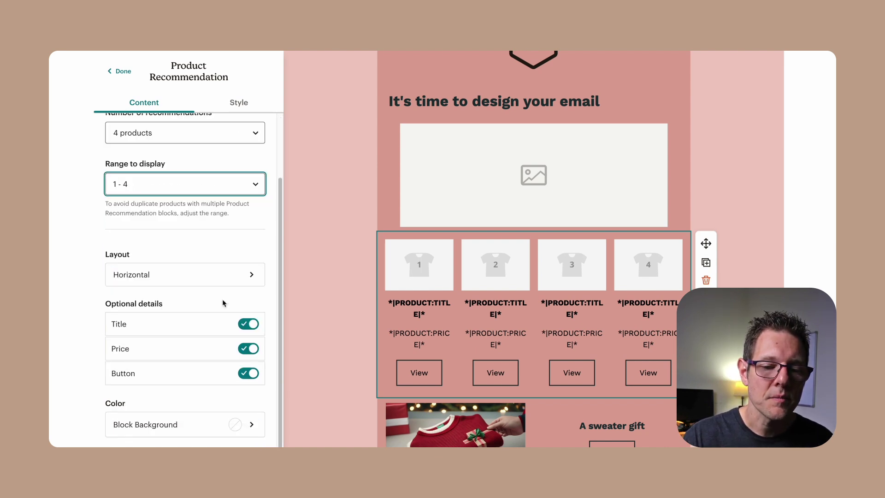
{"action": "left_click", "coordinate": [229, 275]}
{"action": "left_click", "coordinate": [184, 188]}
{"action": "scroll", "coordinate": [178, 263], "scroll_direction": "down", "scroll_amount": 2}
{"action": "left_click", "coordinate": [177, 273]}
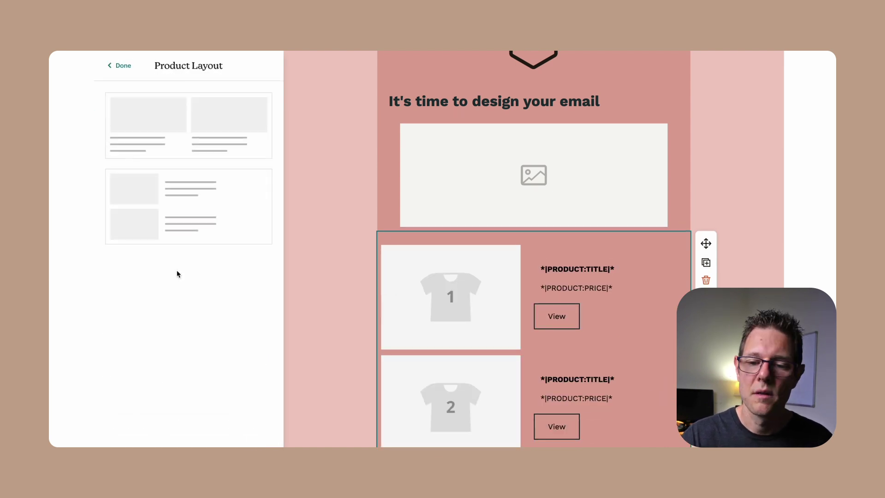
{"action": "left_click", "coordinate": [209, 135]}
{"action": "scroll", "coordinate": [216, 314], "scroll_direction": "down", "scroll_amount": 2}
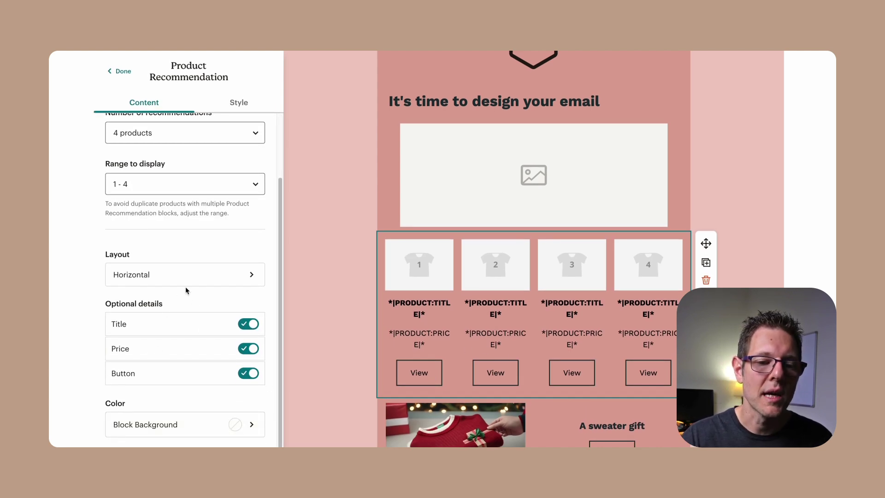
{"action": "scroll", "coordinate": [185, 286], "scroll_direction": "up", "scroll_amount": 2}
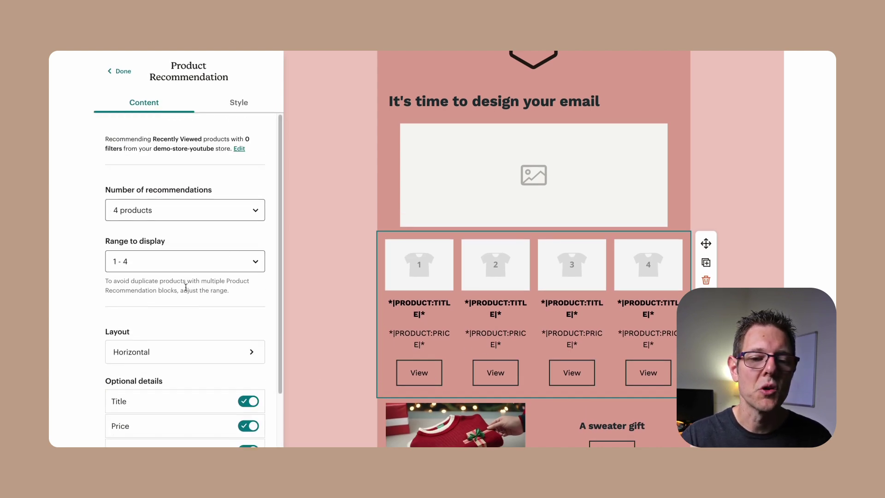
{"action": "left_click", "coordinate": [123, 74]}
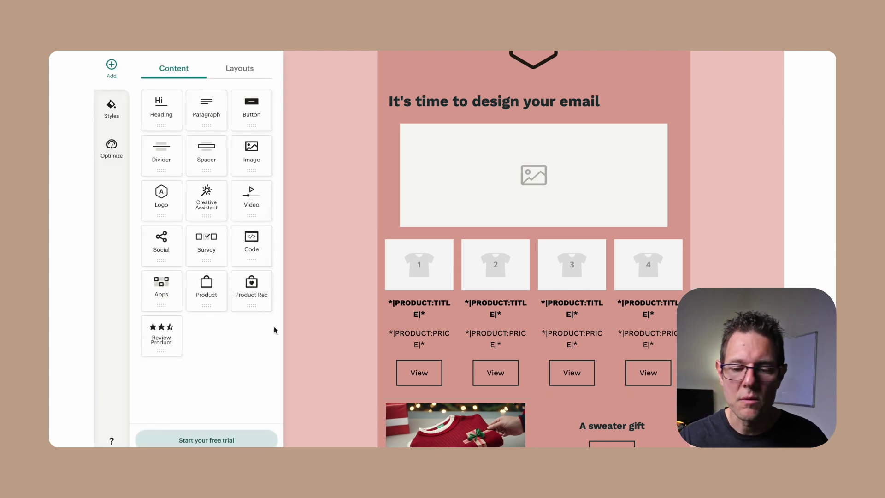
Edit the recommendation block's product feed, trying Best sellers as recommendation type and New arrivals as fallback
{"action": "left_click", "coordinate": [429, 269]}
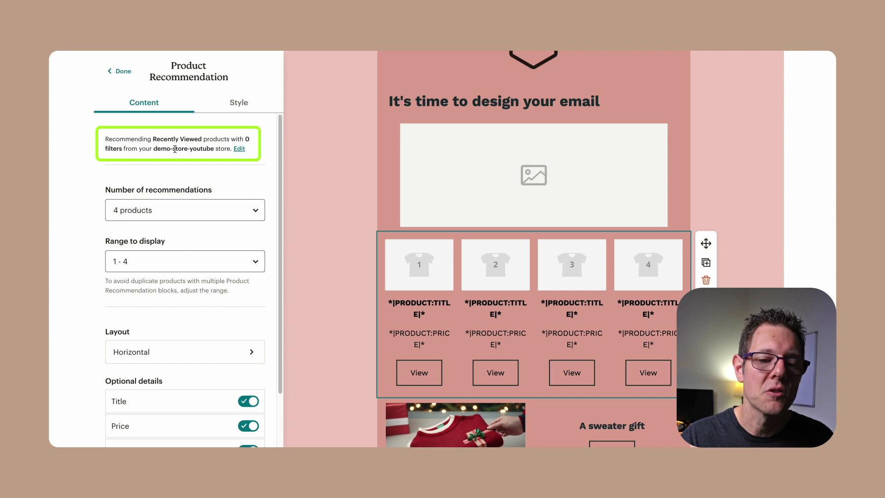
{"action": "left_click", "coordinate": [239, 148]}
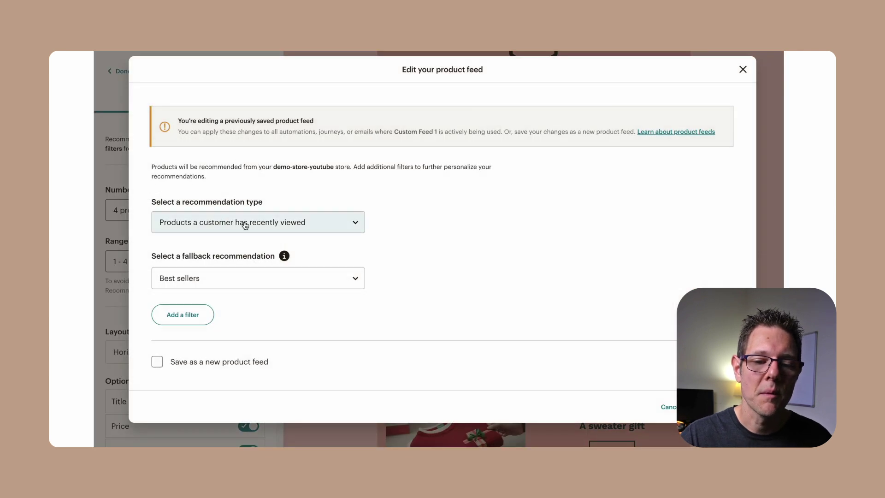
{"action": "left_click", "coordinate": [246, 224]}
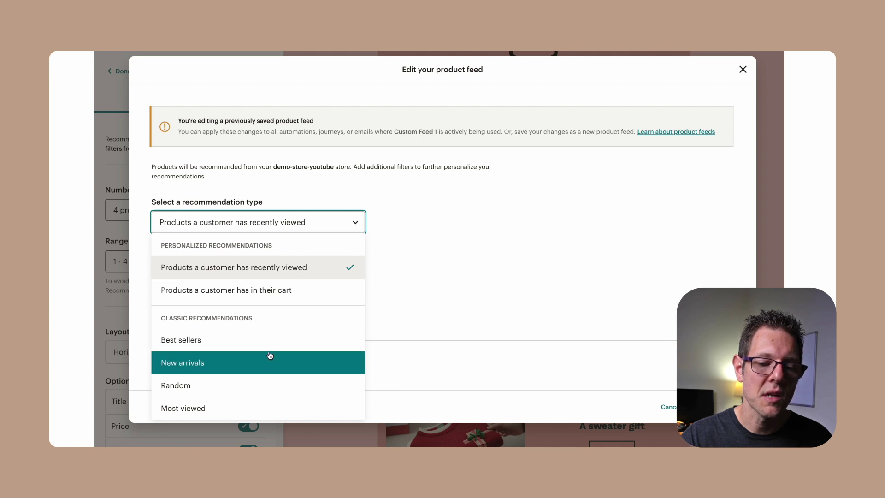
{"action": "left_click", "coordinate": [276, 347]}
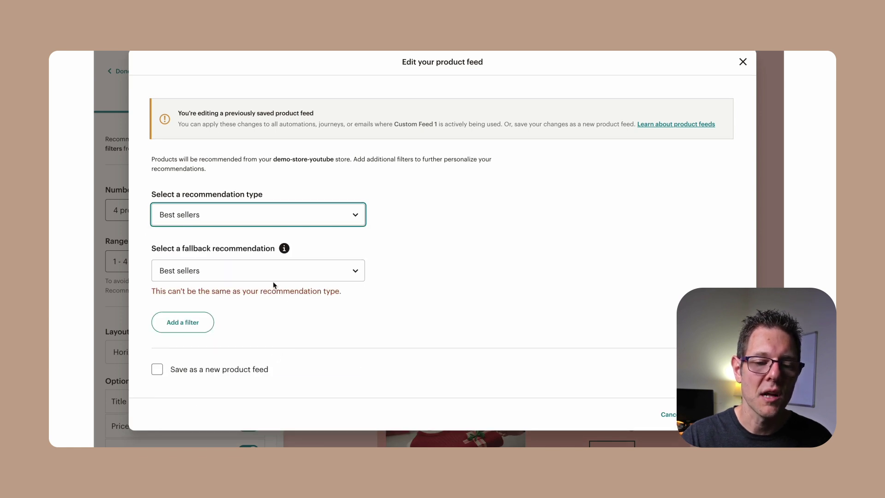
{"action": "left_click", "coordinate": [251, 277]}
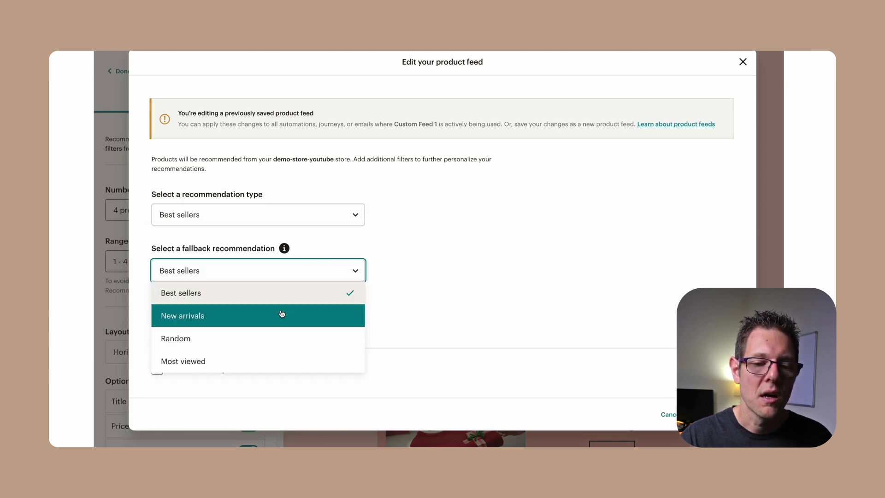
{"action": "left_click", "coordinate": [254, 321]}
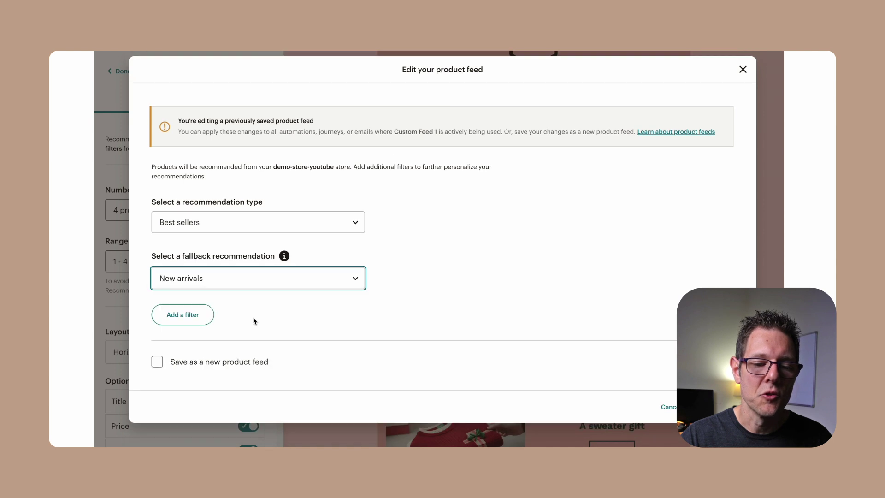
Add a filter row to the product feed to check the filter choices, and discard all feed edits
{"action": "left_click", "coordinate": [205, 323]}
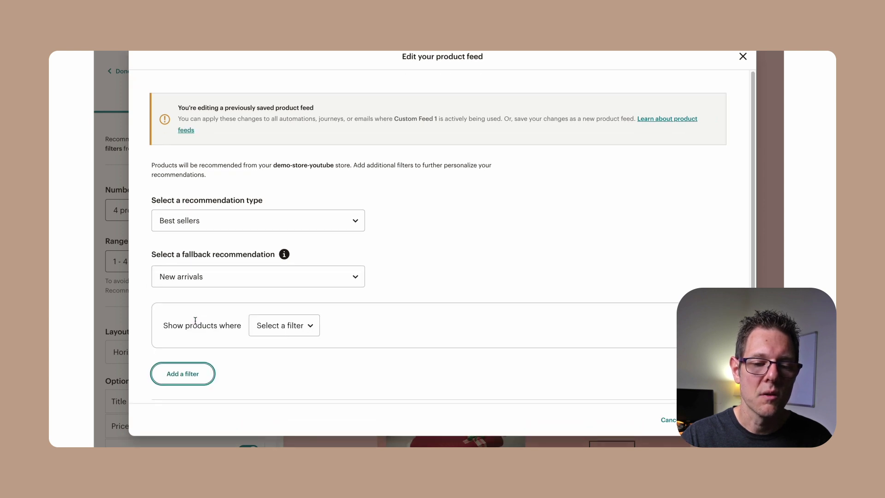
{"action": "left_click", "coordinate": [287, 329]}
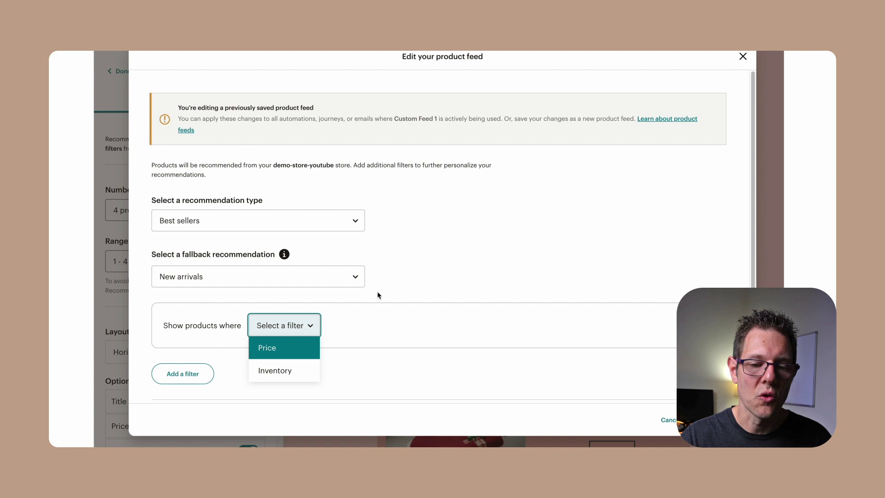
{"action": "left_click", "coordinate": [224, 317]}
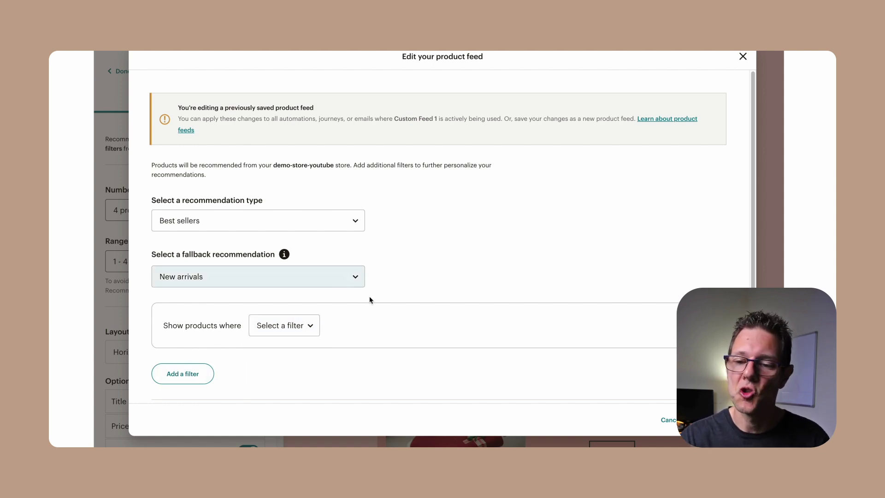
{"action": "left_click", "coordinate": [673, 424]}
{"action": "scroll", "coordinate": [200, 277], "scroll_direction": "down", "scroll_amount": 2}
{"action": "scroll", "coordinate": [199, 277], "scroll_direction": "up", "scroll_amount": 3}
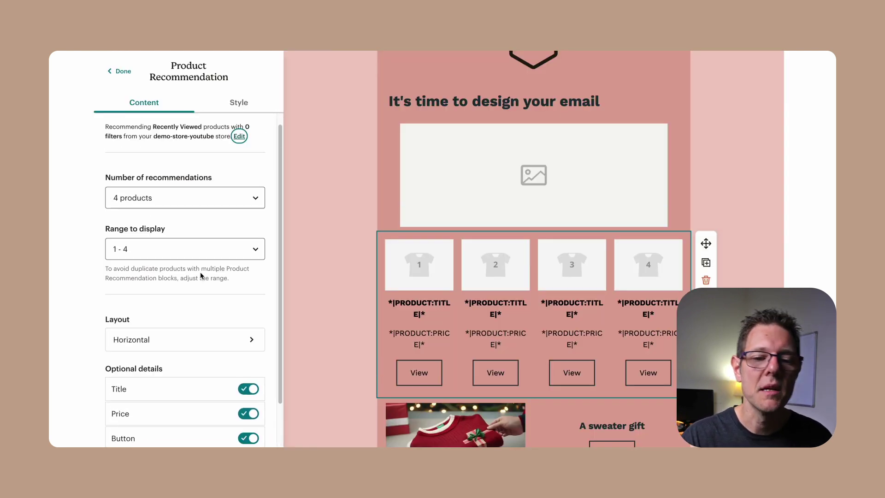
{"action": "left_click", "coordinate": [120, 71]}
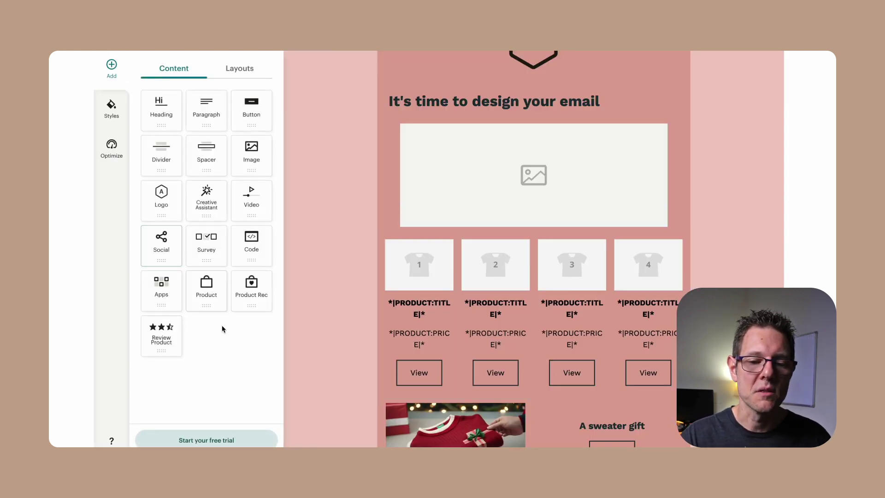
Insert a review product block directly below the image placeholder and look through its content settings
{"action": "left_click_drag", "start_coordinate": [162, 336], "coordinate": [510, 237]}
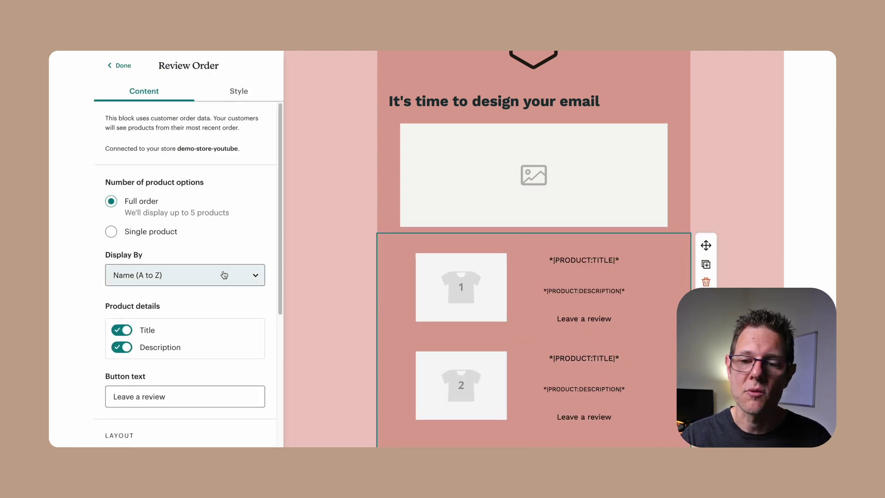
{"action": "scroll", "coordinate": [222, 277], "scroll_direction": "down", "scroll_amount": 4}
{"action": "scroll", "coordinate": [223, 276], "scroll_direction": "down", "scroll_amount": 1}
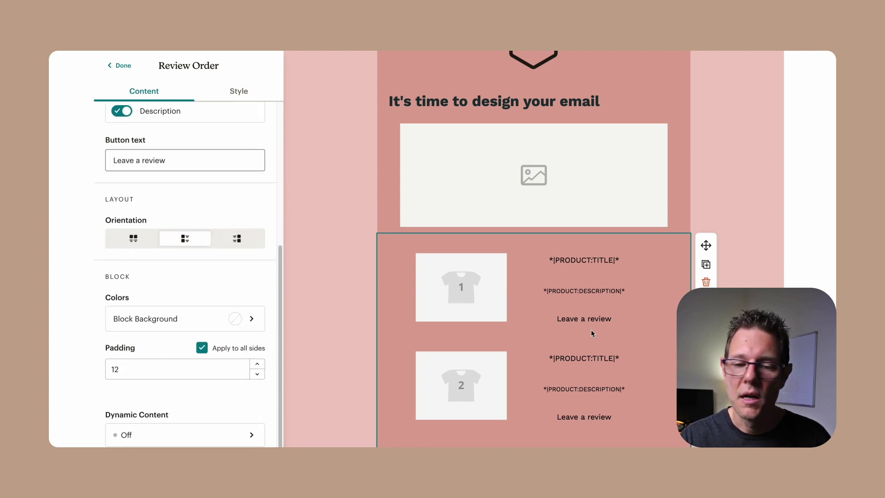
Close the review block's settings and look through the email-wide desktop styles for background, text, buttons and dividers
{"action": "scroll", "coordinate": [591, 330], "scroll_direction": "up", "scroll_amount": 2}
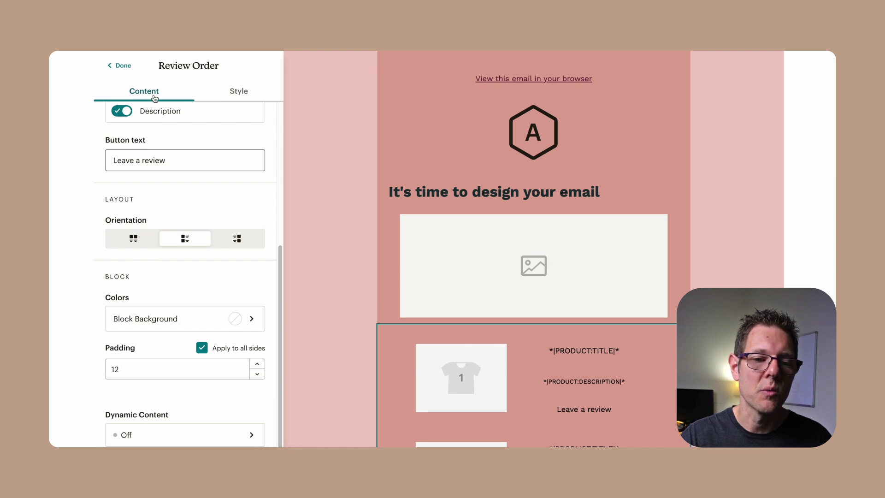
{"action": "left_click", "coordinate": [119, 65]}
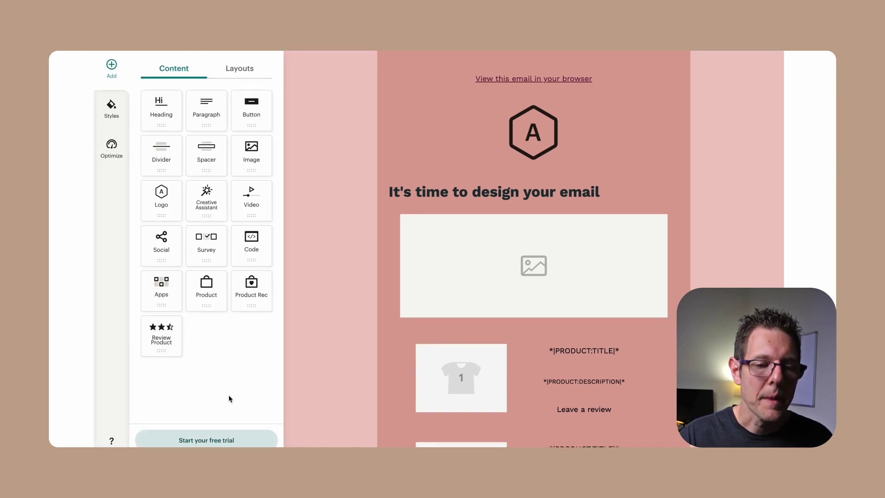
{"action": "left_click", "coordinate": [117, 114]}
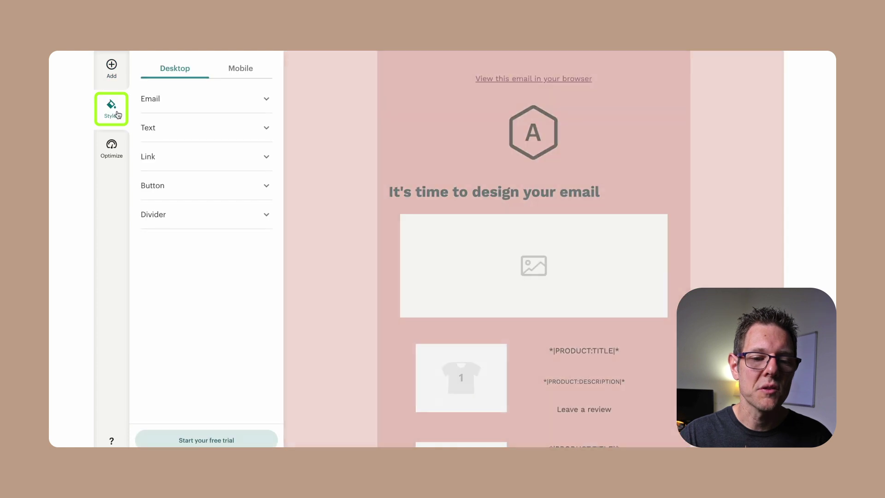
{"action": "left_click", "coordinate": [249, 105]}
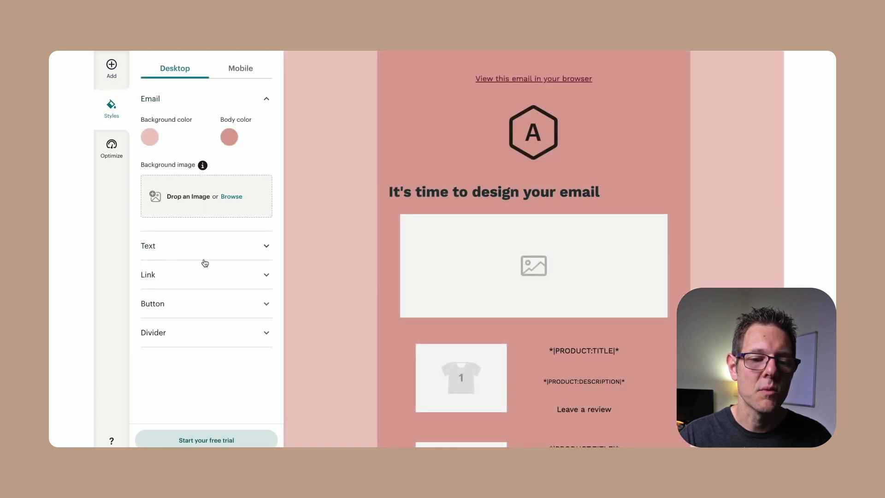
{"action": "left_click", "coordinate": [242, 249]}
{"action": "scroll", "coordinate": [234, 293], "scroll_direction": "down", "scroll_amount": 3}
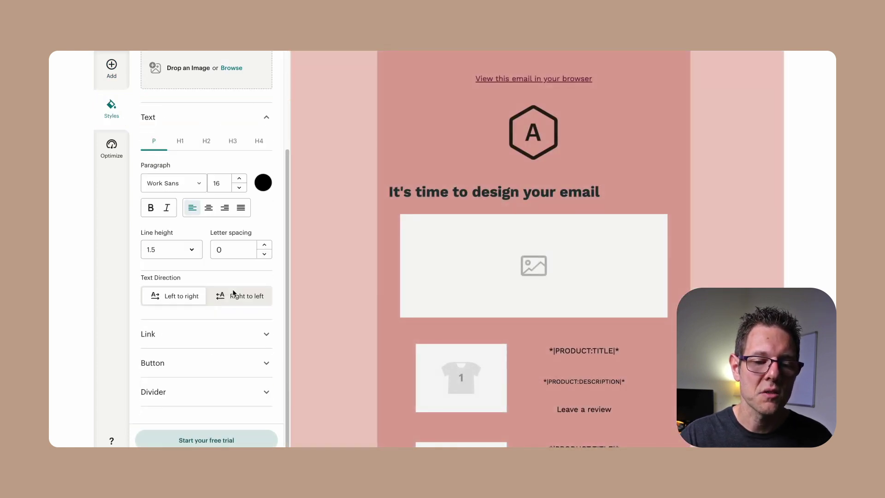
{"action": "left_click", "coordinate": [219, 371]}
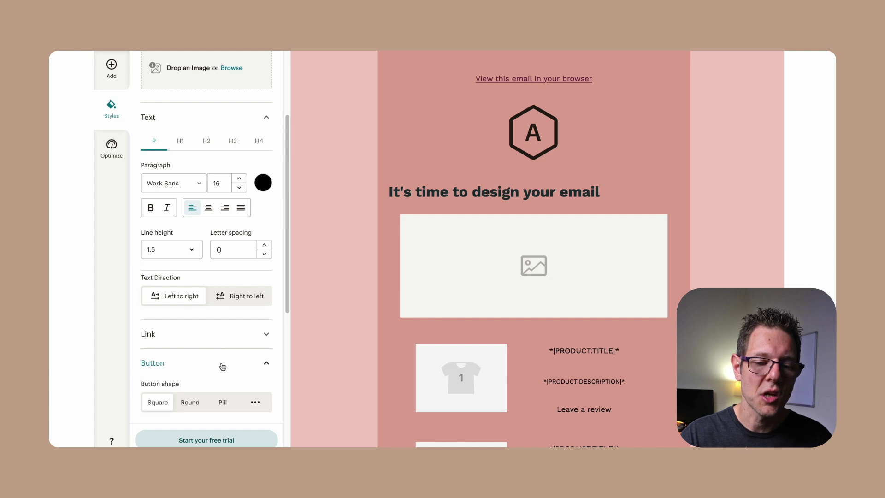
{"action": "scroll", "coordinate": [224, 357], "scroll_direction": "down", "scroll_amount": 5}
{"action": "scroll", "coordinate": [217, 249], "scroll_direction": "down", "scroll_amount": 2}
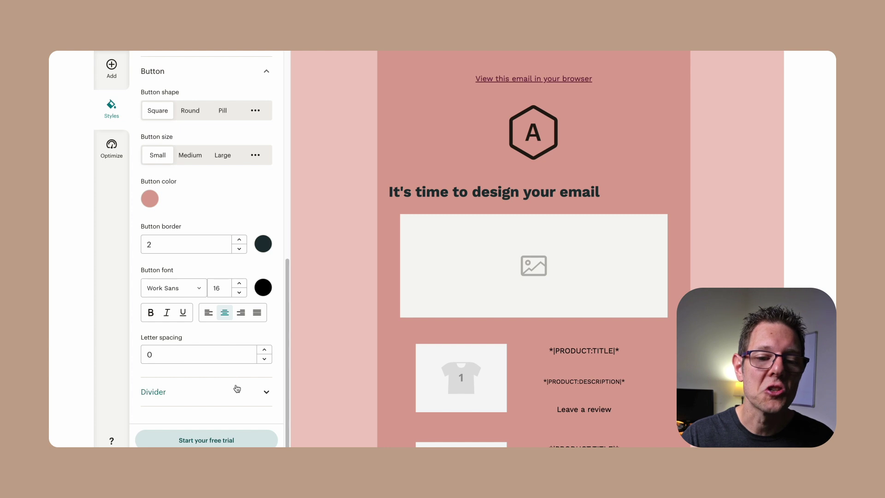
{"action": "left_click", "coordinate": [256, 391]}
{"action": "scroll", "coordinate": [256, 372], "scroll_direction": "down", "scroll_amount": 3}
{"action": "scroll", "coordinate": [227, 369], "scroll_direction": "up", "scroll_amount": 1}
{"action": "scroll", "coordinate": [227, 369], "scroll_direction": "up", "scroll_amount": 5}
Check the optimization tips for link and merge tag errors, and return to the available content blocks
{"action": "left_click", "coordinate": [111, 154]}
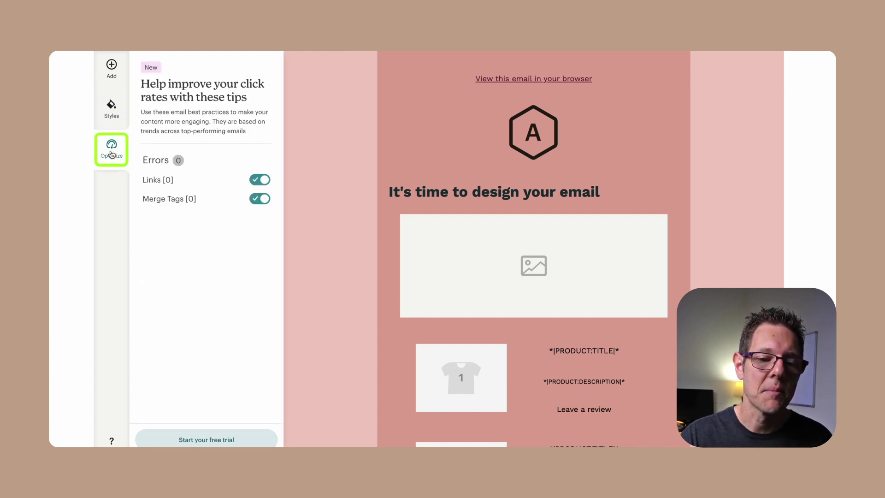
{"action": "left_click", "coordinate": [116, 75]}
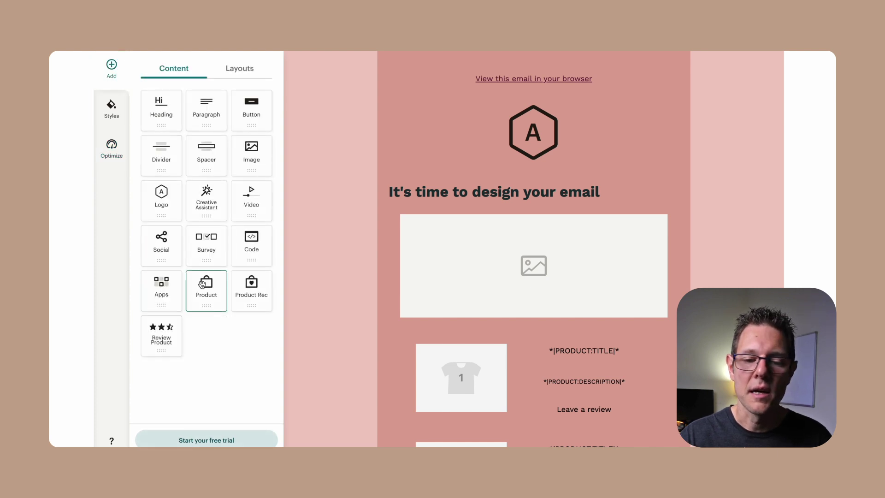
Try an Apps block between the heading and the image placeholder, look through the available apps, and leave without choosing one
{"action": "left_click_drag", "start_coordinate": [162, 286], "coordinate": [476, 207]}
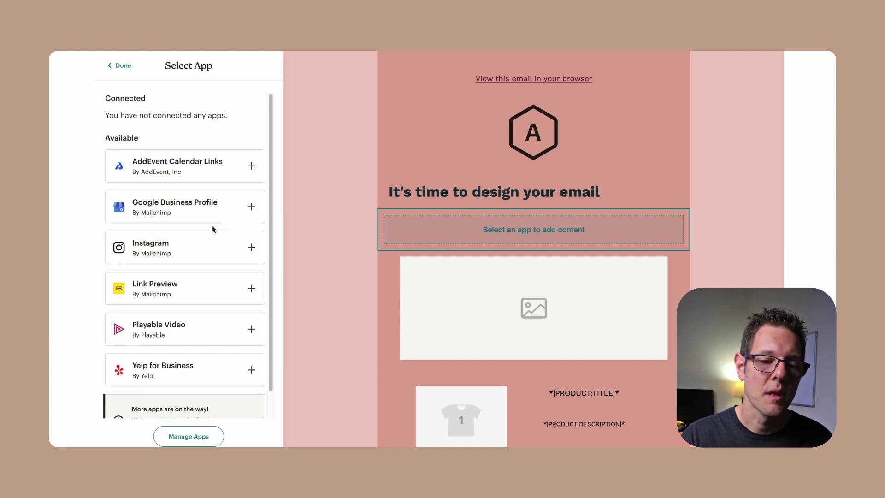
{"action": "scroll", "coordinate": [212, 229], "scroll_direction": "down", "scroll_amount": 2}
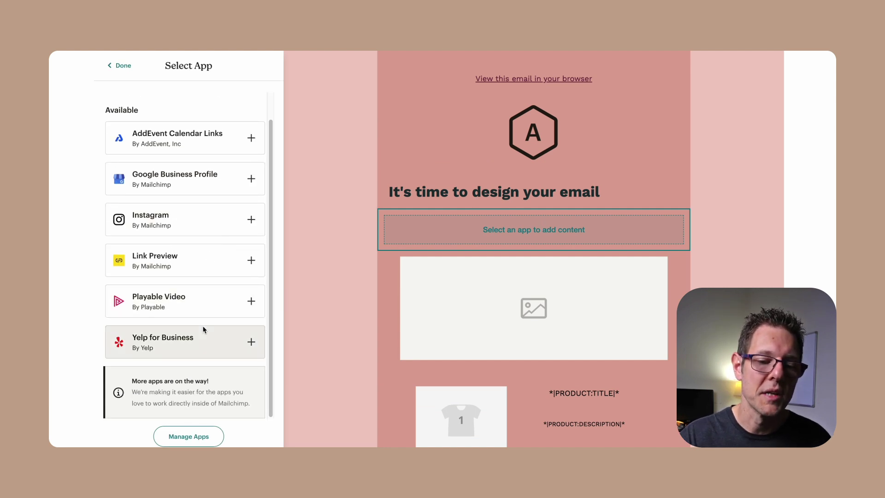
{"action": "left_click", "coordinate": [116, 65]}
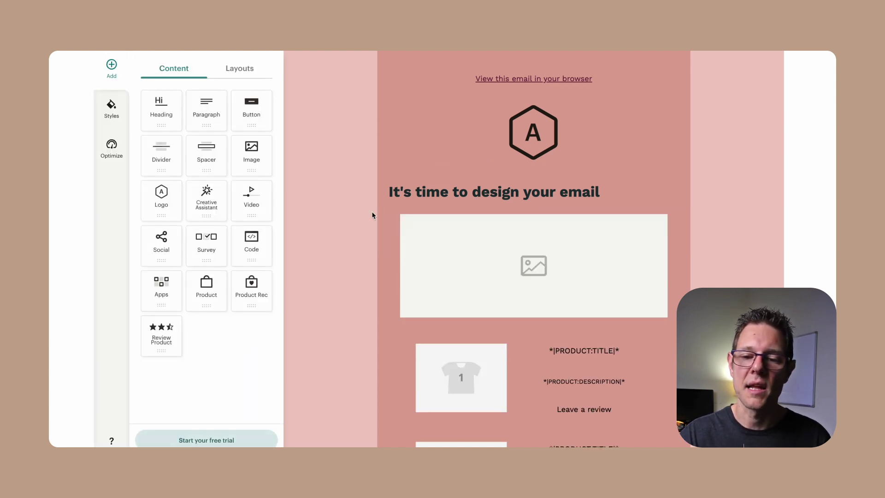
Look over the whole email and inspect the settings of individual blocks, including the footer, heading and image placeholder
{"action": "scroll", "coordinate": [511, 305], "scroll_direction": "down", "scroll_amount": 3}
{"action": "scroll", "coordinate": [511, 305], "scroll_direction": "down", "scroll_amount": 15}
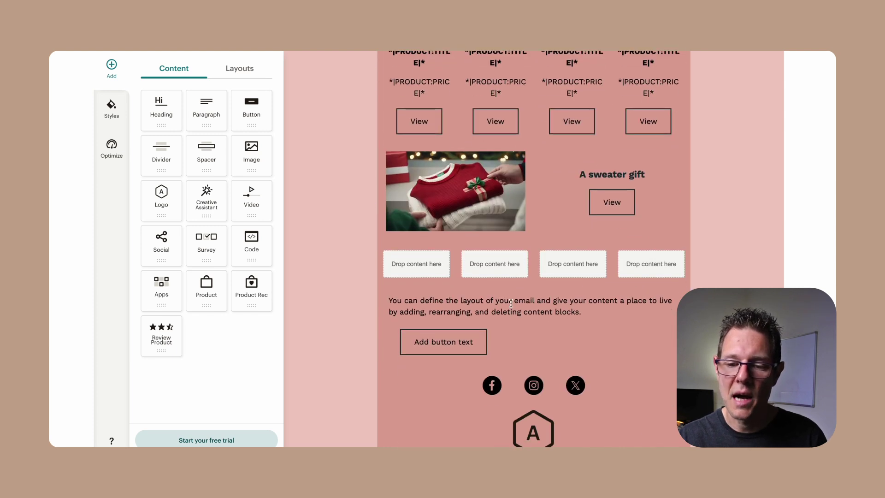
{"action": "left_click", "coordinate": [435, 286]}
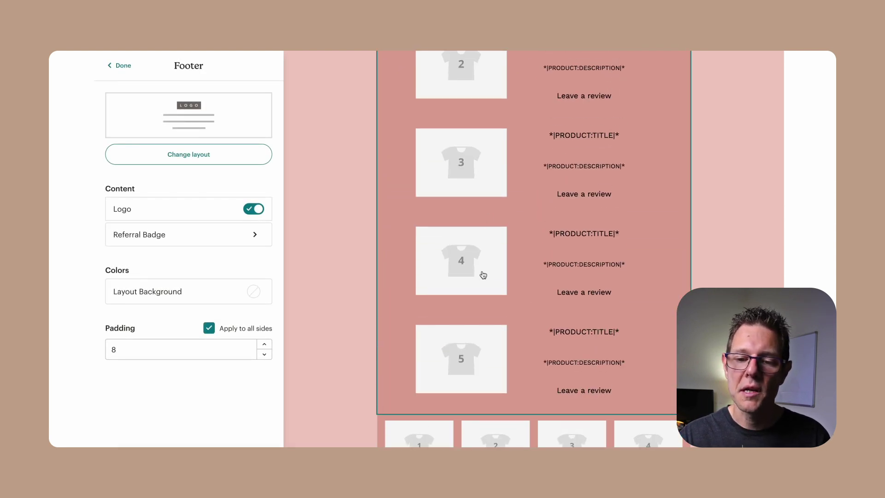
{"action": "scroll", "coordinate": [483, 275], "scroll_direction": "up", "scroll_amount": 7}
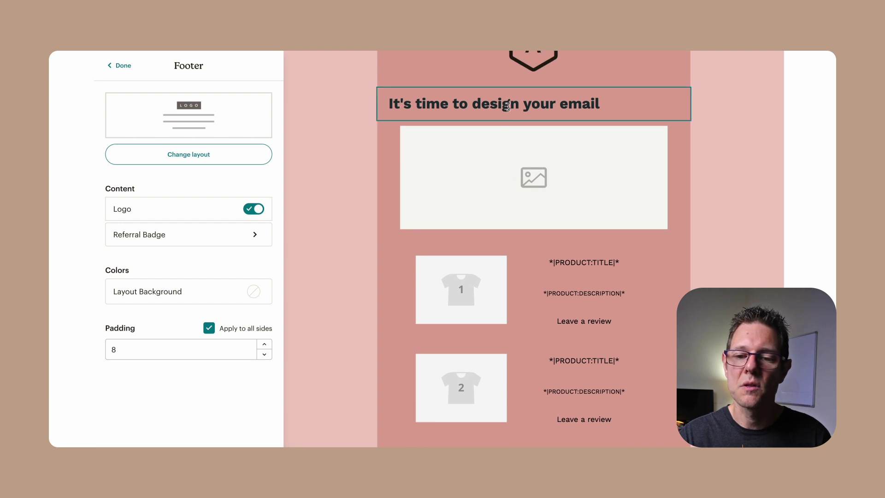
{"action": "left_click", "coordinate": [506, 92]}
{"action": "left_click", "coordinate": [656, 214]}
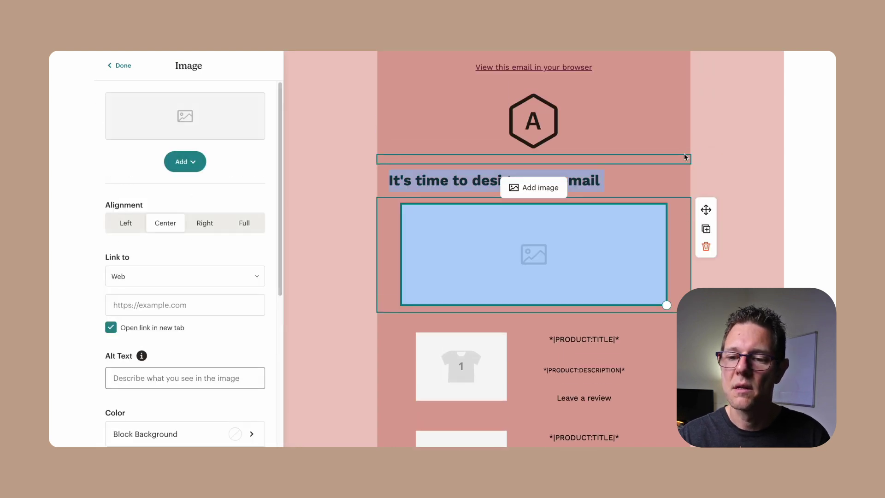
{"action": "left_click", "coordinate": [684, 171]}
{"action": "left_click", "coordinate": [707, 171]}
{"action": "scroll", "coordinate": [642, 297], "scroll_direction": "down", "scroll_amount": 3}
{"action": "left_click", "coordinate": [659, 156]}
{"action": "left_click", "coordinate": [742, 183]}
{"action": "scroll", "coordinate": [626, 242], "scroll_direction": "down", "scroll_amount": 10}
{"action": "scroll", "coordinate": [540, 300], "scroll_direction": "up", "scroll_amount": 6}
{"action": "scroll", "coordinate": [540, 301], "scroll_direction": "up", "scroll_amount": 3}
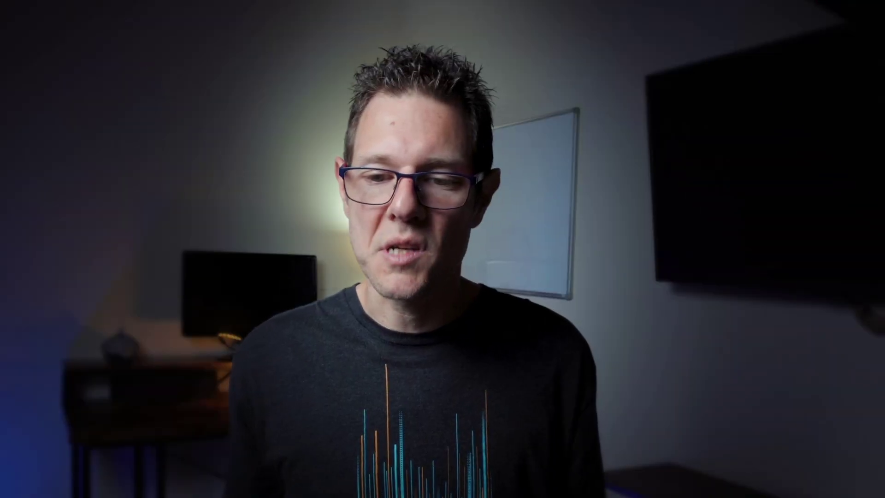
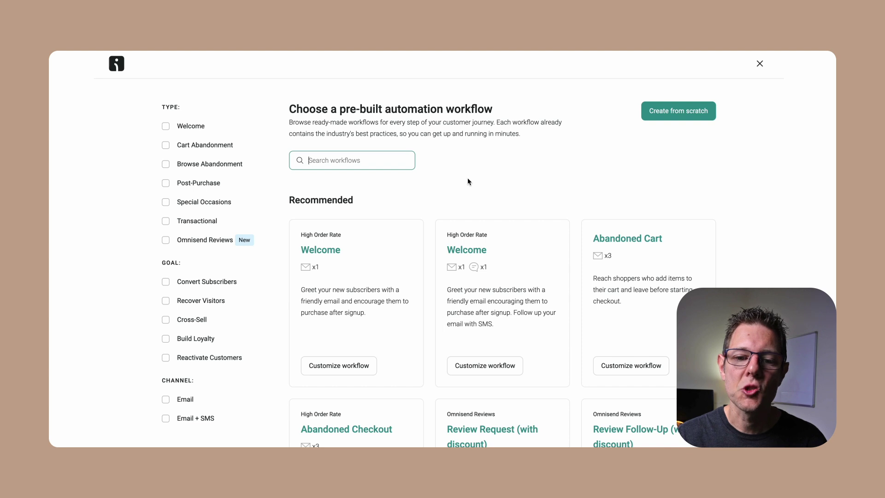
Look through Omnisend's pre-built automation workflows and the available type, goal and channel filters
{"action": "scroll", "coordinate": [440, 314], "scroll_direction": "down", "scroll_amount": 20}
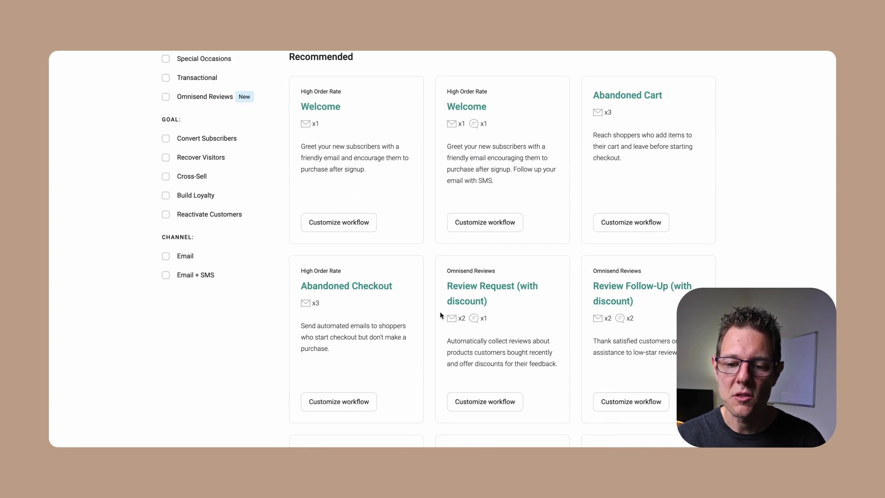
{"action": "scroll", "coordinate": [439, 311], "scroll_direction": "down", "scroll_amount": 10}
{"action": "scroll", "coordinate": [439, 311], "scroll_direction": "up", "scroll_amount": 20}
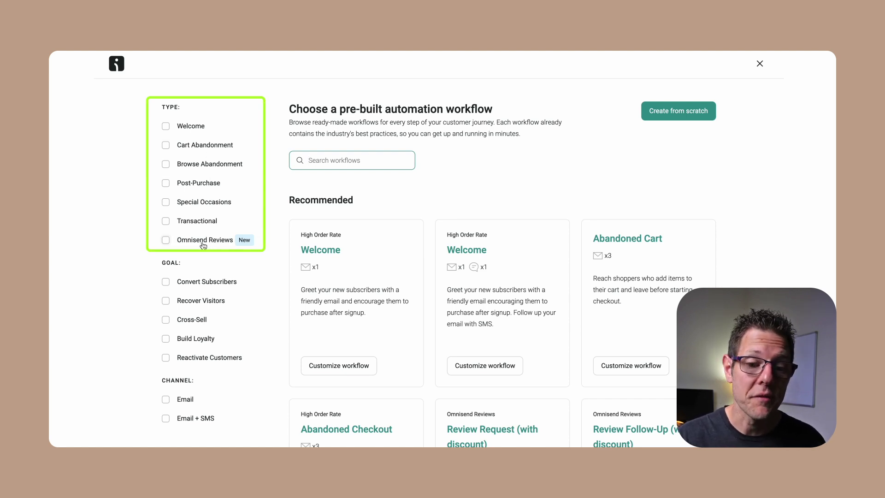
{"action": "scroll", "coordinate": [239, 210], "scroll_direction": "down", "scroll_amount": 3}
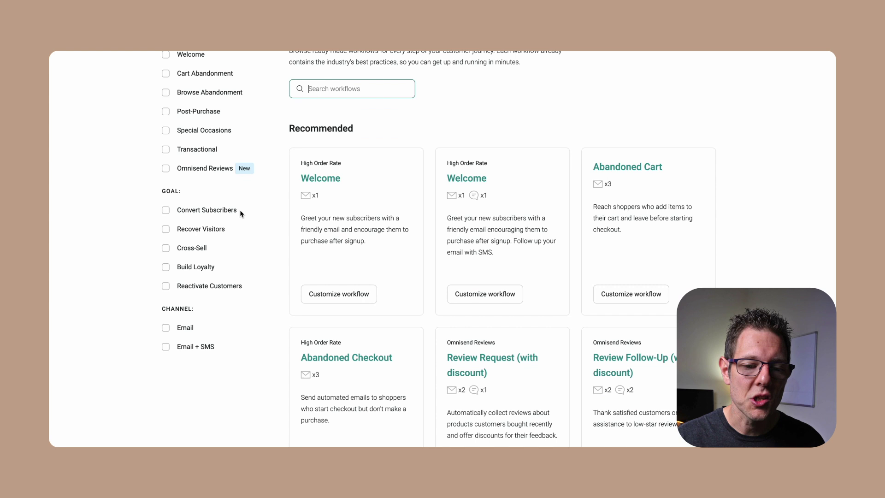
{"action": "scroll", "coordinate": [214, 243], "scroll_direction": "down", "scroll_amount": 3}
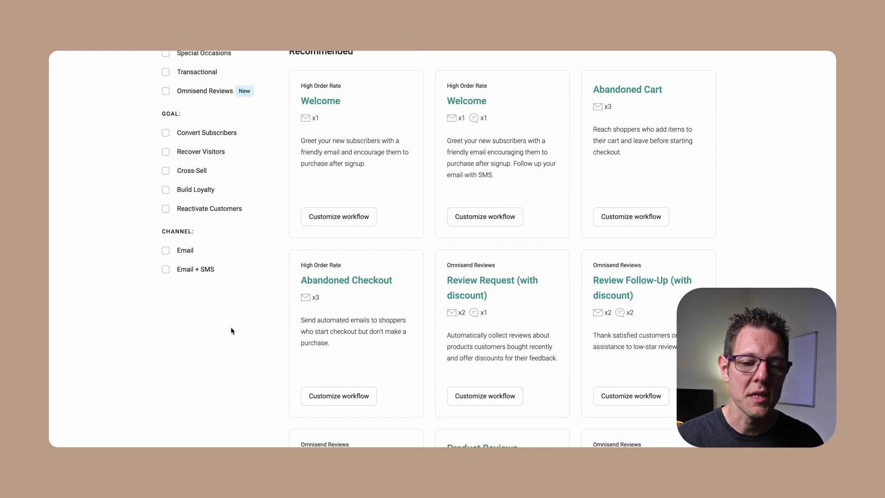
{"action": "scroll", "coordinate": [230, 326], "scroll_direction": "up", "scroll_amount": 6}
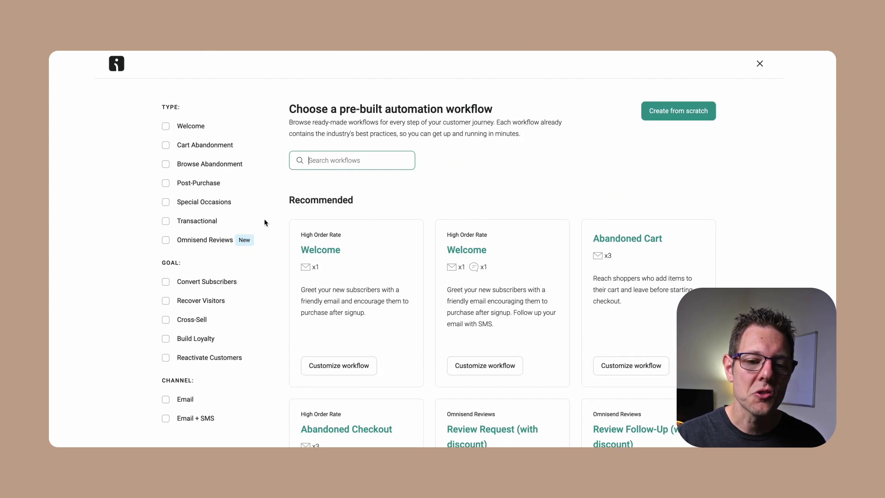
Filter the pre-built workflows by the Cart Abandonment type and look through the matching templates
{"action": "left_click", "coordinate": [166, 146]}
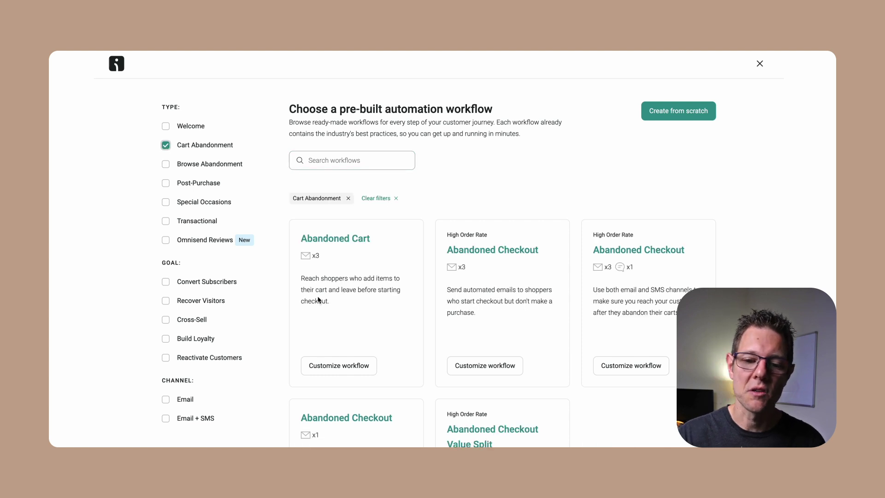
{"action": "scroll", "coordinate": [452, 310], "scroll_direction": "down", "scroll_amount": 3}
{"action": "scroll", "coordinate": [460, 310], "scroll_direction": "up", "scroll_amount": 1}
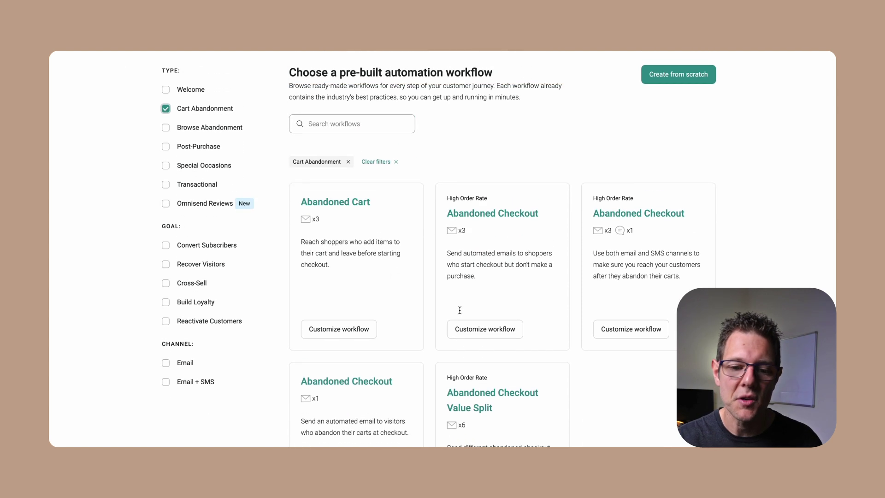
{"action": "scroll", "coordinate": [440, 277], "scroll_direction": "down", "scroll_amount": 4}
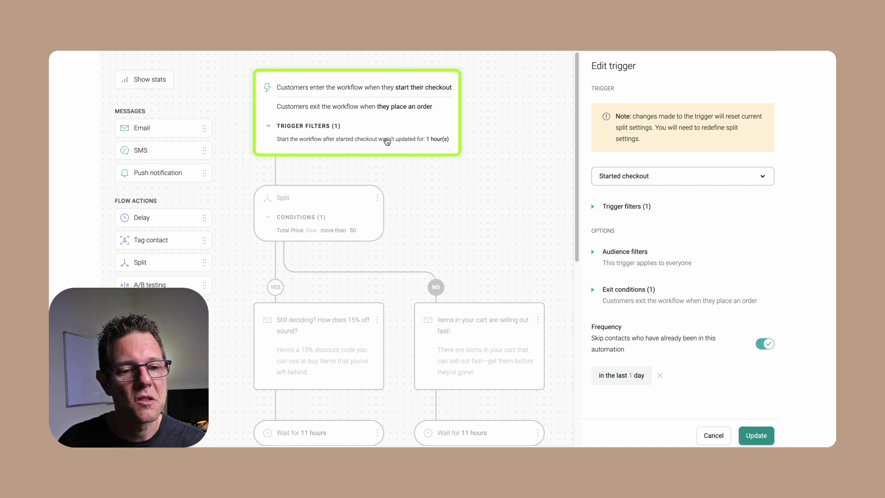
Review the available trigger events and set the abandoned checkout workflow's trigger to Added product to cart
{"action": "left_click", "coordinate": [664, 181]}
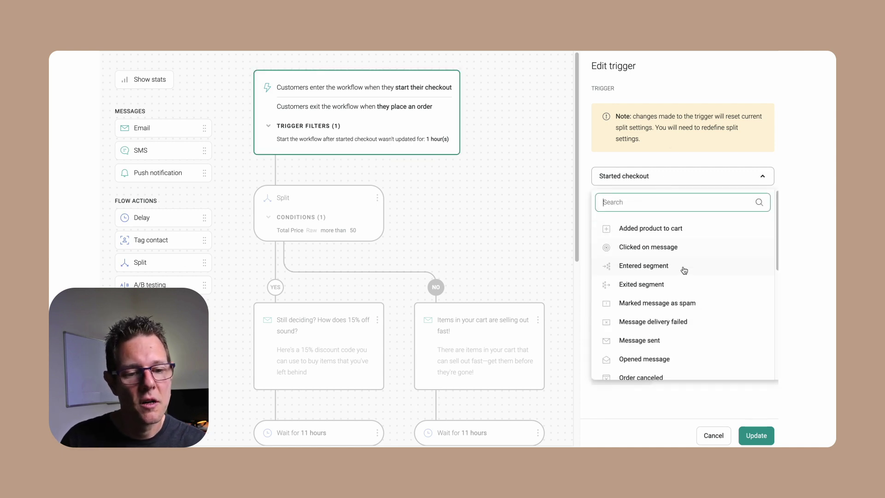
{"action": "scroll", "coordinate": [686, 267], "scroll_direction": "down", "scroll_amount": 6}
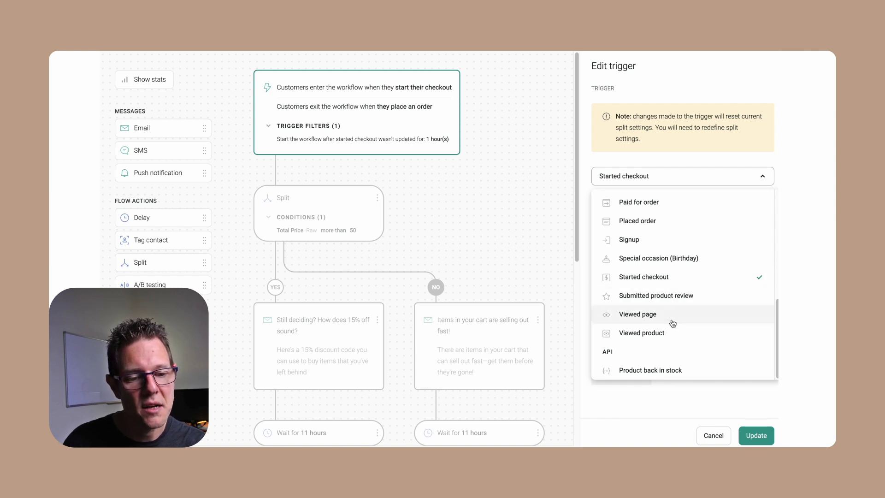
{"action": "scroll", "coordinate": [674, 258], "scroll_direction": "up", "scroll_amount": 4}
{"action": "scroll", "coordinate": [676, 253], "scroll_direction": "down", "scroll_amount": 1}
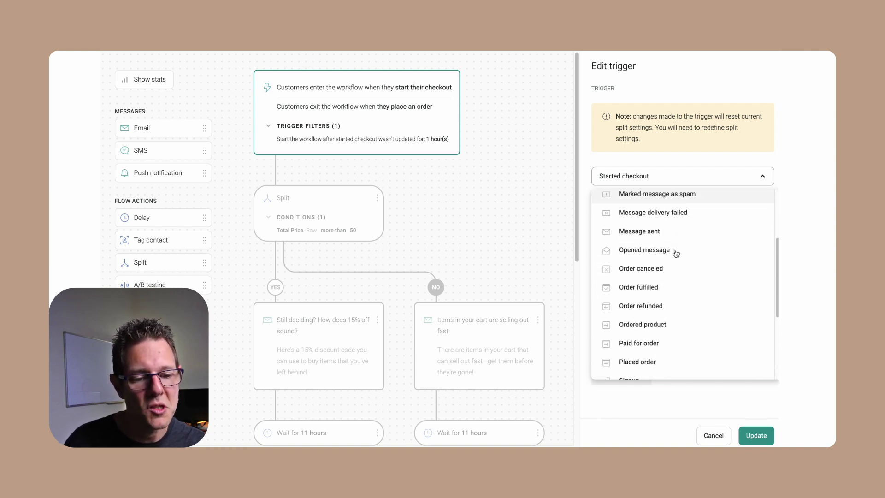
{"action": "scroll", "coordinate": [675, 254], "scroll_direction": "up", "scroll_amount": 4}
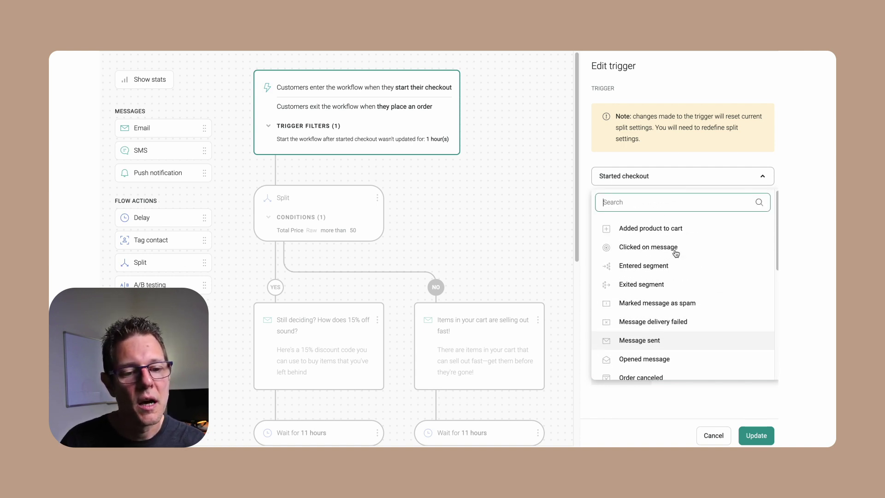
{"action": "left_click", "coordinate": [654, 230]}
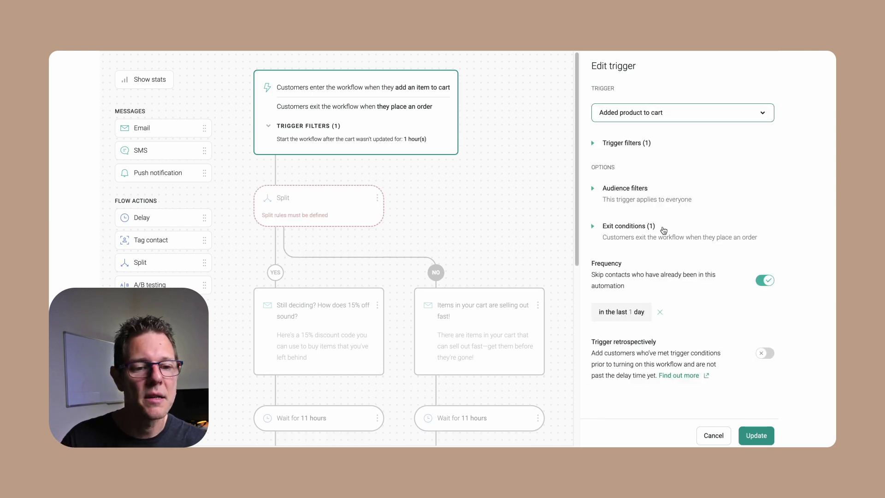
Examine the trigger filter choices and the inactivity time setting, leaving the filter selection empty
{"action": "left_click", "coordinate": [593, 143]}
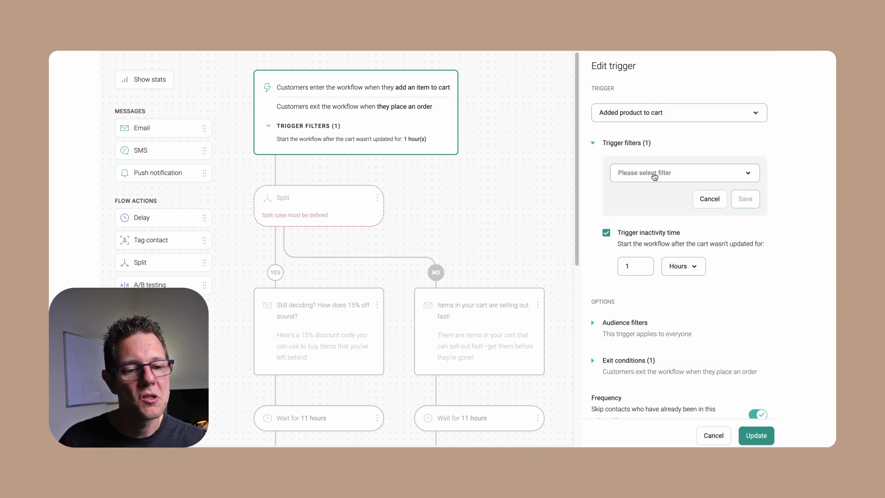
{"action": "left_click", "coordinate": [654, 174]}
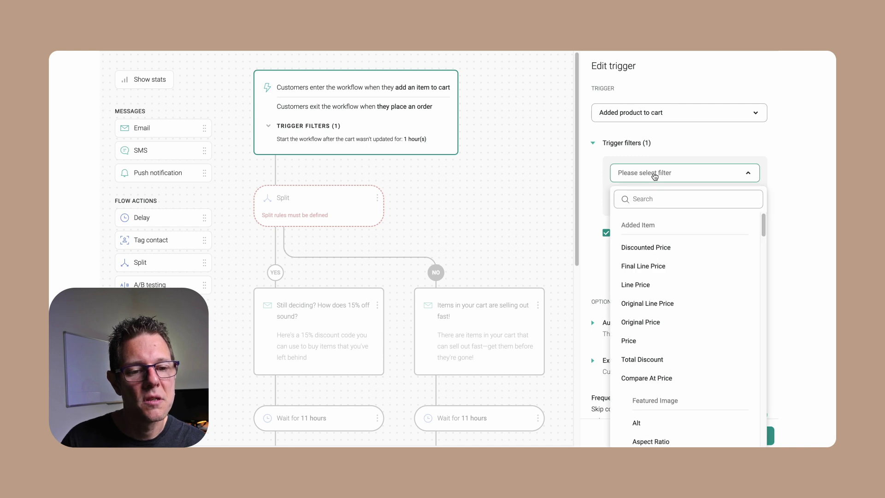
{"action": "left_click", "coordinate": [593, 158]}
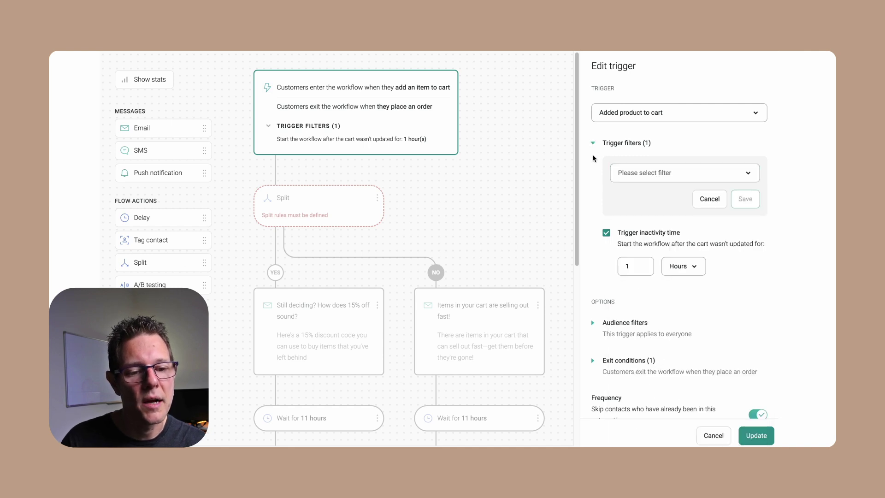
{"action": "left_click", "coordinate": [593, 143]}
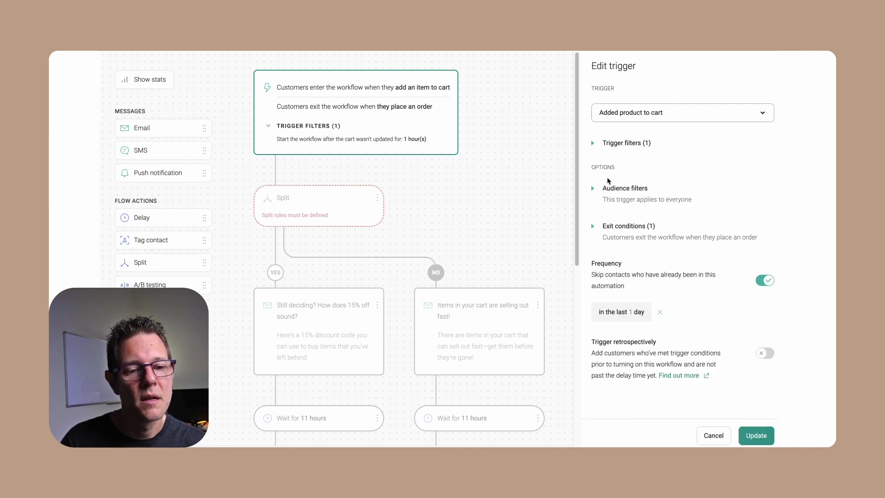
Set the trigger inactivity time in the cart workflow's trigger filters to 30 minutes
{"action": "left_click", "coordinate": [592, 143]}
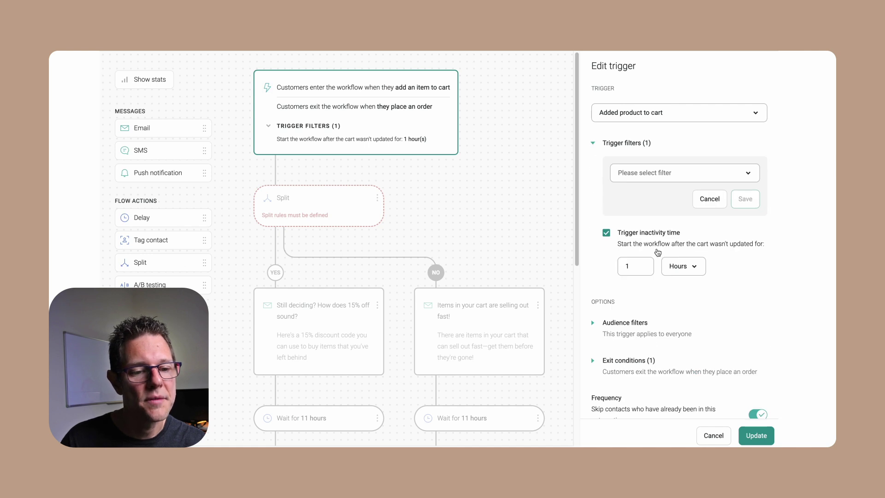
{"action": "left_click", "coordinate": [645, 268]}
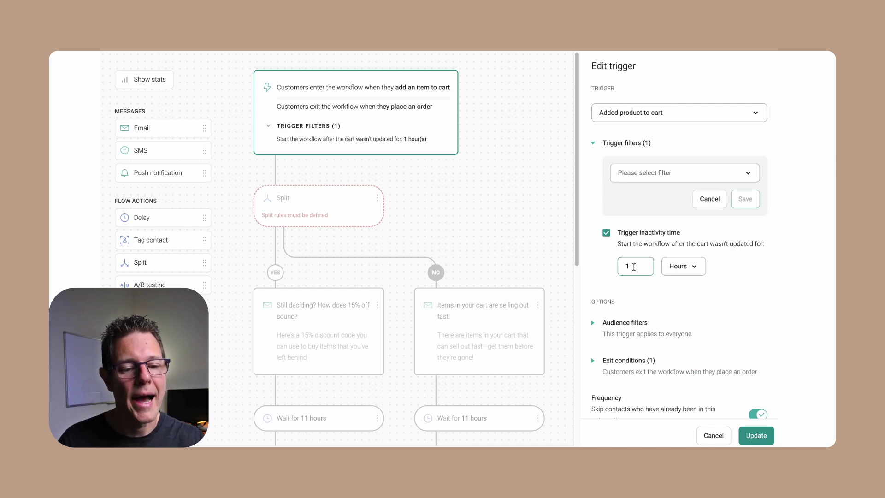
{"action": "key", "text": "BackSpace"}
{"action": "type", "text": "30"}
{"action": "left_click", "coordinate": [691, 271]}
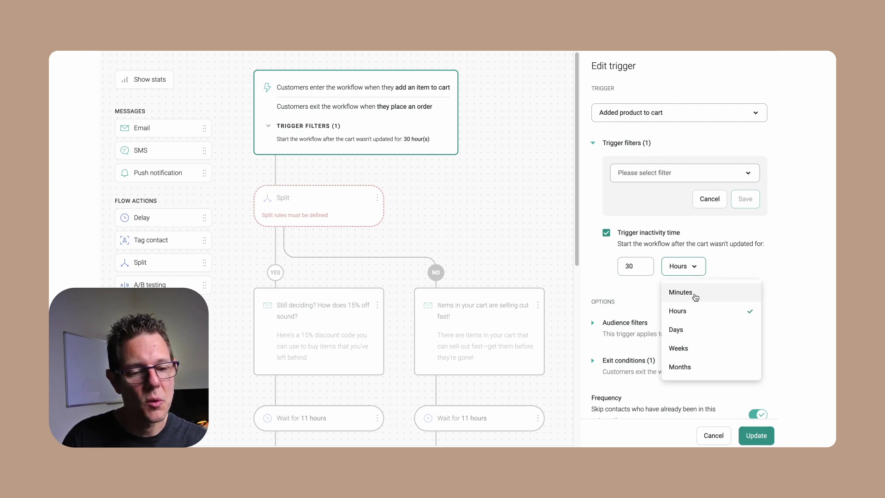
{"action": "left_click", "coordinate": [695, 295]}
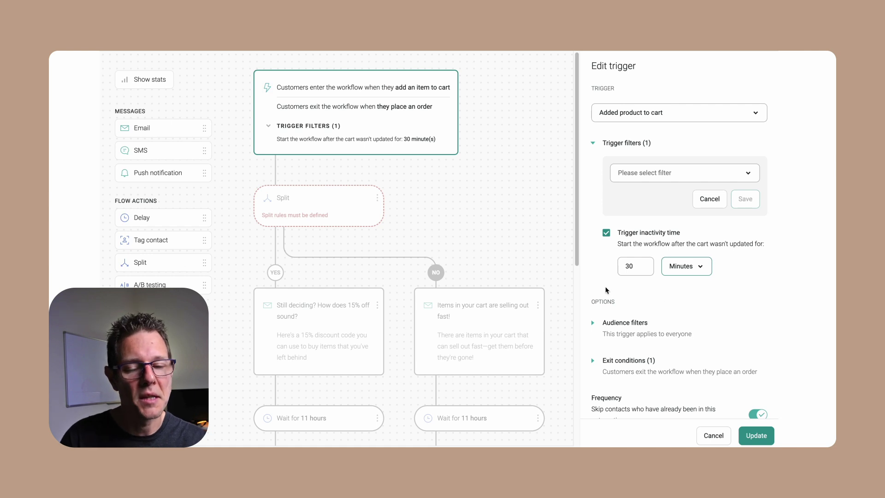
Review the audience filter choices available for the trigger, leaving the filter selection empty
{"action": "scroll", "coordinate": [607, 290], "scroll_direction": "down", "scroll_amount": 2}
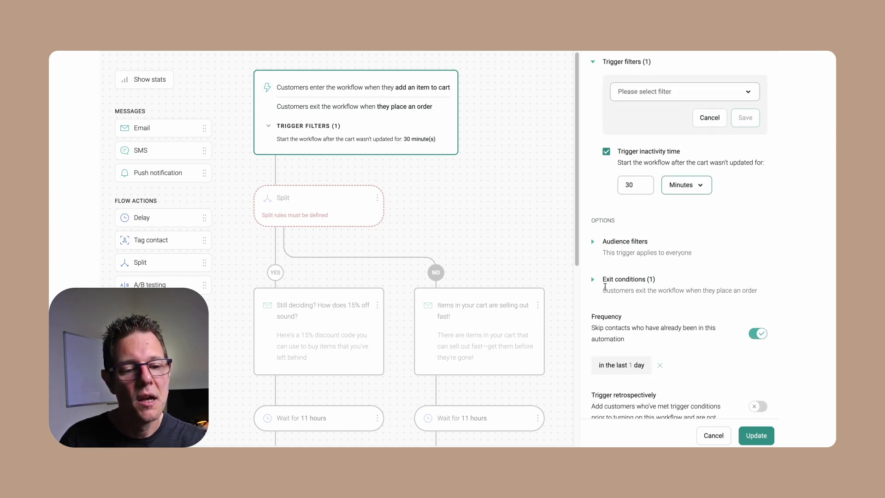
{"action": "left_click", "coordinate": [593, 243]}
{"action": "scroll", "coordinate": [593, 244], "scroll_direction": "down", "scroll_amount": 1}
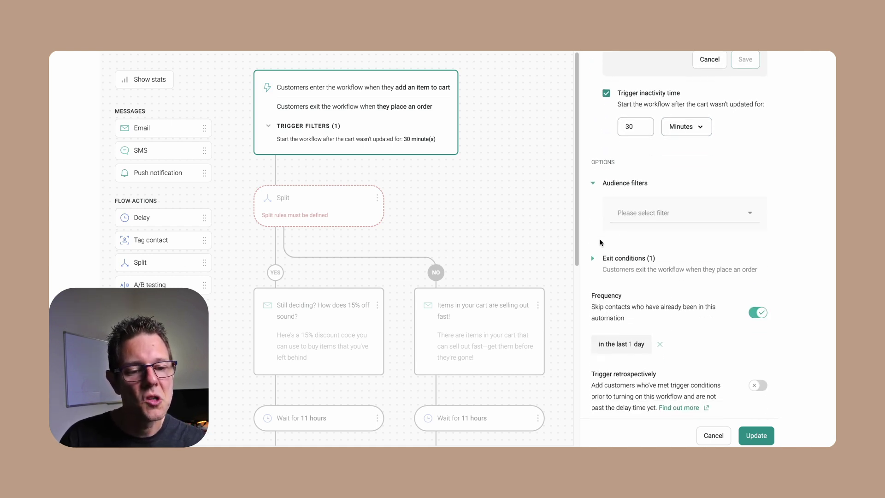
{"action": "left_click", "coordinate": [662, 213]}
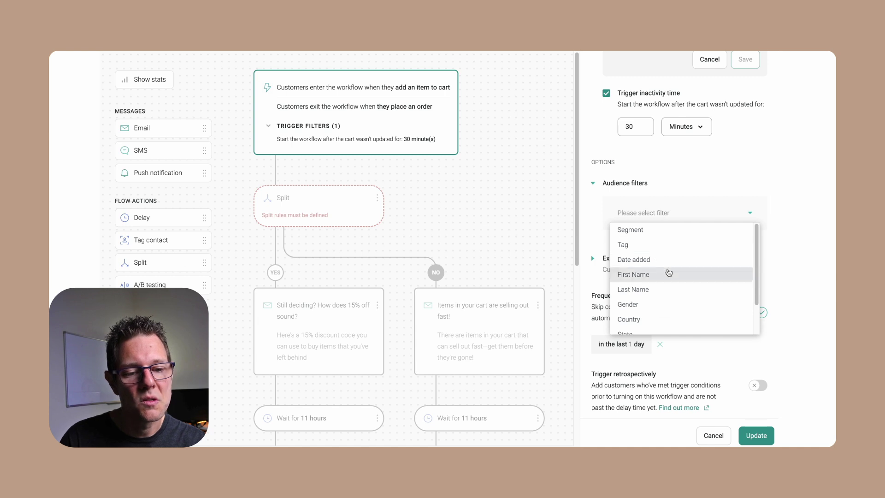
{"action": "scroll", "coordinate": [636, 279], "scroll_direction": "down", "scroll_amount": 1}
{"action": "scroll", "coordinate": [636, 283], "scroll_direction": "up", "scroll_amount": 1}
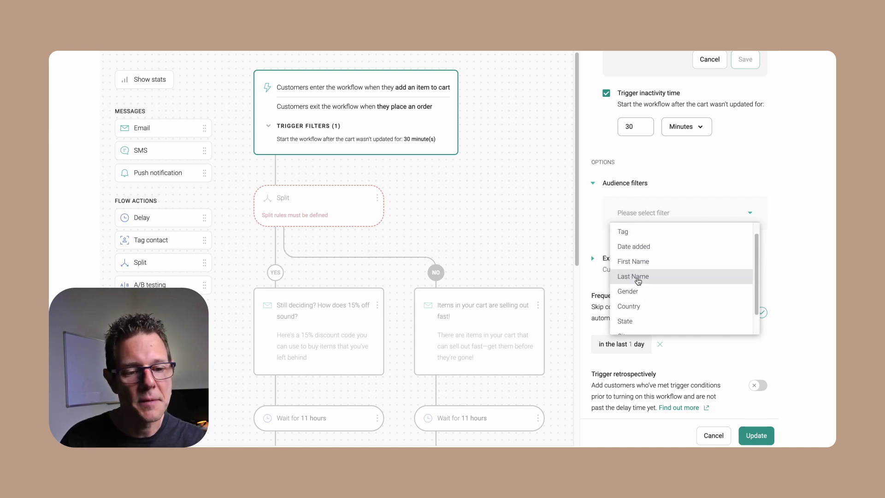
{"action": "left_click", "coordinate": [593, 185]}
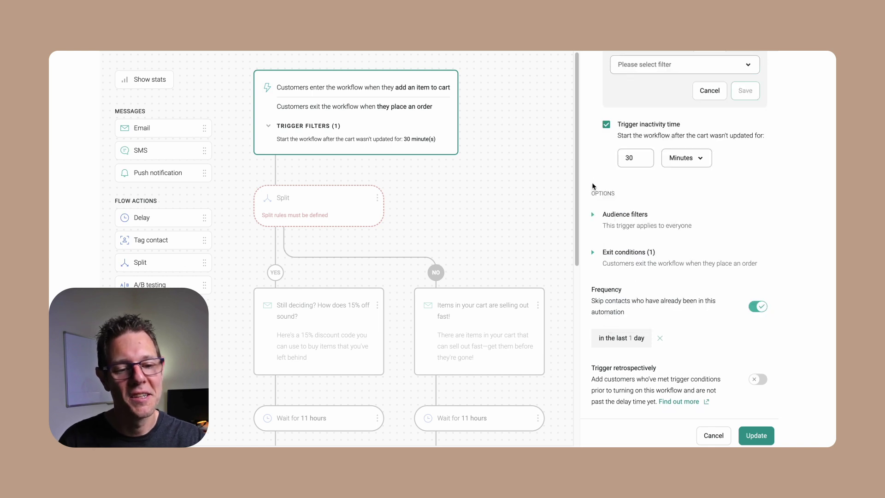
Examine the events available as exit conditions for the workflow, keeping Placed order as Condition 1
{"action": "left_click", "coordinate": [593, 254]}
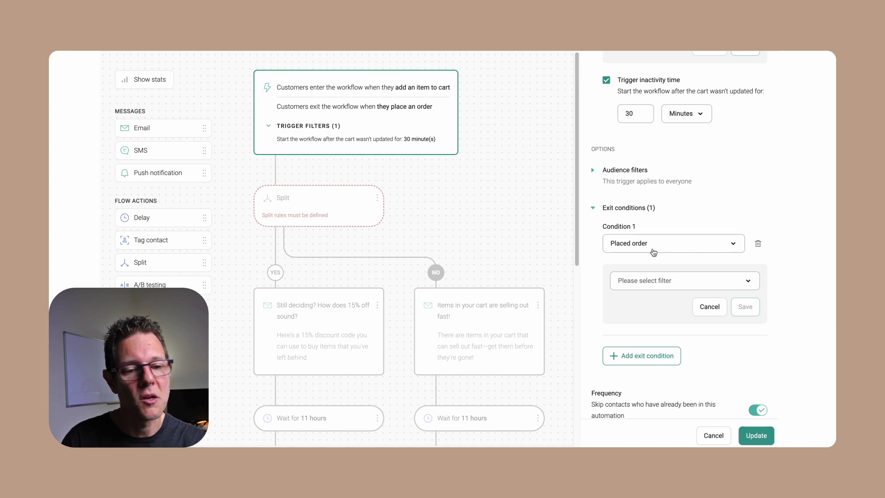
{"action": "left_click", "coordinate": [654, 249]}
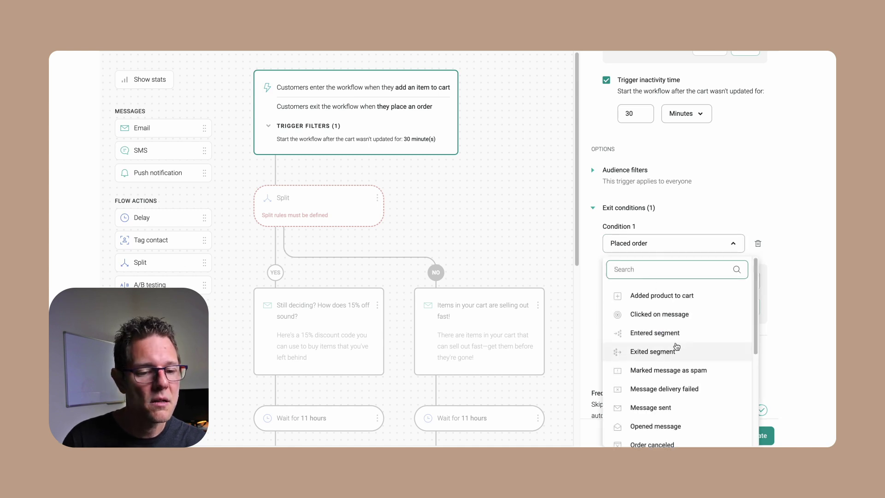
{"action": "scroll", "coordinate": [676, 347], "scroll_direction": "down", "scroll_amount": 1}
{"action": "scroll", "coordinate": [677, 346], "scroll_direction": "down", "scroll_amount": 1}
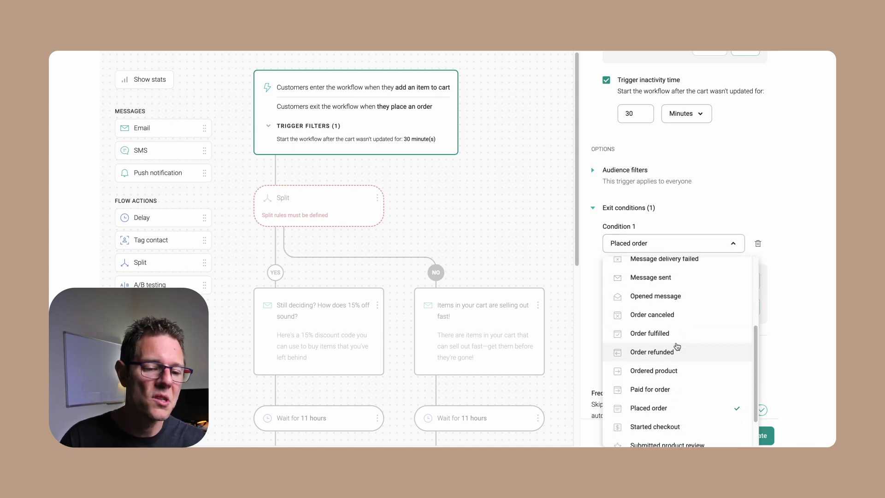
{"action": "scroll", "coordinate": [677, 347], "scroll_direction": "down", "scroll_amount": 1}
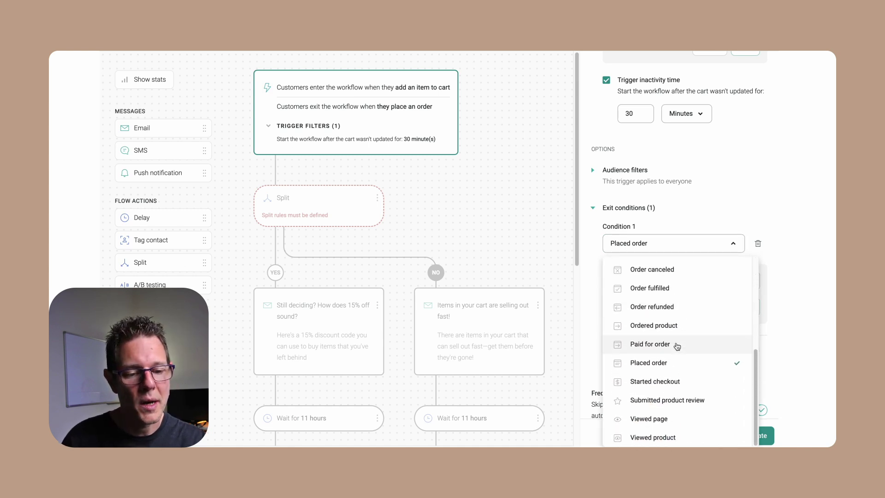
{"action": "scroll", "coordinate": [677, 346], "scroll_direction": "up", "scroll_amount": 3}
{"action": "left_click", "coordinate": [710, 214]}
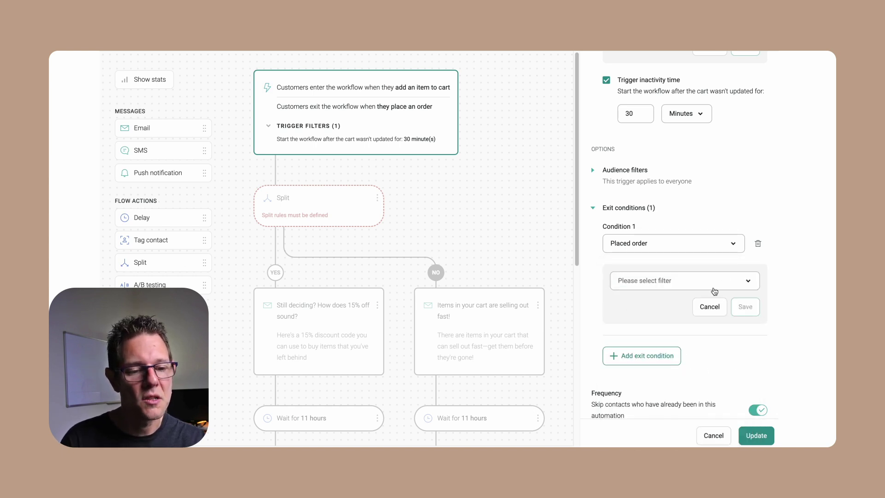
{"action": "scroll", "coordinate": [596, 314], "scroll_direction": "down", "scroll_amount": 1}
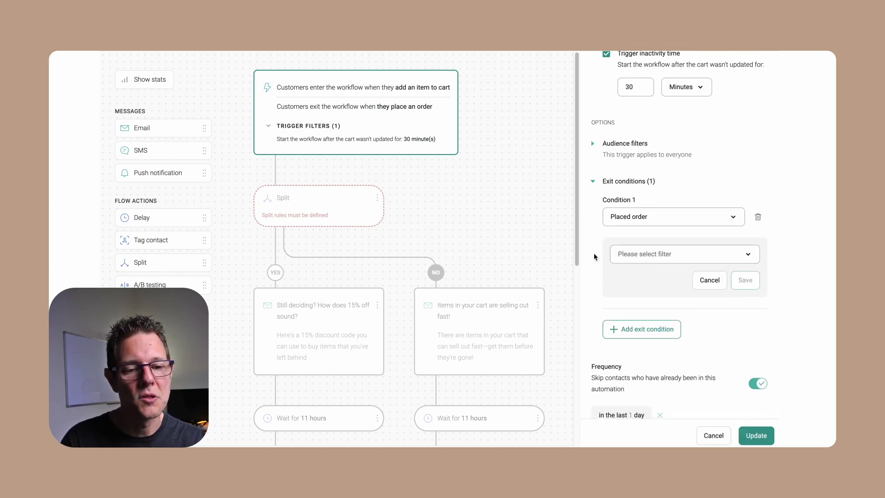
{"action": "left_click", "coordinate": [594, 182]}
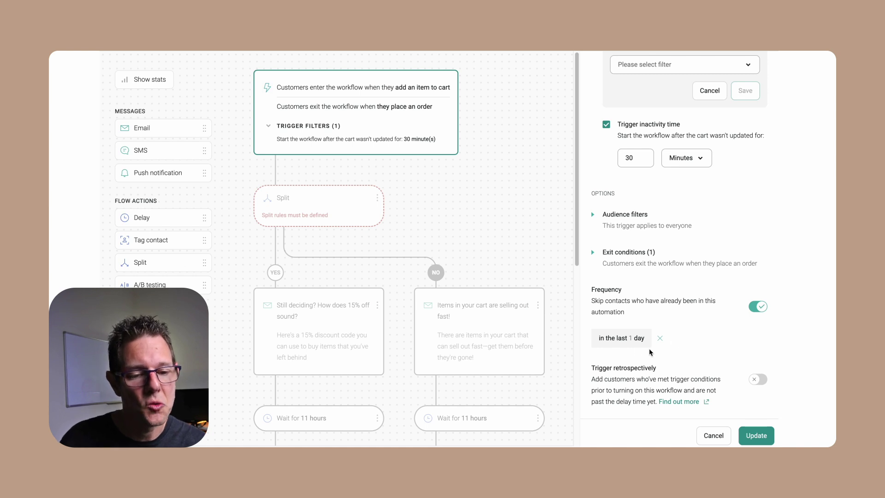
Check the time units available for the frequency limit and apply the updated trigger settings
{"action": "left_click", "coordinate": [628, 340]}
{"action": "left_click", "coordinate": [696, 307]}
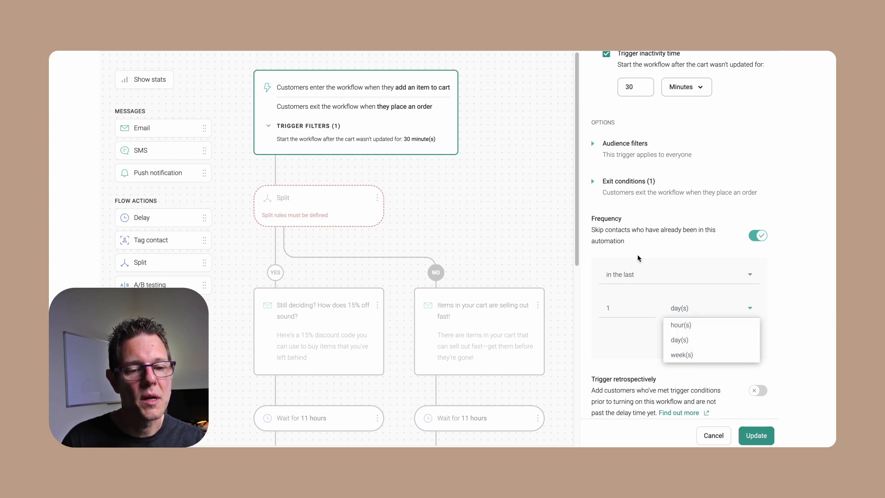
{"action": "left_click", "coordinate": [613, 239]}
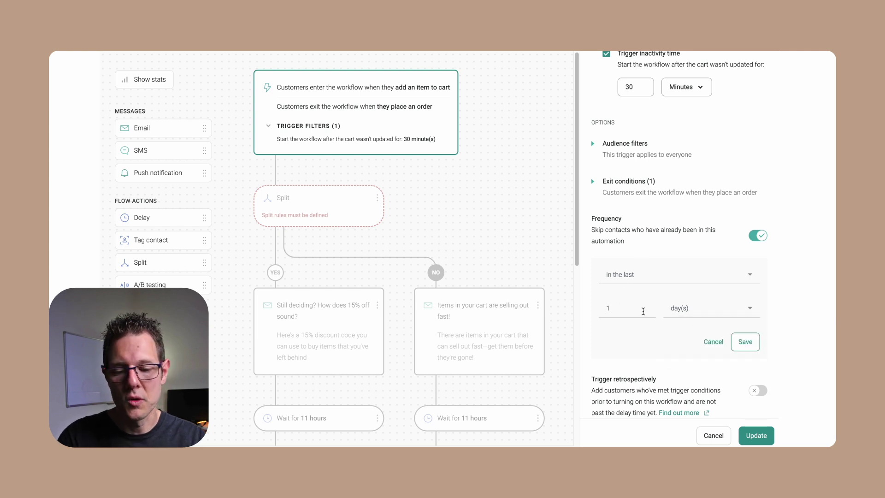
{"action": "left_click", "coordinate": [756, 435]}
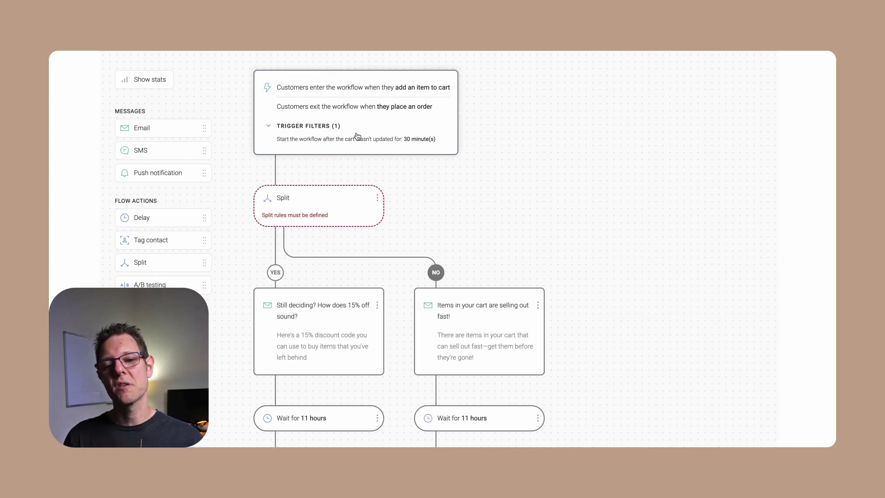
Open the split's settings and explore a Message engagement rule for Clicked on message, including its channel choices
{"action": "scroll", "coordinate": [364, 166], "scroll_direction": "down", "scroll_amount": 1}
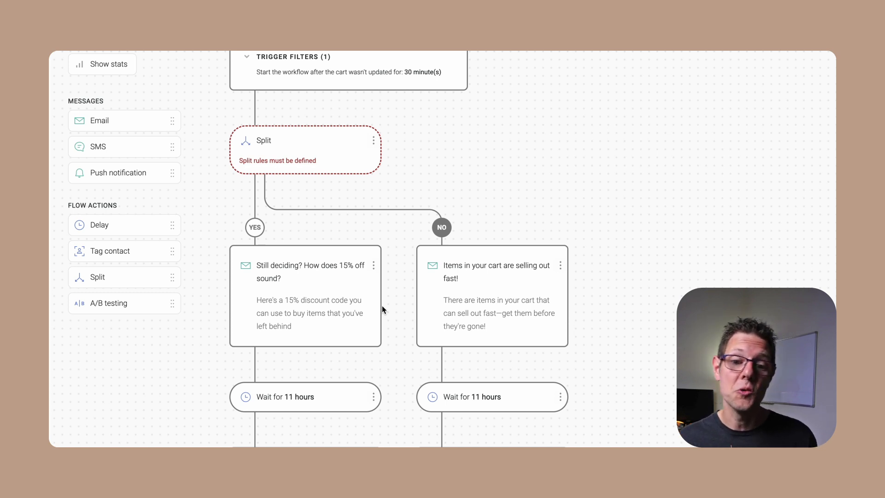
{"action": "left_click", "coordinate": [267, 145]}
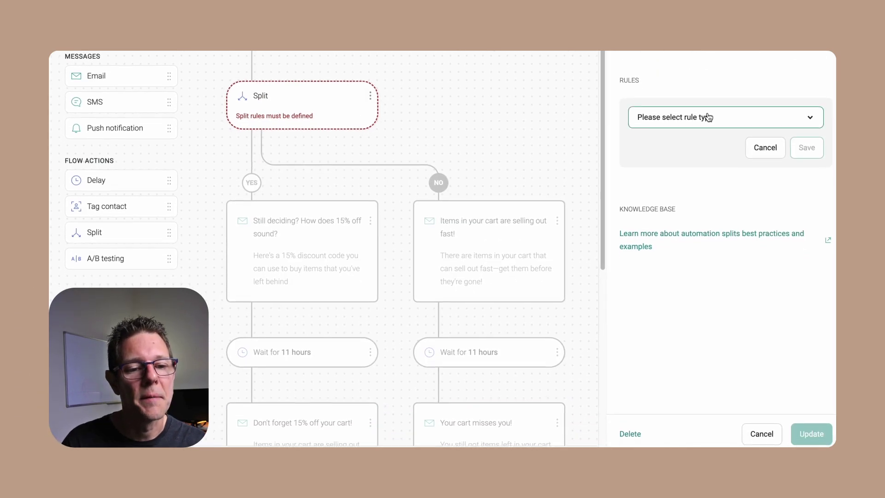
{"action": "left_click", "coordinate": [705, 117]}
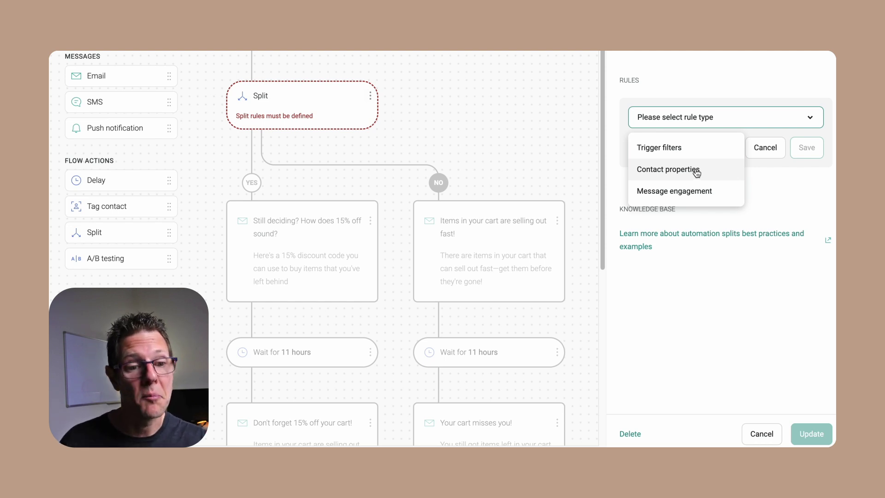
{"action": "left_click", "coordinate": [711, 197]}
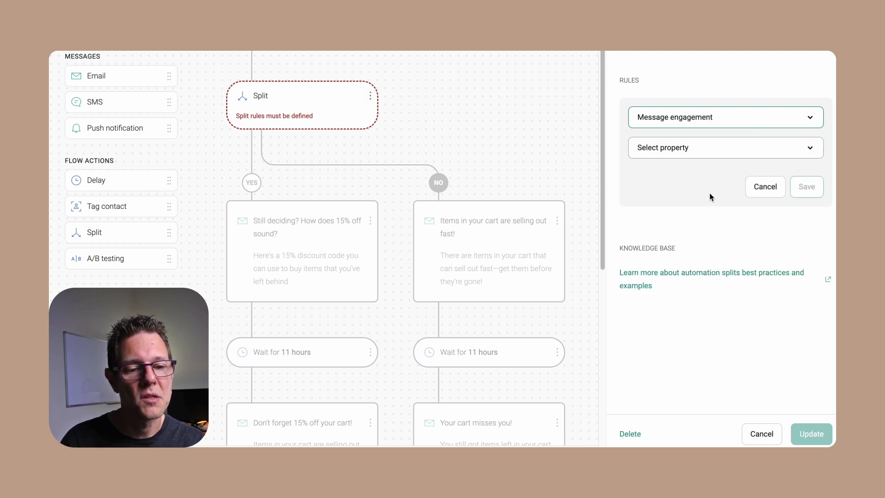
{"action": "left_click", "coordinate": [677, 152]}
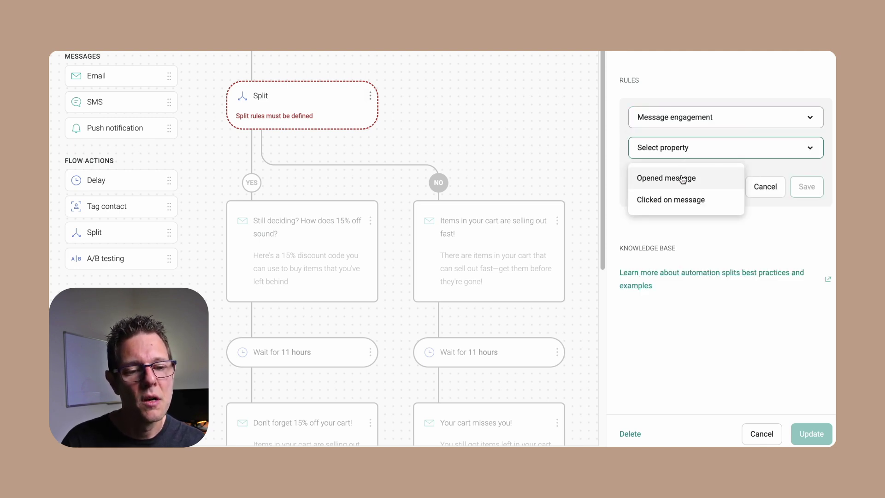
{"action": "left_click", "coordinate": [687, 200]}
{"action": "left_click", "coordinate": [698, 187]}
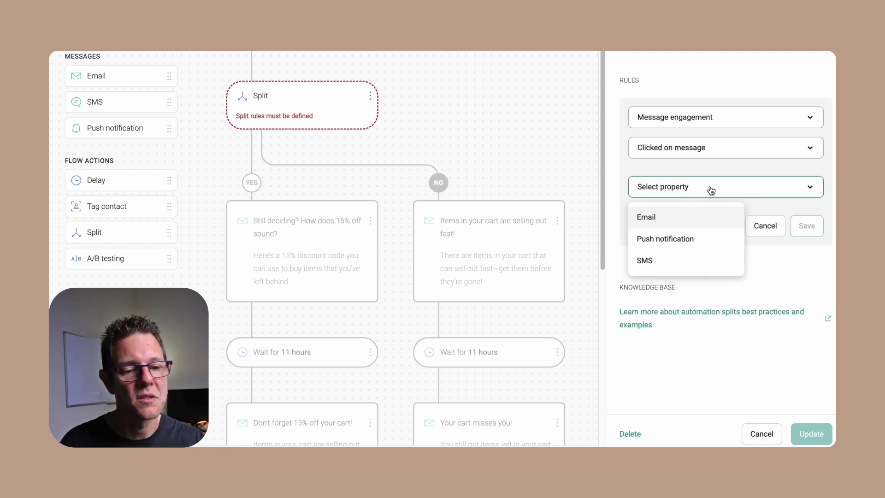
Switch the split rule type to Trigger filters and search the available filters for "pric"
{"action": "left_click", "coordinate": [733, 120]}
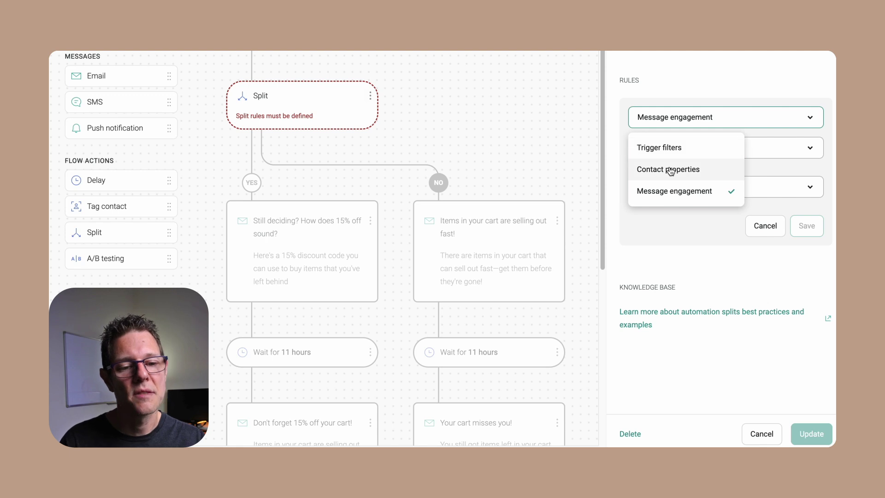
{"action": "left_click", "coordinate": [672, 146]}
{"action": "left_click", "coordinate": [663, 154]}
{"action": "type", "text": "card"}
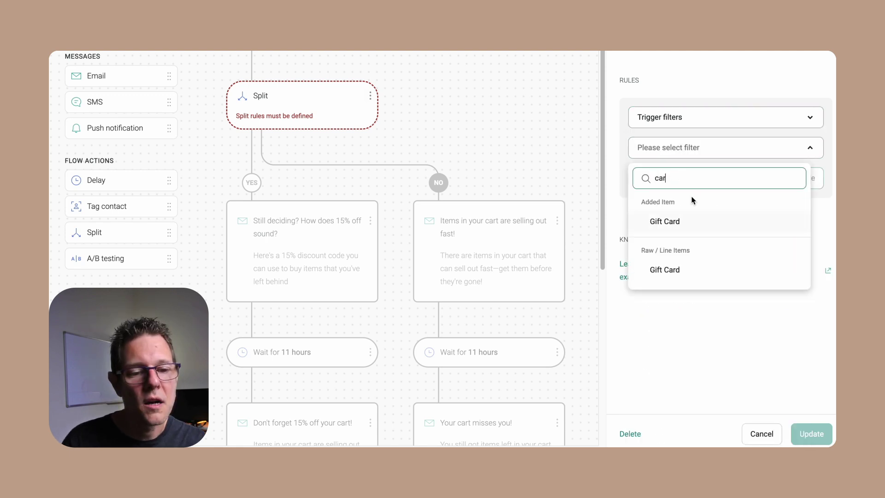
{"action": "key", "text": "BackSpace"}
{"action": "key", "text": "BackSpace"}
{"action": "key", "text": "BackSpace"}
{"action": "key", "text": "BackSpace"}
{"action": "type", "text": "pric"}
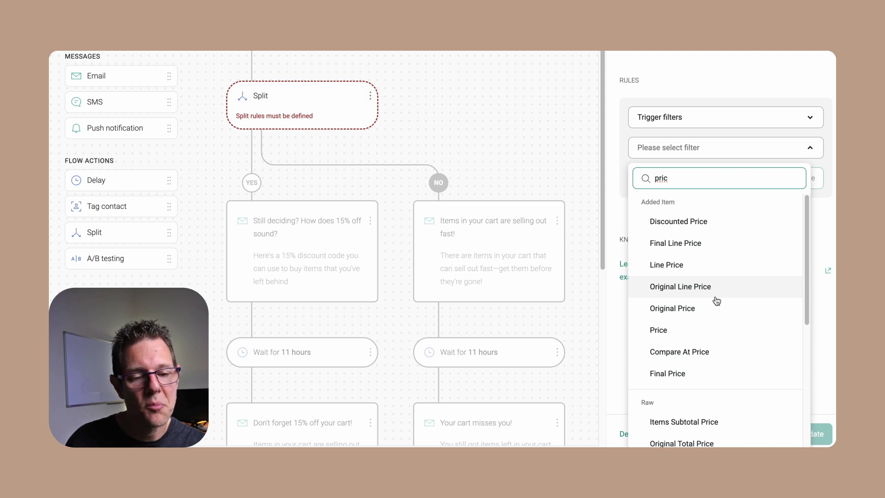
Look through the matching price filters and choose Items Subtotal Price for the split rule
{"action": "scroll", "coordinate": [710, 295], "scroll_direction": "down", "scroll_amount": 1}
{"action": "scroll", "coordinate": [710, 295], "scroll_direction": "down", "scroll_amount": 3}
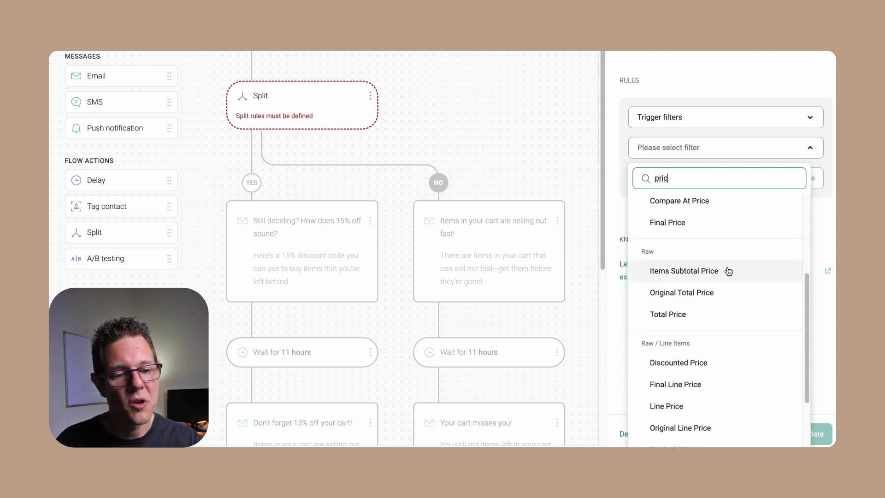
{"action": "scroll", "coordinate": [712, 328], "scroll_direction": "down", "scroll_amount": 2}
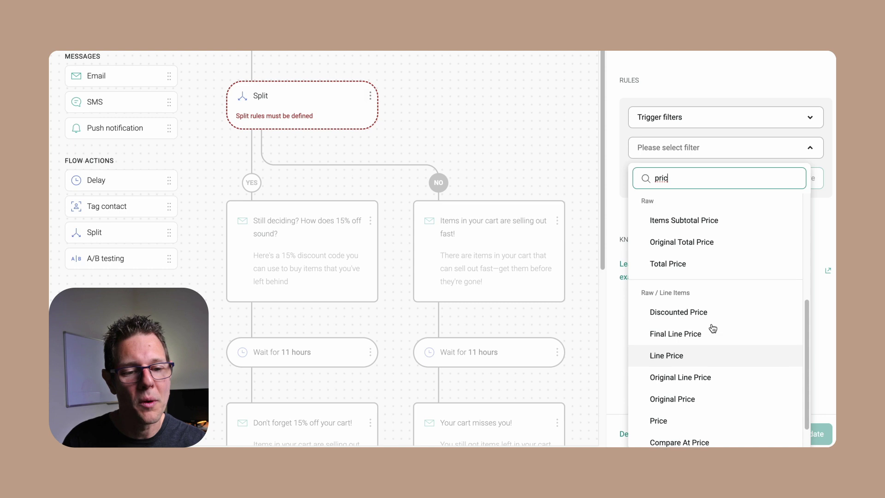
{"action": "scroll", "coordinate": [712, 323], "scroll_direction": "up", "scroll_amount": 1}
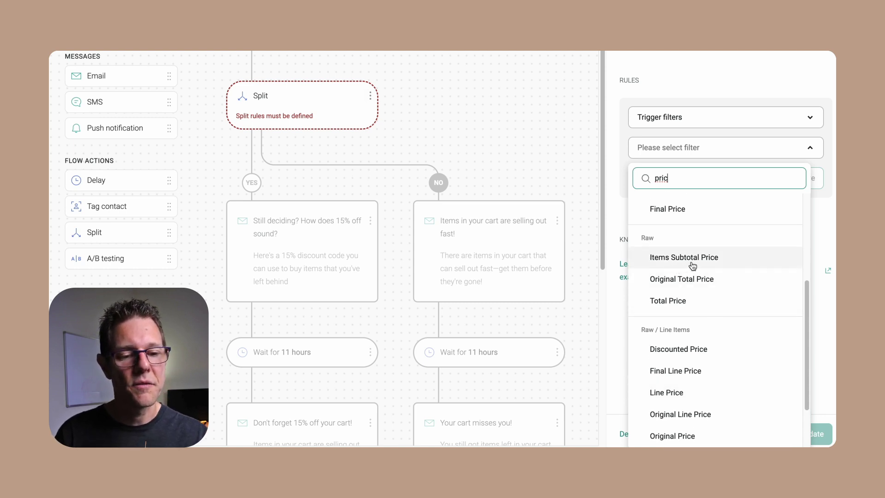
{"action": "scroll", "coordinate": [695, 322], "scroll_direction": "down", "scroll_amount": 2}
{"action": "scroll", "coordinate": [697, 322], "scroll_direction": "up", "scroll_amount": 2}
{"action": "scroll", "coordinate": [697, 321], "scroll_direction": "up", "scroll_amount": 1}
{"action": "left_click", "coordinate": [686, 276]}
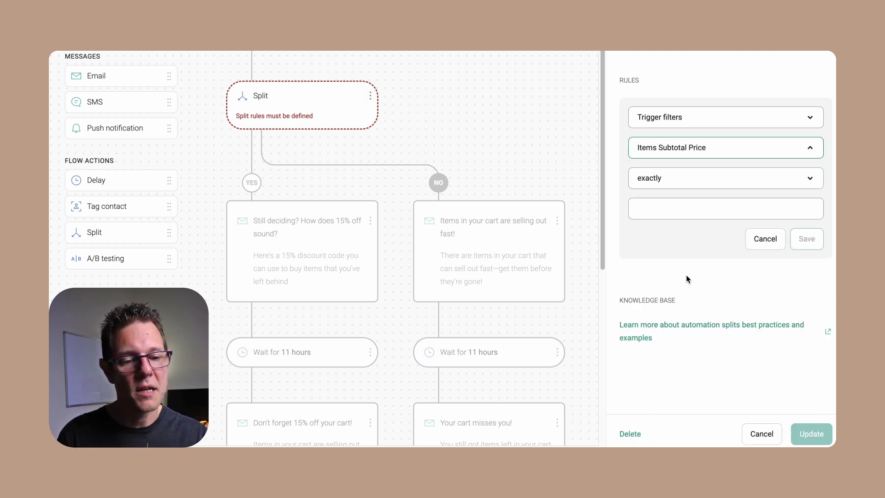
Set the Items Subtotal Price condition to less than 50 and save the split rule
{"action": "left_click", "coordinate": [666, 184]}
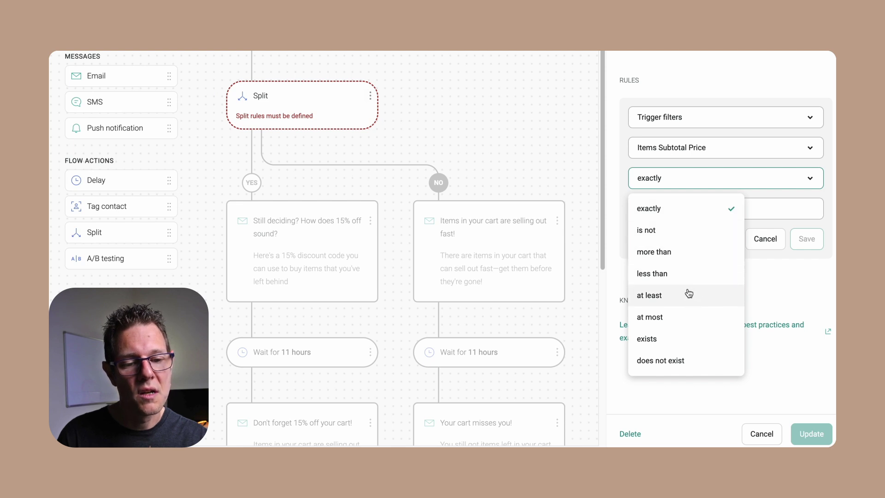
{"action": "left_click", "coordinate": [692, 276]}
{"action": "left_click", "coordinate": [687, 204]}
{"action": "type", "text": "50"}
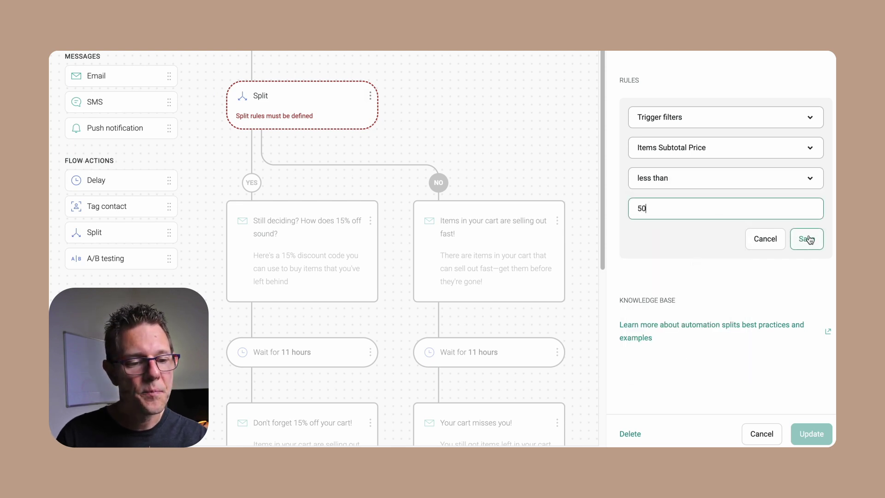
{"action": "left_click", "coordinate": [807, 239]}
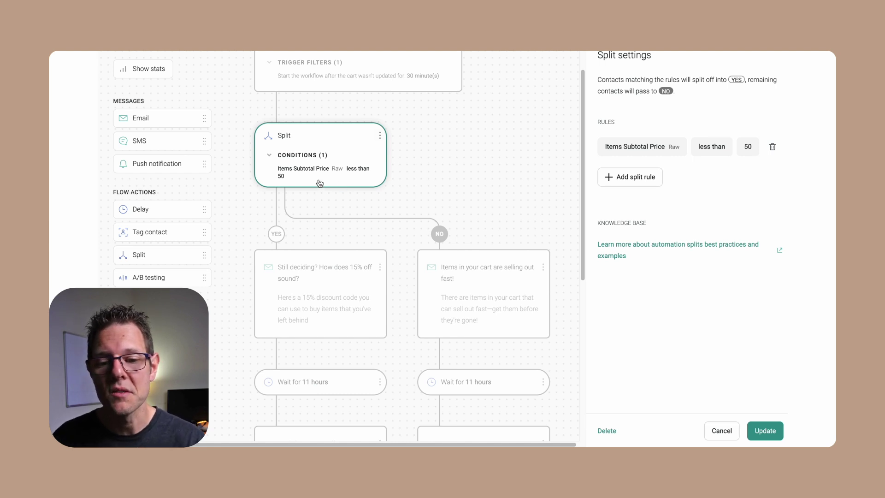
Examine the emails and delays in the split's YES and NO branches, and the actions available for the first discount email
{"action": "scroll", "coordinate": [317, 258], "scroll_direction": "down", "scroll_amount": 2}
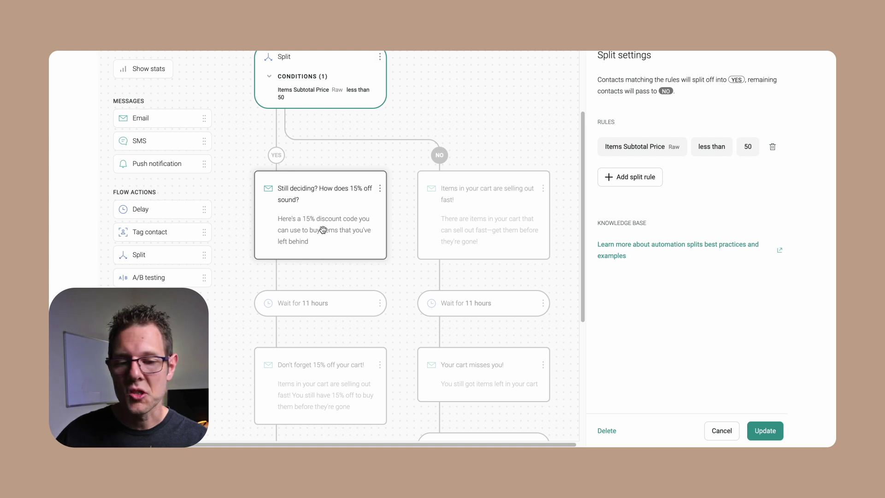
{"action": "scroll", "coordinate": [322, 230], "scroll_direction": "down", "scroll_amount": 2}
{"action": "scroll", "coordinate": [316, 303], "scroll_direction": "up", "scroll_amount": 2}
{"action": "scroll", "coordinate": [316, 303], "scroll_direction": "down", "scroll_amount": 3}
{"action": "scroll", "coordinate": [326, 237], "scroll_direction": "down", "scroll_amount": 2}
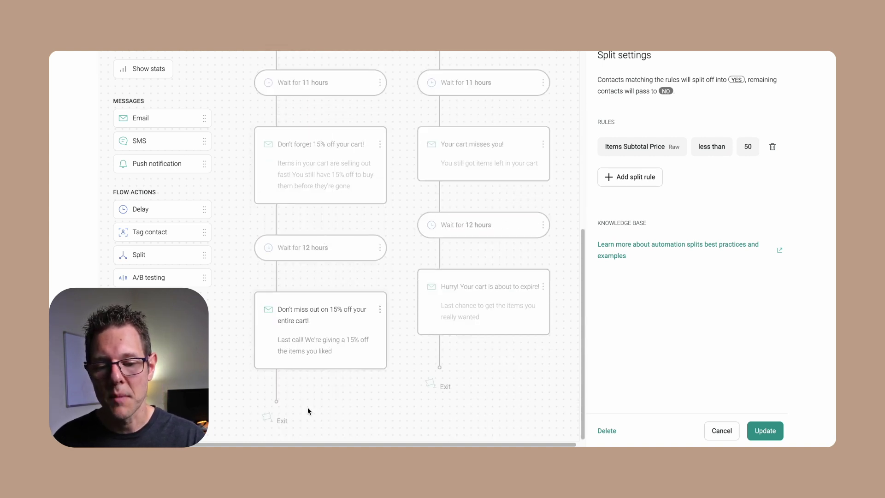
{"action": "scroll", "coordinate": [361, 320], "scroll_direction": "up", "scroll_amount": 6}
{"action": "scroll", "coordinate": [360, 320], "scroll_direction": "up", "scroll_amount": 1}
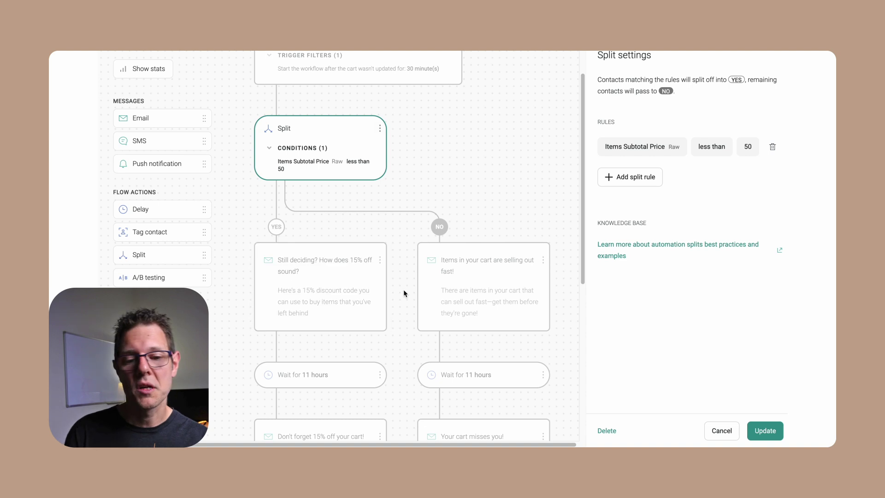
{"action": "left_click", "coordinate": [380, 260]}
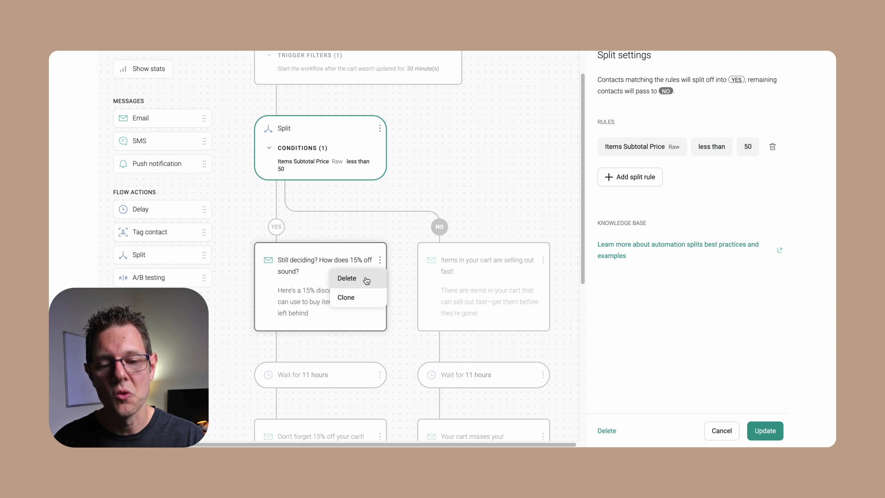
{"action": "left_click", "coordinate": [154, 212]}
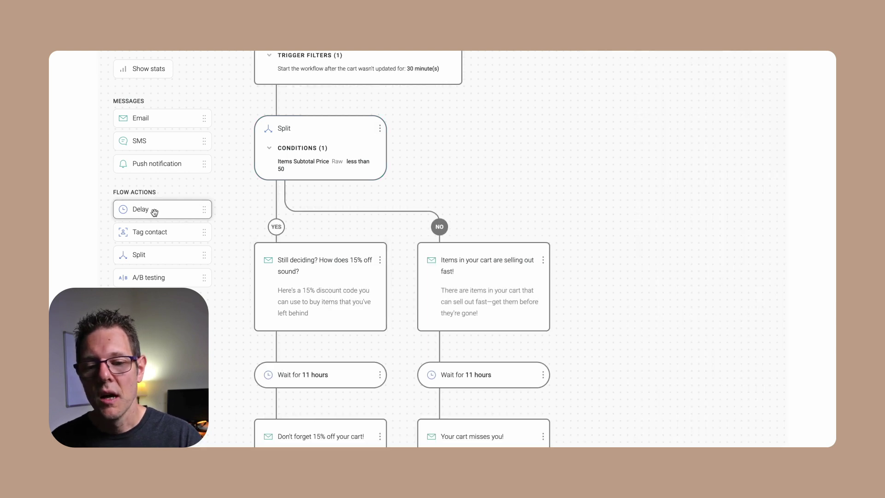
Examine the time unit choices in the YES branch's 11-hour delay and leave its settings without saving
{"action": "left_click", "coordinate": [302, 371]}
{"action": "left_click", "coordinate": [707, 208]}
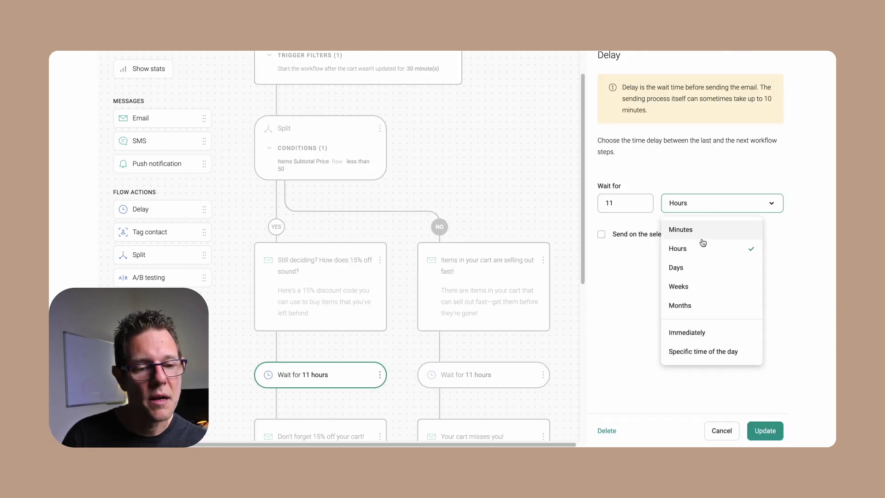
{"action": "left_click", "coordinate": [659, 171]}
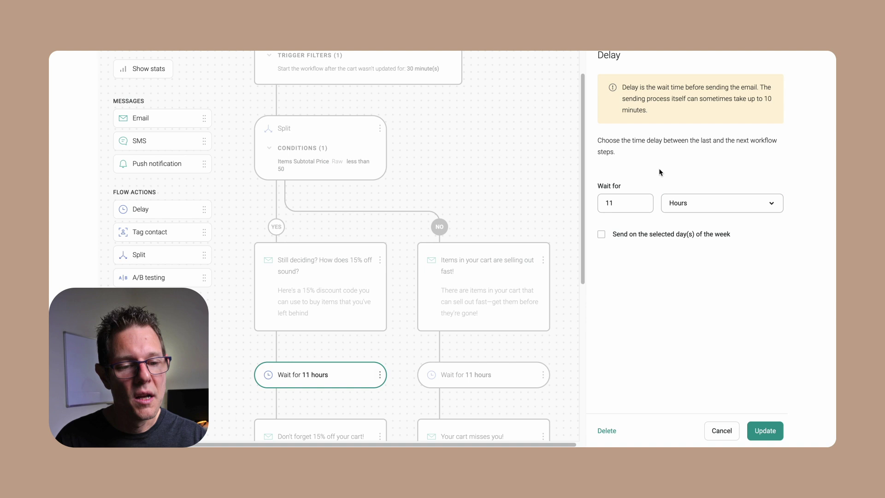
{"action": "left_click", "coordinate": [722, 430]}
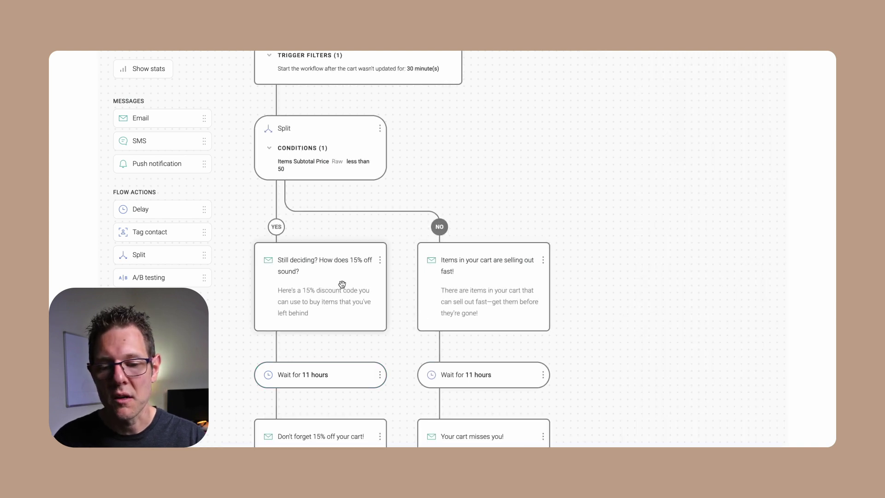
Try adding a second split after the "Still deciding?" email, then delete that split together with its NO path
{"action": "scroll", "coordinate": [340, 283], "scroll_direction": "down", "scroll_amount": 1}
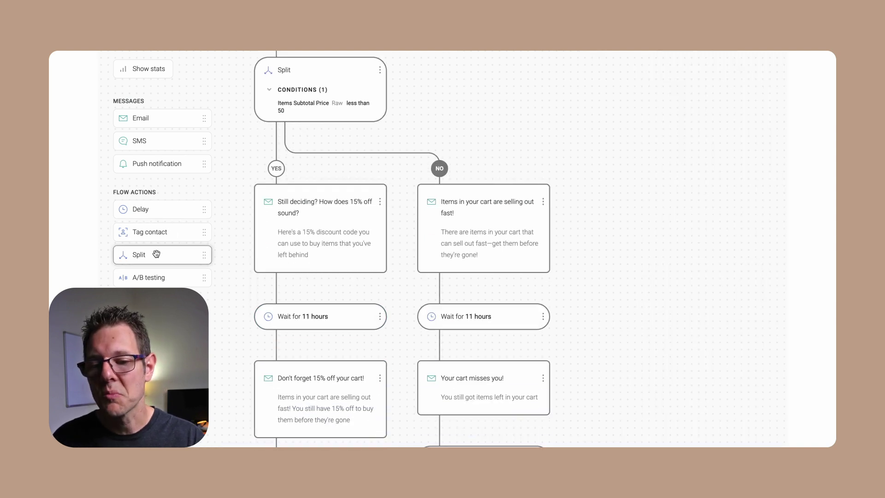
{"action": "left_click_drag", "start_coordinate": [159, 255], "coordinate": [301, 285]}
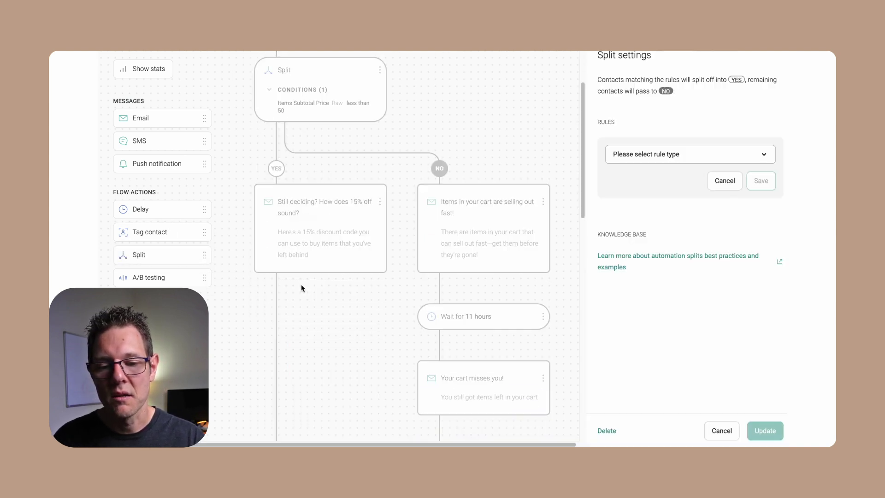
{"action": "left_click", "coordinate": [722, 430]}
{"action": "scroll", "coordinate": [340, 312], "scroll_direction": "down", "scroll_amount": 7}
{"action": "left_click", "coordinate": [379, 241]}
{"action": "left_click", "coordinate": [371, 261]}
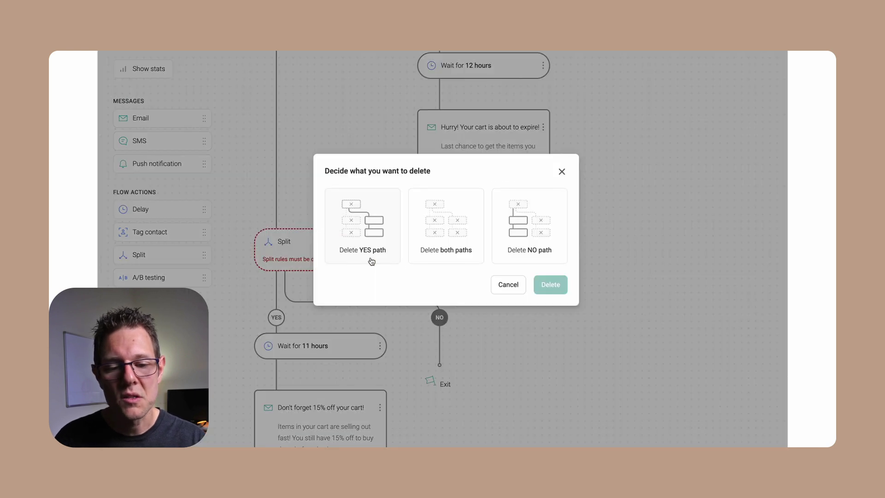
{"action": "left_click", "coordinate": [548, 236]}
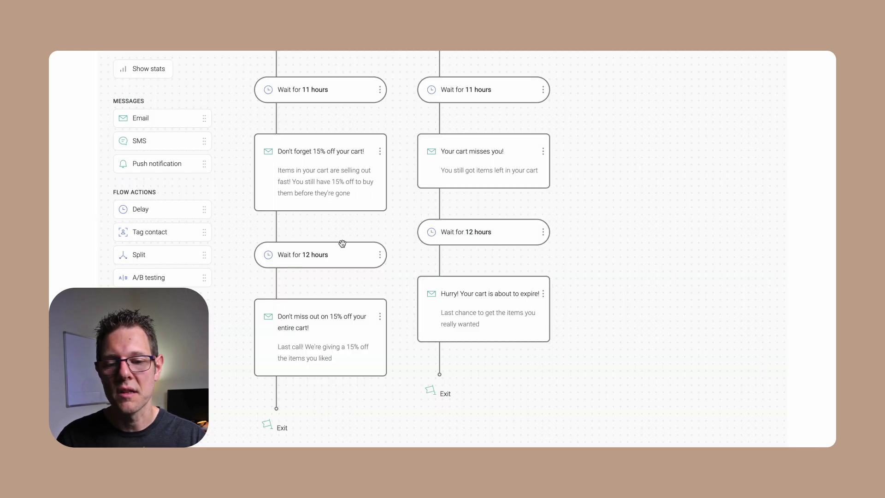
Add an A/B test at the start of the YES branch, splitting participants 70/30 between paths A and B, and save it
{"action": "scroll", "coordinate": [342, 245], "scroll_direction": "up", "scroll_amount": 3}
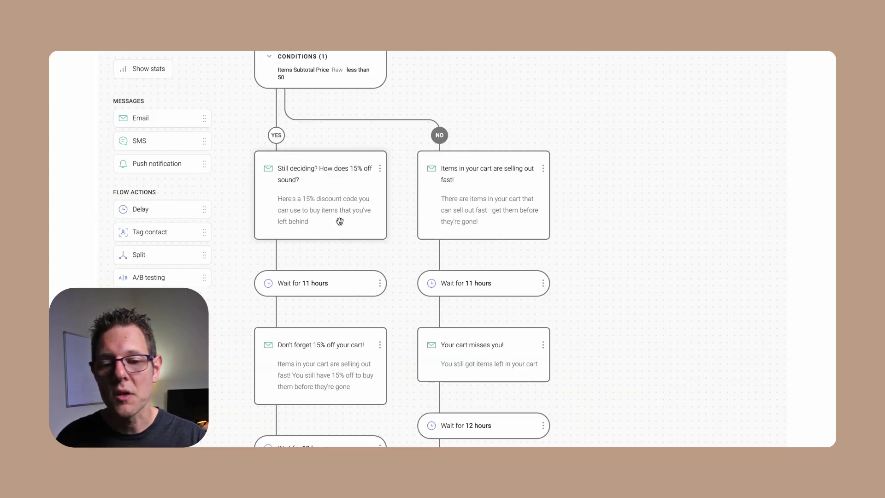
{"action": "scroll", "coordinate": [340, 223], "scroll_direction": "up", "scroll_amount": 1}
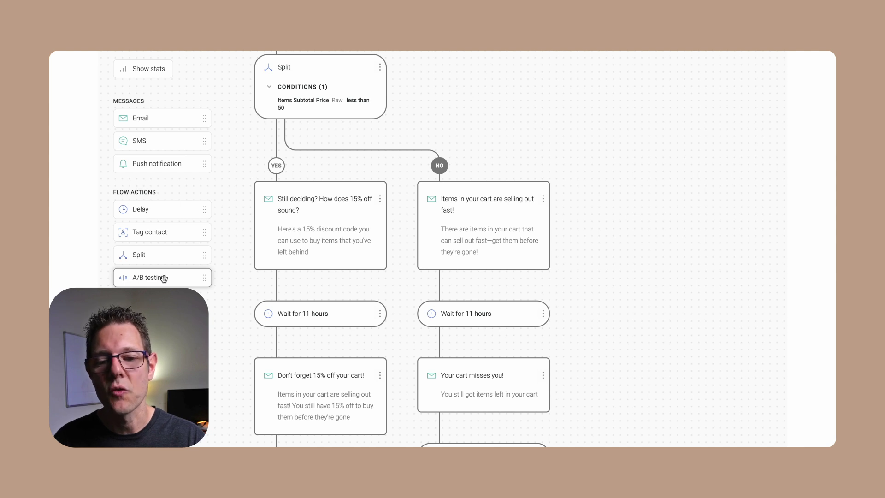
{"action": "left_click_drag", "start_coordinate": [164, 279], "coordinate": [309, 170]}
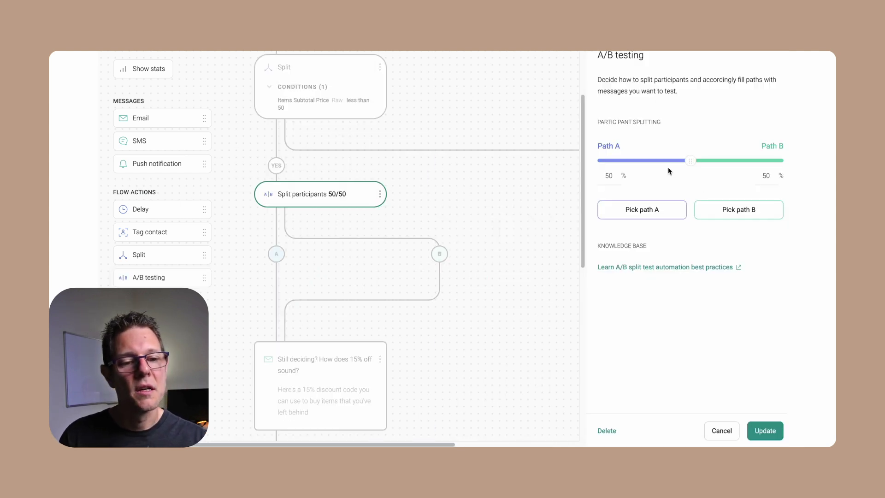
{"action": "mouse_move", "coordinate": [690, 160]}
{"action": "left_mouse_down"}
{"action": "mouse_move", "coordinate": [610, 161]}
{"action": "mouse_move", "coordinate": [747, 160]}
{"action": "mouse_move", "coordinate": [693, 161]}
{"action": "left_mouse_up"}
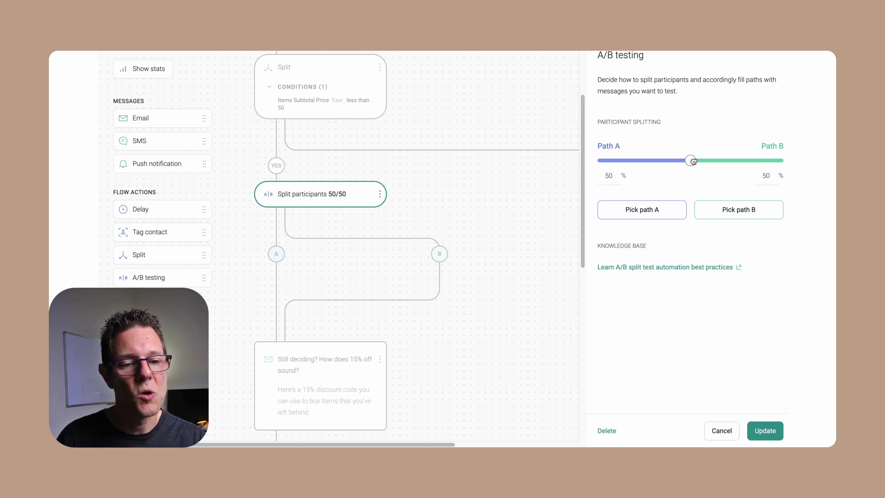
{"action": "key", "text": "BackSpace"}
{"action": "key", "text": "BackSpace"}
{"action": "type", "text": "70"}
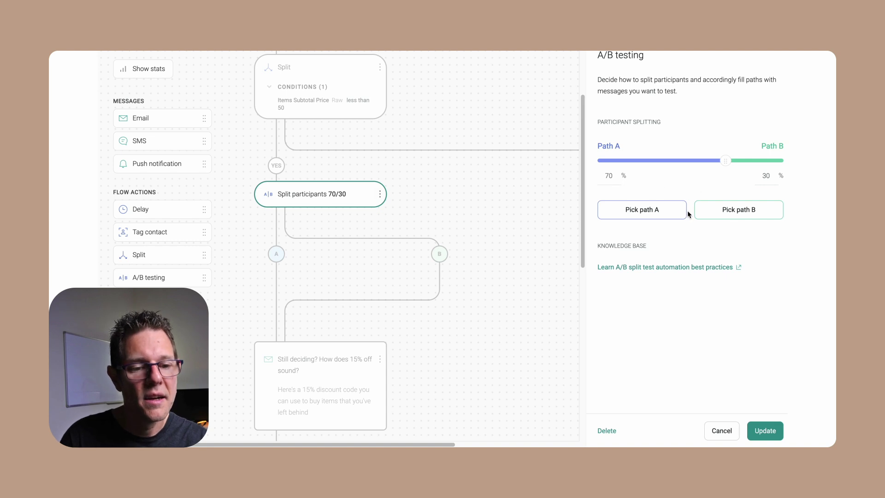
{"action": "left_click", "coordinate": [765, 432]}
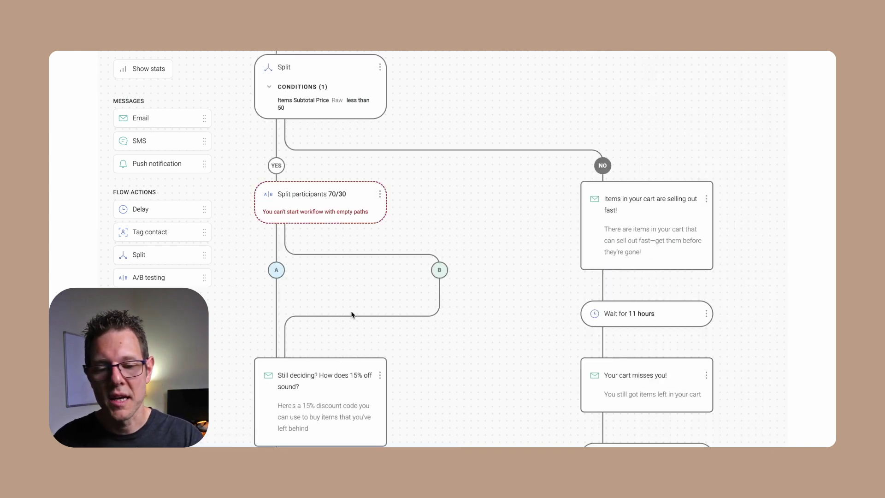
Clone the "Still deciding? How does 15% off sound?" email and set the copy's subject line to "SPEND MORE"
{"action": "scroll", "coordinate": [352, 314], "scroll_direction": "down", "scroll_amount": 3}
{"action": "left_click", "coordinate": [379, 305]}
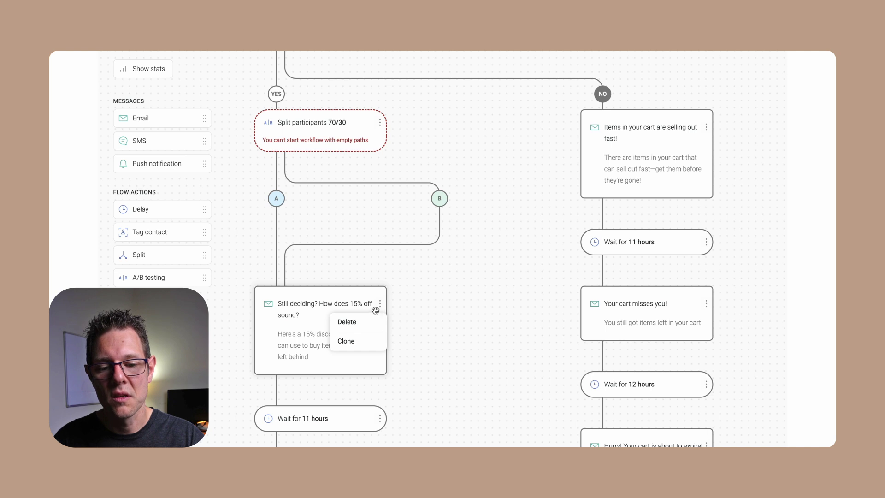
{"action": "left_click", "coordinate": [355, 339]}
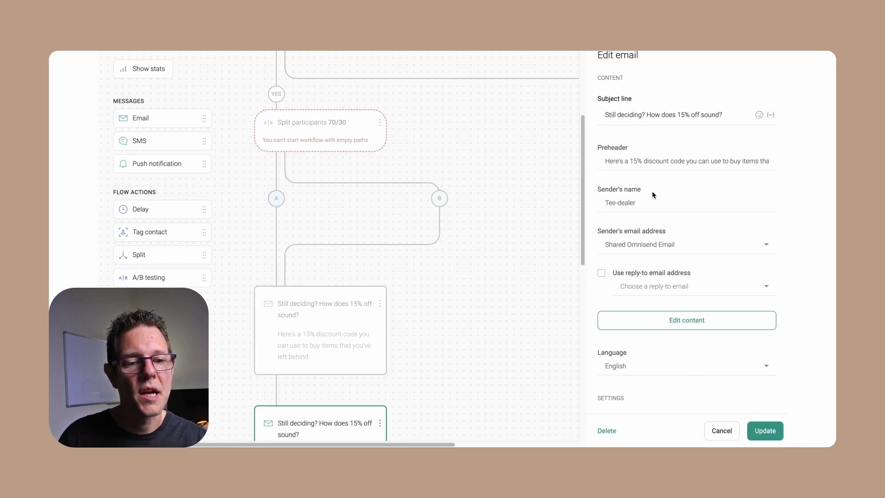
{"action": "left_click", "coordinate": [669, 114]}
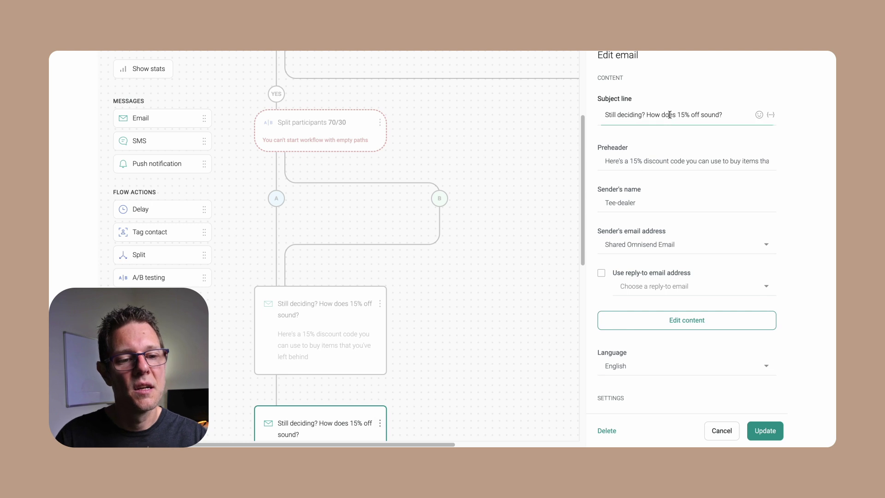
{"action": "key", "text": "ctrl+a"}
{"action": "type", "text": "SPEND MORE"}
{"action": "left_click", "coordinate": [765, 430]}
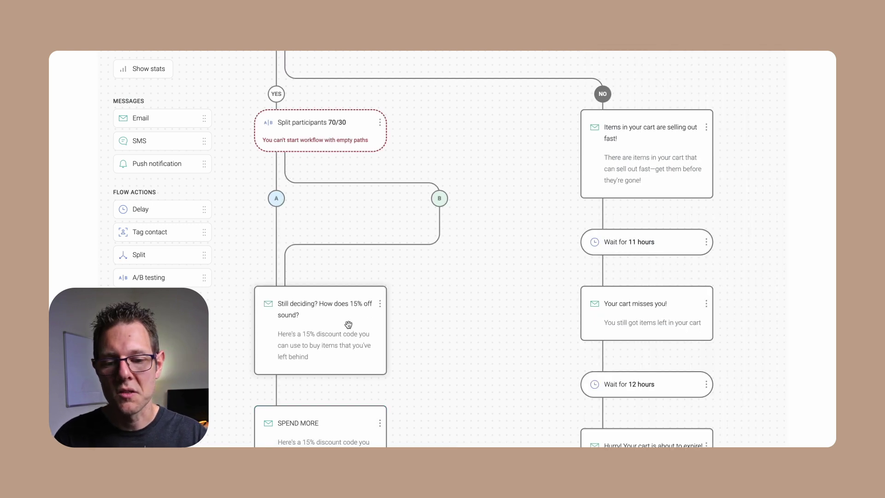
Move the SPEND MORE email into path B and the "Still deciding?" email into path A of the A/B test
{"action": "scroll", "coordinate": [325, 365], "scroll_direction": "down", "scroll_amount": 1}
{"action": "left_click_drag", "start_coordinate": [321, 390], "coordinate": [441, 150]}
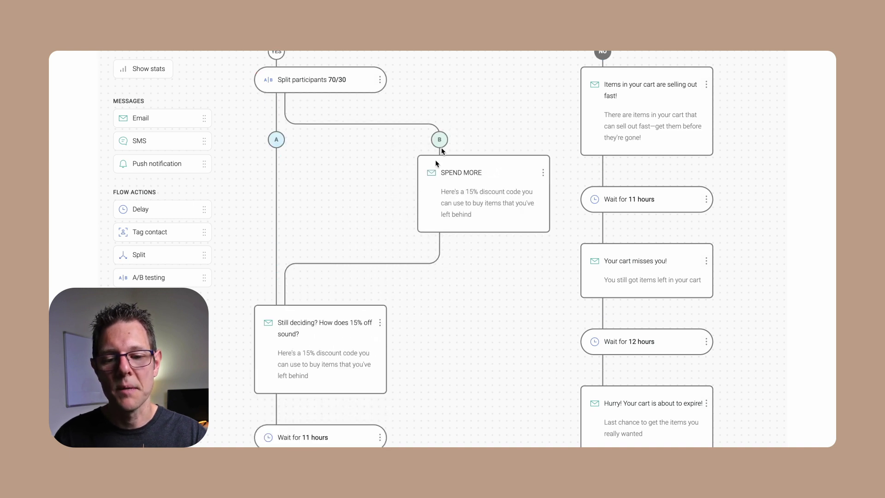
{"action": "left_click_drag", "start_coordinate": [314, 332], "coordinate": [307, 145]}
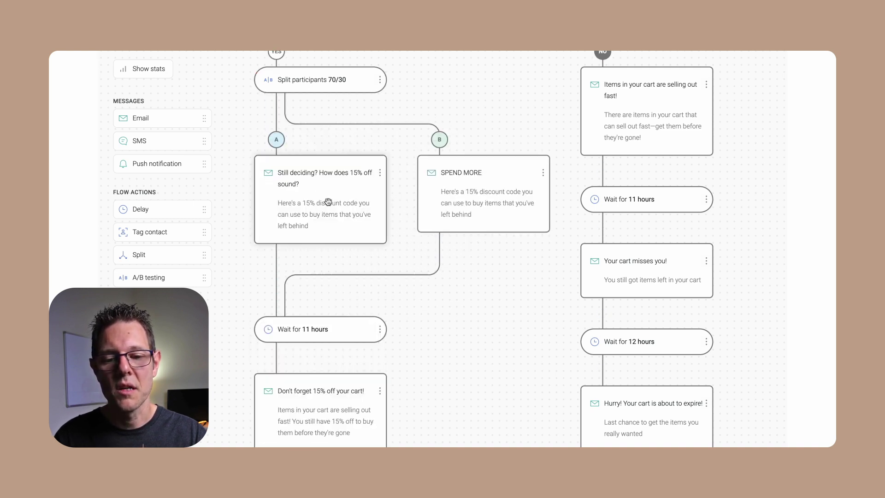
Extend path B below SPEND MORE by moving in the 11-hour delay followed by the "Don't forget 15% off your cart!" email
{"action": "scroll", "coordinate": [291, 352], "scroll_direction": "down", "scroll_amount": 1}
{"action": "scroll", "coordinate": [292, 352], "scroll_direction": "down", "scroll_amount": 5}
{"action": "scroll", "coordinate": [332, 244], "scroll_direction": "up", "scroll_amount": 2}
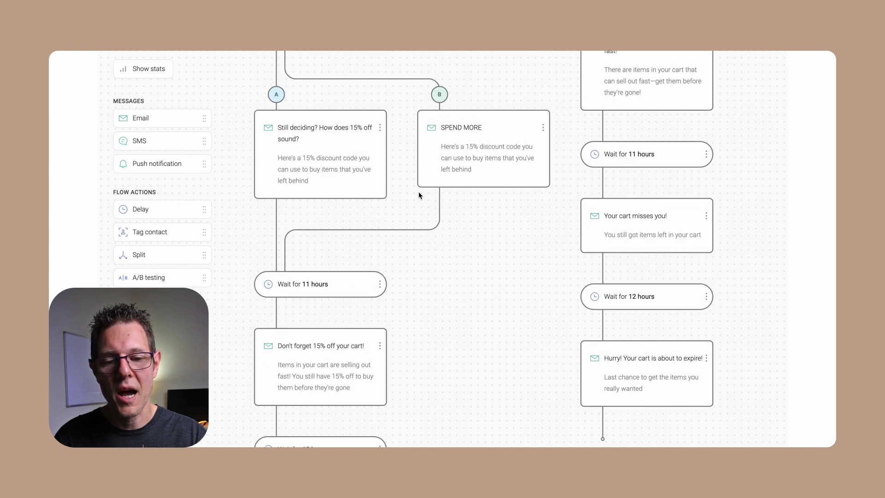
{"action": "left_click_drag", "start_coordinate": [318, 359], "coordinate": [467, 199]}
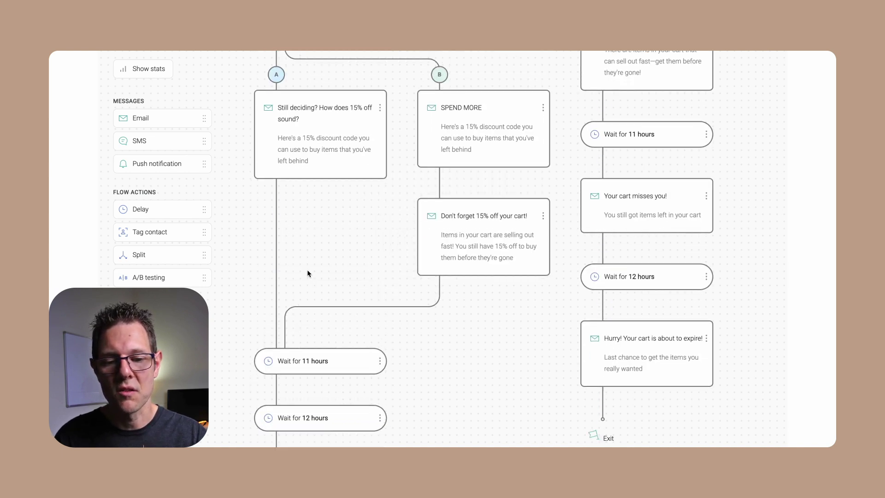
{"action": "scroll", "coordinate": [307, 270], "scroll_direction": "down", "scroll_amount": 5}
{"action": "scroll", "coordinate": [375, 288], "scroll_direction": "up", "scroll_amount": 1}
{"action": "left_click_drag", "start_coordinate": [320, 276], "coordinate": [456, 169]}
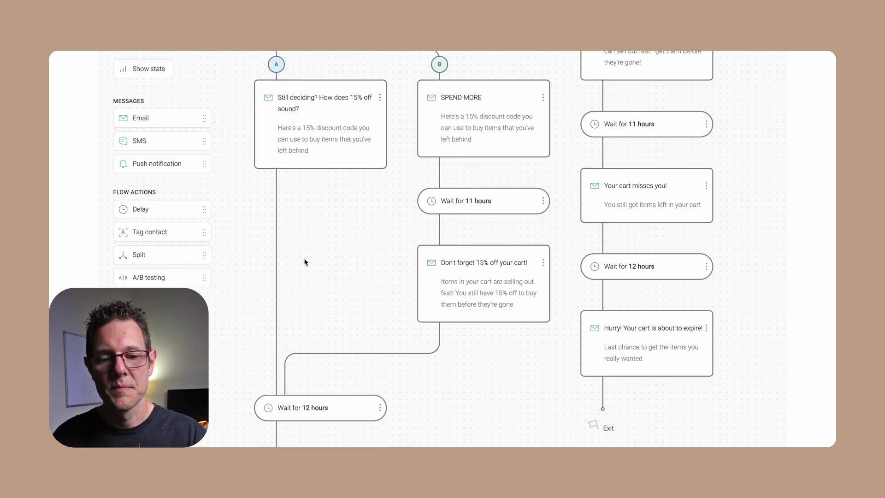
Add an SMS after the path A email with the message "BRAND NAME:" and "Get your cart now" on separate lines
{"action": "scroll", "coordinate": [304, 260], "scroll_direction": "up", "scroll_amount": 4}
{"action": "scroll", "coordinate": [301, 261], "scroll_direction": "up", "scroll_amount": 1}
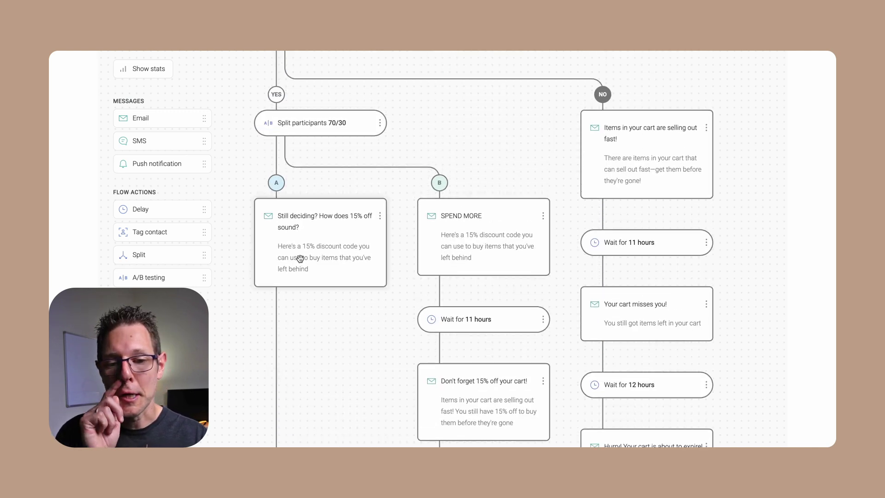
{"action": "left_click_drag", "start_coordinate": [148, 141], "coordinate": [272, 301]}
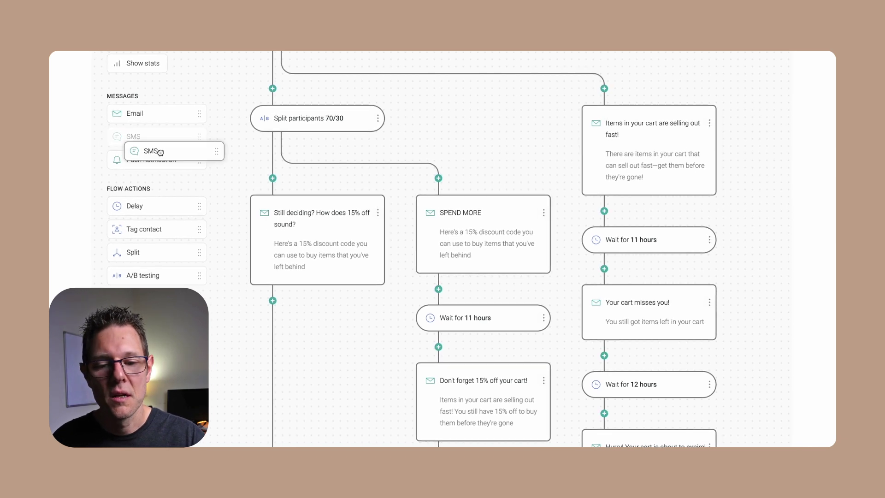
{"action": "scroll", "coordinate": [677, 175], "scroll_direction": "down", "scroll_amount": 3}
{"action": "left_click", "coordinate": [677, 165]}
{"action": "type", "text": "BRAND NAME:"}
{"action": "key", "text": "Return"}
{"action": "type", "text": "Get your cart now"}
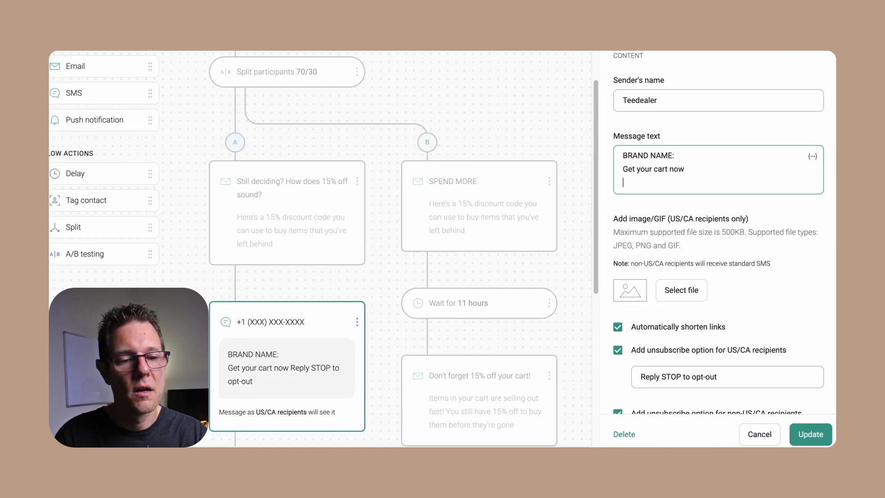
Insert the [[event.raw.abandoned_checkout_url]] variable at the end of the SMS text, review the unsubscribe and preview options, and save the message
{"action": "left_click", "coordinate": [812, 156]}
{"action": "type", "text": "url"}
{"action": "scroll", "coordinate": [725, 251], "scroll_direction": "down", "scroll_amount": 3}
{"action": "left_click", "coordinate": [725, 286]}
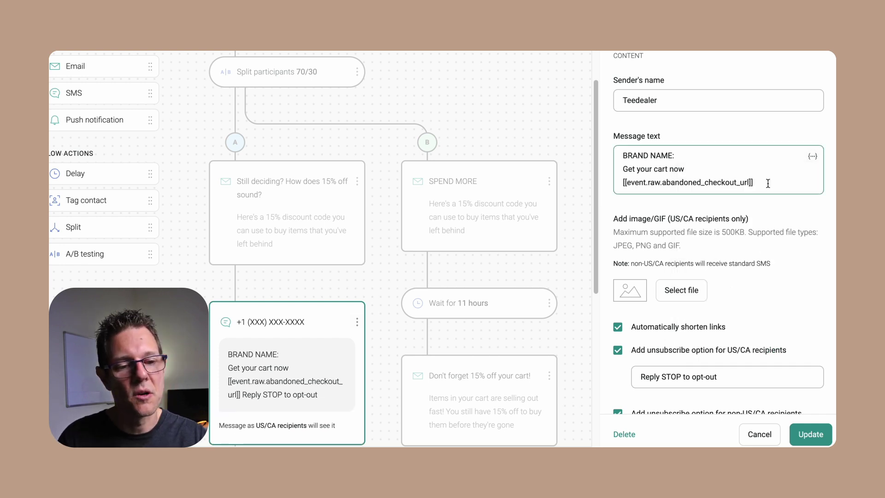
{"action": "scroll", "coordinate": [701, 263], "scroll_direction": "down", "scroll_amount": 2}
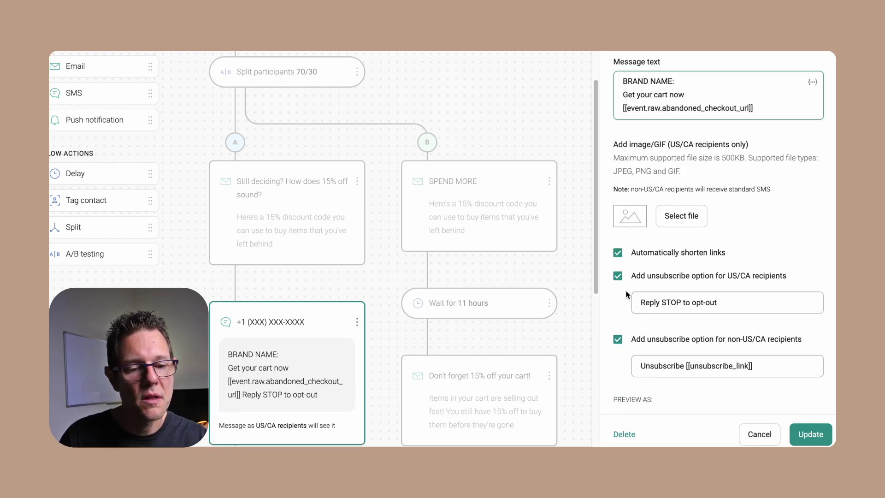
{"action": "scroll", "coordinate": [627, 294], "scroll_direction": "down", "scroll_amount": 2}
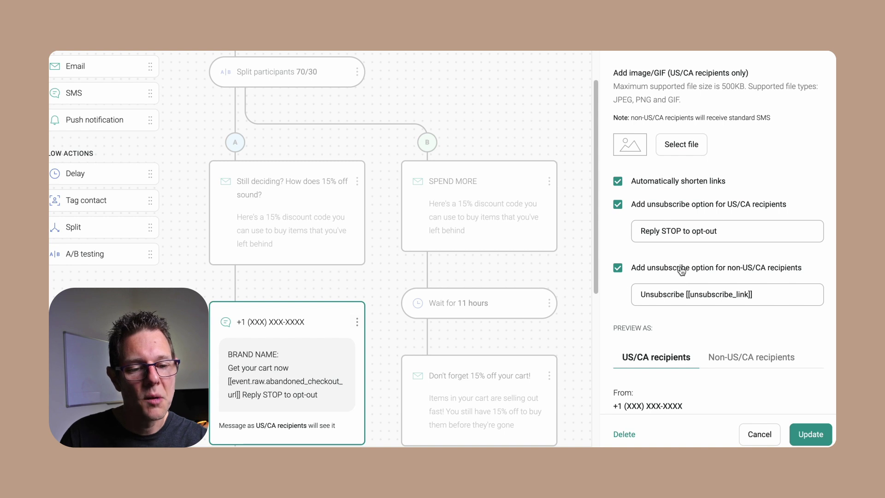
{"action": "scroll", "coordinate": [659, 304], "scroll_direction": "down", "scroll_amount": 5}
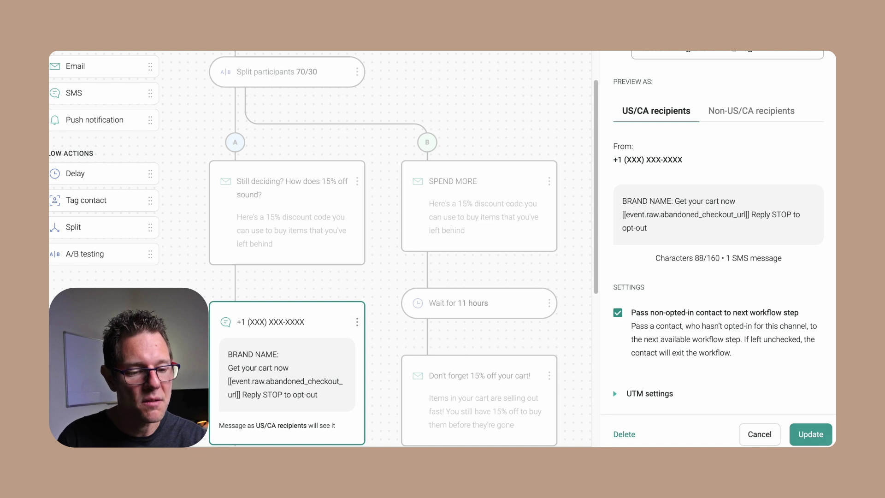
{"action": "left_click", "coordinate": [807, 434]}
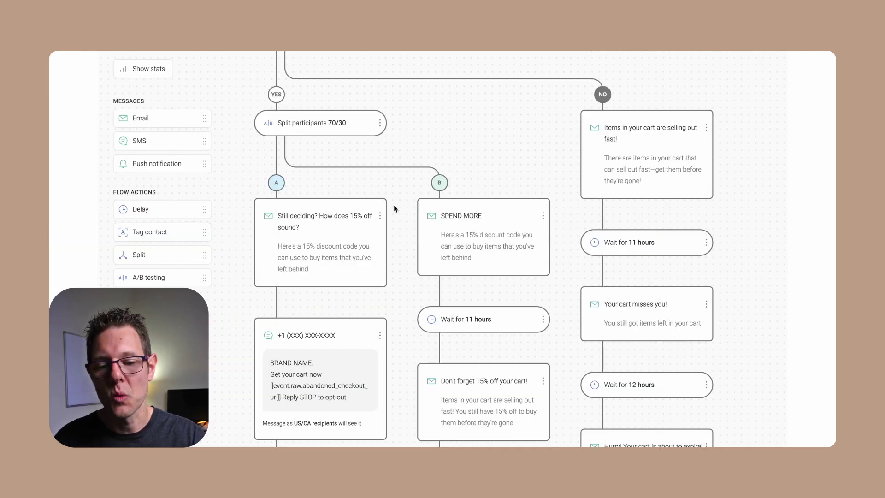
Add a push notification below the SMS in path A and leave its app unconnected
{"action": "scroll", "coordinate": [394, 209], "scroll_direction": "down", "scroll_amount": 5}
{"action": "left_click_drag", "start_coordinate": [165, 166], "coordinate": [271, 340]}
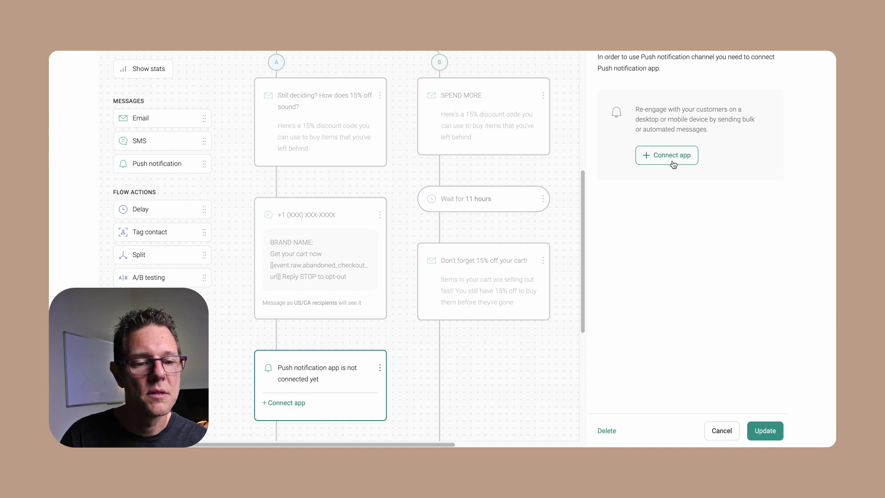
{"action": "left_click", "coordinate": [719, 431]}
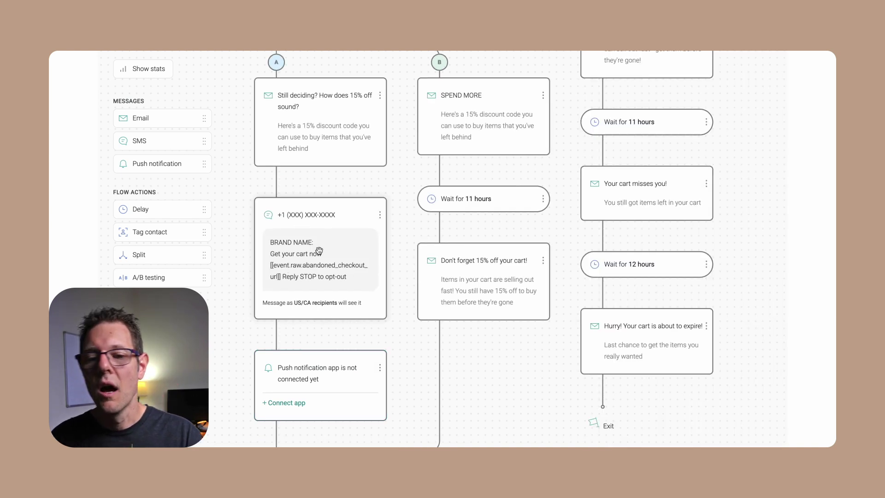
Open the content editor for path A's "Still deciding? How does 15% off sound?" email, saving the pending workflow changes
{"action": "scroll", "coordinate": [340, 278], "scroll_direction": "up", "scroll_amount": 1}
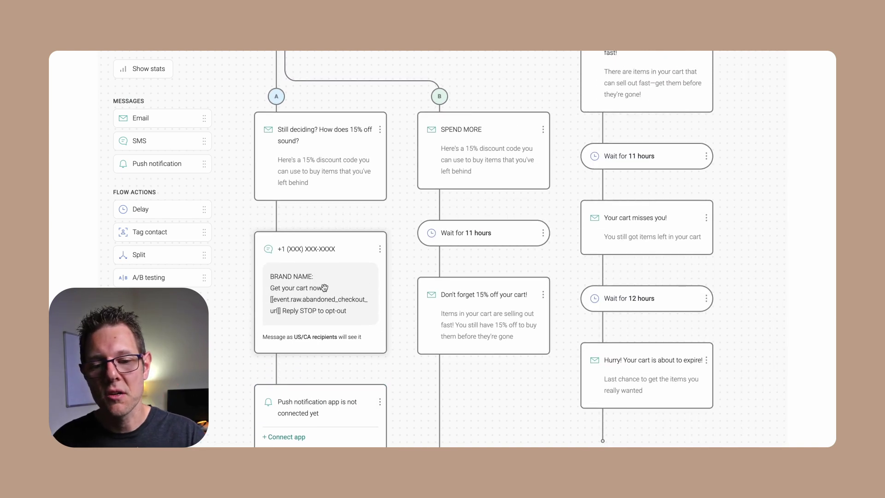
{"action": "scroll", "coordinate": [325, 288], "scroll_direction": "up", "scroll_amount": 8}
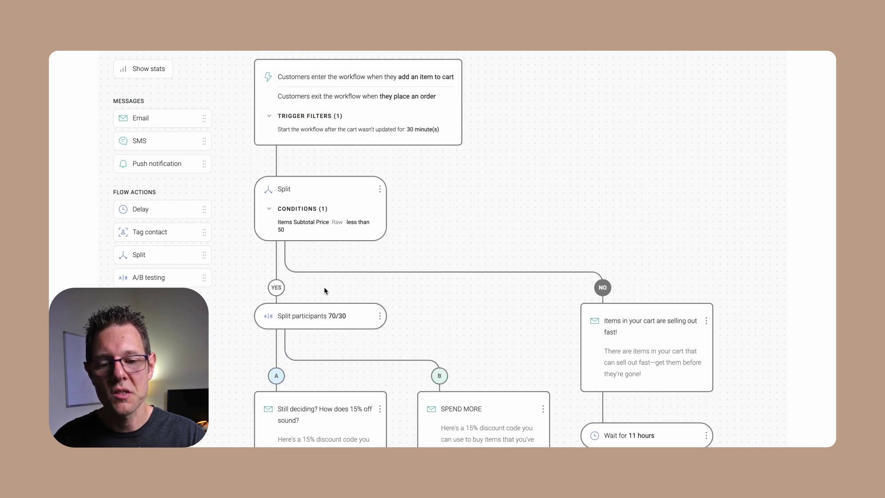
{"action": "scroll", "coordinate": [363, 356], "scroll_direction": "down", "scroll_amount": 4}
{"action": "left_click", "coordinate": [308, 336]}
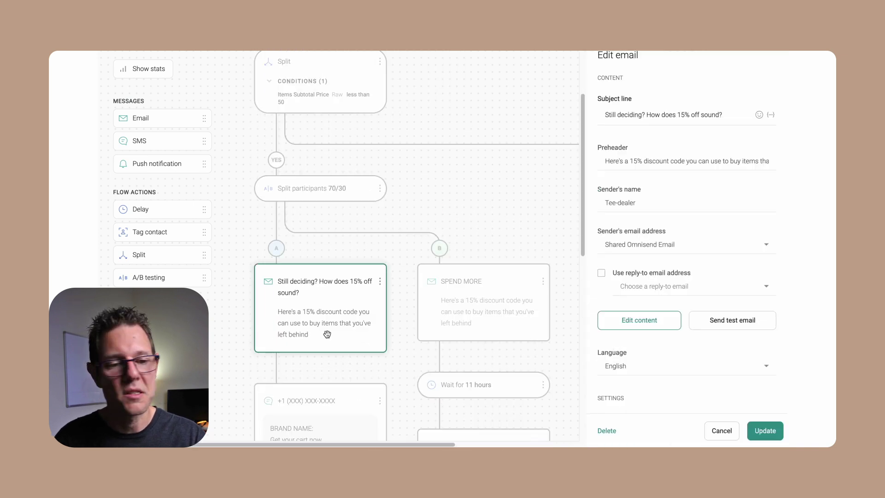
{"action": "scroll", "coordinate": [650, 321], "scroll_direction": "down", "scroll_amount": 2}
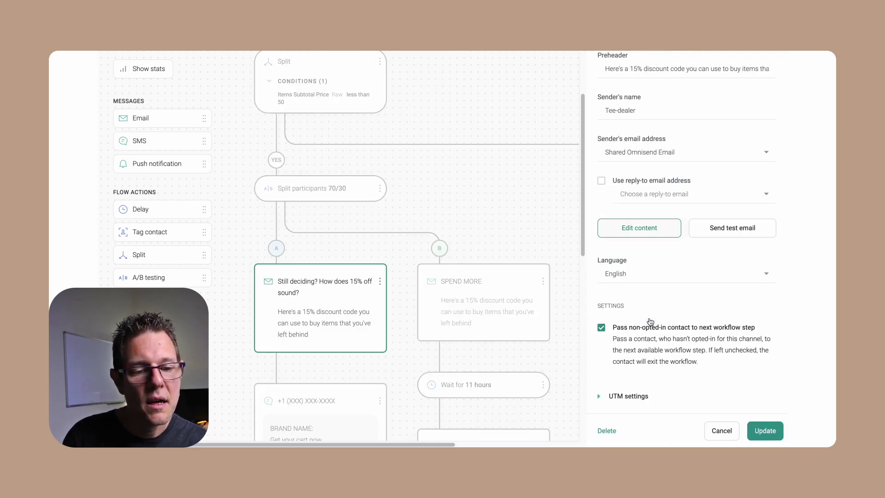
{"action": "scroll", "coordinate": [649, 321], "scroll_direction": "up", "scroll_amount": 2}
{"action": "left_click", "coordinate": [643, 314]}
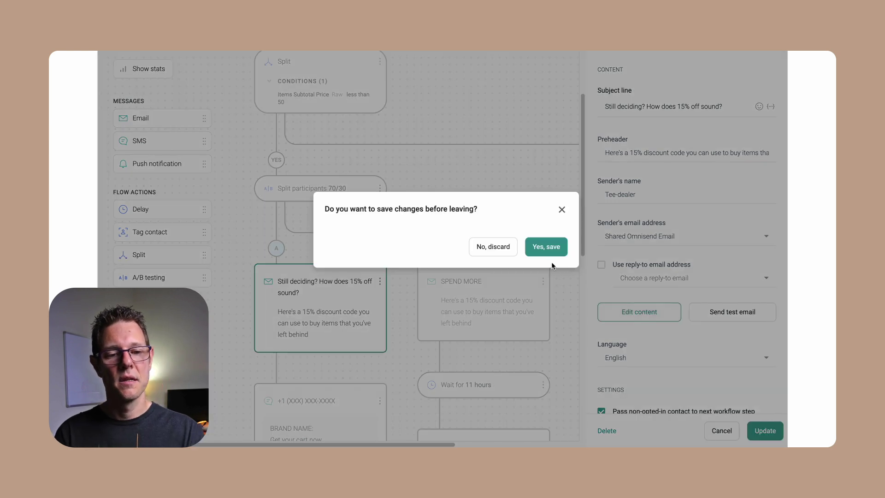
{"action": "left_click", "coordinate": [551, 247]}
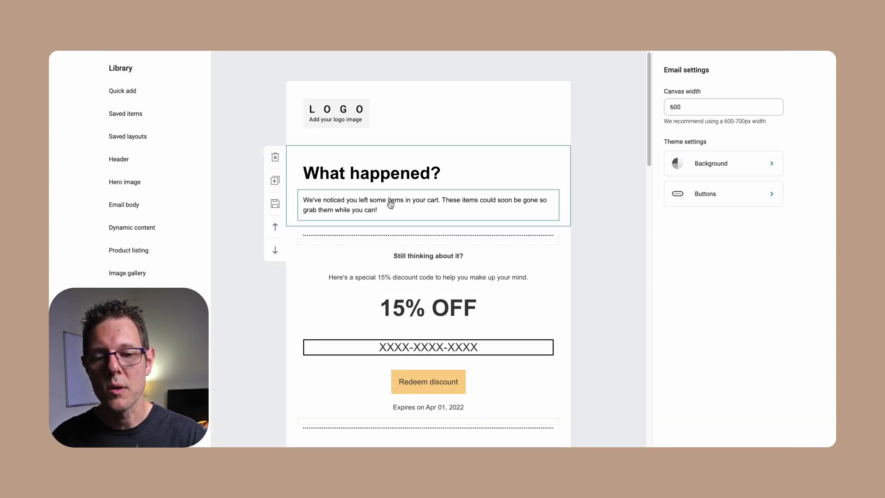
Examine the quick-add content items and column layouts available for the email
{"action": "left_click", "coordinate": [136, 99]}
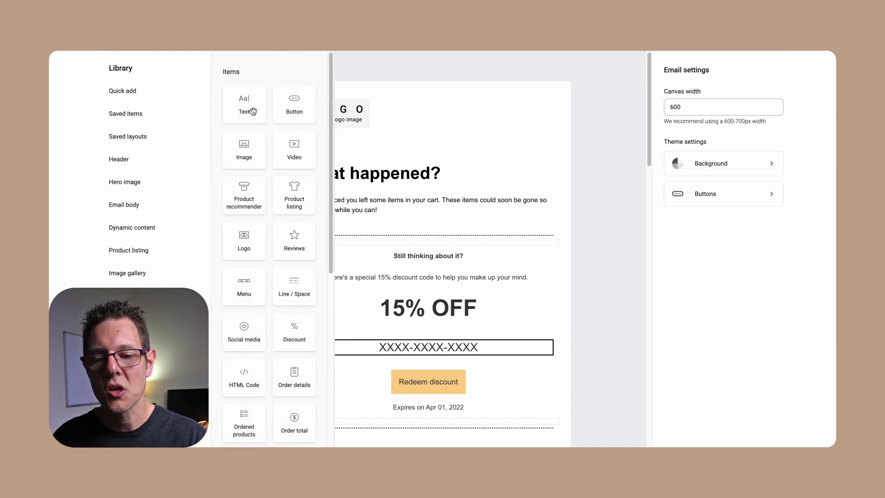
{"action": "scroll", "coordinate": [253, 198], "scroll_direction": "down", "scroll_amount": 4}
{"action": "scroll", "coordinate": [253, 197], "scroll_direction": "down", "scroll_amount": 1}
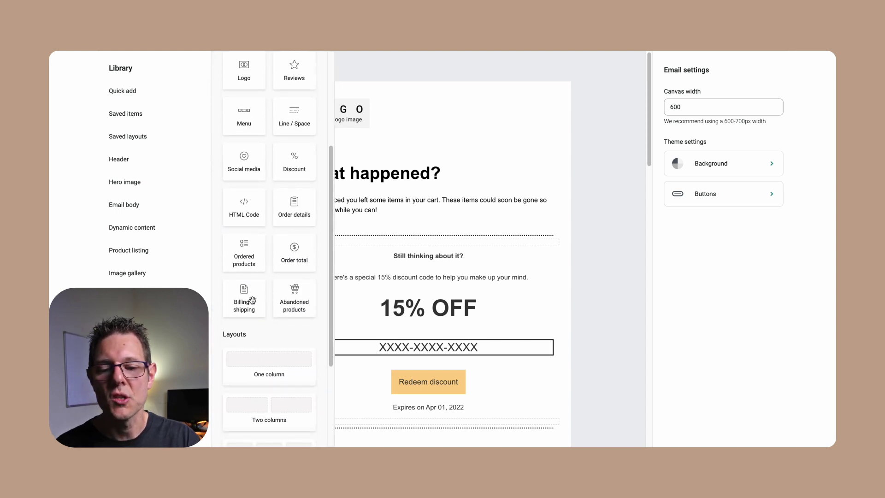
{"action": "scroll", "coordinate": [294, 299], "scroll_direction": "down", "scroll_amount": 2}
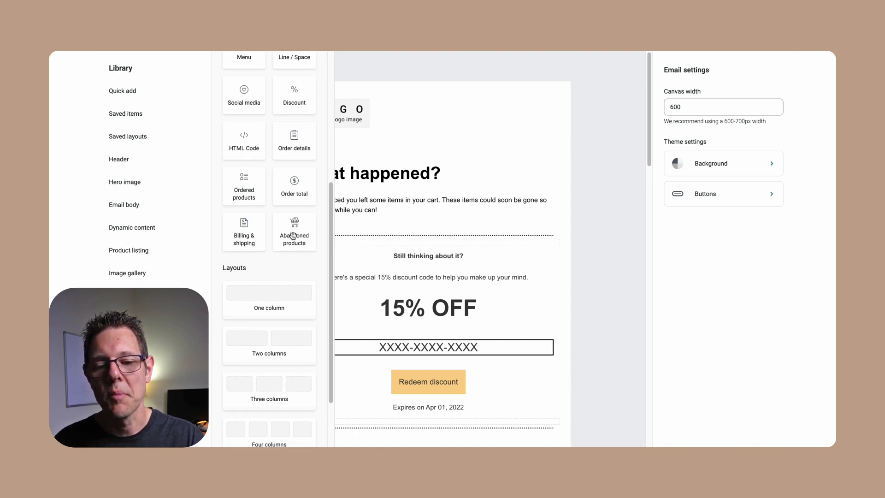
{"action": "scroll", "coordinate": [294, 236], "scroll_direction": "down", "scroll_amount": 1}
Centre-align the product descriptions in the abandoned products block
{"action": "scroll", "coordinate": [388, 262], "scroll_direction": "down", "scroll_amount": 6}
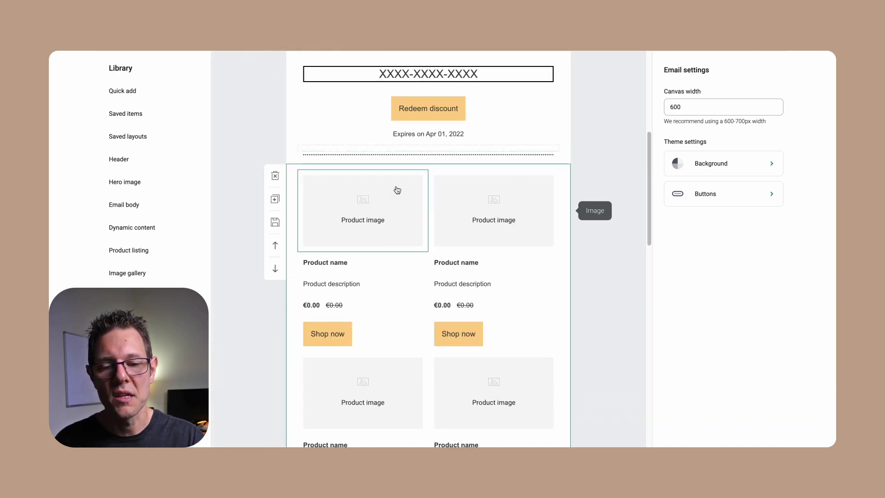
{"action": "left_click", "coordinate": [562, 257]}
{"action": "scroll", "coordinate": [685, 299], "scroll_direction": "down", "scroll_amount": 1}
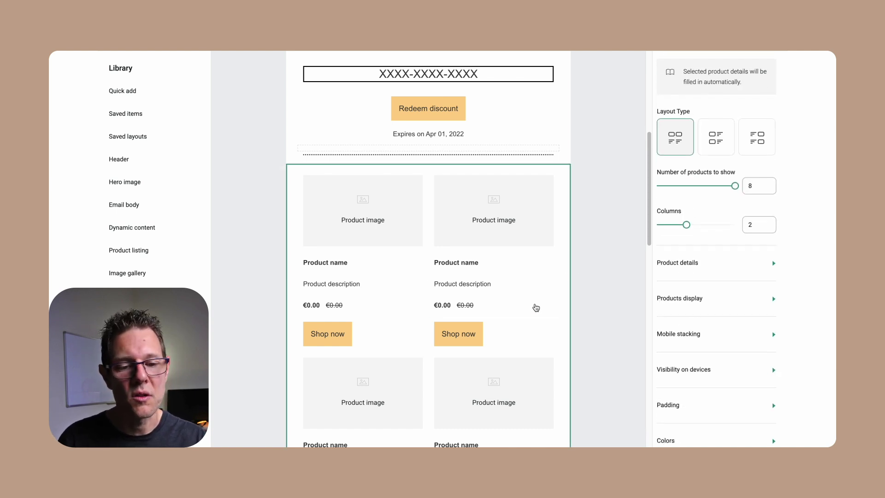
{"action": "left_click", "coordinate": [509, 281]}
{"action": "left_click", "coordinate": [686, 373]}
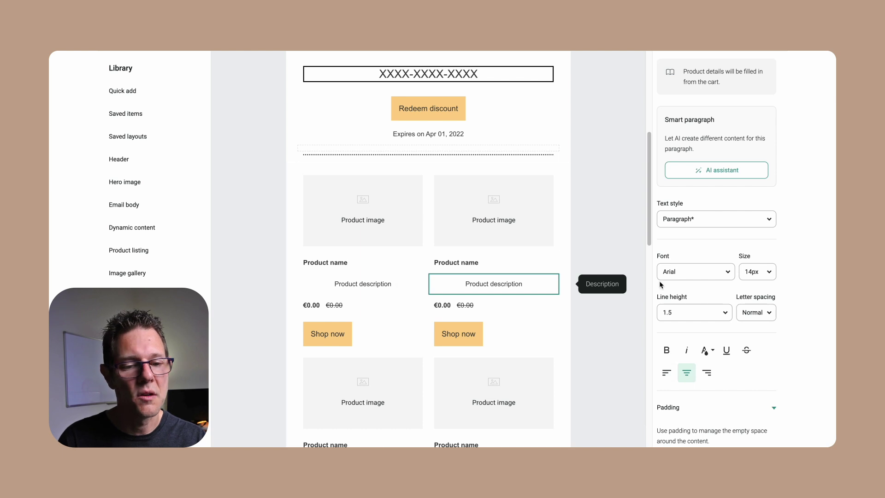
Hide the Description and Price details in the abandoned products block
{"action": "left_click", "coordinate": [562, 221]}
{"action": "left_click", "coordinate": [678, 258]}
{"action": "scroll", "coordinate": [660, 272], "scroll_direction": "down", "scroll_amount": 1}
{"action": "left_click", "coordinate": [660, 266]}
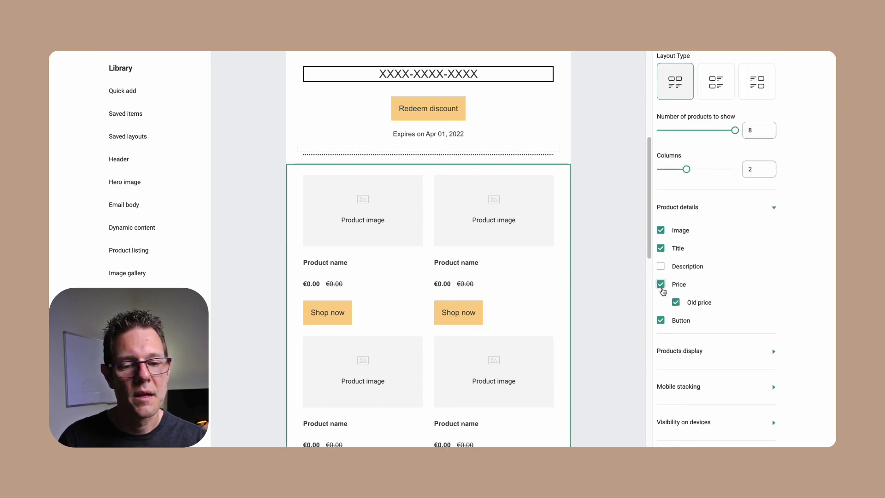
{"action": "left_click", "coordinate": [661, 285]}
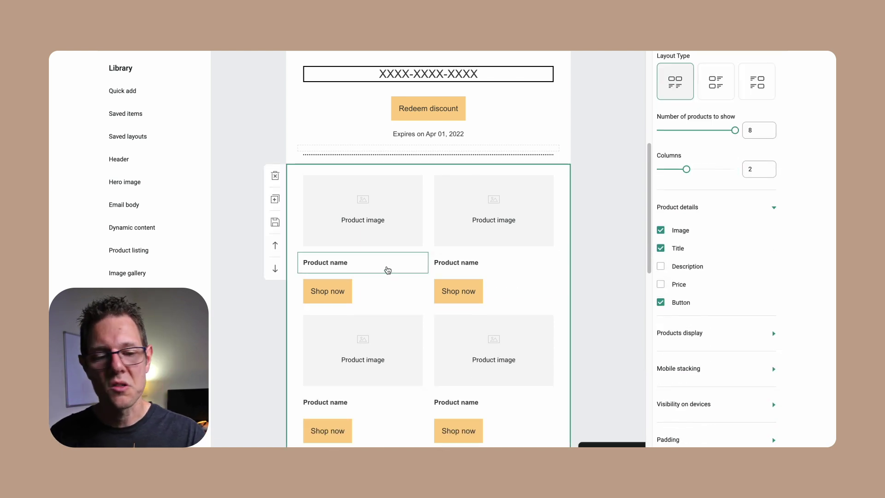
{"action": "left_click", "coordinate": [239, 200]}
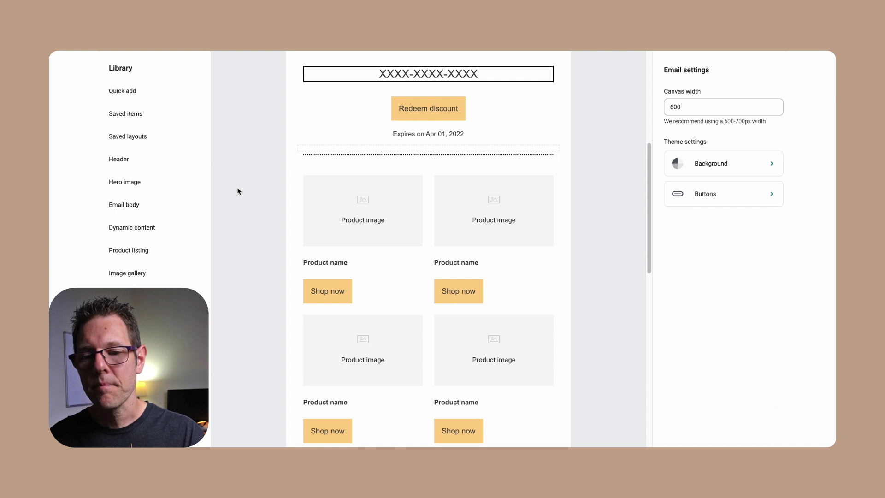
Try an Ordered products block between the discount expiry line and the abandoned products, and delete it
{"action": "left_click", "coordinate": [187, 94]}
{"action": "scroll", "coordinate": [252, 367], "scroll_direction": "down", "scroll_amount": 2}
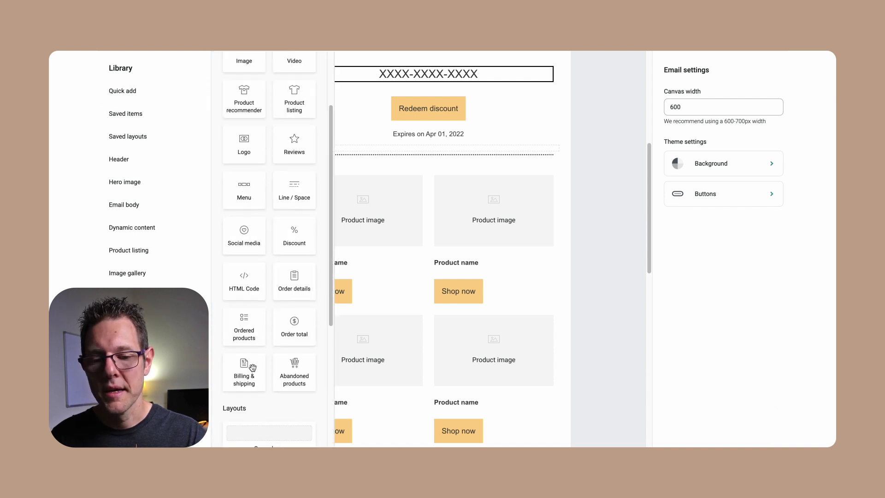
{"action": "scroll", "coordinate": [253, 367], "scroll_direction": "down", "scroll_amount": 1}
{"action": "left_click_drag", "start_coordinate": [240, 307], "coordinate": [430, 170]}
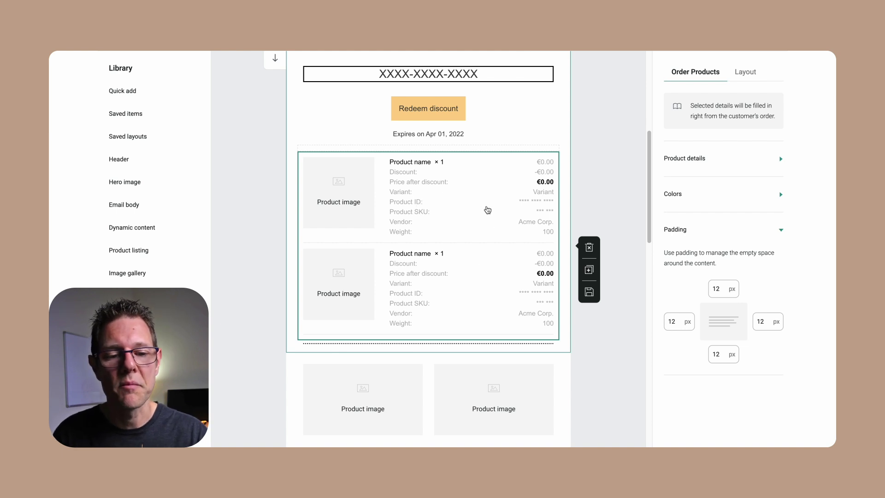
{"action": "left_click", "coordinate": [589, 247]}
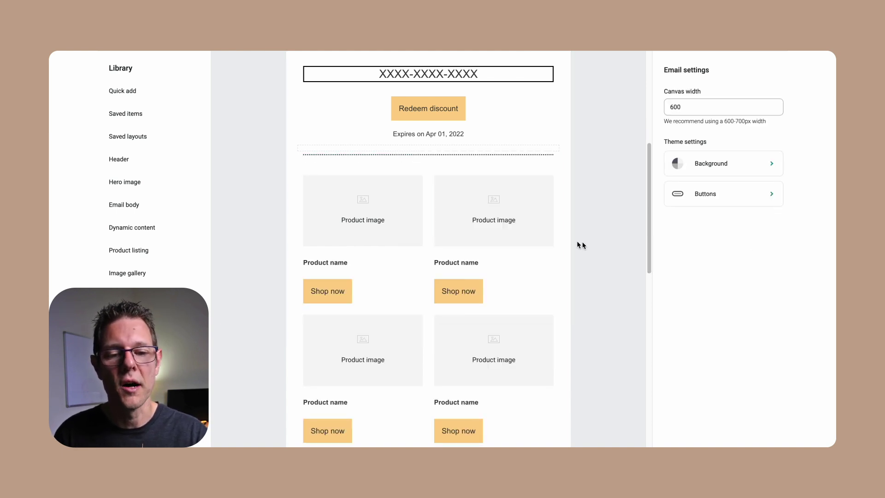
Set the number of products to show in the abandoned products block to 4
{"action": "scroll", "coordinate": [490, 261], "scroll_direction": "down", "scroll_amount": 5}
{"action": "scroll", "coordinate": [489, 259], "scroll_direction": "down", "scroll_amount": 5}
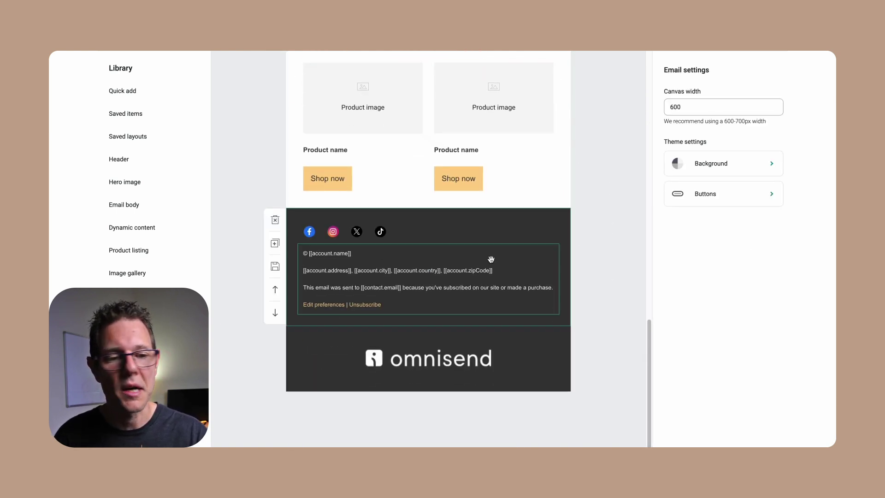
{"action": "scroll", "coordinate": [490, 244], "scroll_direction": "up", "scroll_amount": 15}
{"action": "scroll", "coordinate": [553, 332], "scroll_direction": "down", "scroll_amount": 4}
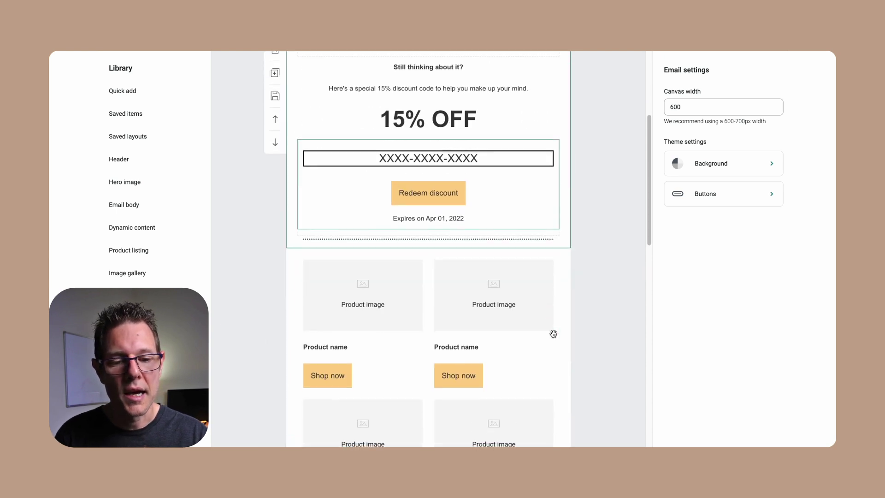
{"action": "left_click", "coordinate": [563, 324]}
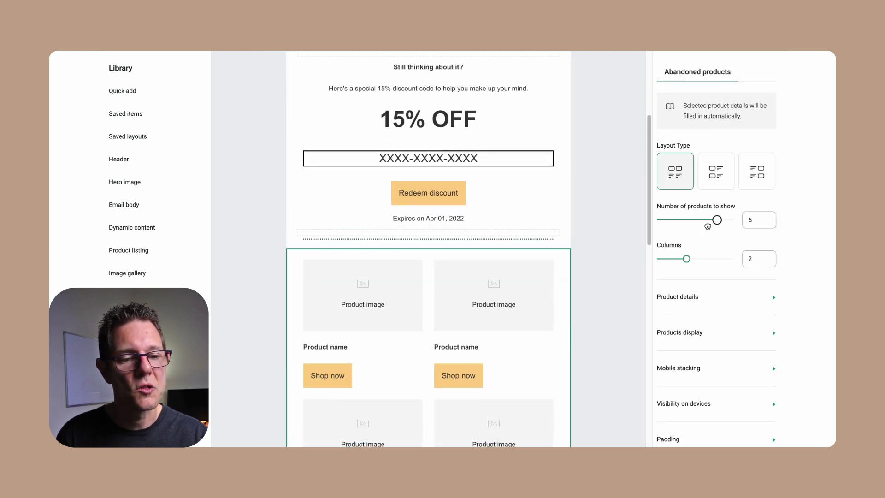
{"action": "scroll", "coordinate": [529, 326], "scroll_direction": "down", "scroll_amount": 4}
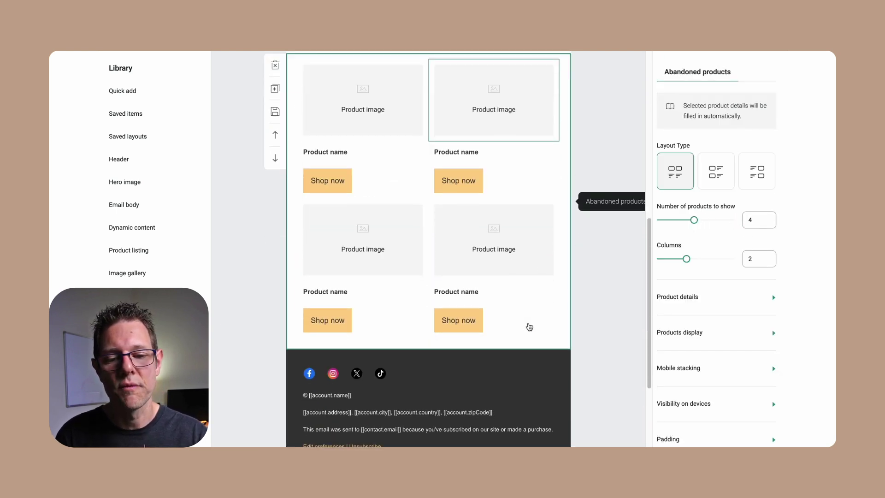
Add a "Shop now" button to the email and place it between the discount section and the abandoned products
{"action": "left_click", "coordinate": [181, 92]}
{"action": "left_click_drag", "start_coordinate": [297, 105], "coordinate": [435, 336]}
{"action": "scroll", "coordinate": [435, 340], "scroll_direction": "up", "scroll_amount": 6}
{"action": "left_click_drag", "start_coordinate": [411, 242], "coordinate": [428, 118]}
{"action": "scroll", "coordinate": [397, 250], "scroll_direction": "down", "scroll_amount": 5}
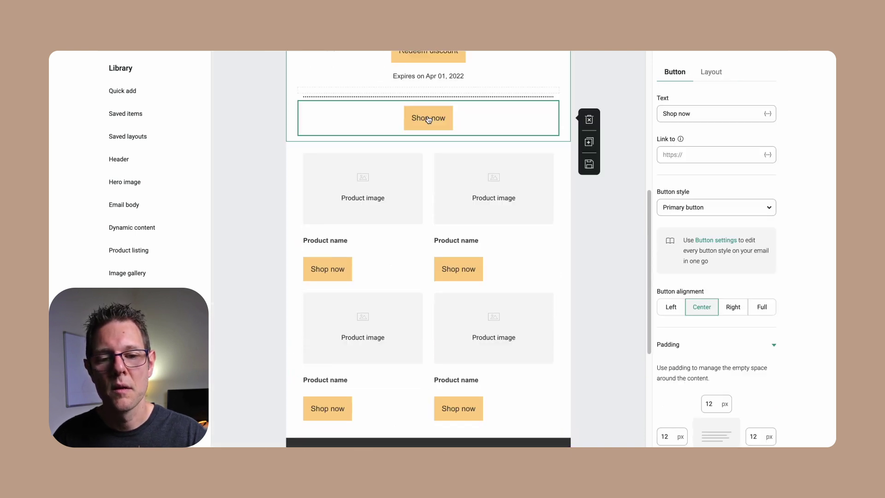
Link the standalone Shop now button to the Abandoned Checkout Url variable and finish editing the email content
{"action": "left_click", "coordinate": [519, 118]}
{"action": "scroll", "coordinate": [427, 124], "scroll_direction": "up", "scroll_amount": 1}
{"action": "left_click", "coordinate": [428, 162]}
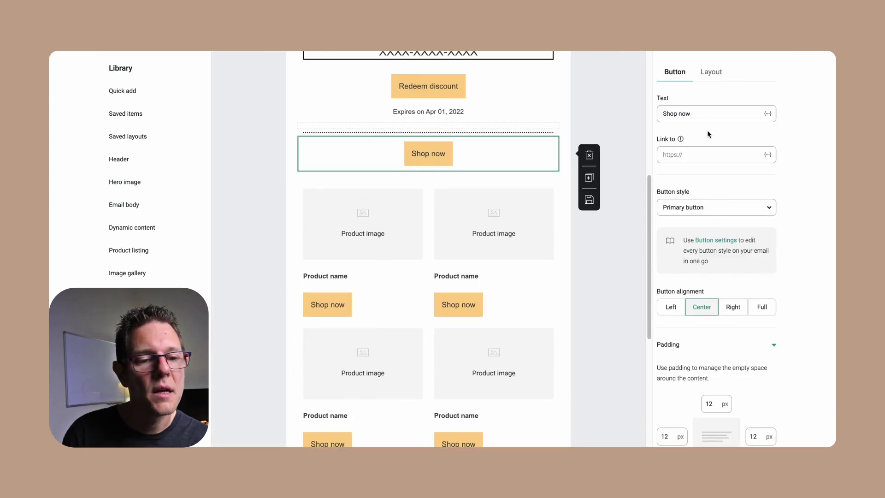
{"action": "left_click", "coordinate": [767, 155]}
{"action": "type", "text": "url"}
{"action": "scroll", "coordinate": [683, 232], "scroll_direction": "down", "scroll_amount": 3}
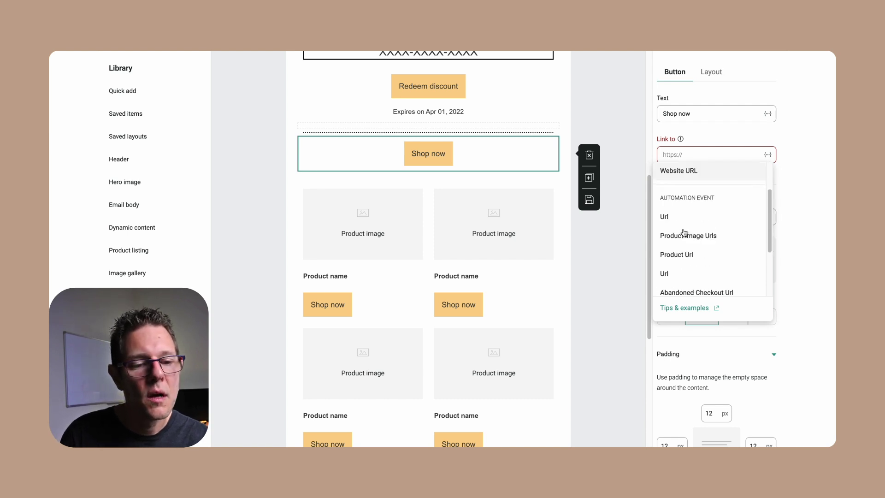
{"action": "left_click", "coordinate": [698, 233]}
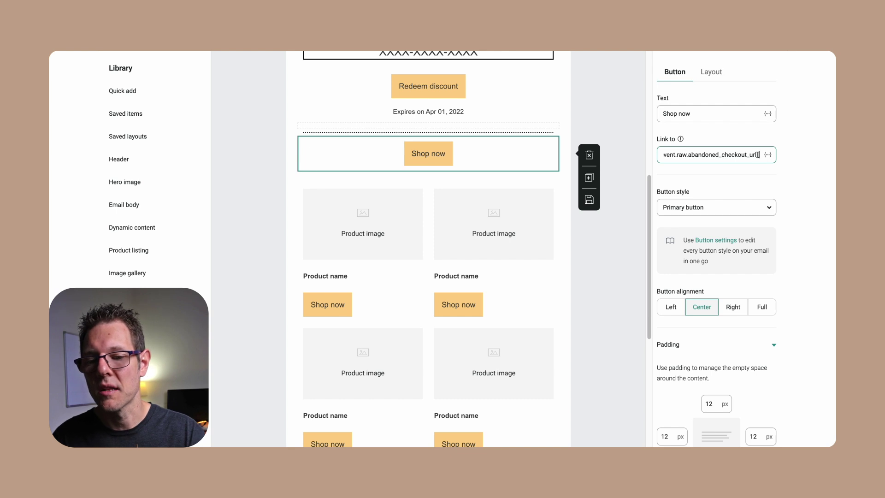
{"action": "left_click", "coordinate": [756, 36]}
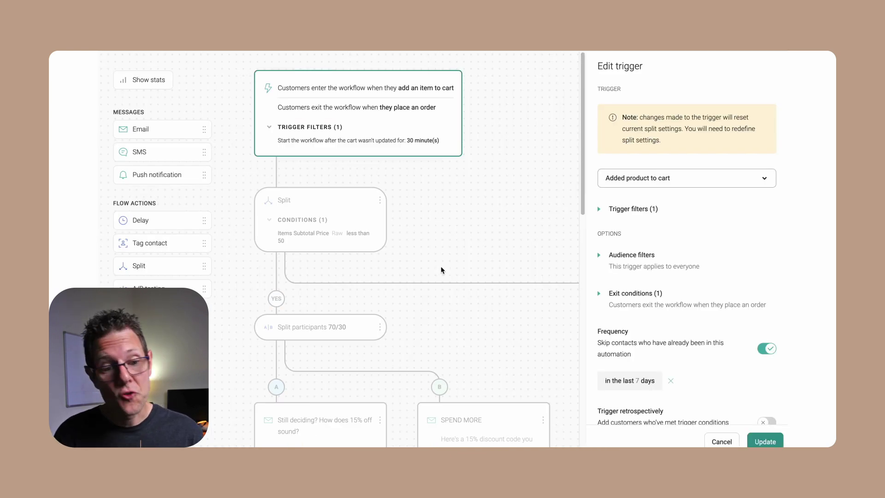
Confirm the trigger settings and review the finished workflow's splits, A/B paths, delays, messages and exits
{"action": "scroll", "coordinate": [441, 272], "scroll_direction": "down", "scroll_amount": 3}
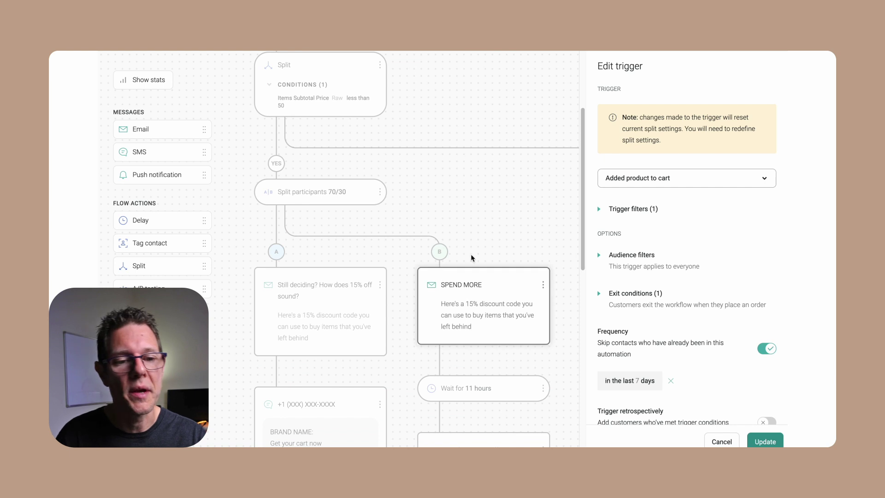
{"action": "left_click", "coordinate": [775, 443]}
{"action": "scroll", "coordinate": [568, 295], "scroll_direction": "down", "scroll_amount": 4}
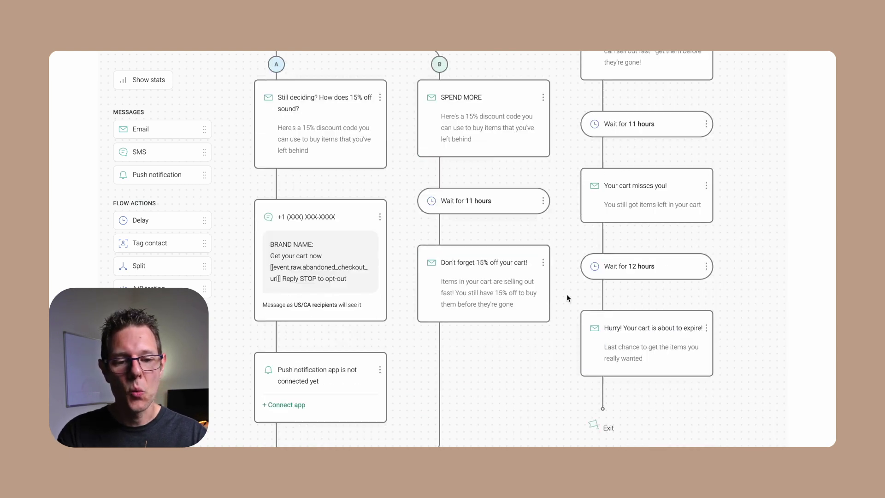
{"action": "scroll", "coordinate": [568, 297], "scroll_direction": "down", "scroll_amount": 5}
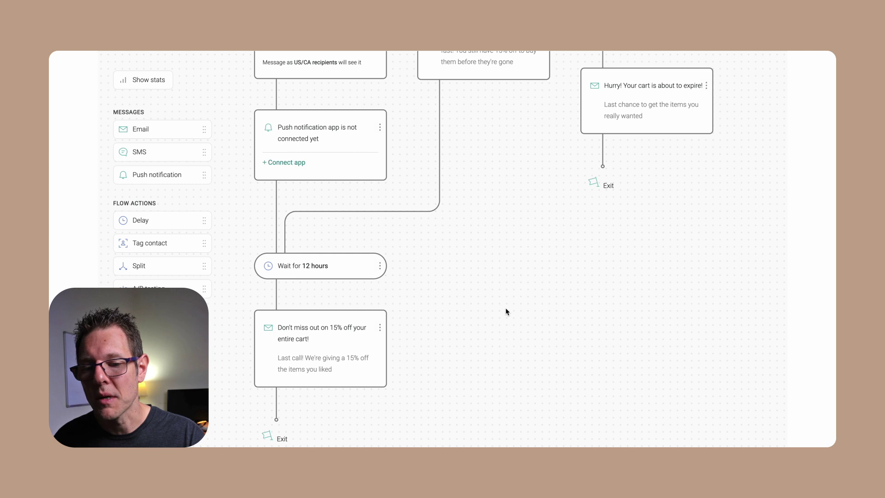
{"action": "scroll", "coordinate": [505, 310], "scroll_direction": "up", "scroll_amount": 1}
{"action": "scroll", "coordinate": [505, 311], "scroll_direction": "down", "scroll_amount": 1}
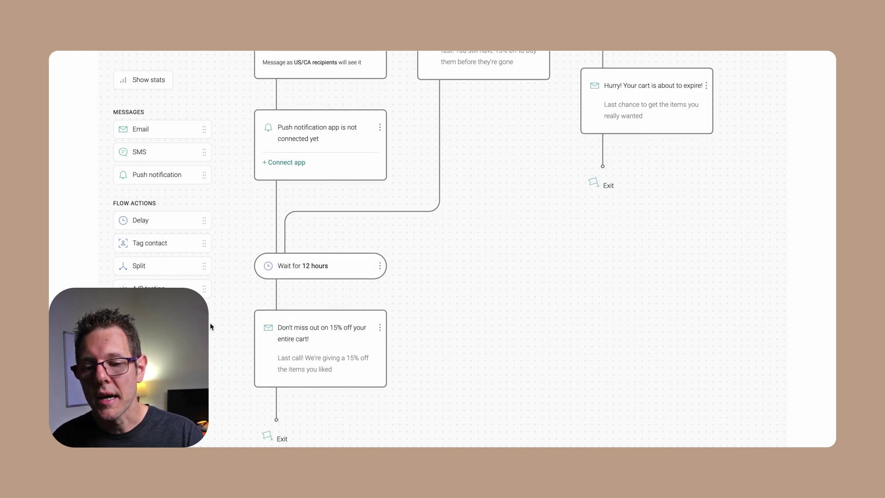
{"action": "scroll", "coordinate": [343, 316], "scroll_direction": "up", "scroll_amount": 8}
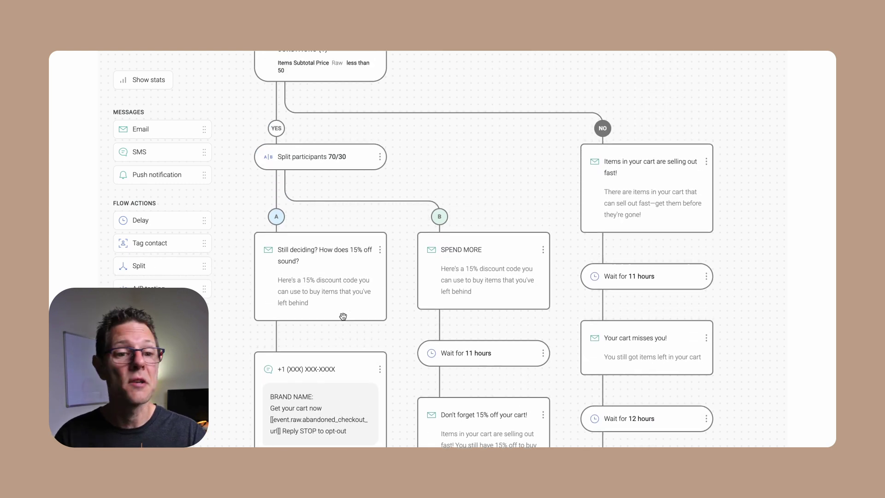
{"action": "scroll", "coordinate": [408, 281], "scroll_direction": "up", "scroll_amount": 2}
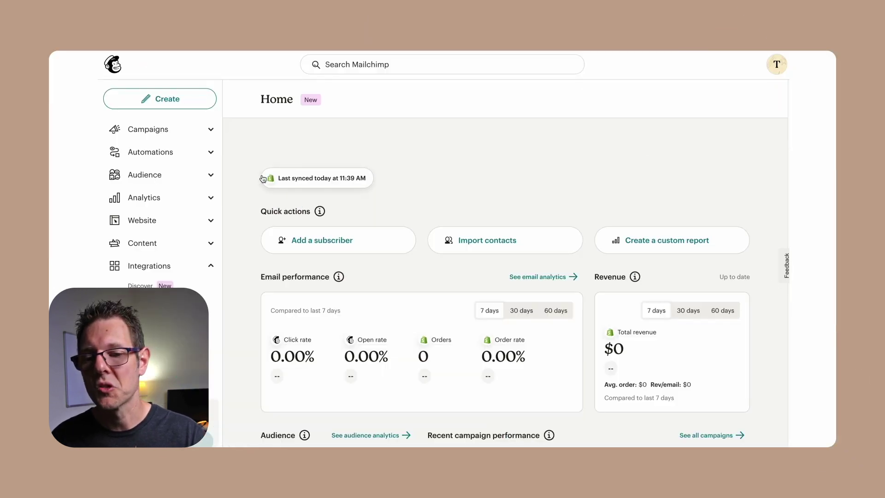
Open the pre-built automation journeys in Mailchimp and browse the available templates
{"action": "left_click", "coordinate": [211, 152]}
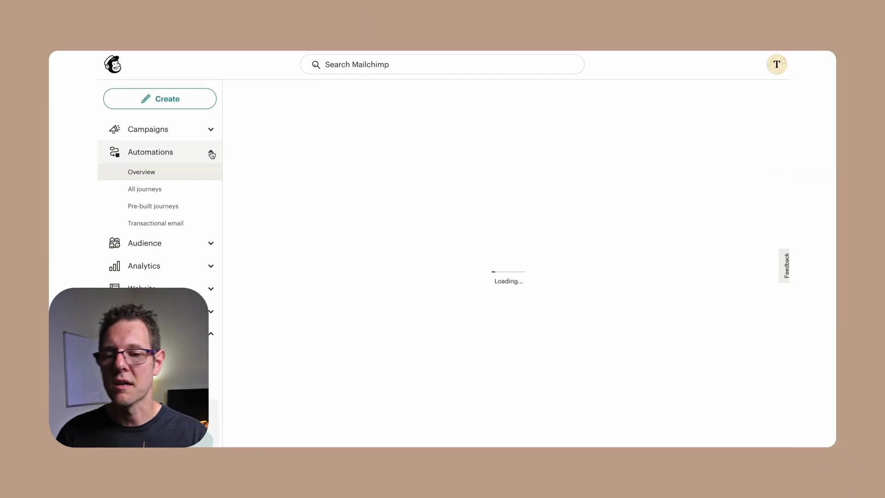
{"action": "left_click", "coordinate": [167, 205]}
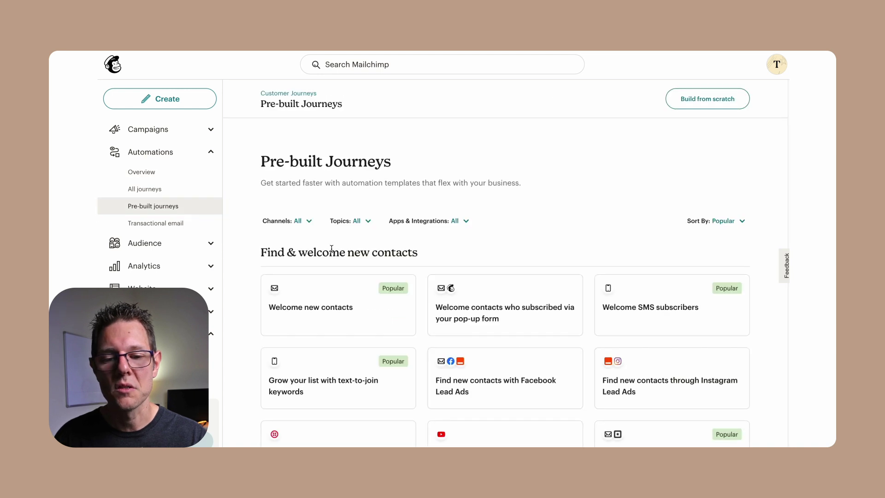
{"action": "scroll", "coordinate": [366, 249], "scroll_direction": "down", "scroll_amount": 10}
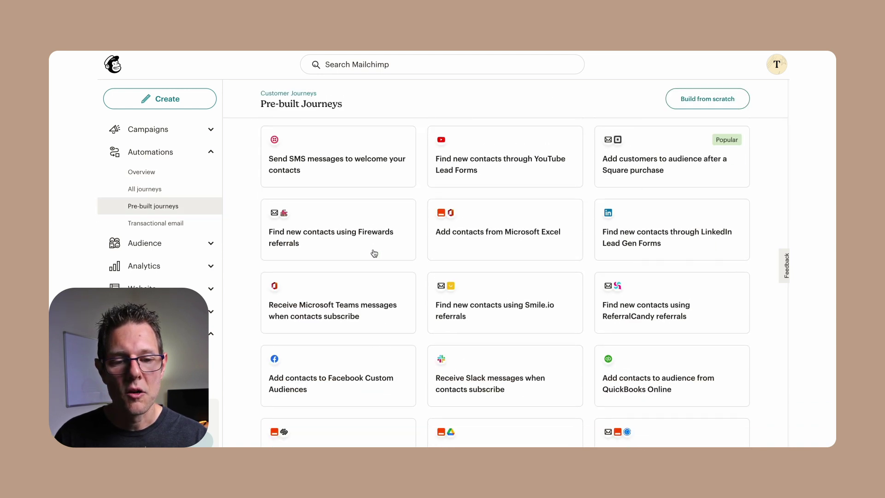
{"action": "scroll", "coordinate": [374, 253], "scroll_direction": "down", "scroll_amount": 5}
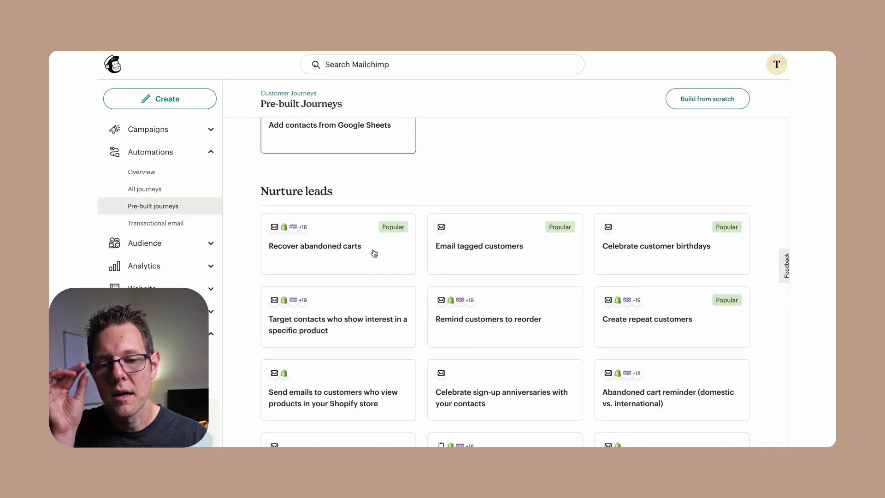
{"action": "scroll", "coordinate": [375, 253], "scroll_direction": "down", "scroll_amount": 5}
{"action": "scroll", "coordinate": [374, 252], "scroll_direction": "up", "scroll_amount": 20}
Filter the pre-built journeys to the SMS and Email channels and the Ecommerce topic
{"action": "left_click", "coordinate": [309, 222]}
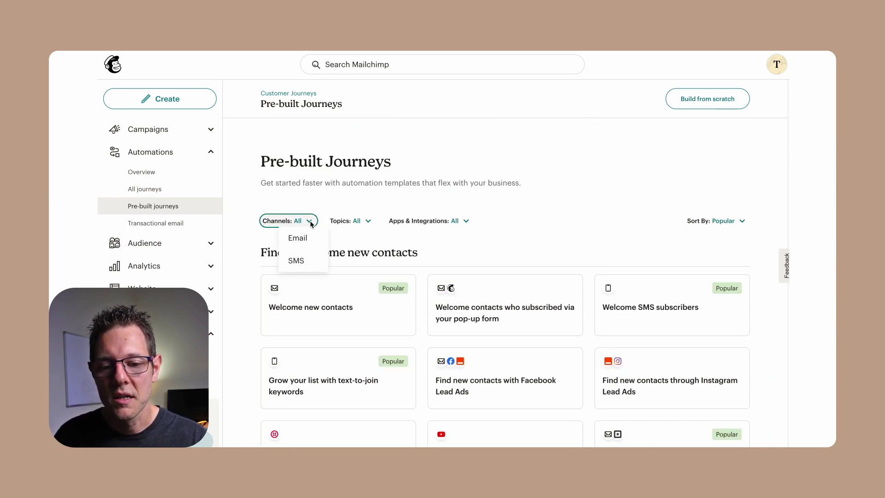
{"action": "left_click", "coordinate": [303, 259]}
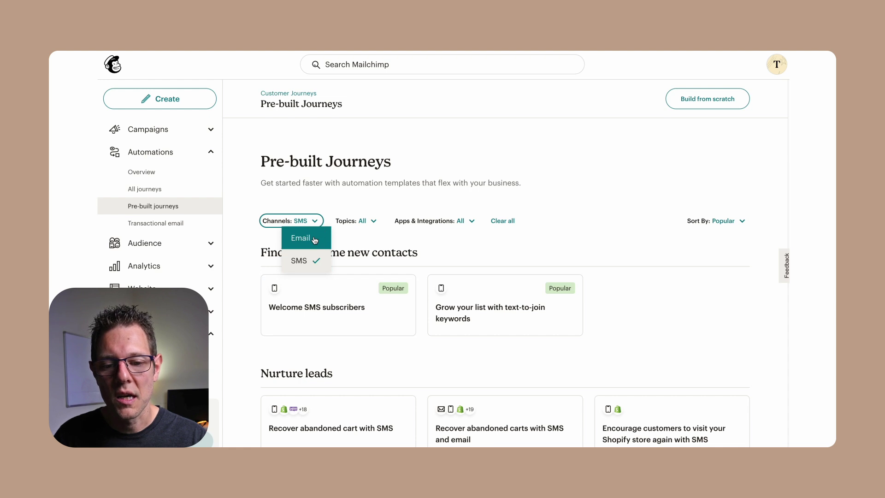
{"action": "left_click", "coordinate": [314, 239]}
{"action": "left_click", "coordinate": [389, 220]}
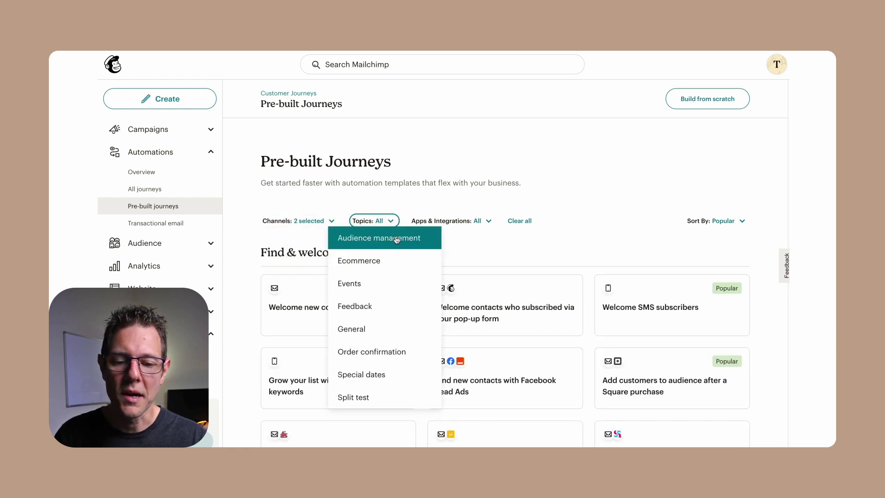
{"action": "left_click", "coordinate": [409, 269]}
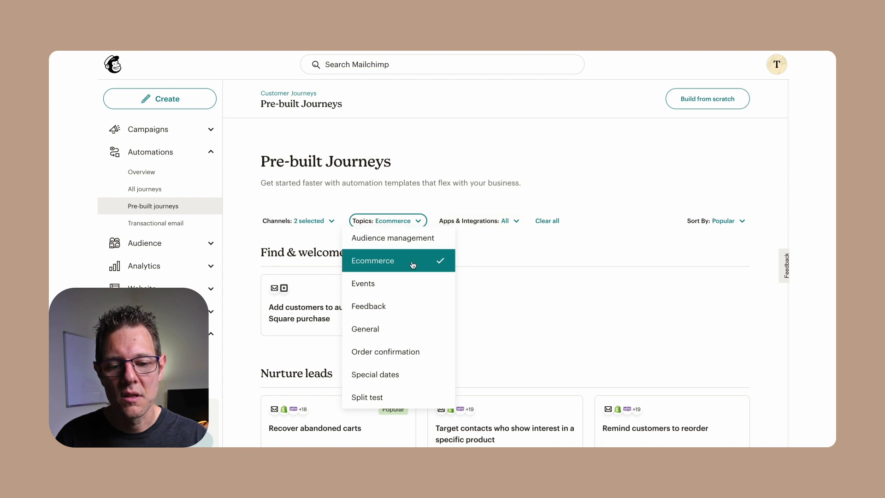
Filter the journeys by the Shopify integration
{"action": "left_click", "coordinate": [509, 220]}
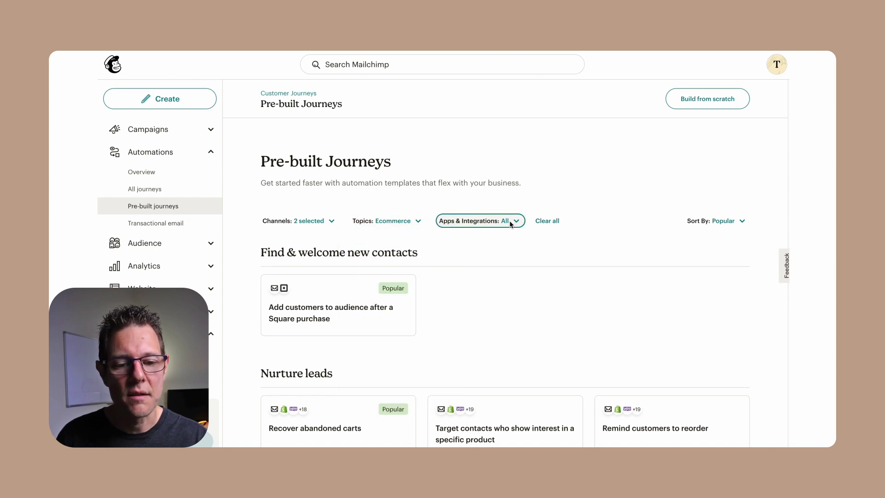
{"action": "scroll", "coordinate": [502, 312], "scroll_direction": "down", "scroll_amount": 3}
{"action": "scroll", "coordinate": [503, 312], "scroll_direction": "up", "scroll_amount": 3}
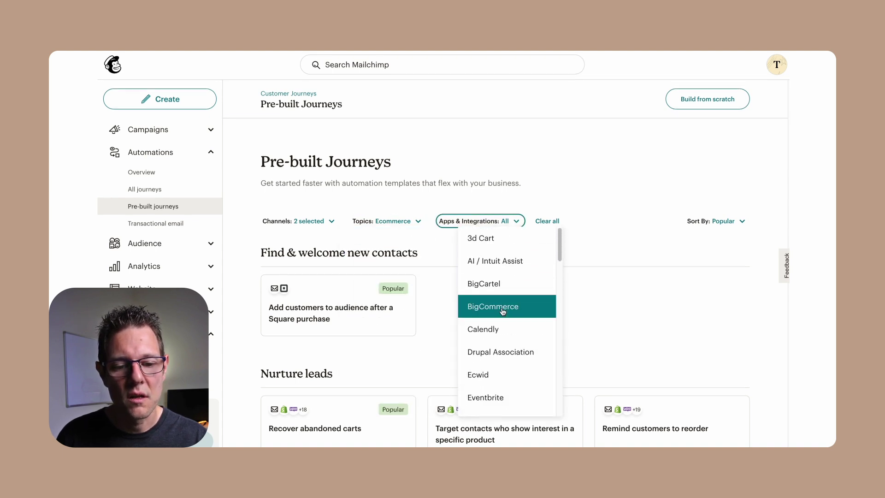
{"action": "scroll", "coordinate": [502, 312], "scroll_direction": "down", "scroll_amount": 4}
{"action": "scroll", "coordinate": [502, 312], "scroll_direction": "down", "scroll_amount": 3}
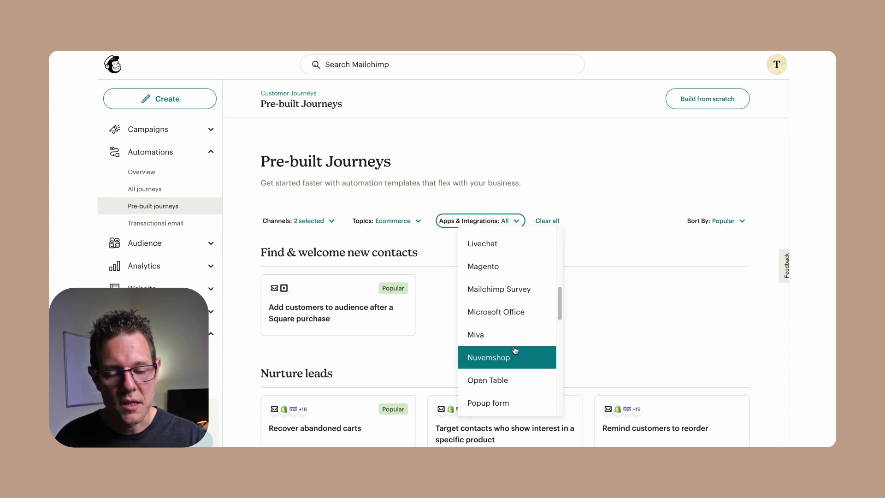
{"action": "scroll", "coordinate": [515, 351], "scroll_direction": "down", "scroll_amount": 3}
{"action": "scroll", "coordinate": [514, 341], "scroll_direction": "down", "scroll_amount": 2}
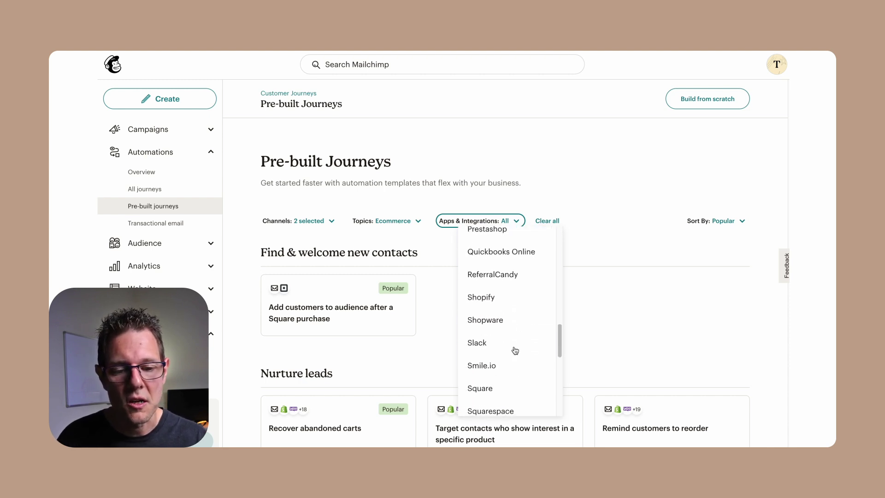
{"action": "left_click", "coordinate": [531, 302]}
{"action": "left_click", "coordinate": [625, 213]}
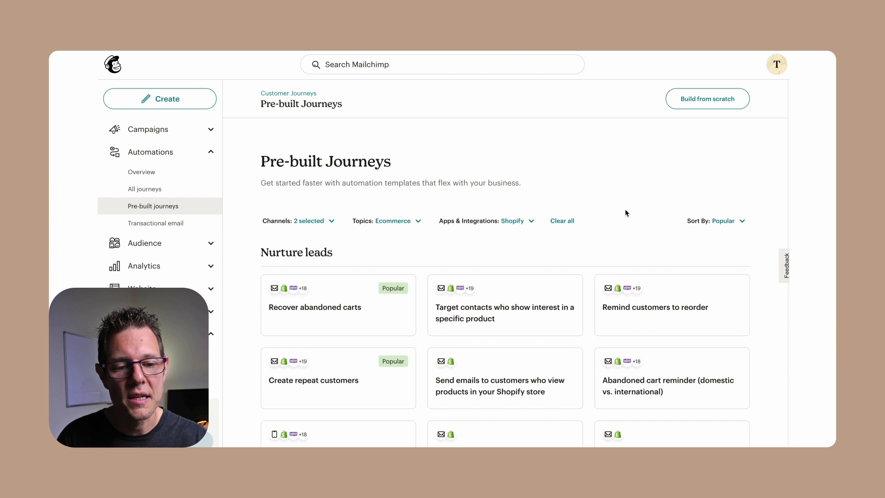
Check the sort options and open the Recover abandoned carts journey template from the Nurture leads group
{"action": "left_click", "coordinate": [739, 222]}
{"action": "left_click", "coordinate": [739, 222]}
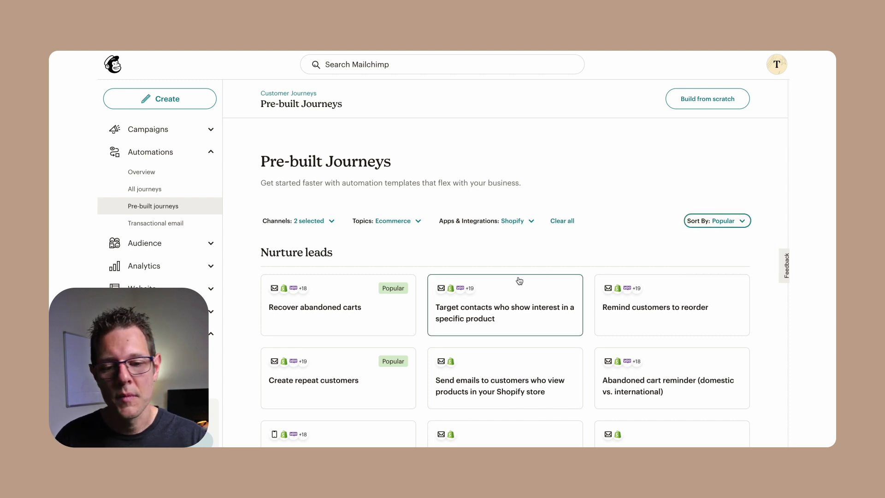
{"action": "scroll", "coordinate": [391, 262], "scroll_direction": "down", "scroll_amount": 3}
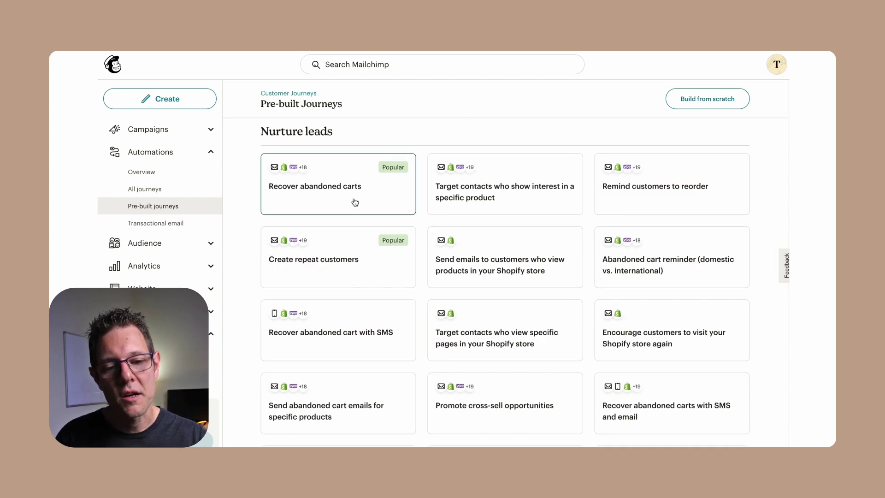
{"action": "scroll", "coordinate": [355, 202], "scroll_direction": "up", "scroll_amount": 3}
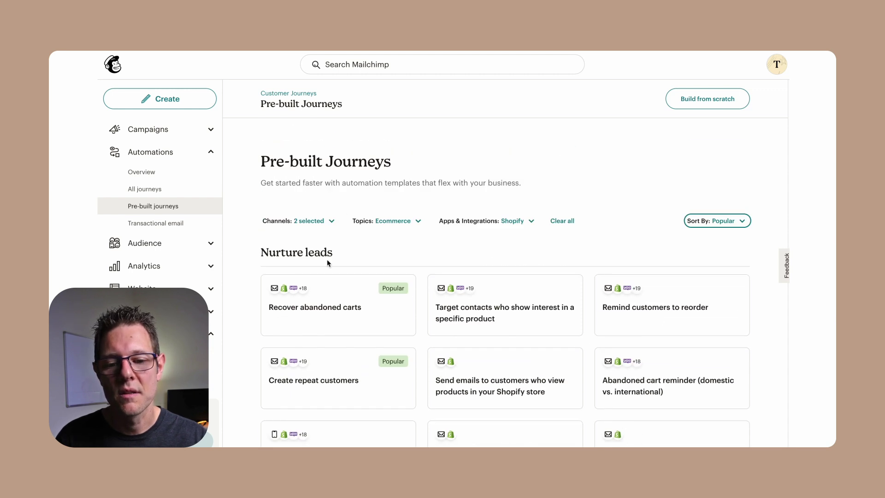
{"action": "left_click", "coordinate": [348, 306]}
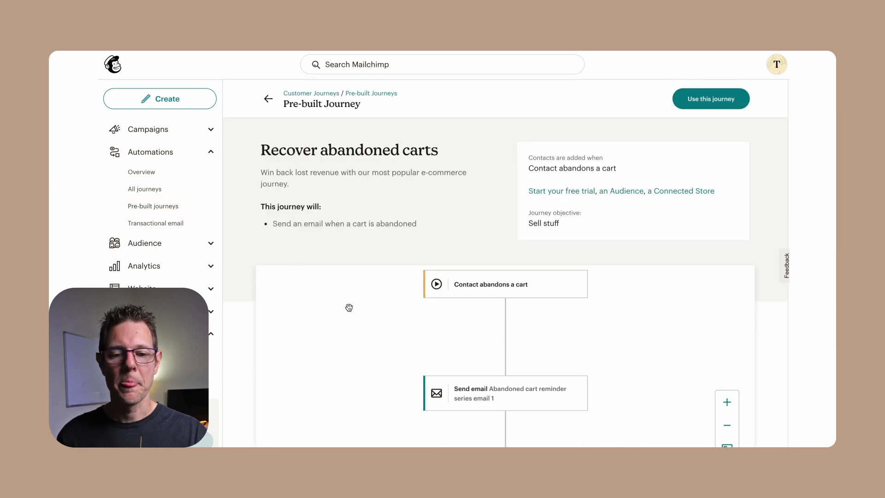
Review the Recover abandoned carts flow preview and use this journey with the audience already set up
{"action": "scroll", "coordinate": [392, 313], "scroll_direction": "down", "scroll_amount": 2}
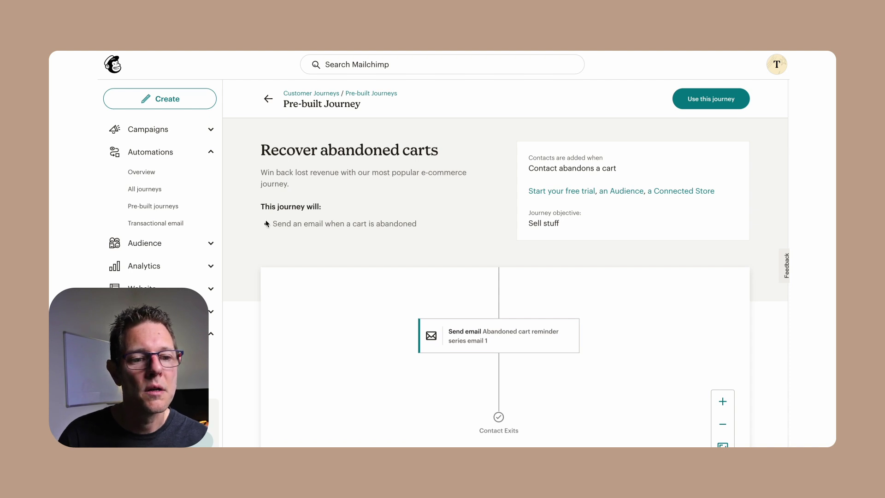
{"action": "scroll", "coordinate": [266, 221], "scroll_direction": "down", "scroll_amount": 5}
{"action": "scroll", "coordinate": [265, 222], "scroll_direction": "up", "scroll_amount": 4}
{"action": "scroll", "coordinate": [517, 309], "scroll_direction": "up", "scroll_amount": 2}
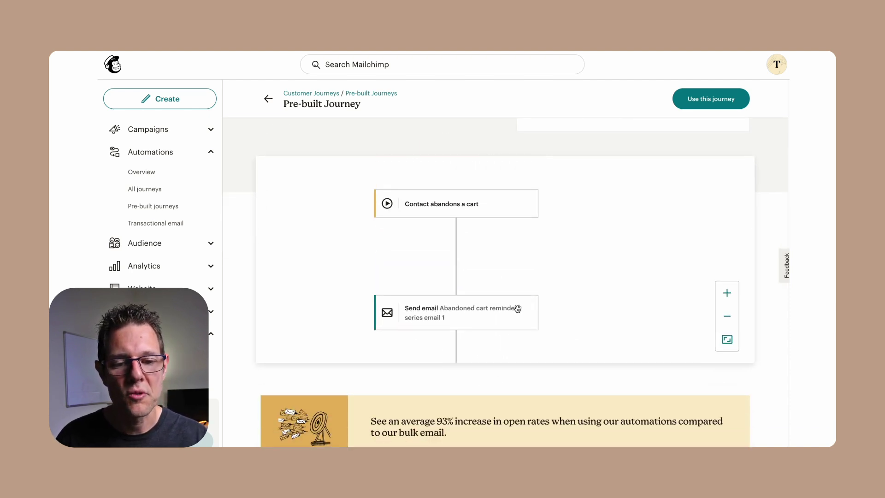
{"action": "scroll", "coordinate": [770, 178], "scroll_direction": "up", "scroll_amount": 2}
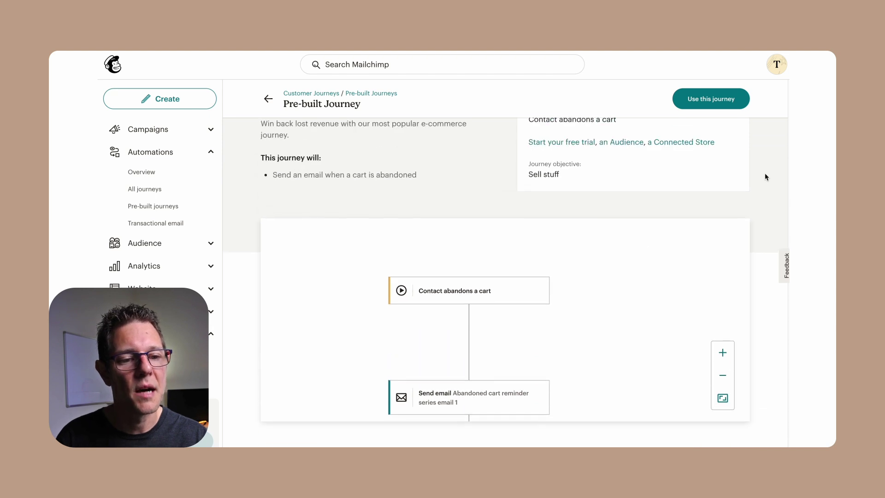
{"action": "left_click", "coordinate": [705, 103]}
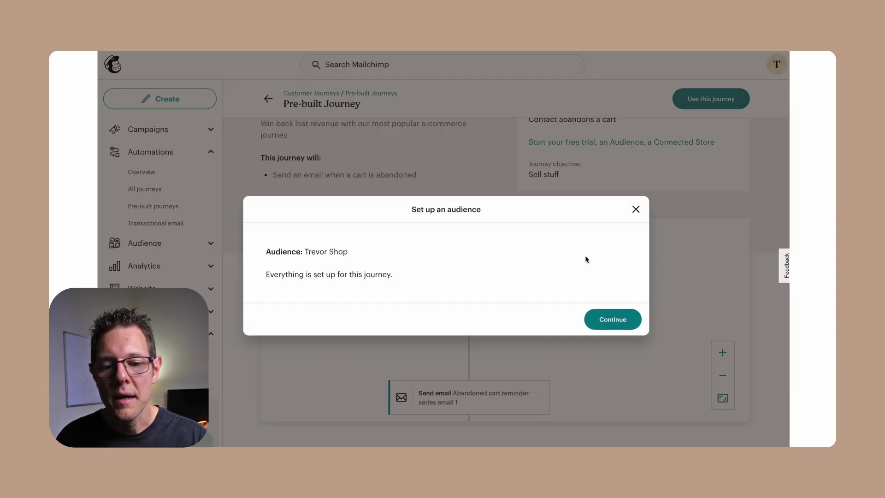
{"action": "left_click", "coordinate": [606, 323]}
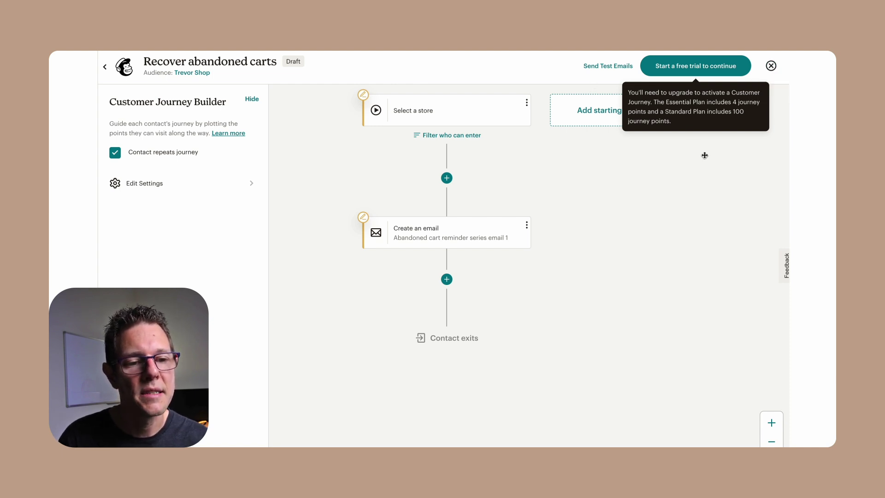
Open the journey's settings and review the tracking and contact management options
{"action": "scroll", "coordinate": [713, 117], "scroll_direction": "up", "scroll_amount": 1}
{"action": "left_click", "coordinate": [143, 183]}
{"action": "scroll", "coordinate": [173, 197], "scroll_direction": "down", "scroll_amount": 2}
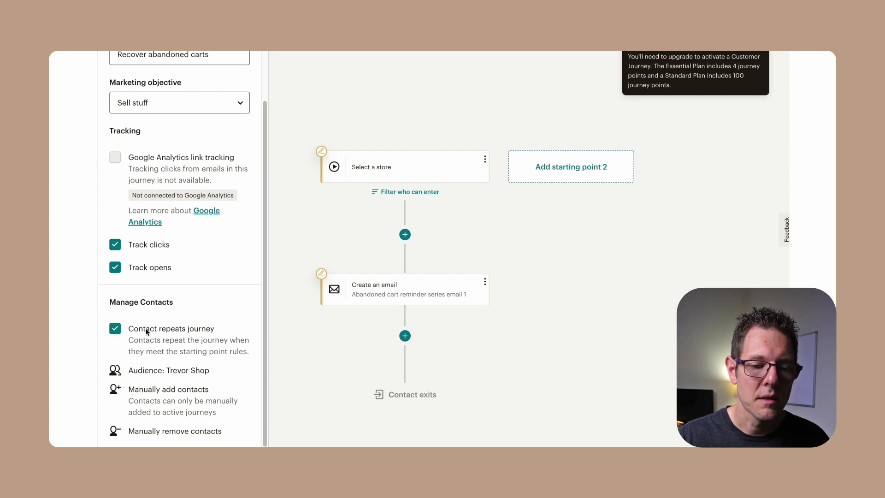
{"action": "scroll", "coordinate": [175, 364], "scroll_direction": "up", "scroll_amount": 1}
{"action": "scroll", "coordinate": [148, 332], "scroll_direction": "down", "scroll_amount": 1}
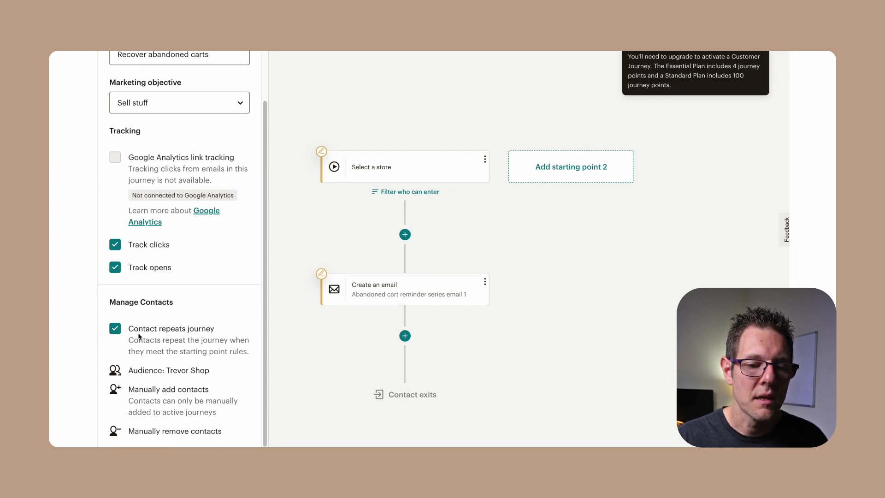
Choose demo-store-youtube as the store for the abandoned cart starting point
{"action": "left_click", "coordinate": [381, 162]}
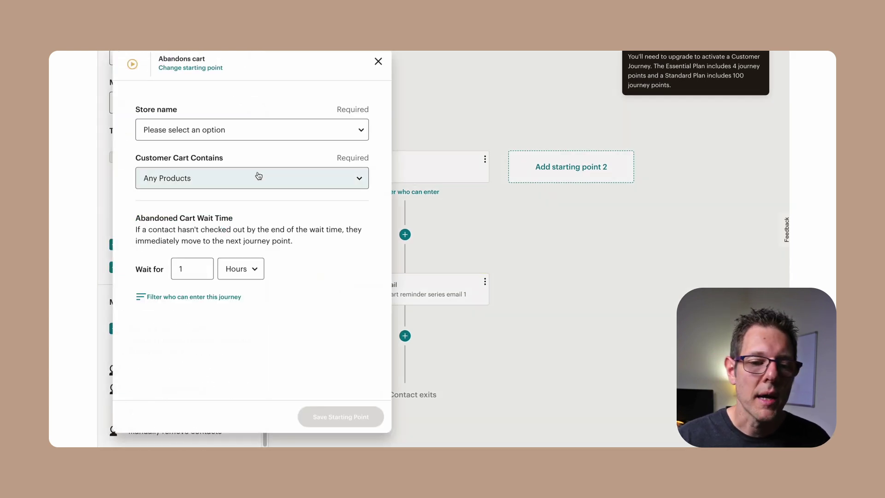
{"action": "left_click", "coordinate": [214, 133]}
{"action": "left_click", "coordinate": [213, 143]}
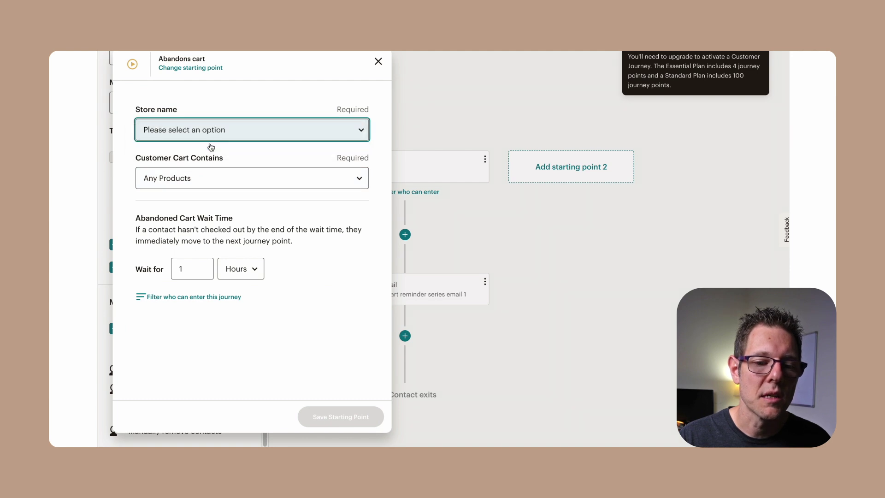
Try limiting the starting point to carts with Specific Products and examine the include and exclude options
{"action": "left_click", "coordinate": [210, 177]}
{"action": "left_click", "coordinate": [206, 192]}
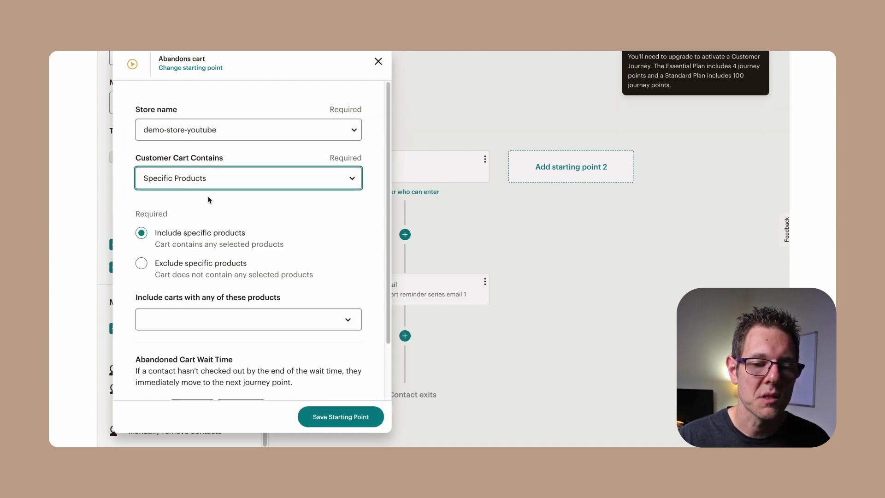
{"action": "scroll", "coordinate": [229, 218], "scroll_direction": "down", "scroll_amount": 3}
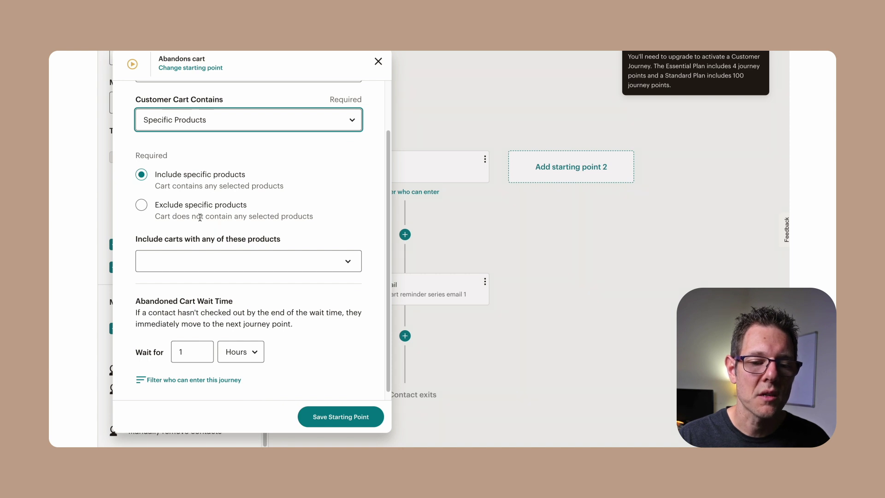
{"action": "scroll", "coordinate": [180, 220], "scroll_direction": "down", "scroll_amount": 1}
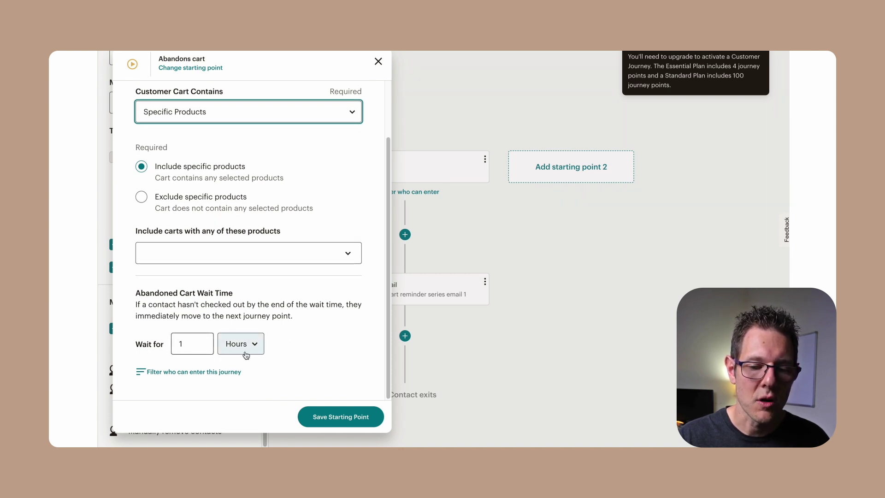
Try an abandoned cart wait time of 30, check the available time units, and set it back to 1 hour
{"action": "left_click", "coordinate": [200, 344]}
{"action": "type", "text": "30"}
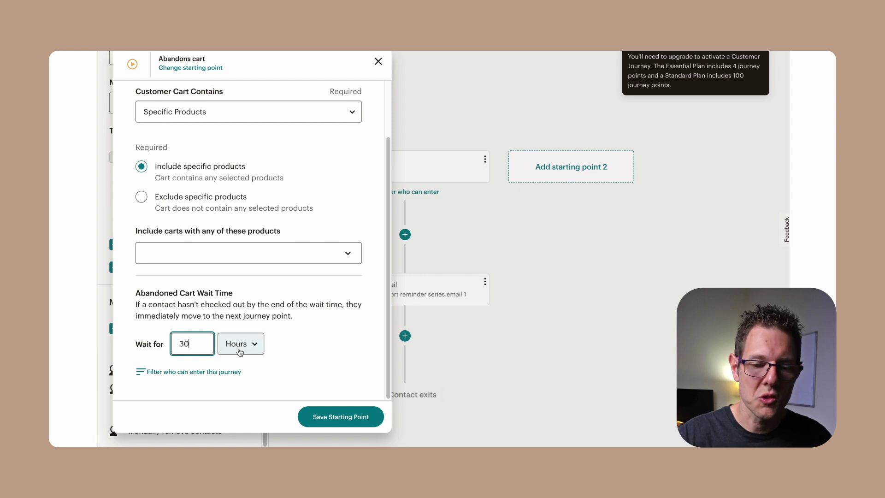
{"action": "left_click", "coordinate": [250, 350]}
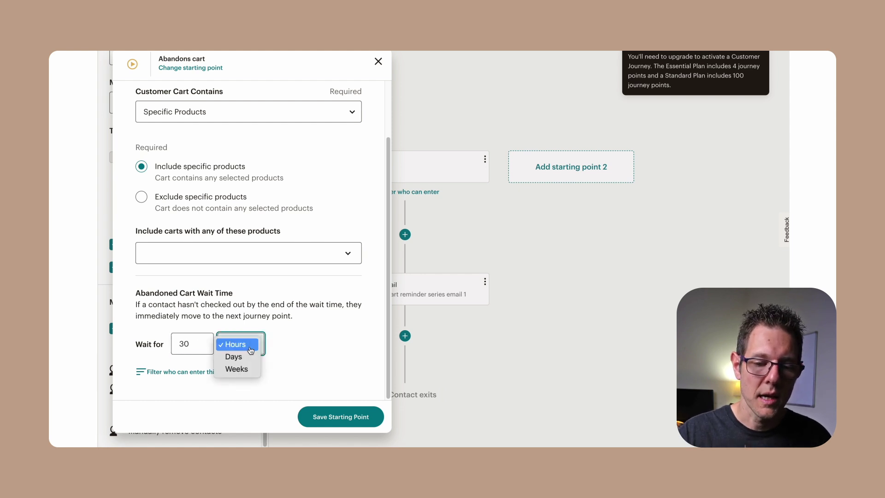
{"action": "left_click", "coordinate": [250, 351]}
{"action": "left_click", "coordinate": [195, 346]}
{"action": "double_click", "coordinate": [194, 346]}
{"action": "type", "text": "11"}
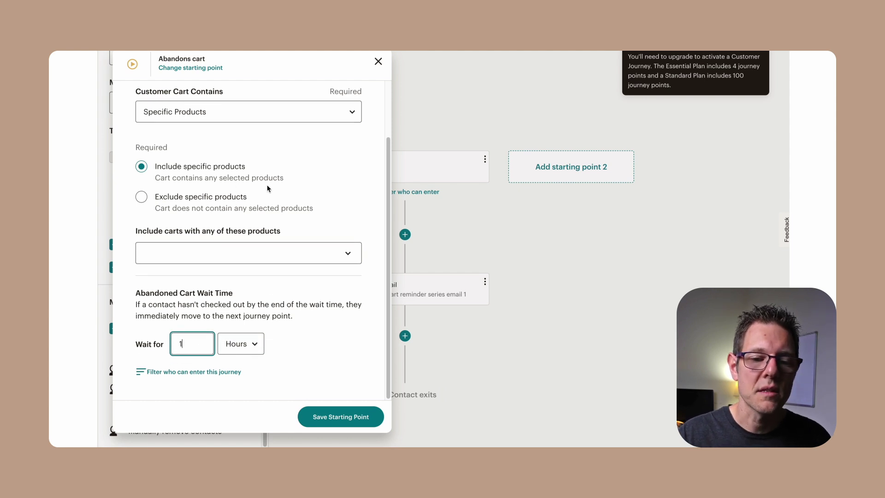
Set Customer Cart Contains to Any Products, save the starting point, and reload the journey page
{"action": "left_click", "coordinate": [274, 121]}
{"action": "left_click", "coordinate": [272, 106]}
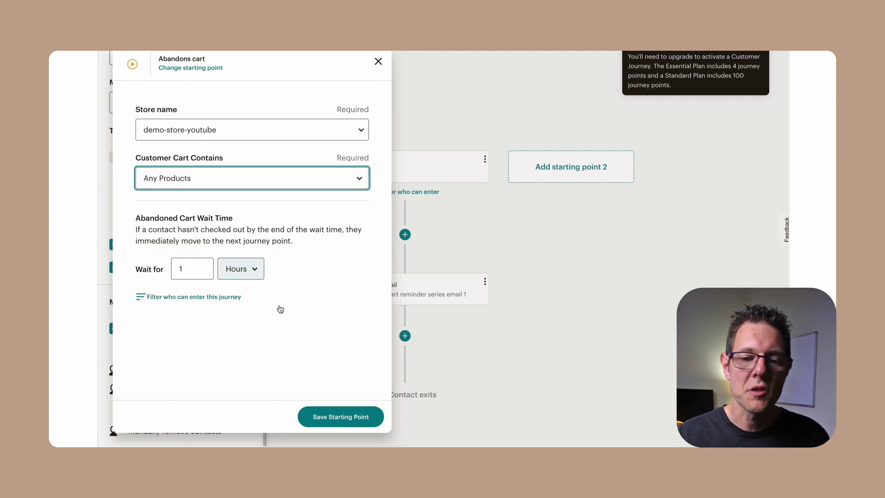
{"action": "left_click", "coordinate": [349, 417]}
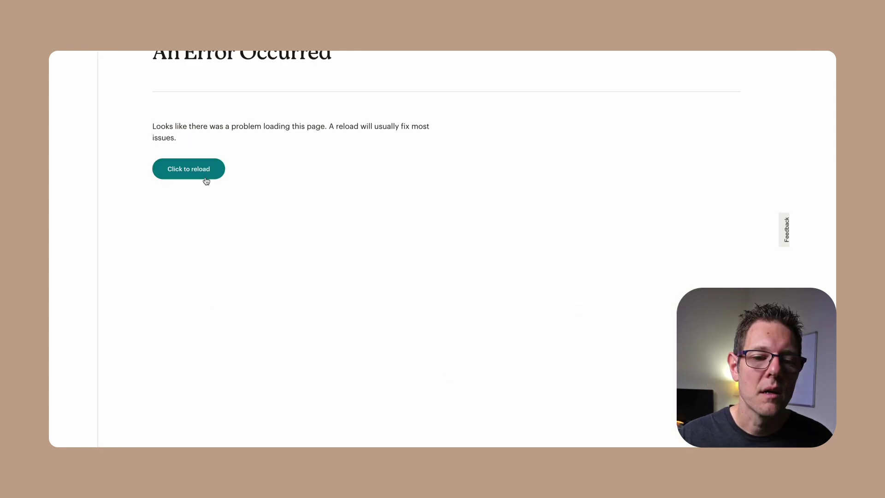
{"action": "left_click", "coordinate": [197, 174]}
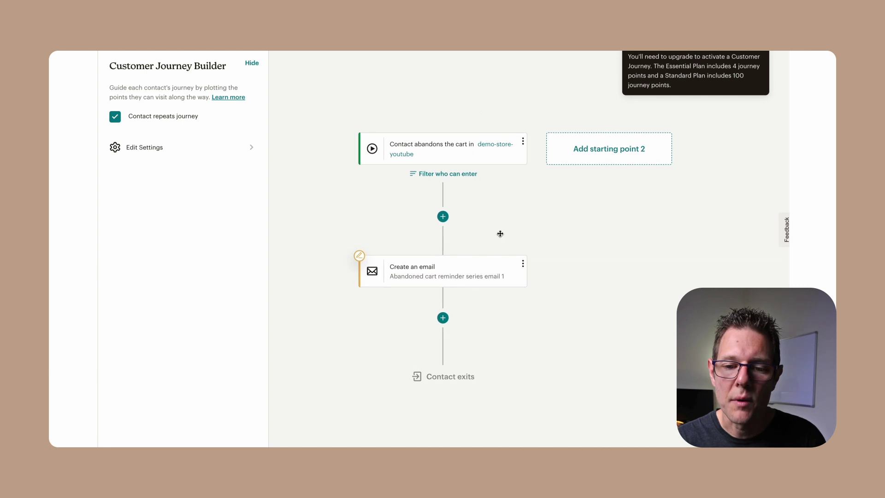
Duplicate the abandoned cart reminder email twice, placing each copy directly below the previous email in the journey
{"action": "scroll", "coordinate": [519, 239], "scroll_direction": "down", "scroll_amount": 2}
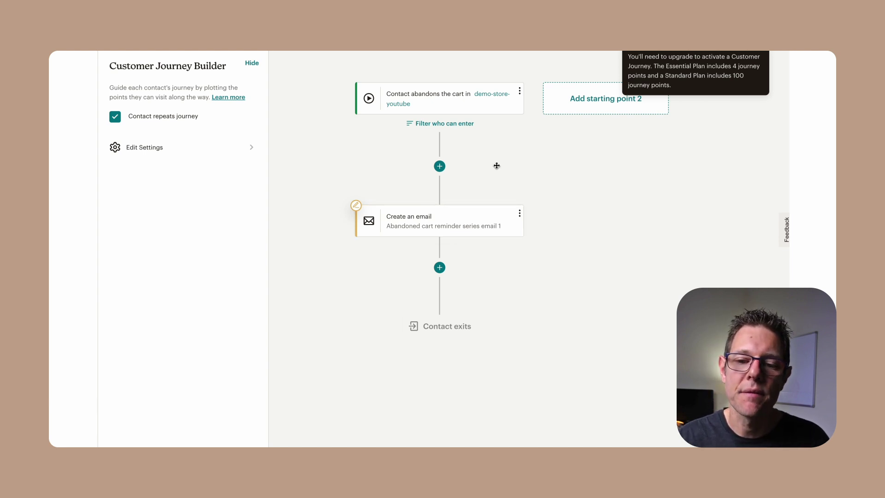
{"action": "left_click", "coordinate": [519, 213]}
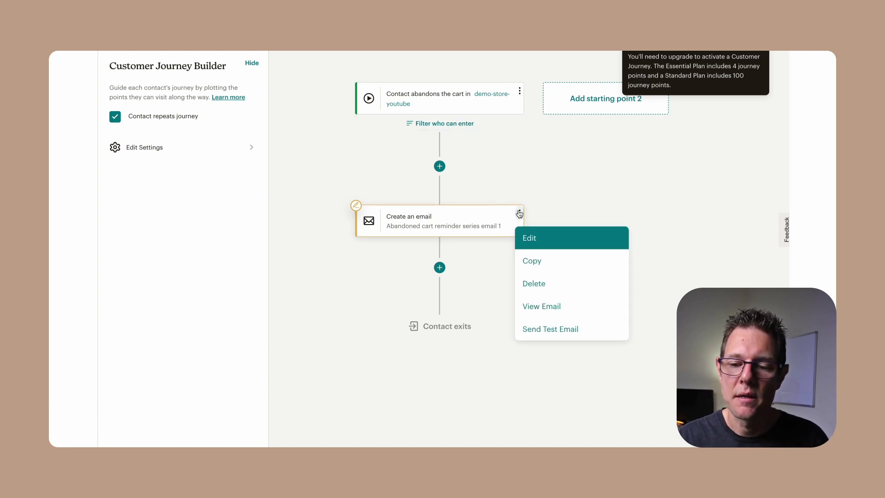
{"action": "left_click", "coordinate": [547, 265]}
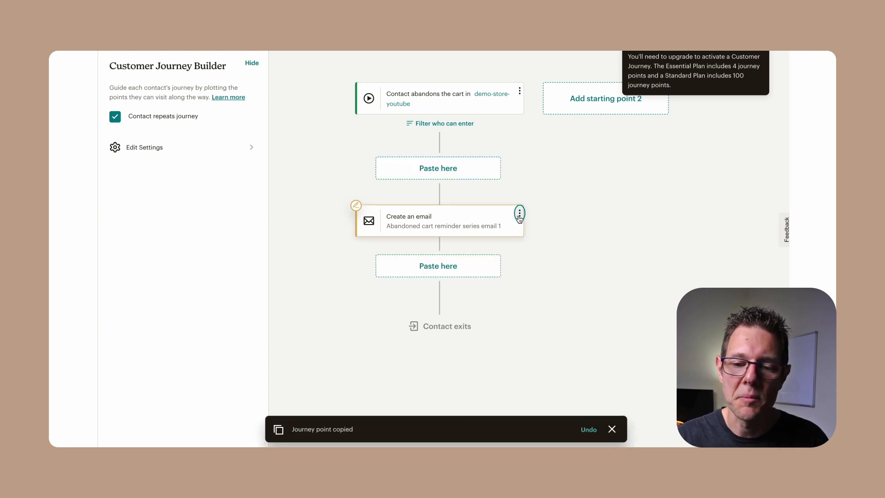
{"action": "left_click", "coordinate": [457, 265]}
{"action": "left_click_drag", "start_coordinate": [522, 302], "coordinate": [525, 268]}
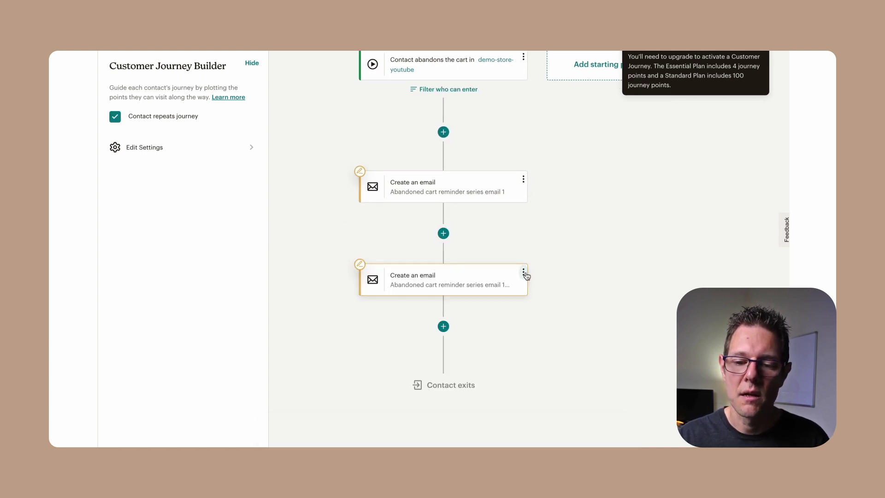
{"action": "left_click", "coordinate": [523, 273]}
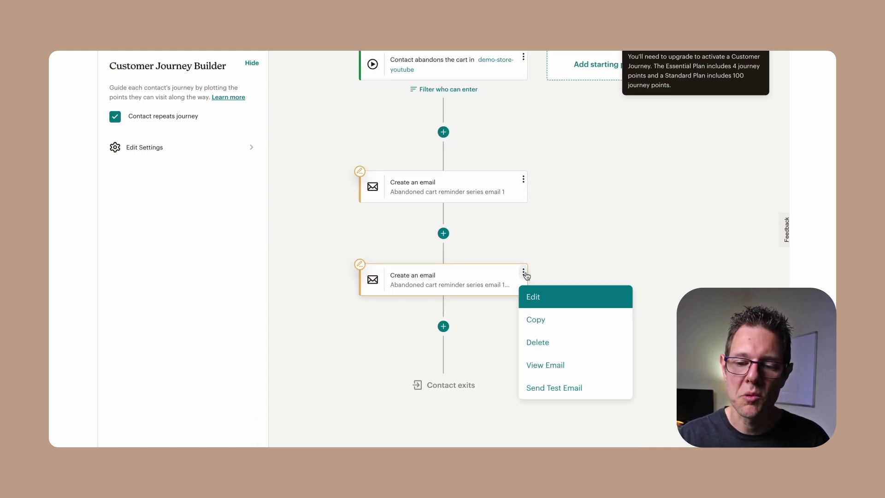
{"action": "left_click", "coordinate": [544, 322]}
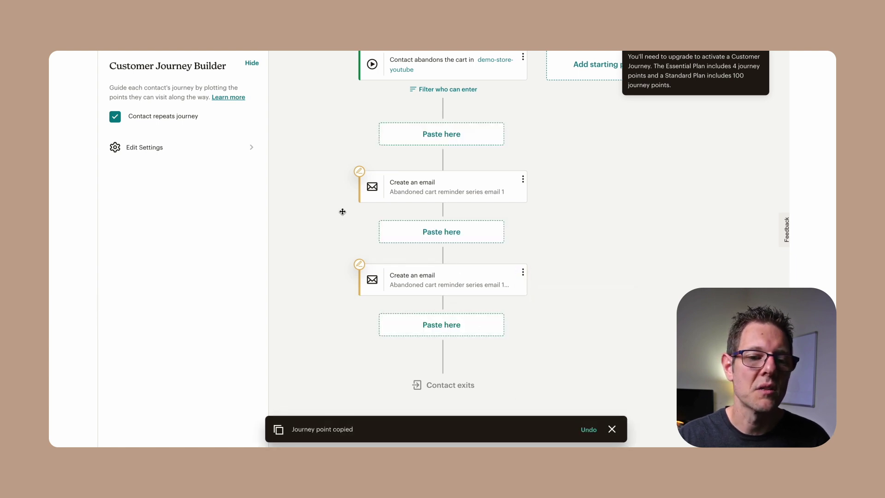
{"action": "scroll", "coordinate": [344, 224], "scroll_direction": "down", "scroll_amount": 2}
{"action": "left_click", "coordinate": [437, 245]}
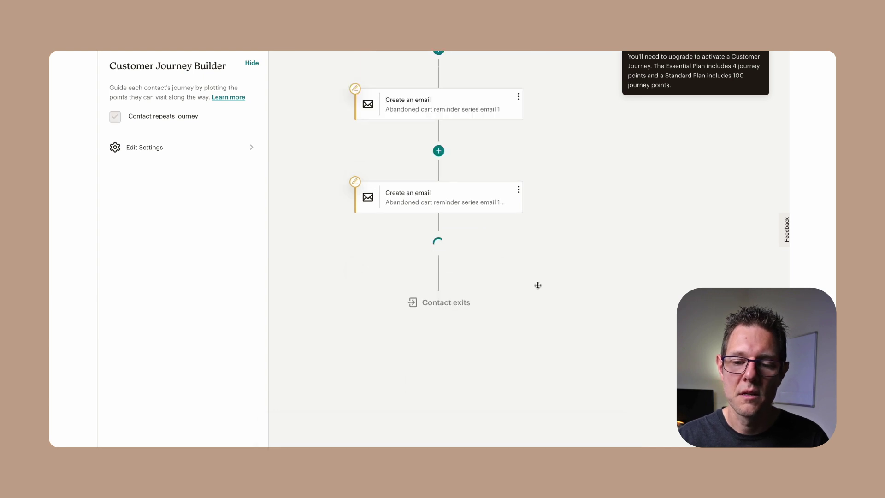
Open the journey settings and review the name, marketing objective, tracking and contact management options
{"action": "left_click", "coordinate": [254, 64]}
{"action": "left_click", "coordinate": [109, 272]}
{"action": "left_click", "coordinate": [182, 149]}
{"action": "scroll", "coordinate": [216, 189], "scroll_direction": "down", "scroll_amount": 2}
{"action": "scroll", "coordinate": [231, 194], "scroll_direction": "up", "scroll_amount": 2}
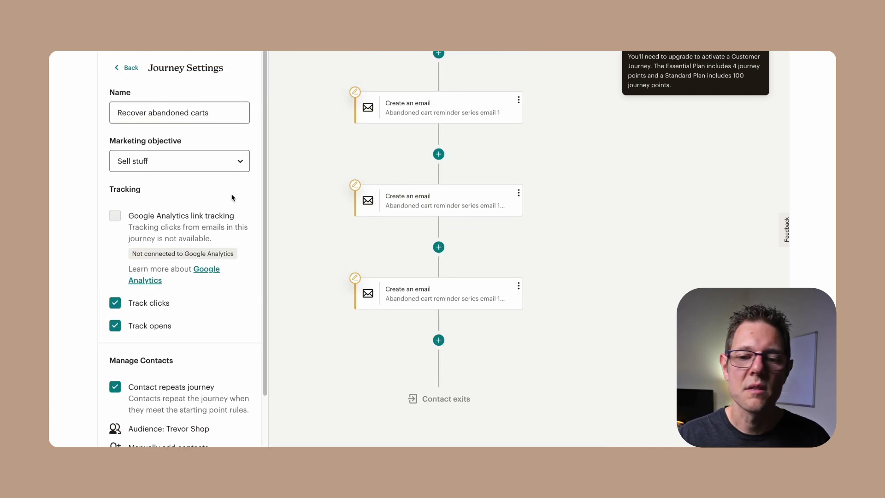
Close the journey settings and add a time delay of 1 day between the first and second emails
{"action": "left_click", "coordinate": [438, 154]}
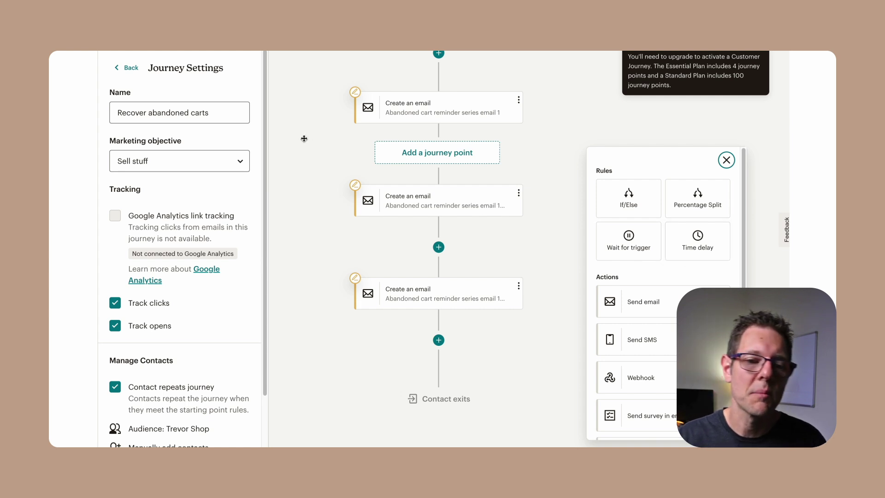
{"action": "left_click", "coordinate": [131, 69]}
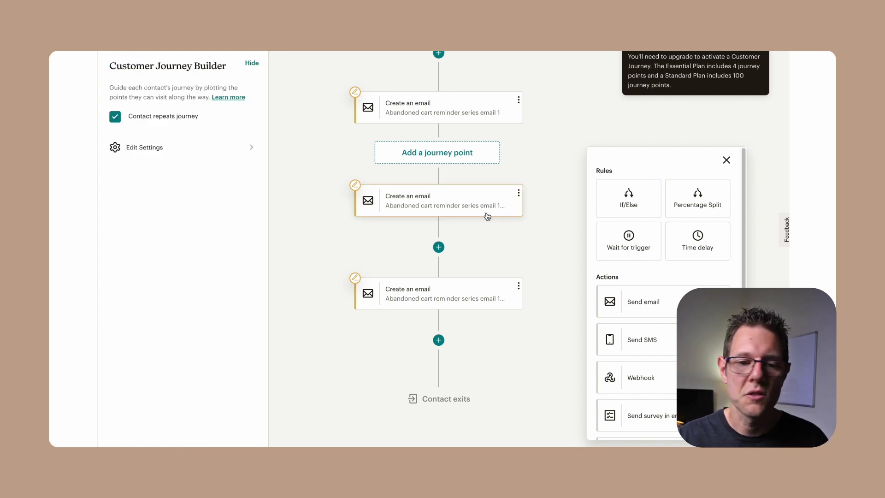
{"action": "left_click", "coordinate": [251, 63]}
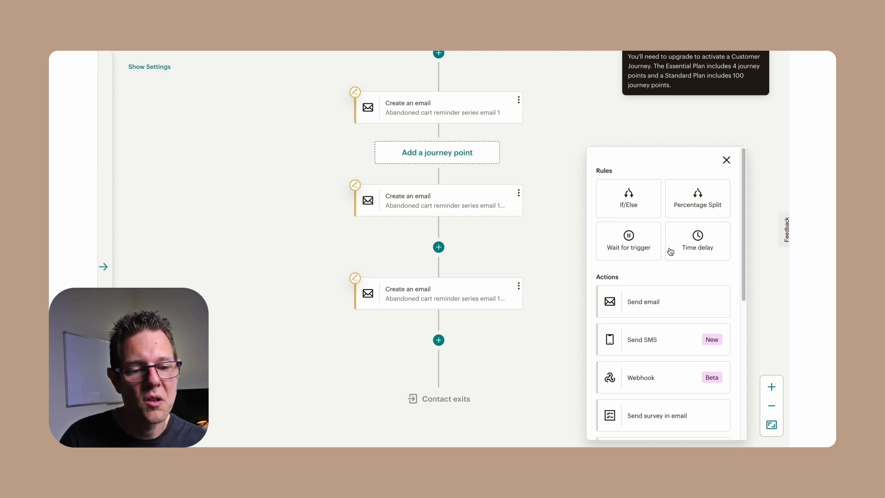
{"action": "left_click", "coordinate": [715, 243]}
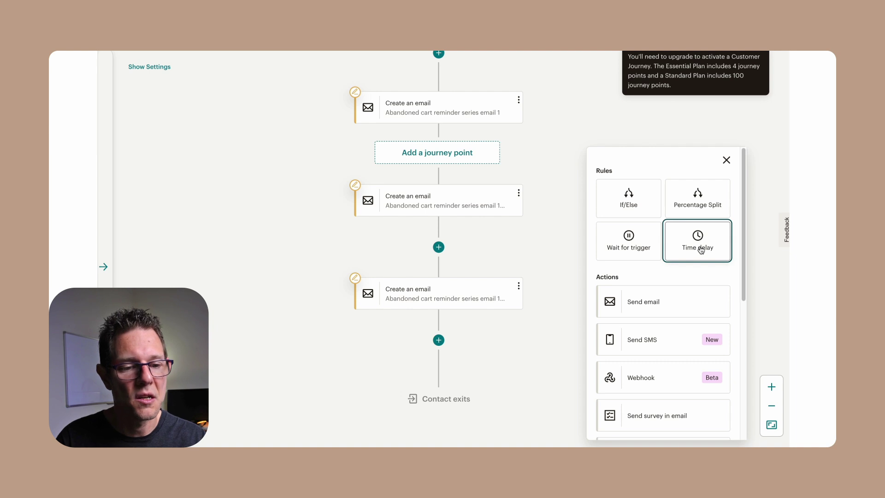
{"action": "left_click", "coordinate": [703, 248]}
{"action": "left_click", "coordinate": [237, 128]}
{"action": "left_click", "coordinate": [235, 115]}
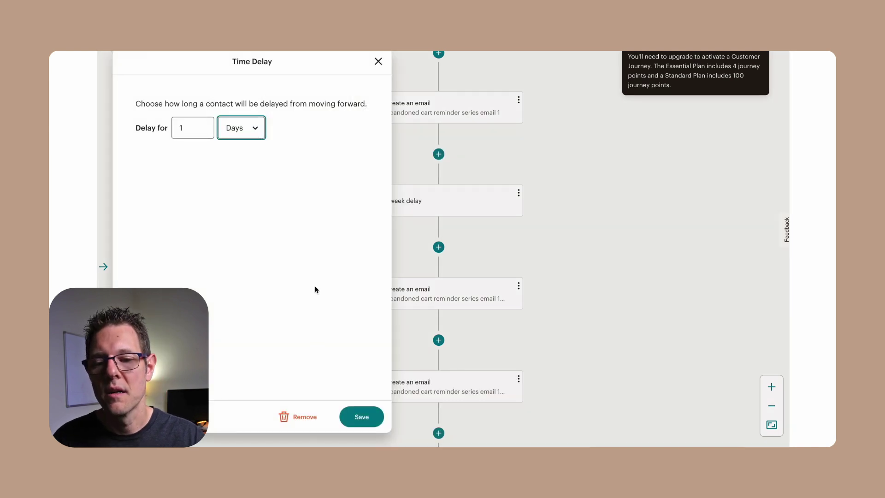
{"action": "left_click", "coordinate": [363, 416]}
Copy the 1 day delay and paste it between the second and third emails
{"action": "left_click", "coordinate": [518, 193]}
{"action": "left_click", "coordinate": [529, 239]}
{"action": "left_click", "coordinate": [440, 338]}
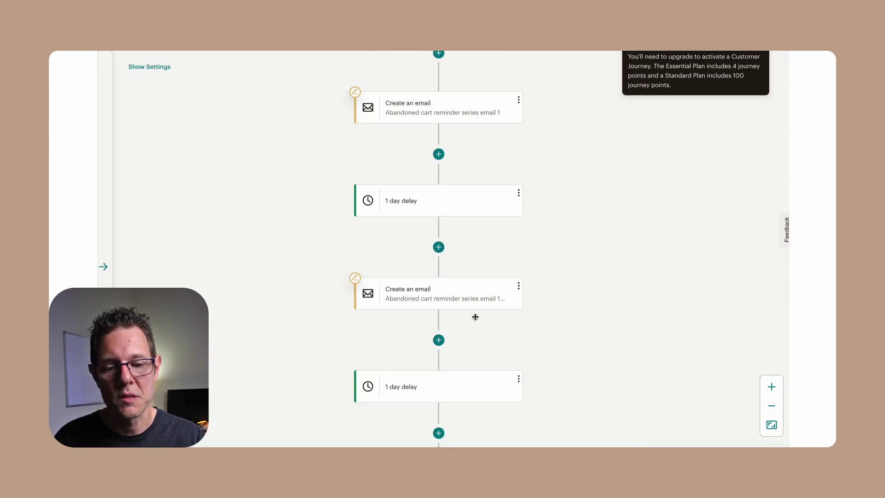
Insert an If/Else rule between the starting point and the first email, and open its segment filter choices
{"action": "scroll", "coordinate": [530, 316], "scroll_direction": "up", "scroll_amount": 3}
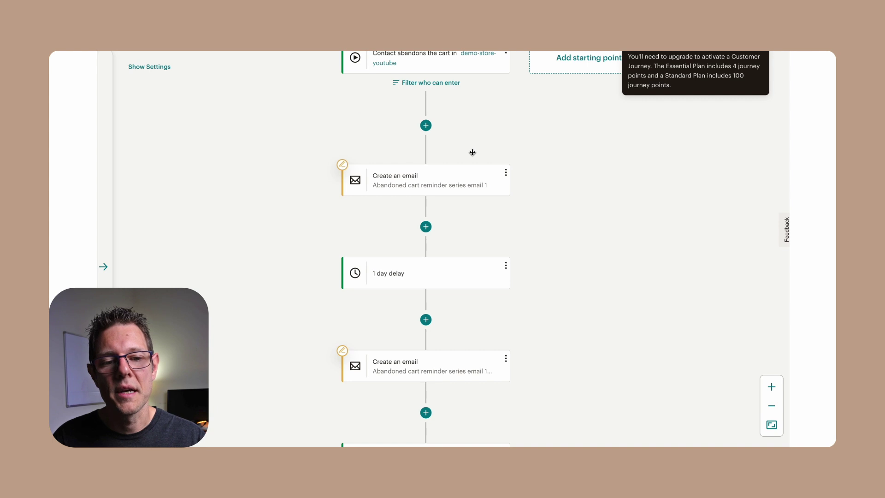
{"action": "scroll", "coordinate": [455, 164], "scroll_direction": "up", "scroll_amount": 1}
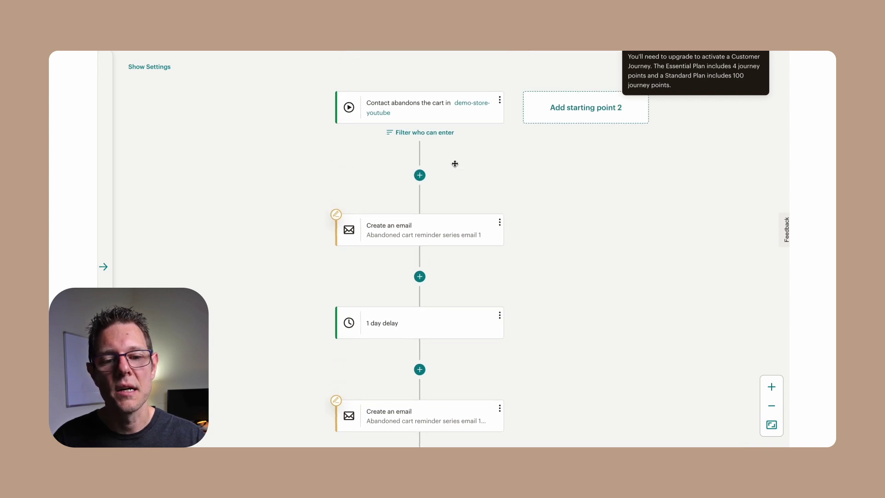
{"action": "left_click", "coordinate": [422, 182]}
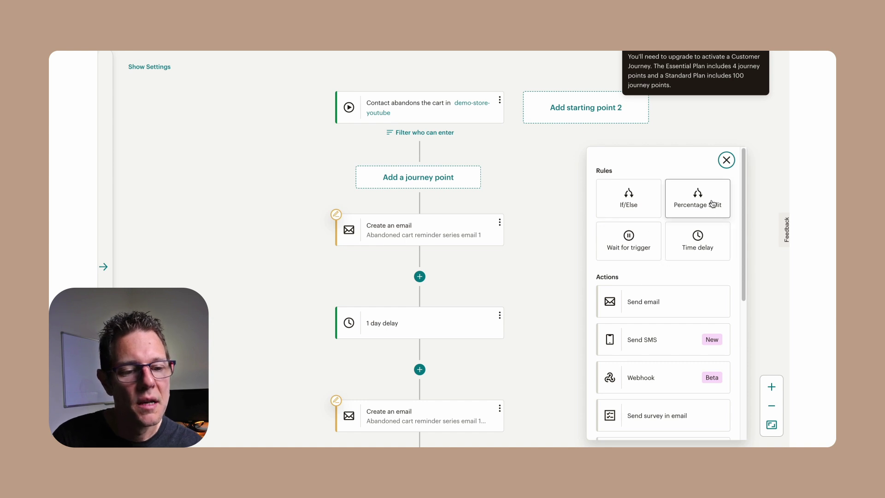
{"action": "left_click", "coordinate": [630, 203]}
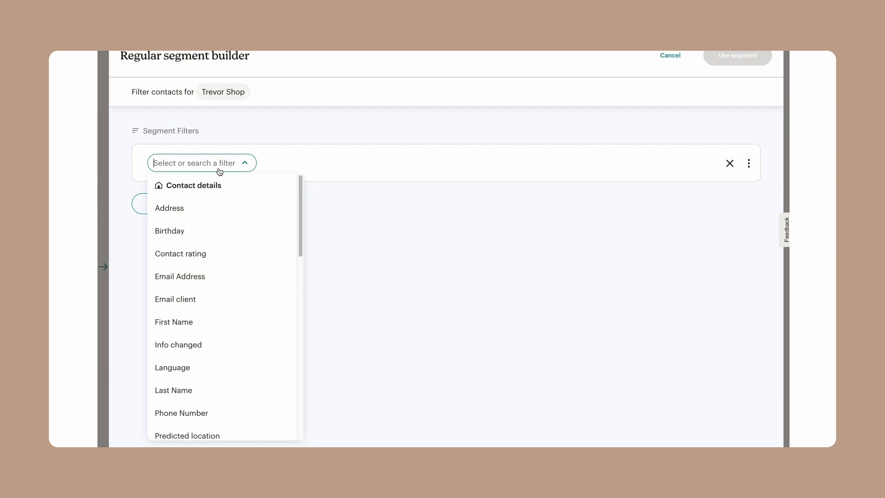
Browse the segment filters, set the If/Else condition to Purchase activity has purchased, and use the segment
{"action": "scroll", "coordinate": [212, 364], "scroll_direction": "down", "scroll_amount": 6}
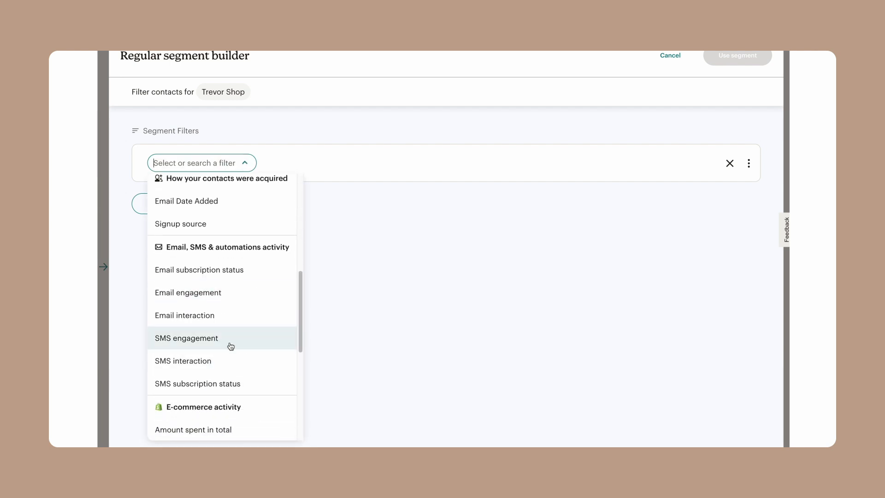
{"action": "scroll", "coordinate": [230, 346], "scroll_direction": "down", "scroll_amount": 3}
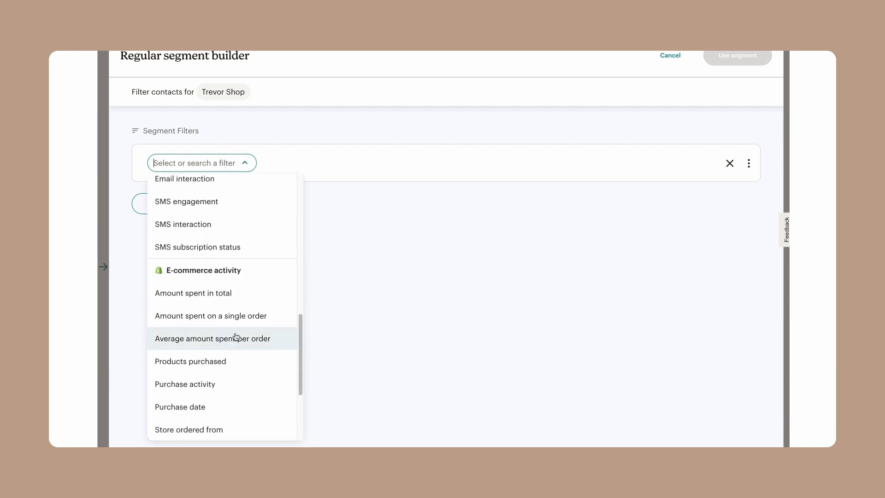
{"action": "scroll", "coordinate": [235, 340], "scroll_direction": "down", "scroll_amount": 2}
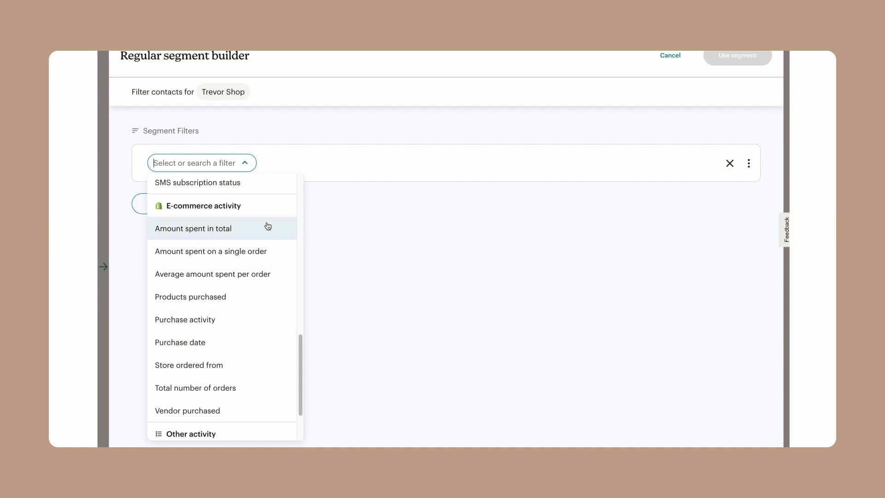
{"action": "scroll", "coordinate": [252, 306], "scroll_direction": "down", "scroll_amount": 2}
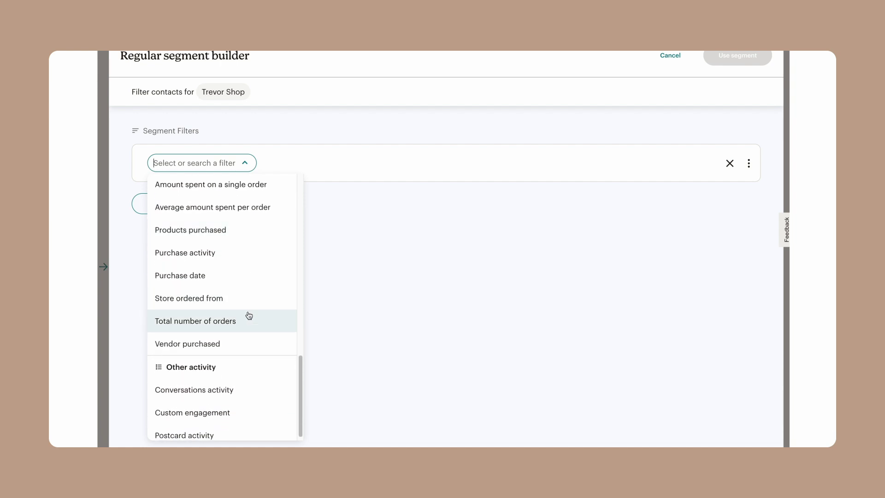
{"action": "scroll", "coordinate": [251, 379], "scroll_direction": "up", "scroll_amount": 2}
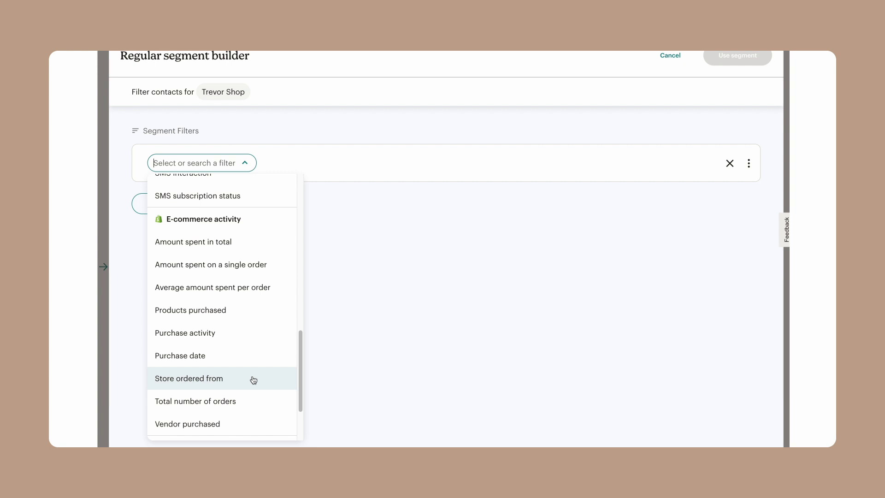
{"action": "scroll", "coordinate": [256, 357], "scroll_direction": "up", "scroll_amount": 6}
{"action": "scroll", "coordinate": [257, 355], "scroll_direction": "up", "scroll_amount": 2}
{"action": "scroll", "coordinate": [257, 353], "scroll_direction": "down", "scroll_amount": 10}
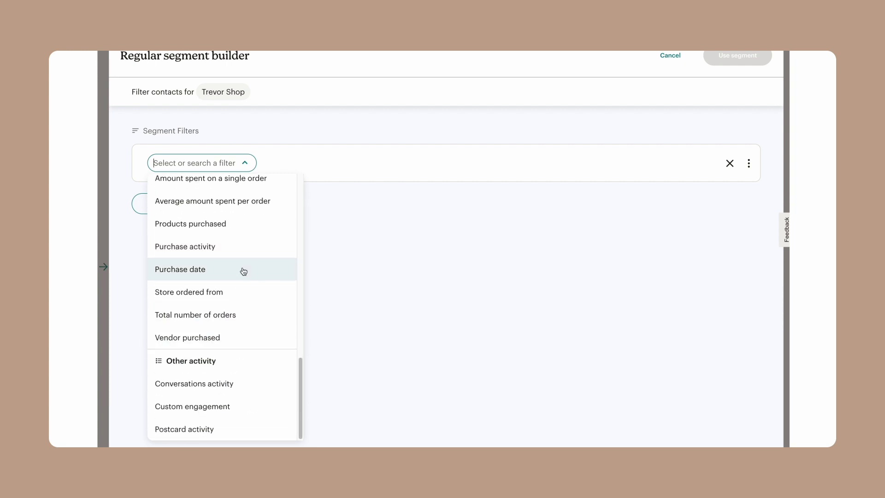
{"action": "left_click", "coordinate": [251, 248]}
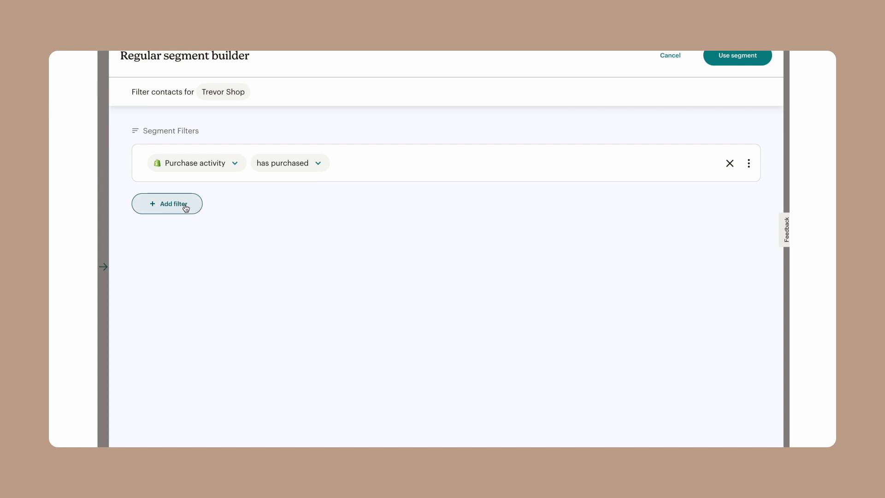
{"action": "left_click", "coordinate": [732, 59]}
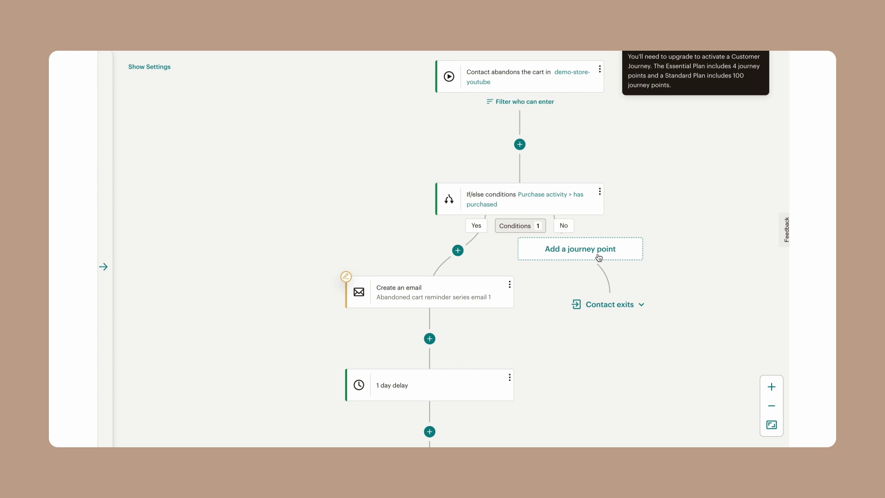
Add a Percentage Split to the No branch with 70% for A and 30% for B
{"action": "left_click", "coordinate": [599, 257]}
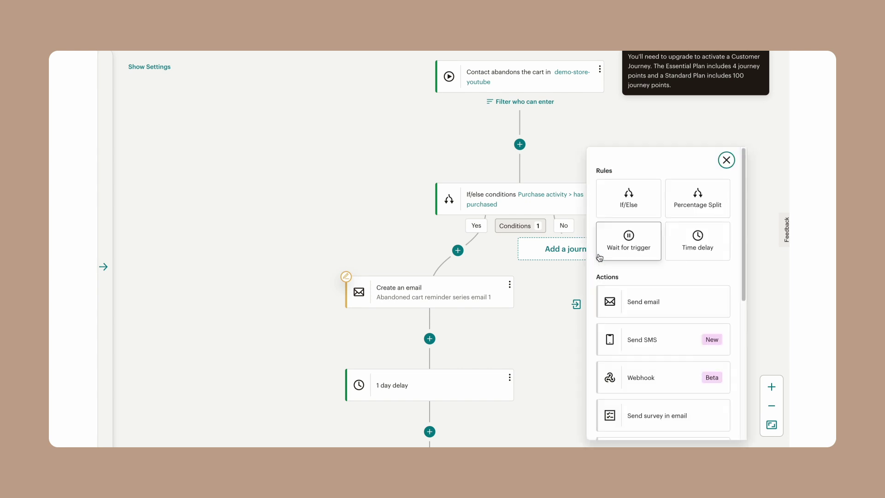
{"action": "left_click", "coordinate": [702, 204]}
{"action": "left_click_drag", "start_coordinate": [253, 165], "coordinate": [309, 163]}
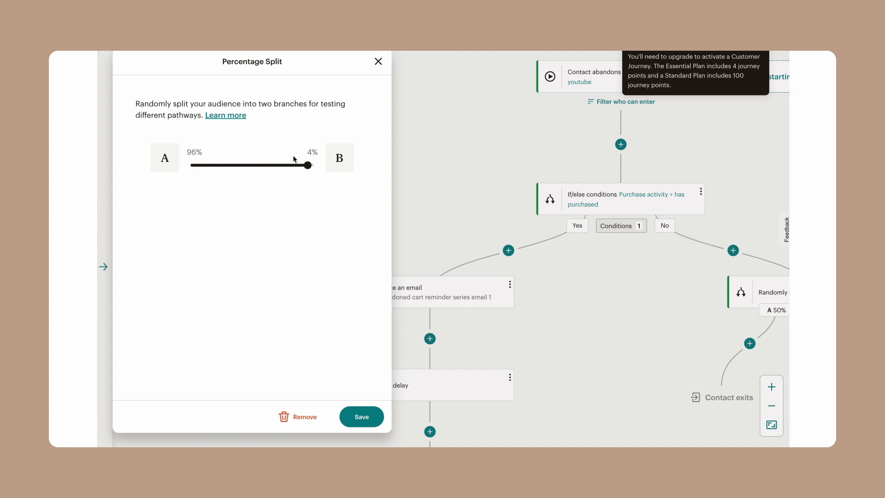
{"action": "left_click", "coordinate": [254, 172]}
{"action": "left_click_drag", "start_coordinate": [255, 173], "coordinate": [269, 172]}
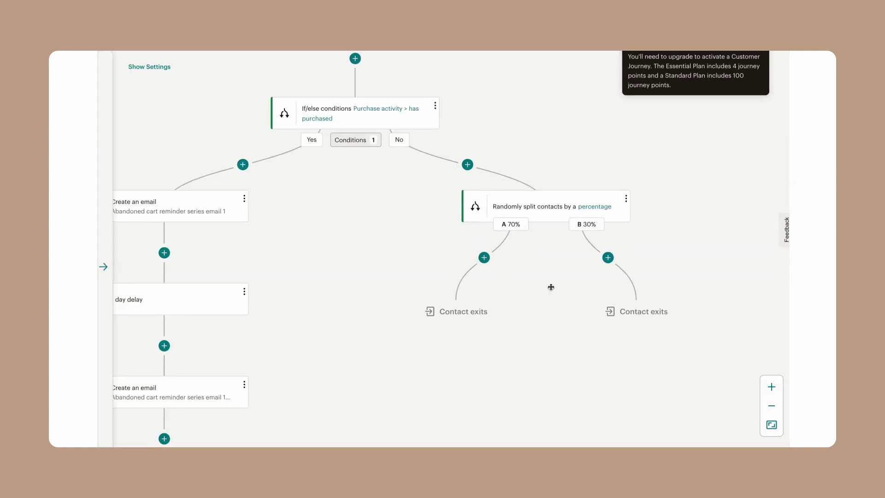
Try adding a Send SMS action to the A branch of the percentage split, and remove it
{"action": "scroll", "coordinate": [550, 288], "scroll_direction": "left", "scroll_amount": 2}
{"action": "mouse_move", "coordinate": [571, 251]}
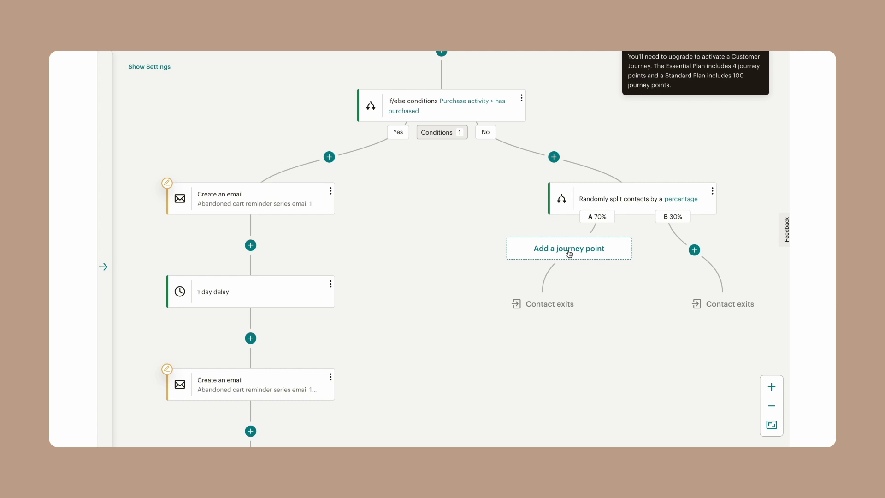
{"action": "left_click", "coordinate": [569, 253]}
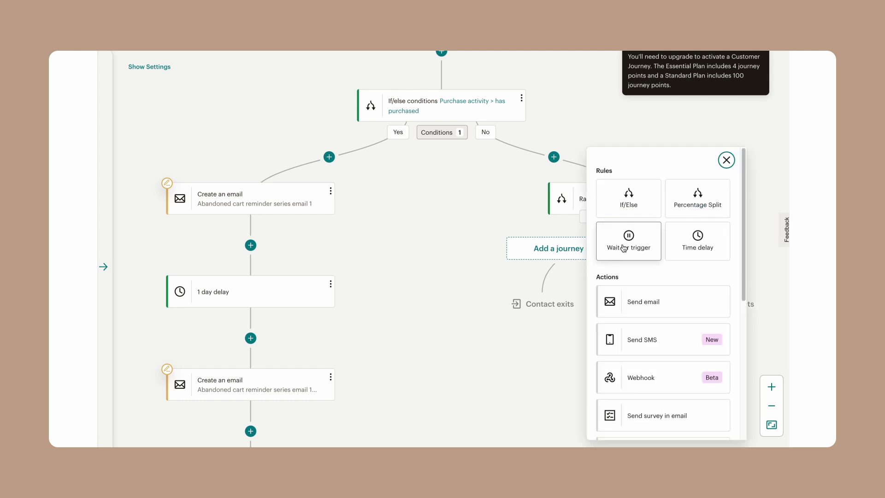
{"action": "left_click", "coordinate": [648, 339]}
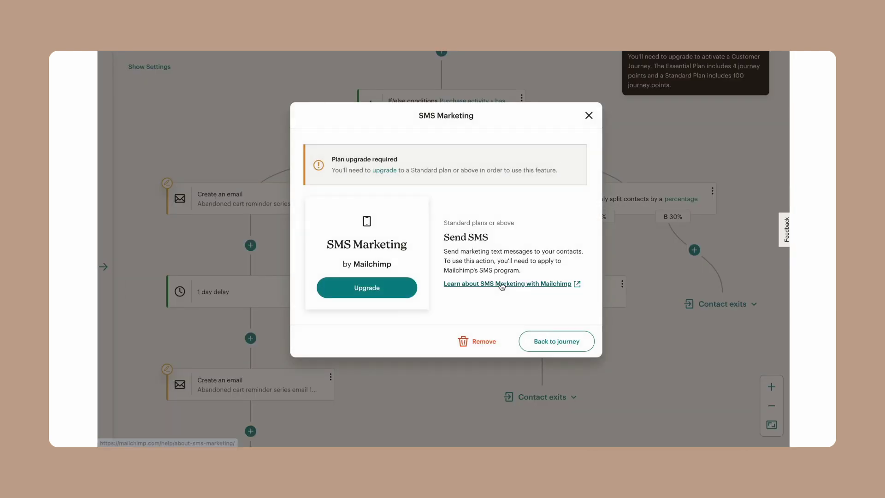
{"action": "left_click", "coordinate": [482, 343]}
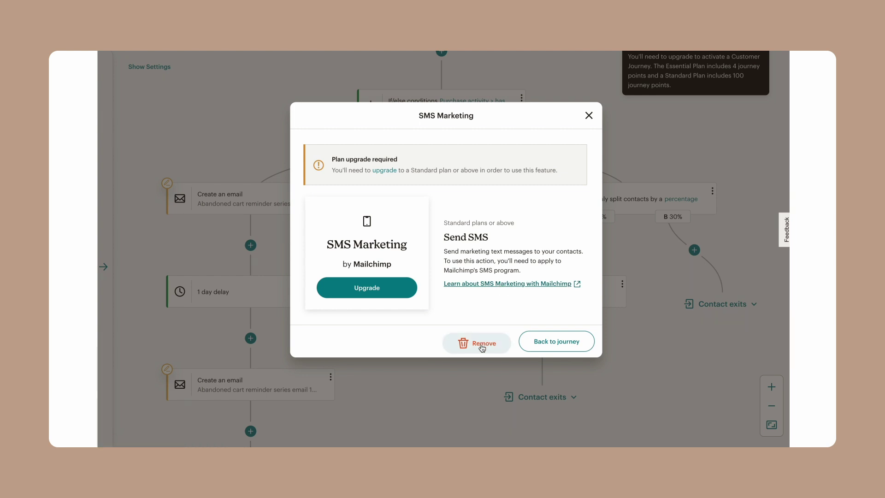
{"action": "left_click", "coordinate": [565, 293]}
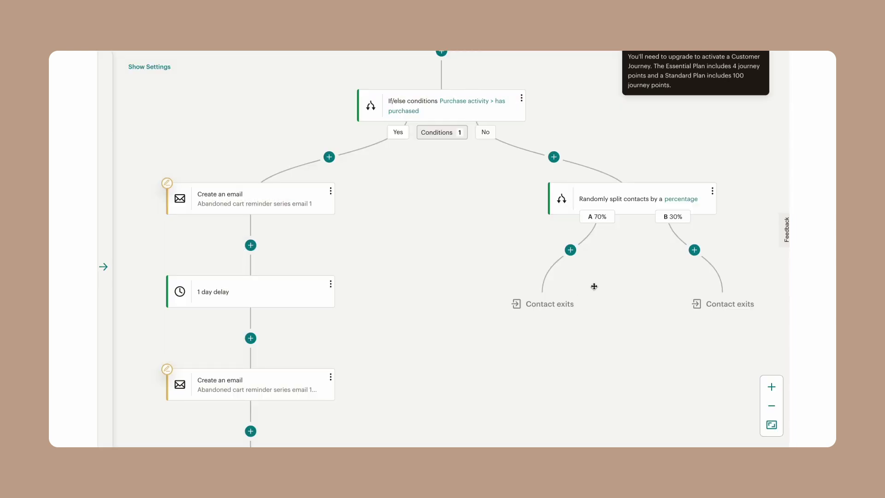
Add a Send email action to the A branch of the percentage split and open the abandoned cart template "Forgot something?" for its design
{"action": "left_click", "coordinate": [575, 249]}
{"action": "scroll", "coordinate": [638, 275], "scroll_direction": "down", "scroll_amount": 5}
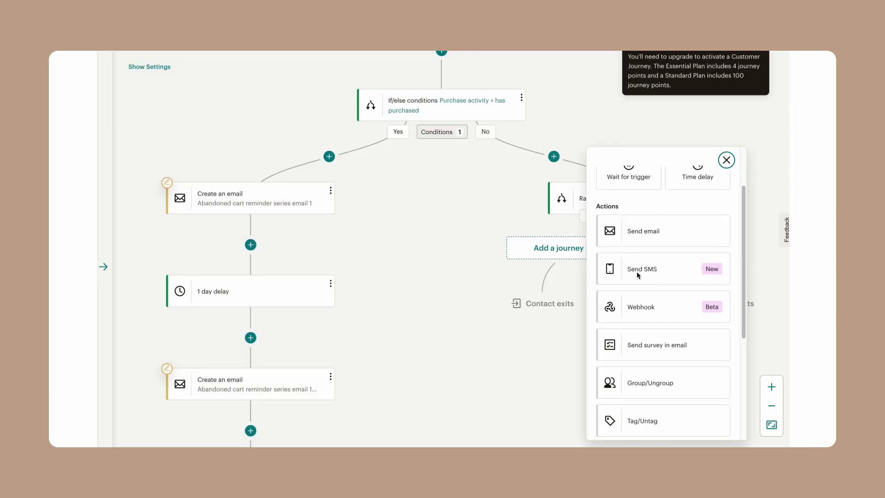
{"action": "scroll", "coordinate": [700, 270], "scroll_direction": "up", "scroll_amount": 5}
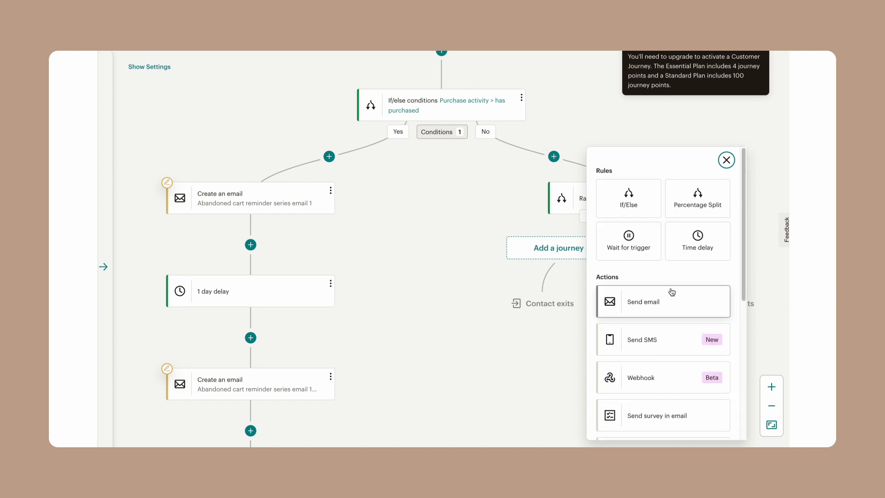
{"action": "left_click", "coordinate": [658, 301]}
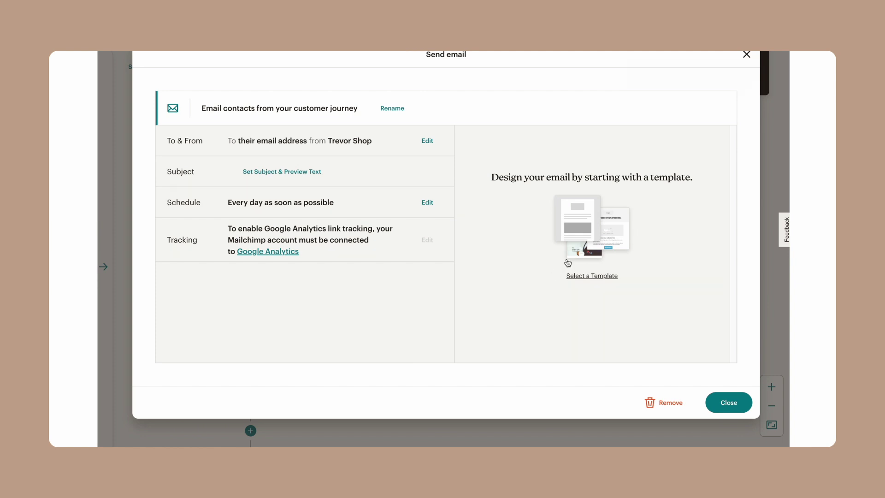
{"action": "left_click", "coordinate": [583, 276]}
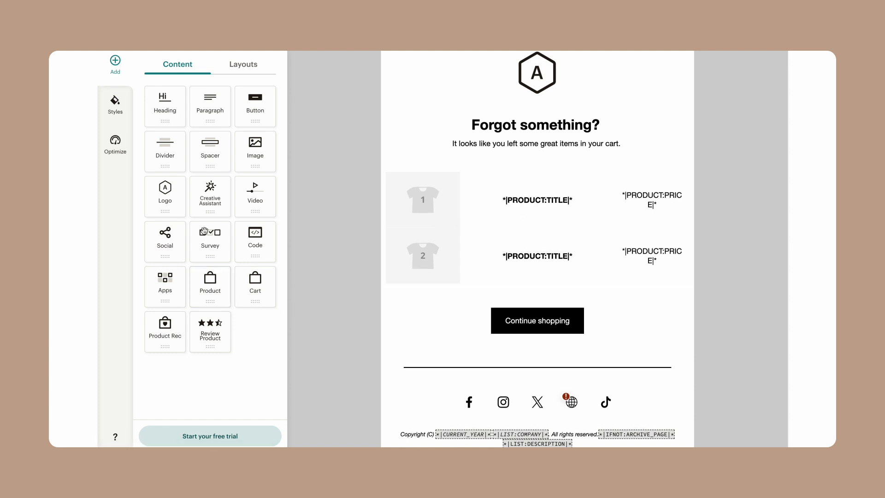
{"action": "left_click", "coordinate": [541, 198]}
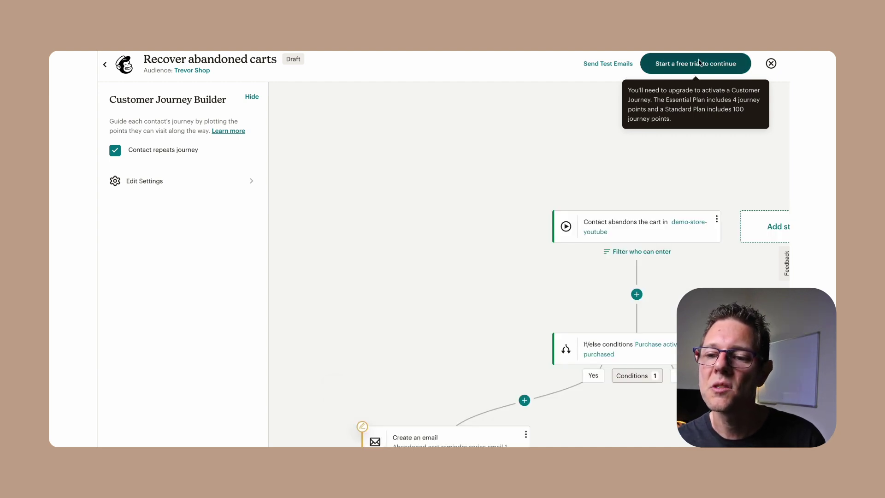
Open the plan upgrade options for activating the journey and compare the Premium, Standard, Essentials and Free plans
{"action": "left_click", "coordinate": [674, 67]}
{"action": "scroll", "coordinate": [504, 308], "scroll_direction": "down", "scroll_amount": 8}
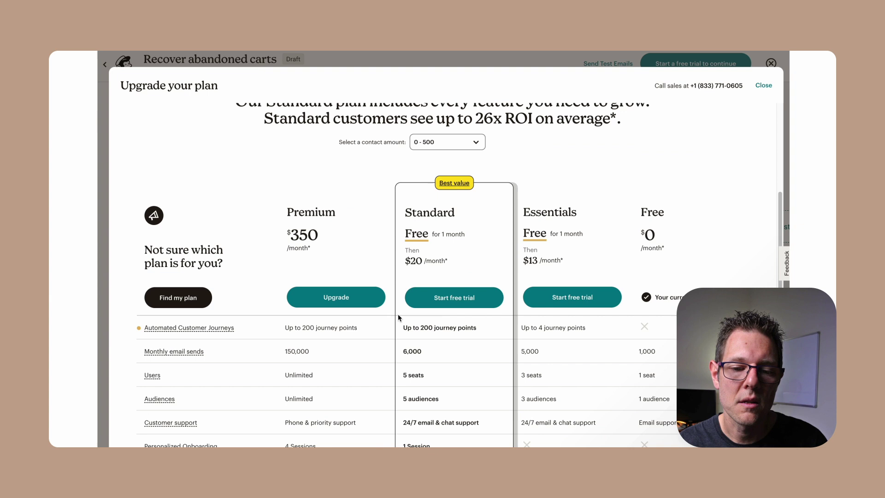
{"action": "scroll", "coordinate": [662, 281], "scroll_direction": "up", "scroll_amount": 1}
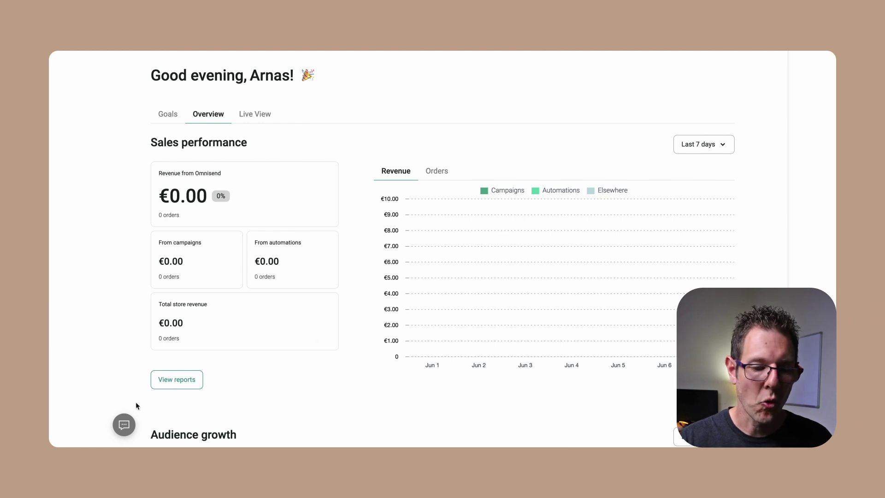
Switch to Omnisend, open the support chat widget, and browse its home options and the help article collections
{"action": "left_click", "coordinate": [124, 423]}
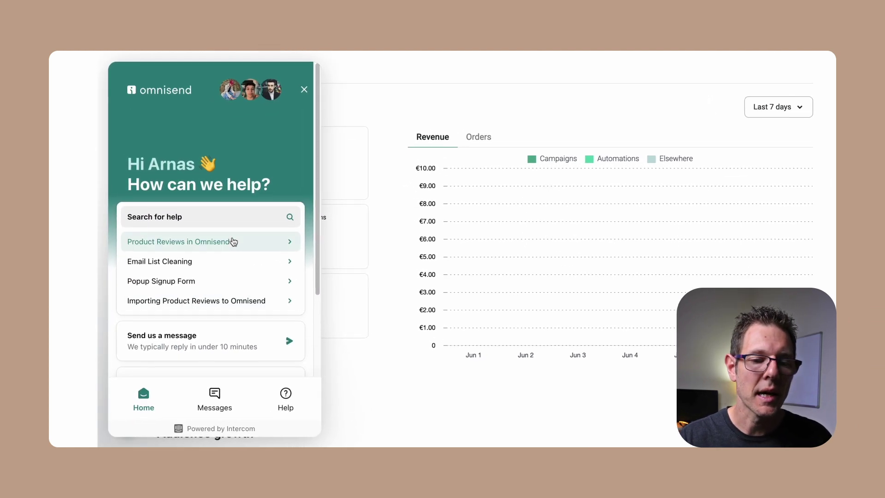
{"action": "scroll", "coordinate": [240, 243], "scroll_direction": "down", "scroll_amount": 3}
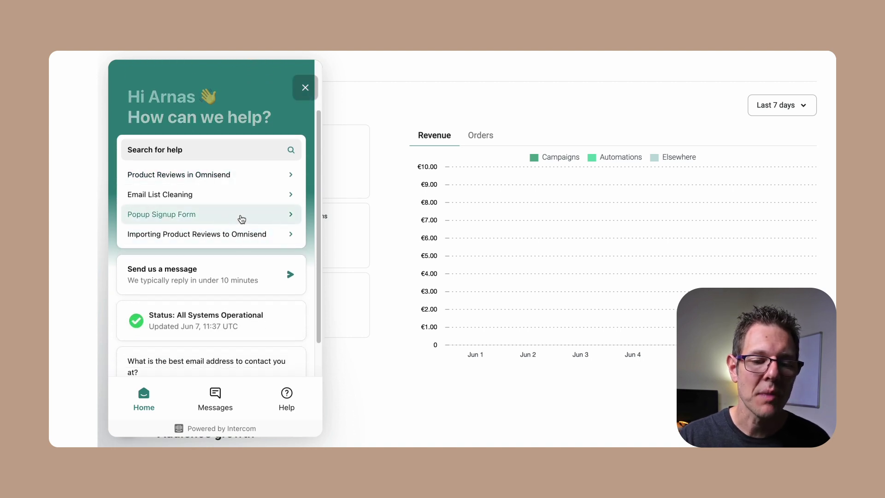
{"action": "scroll", "coordinate": [233, 245], "scroll_direction": "down", "scroll_amount": 2}
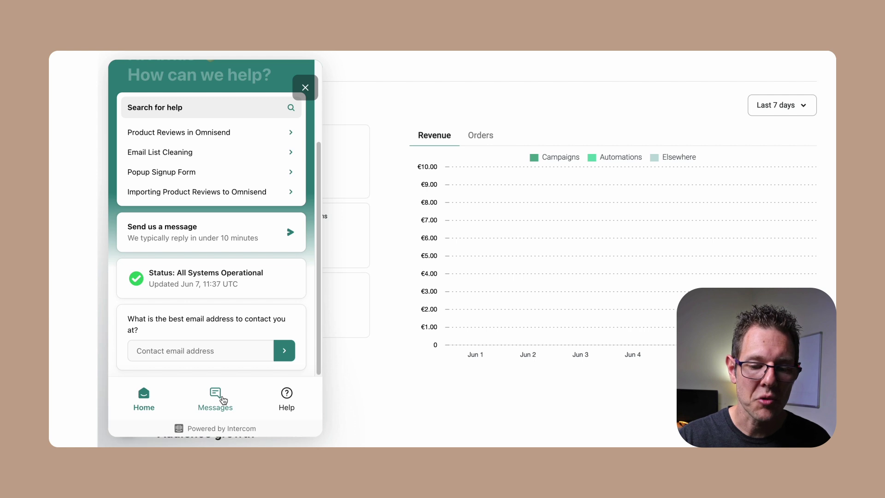
{"action": "left_click", "coordinate": [287, 402]}
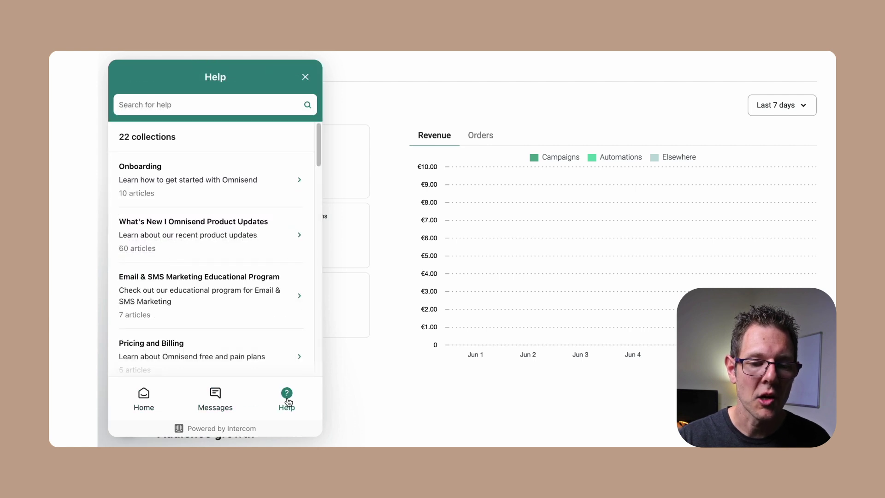
{"action": "scroll", "coordinate": [203, 203], "scroll_direction": "down", "scroll_amount": 5}
{"action": "scroll", "coordinate": [205, 202], "scroll_direction": "down", "scroll_amount": 3}
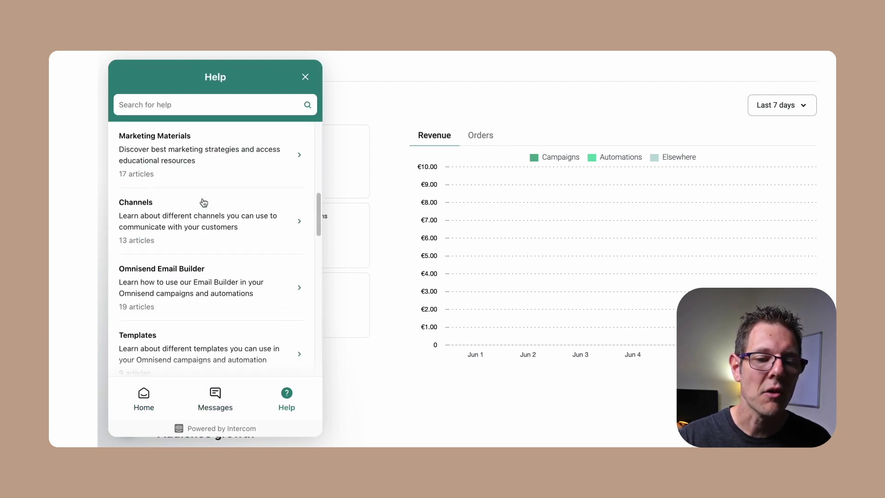
{"action": "scroll", "coordinate": [205, 194], "scroll_direction": "up", "scroll_amount": 10}
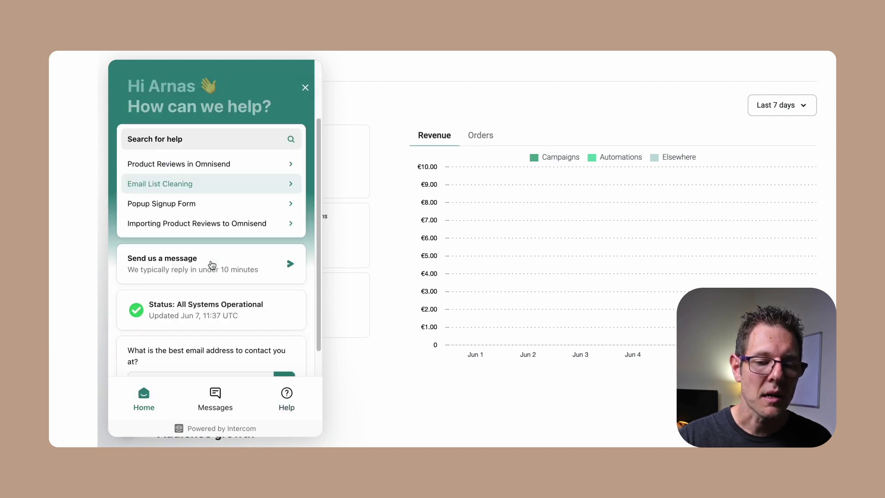
{"action": "scroll", "coordinate": [212, 263], "scroll_direction": "down", "scroll_amount": 3}
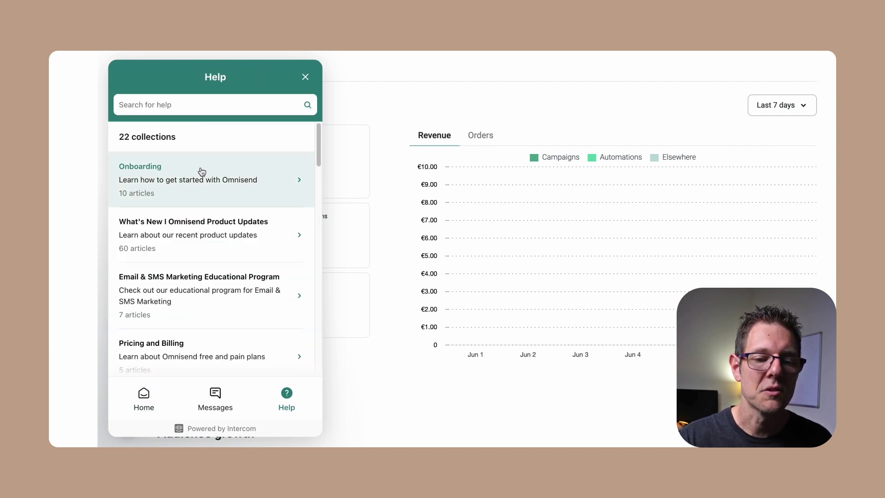
Open the Grow and Manage Your Contact List article from the Onboarding help collection and read it in the expanded view
{"action": "left_click", "coordinate": [197, 172]}
{"action": "scroll", "coordinate": [188, 231], "scroll_direction": "down", "scroll_amount": 1}
{"action": "left_click", "coordinate": [206, 252]}
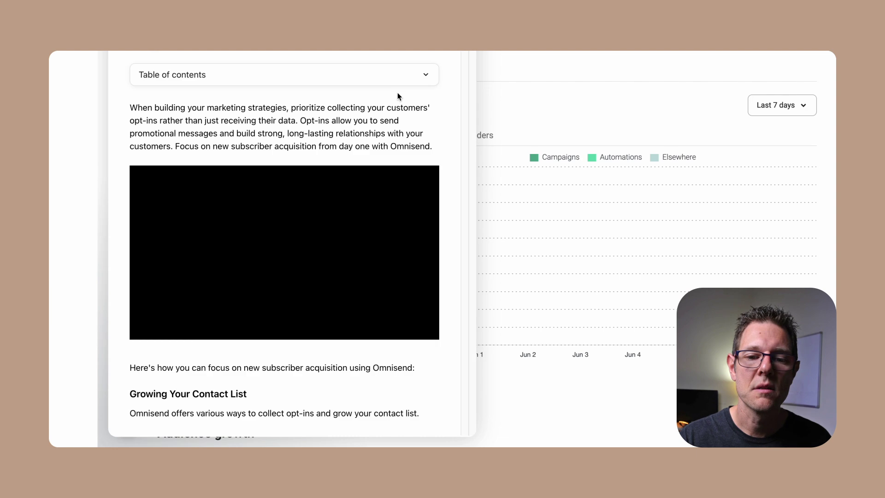
{"action": "left_click", "coordinate": [433, 51]}
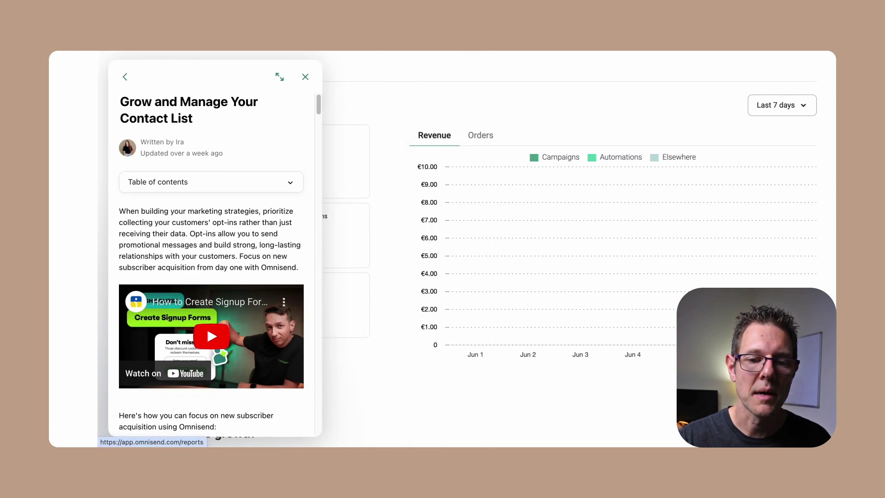
{"action": "left_click", "coordinate": [279, 77]}
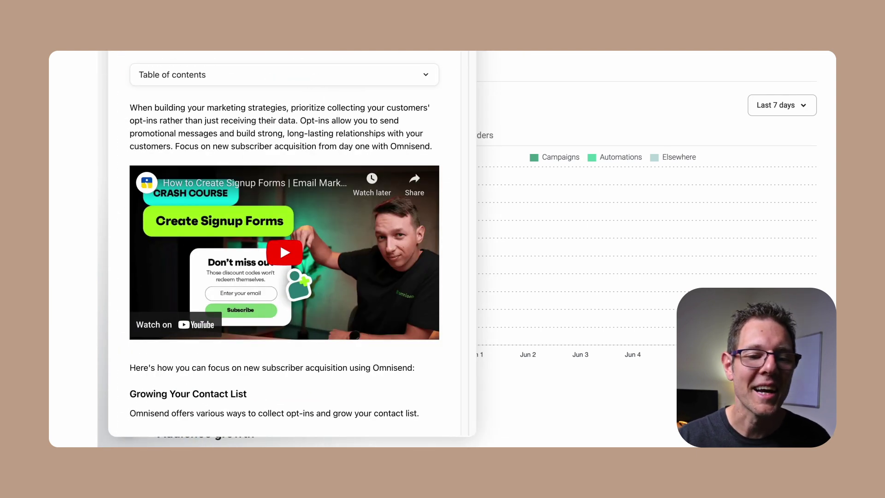
{"action": "scroll", "coordinate": [277, 277], "scroll_direction": "down", "scroll_amount": 15}
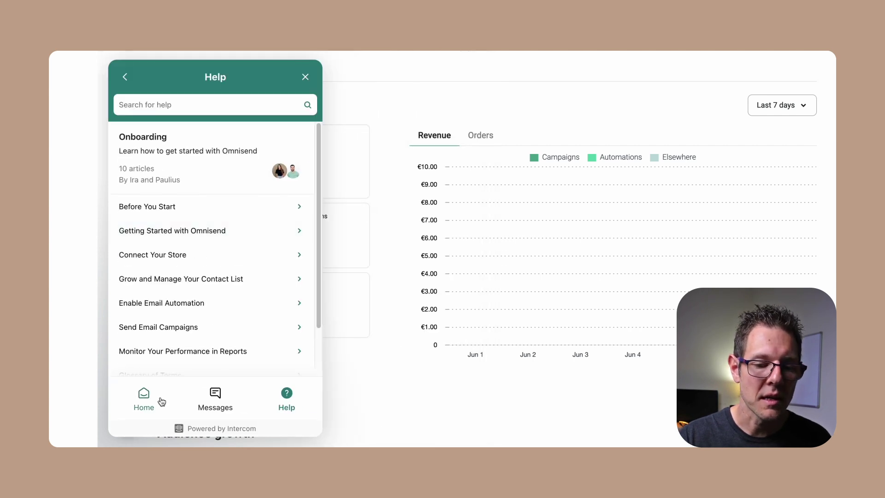
Send Omnisend support a chat message introducing yourself by first name and asking "How are you?", and review the reply
{"action": "left_click", "coordinate": [147, 399]}
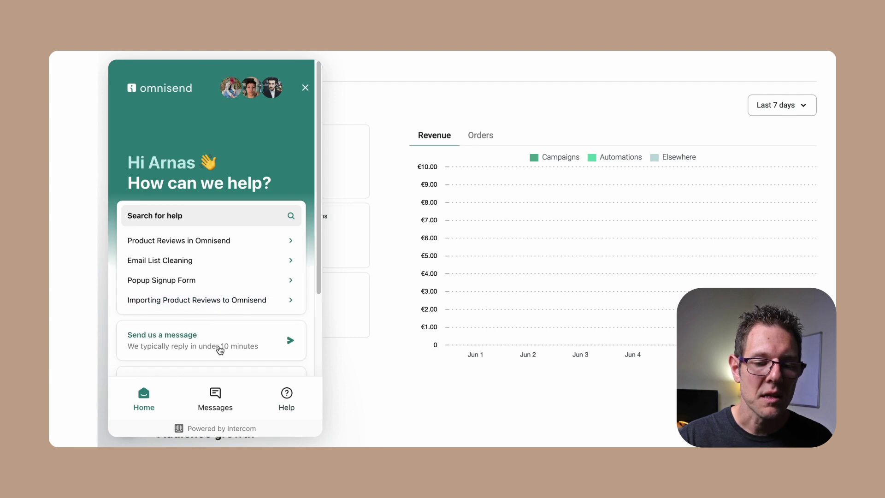
{"action": "left_click", "coordinate": [219, 349]}
{"action": "type", "text": "Hi, It's Greg w/ Omnisend"}
{"action": "key", "text": "BackSpace"}
{"action": "key", "text": "BackSpace"}
{"action": "key", "text": "BackSpace"}
{"action": "key", "text": "BackSpace"}
{"action": "key", "text": "BackSpace"}
{"action": "key", "text": "BackSpace"}
{"action": "key", "text": "BackSpace"}
{"action": "key", "text": "BackSpace"}
{"action": "key", "text": "BackSpace"}
{"action": "key", "text": "BackSpace"}
{"action": "key", "text": "BackSpace"}
{"action": "key", "text": "BackSpace"}
{"action": "type", "text": ". How are you?"}
{"action": "key", "text": "Return"}
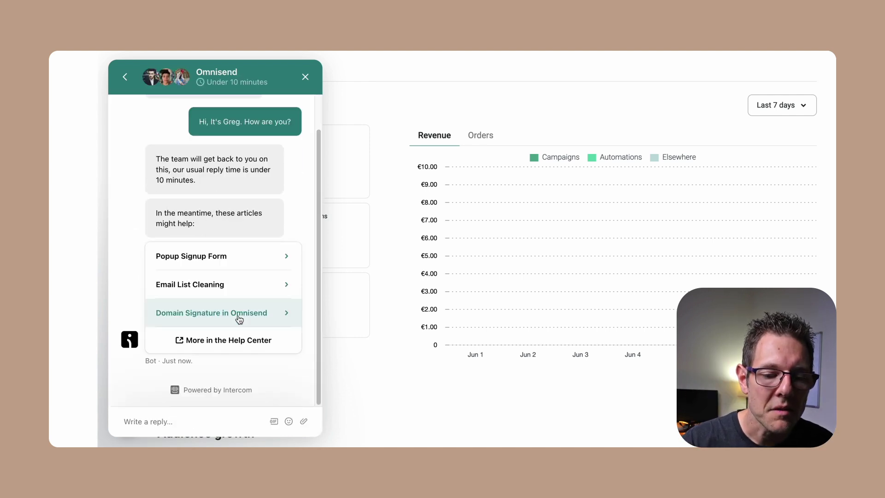
{"action": "scroll", "coordinate": [253, 290], "scroll_direction": "down", "scroll_amount": 2}
{"action": "scroll", "coordinate": [253, 289], "scroll_direction": "up", "scroll_amount": 1}
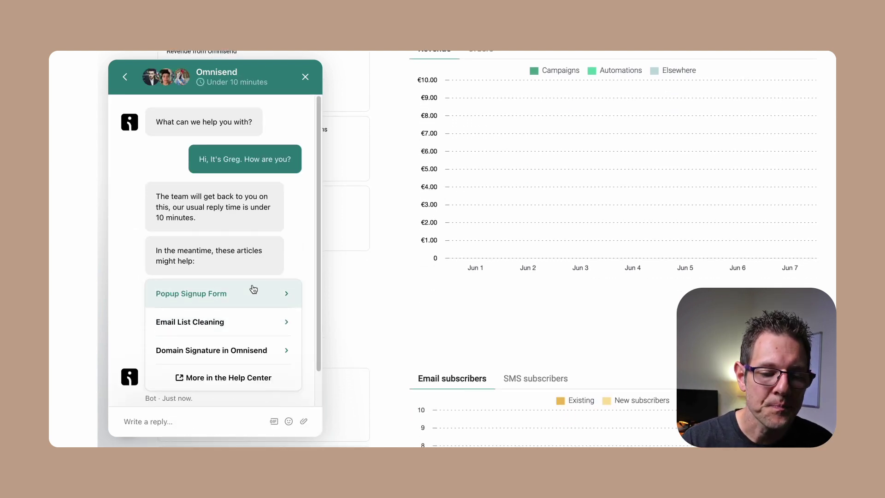
{"action": "scroll", "coordinate": [480, 239], "scroll_direction": "up", "scroll_amount": 2}
{"action": "scroll", "coordinate": [135, 227], "scroll_direction": "down", "scroll_amount": 1}
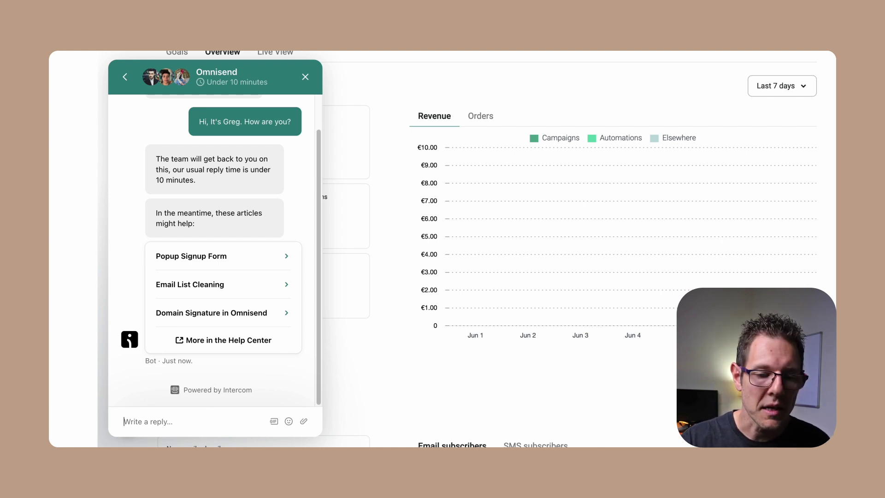
Open the Omnisend help center from the account options, search for "workflows", and read the Automations Library article
{"action": "left_click", "coordinate": [742, 53]}
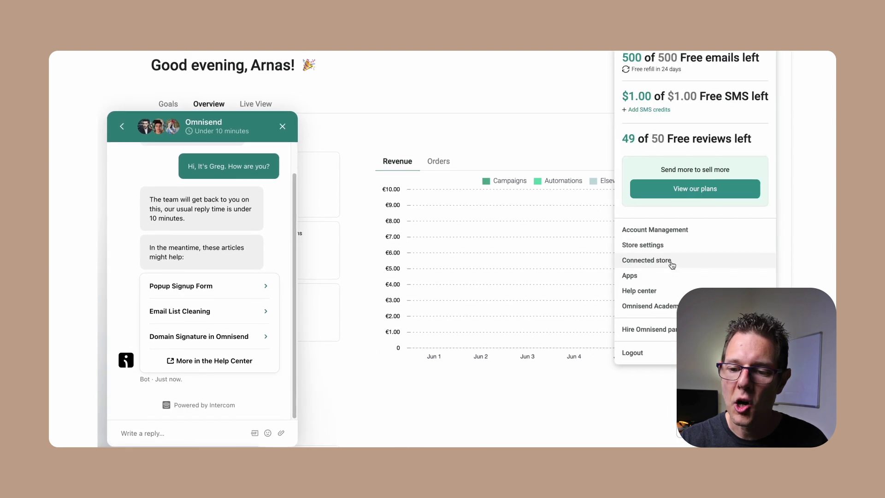
{"action": "left_click", "coordinate": [648, 297]}
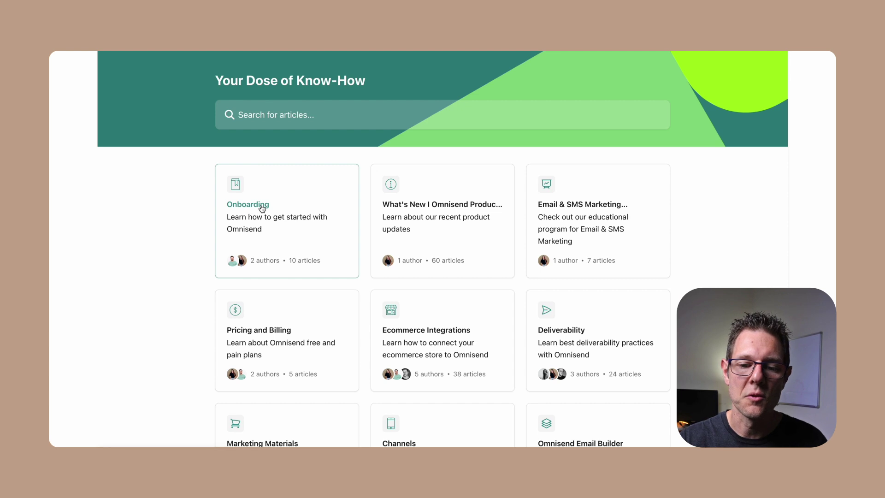
{"action": "left_click", "coordinate": [271, 194]}
{"action": "left_click", "coordinate": [391, 88]}
{"action": "type", "text": "workflows"}
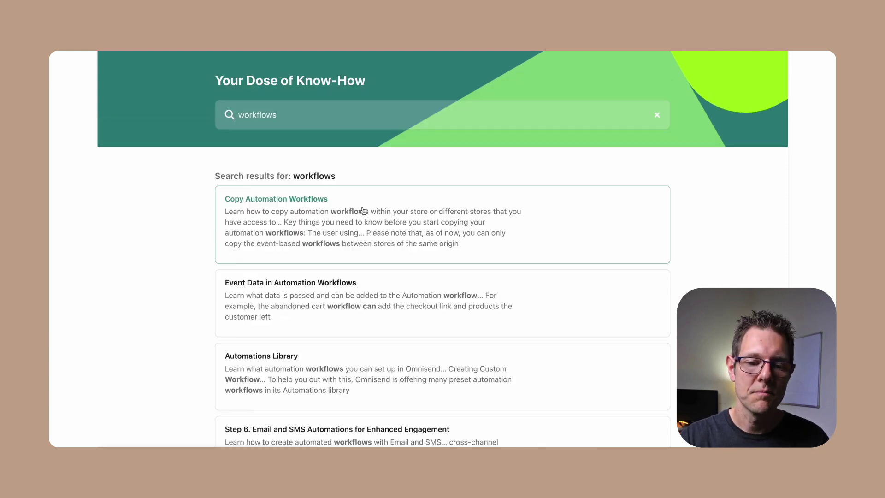
{"action": "scroll", "coordinate": [363, 210], "scroll_direction": "down", "scroll_amount": 5}
{"action": "left_click", "coordinate": [362, 209]}
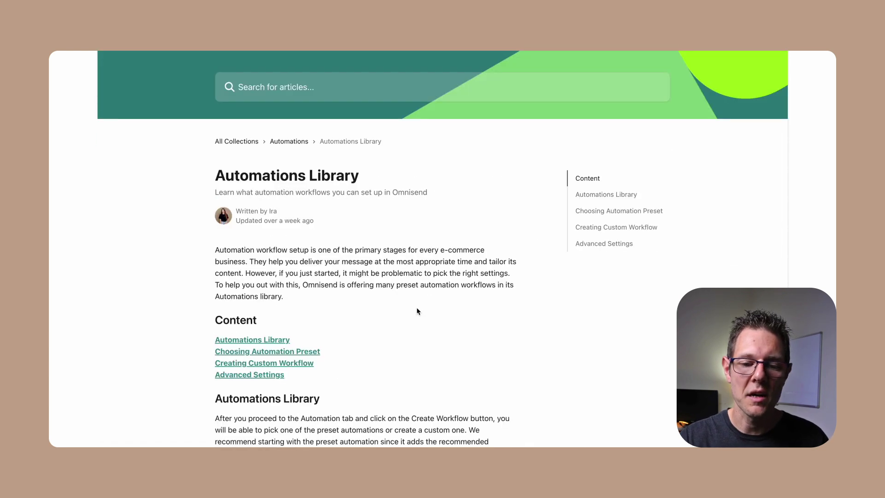
{"action": "scroll", "coordinate": [417, 311], "scroll_direction": "down", "scroll_amount": 15}
{"action": "scroll", "coordinate": [417, 311], "scroll_direction": "up", "scroll_amount": 15}
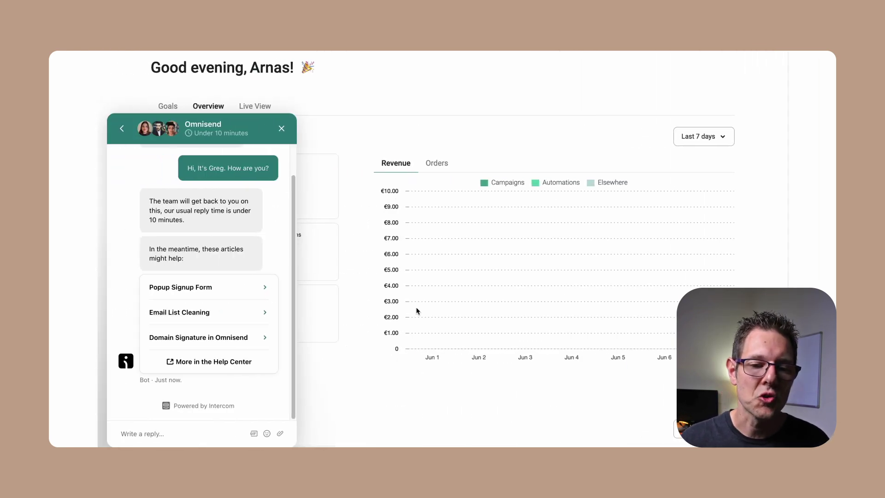
{"action": "scroll", "coordinate": [177, 377], "scroll_direction": "down", "scroll_amount": 1}
{"action": "scroll", "coordinate": [177, 377], "scroll_direction": "up", "scroll_amount": 1}
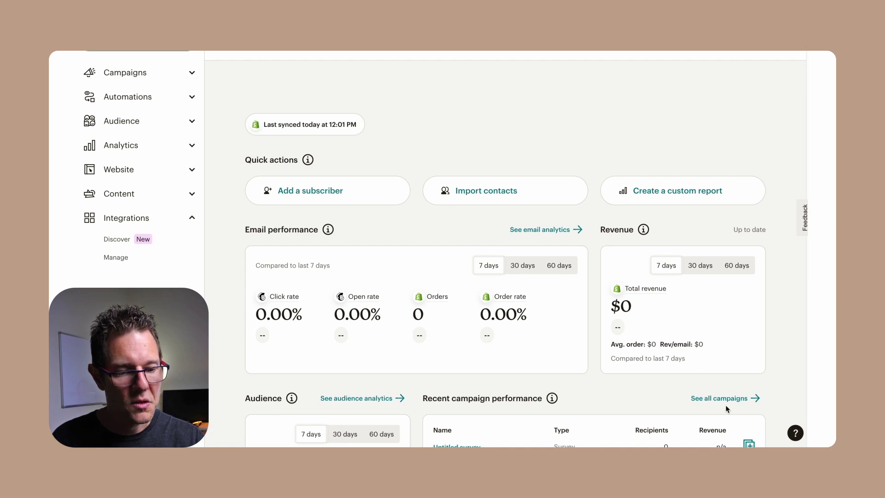
Switch to Mailchimp, ask the Mailchimp Assistant "do I need to pay for workflows?", and end the chat
{"action": "left_click", "coordinate": [796, 436]}
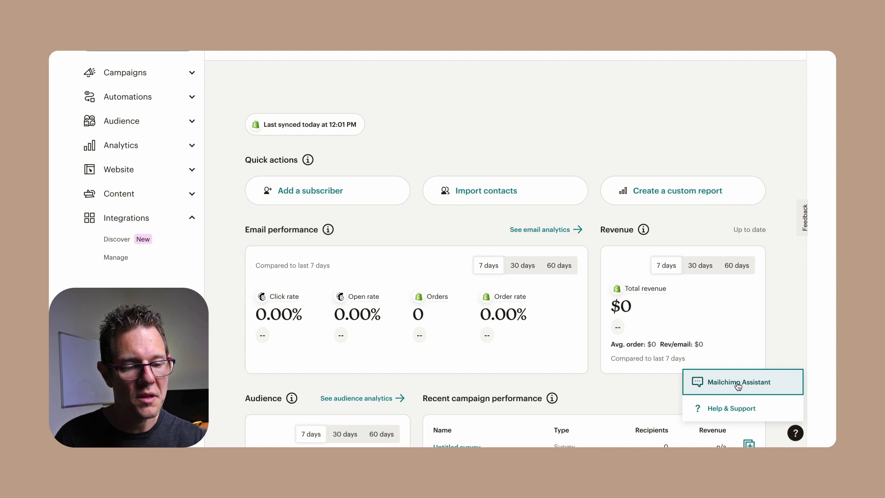
{"action": "left_click", "coordinate": [718, 392]}
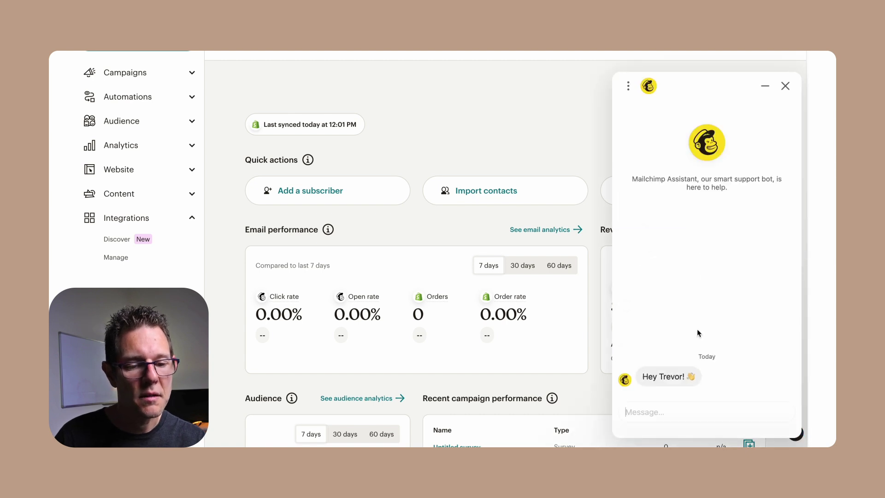
{"action": "type", "text": "do I need to pay for workflows?"}
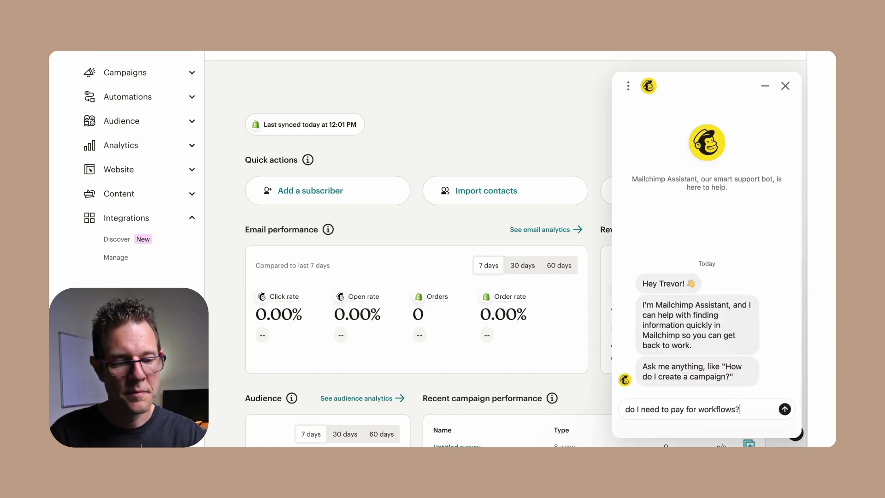
{"action": "key", "text": "Return"}
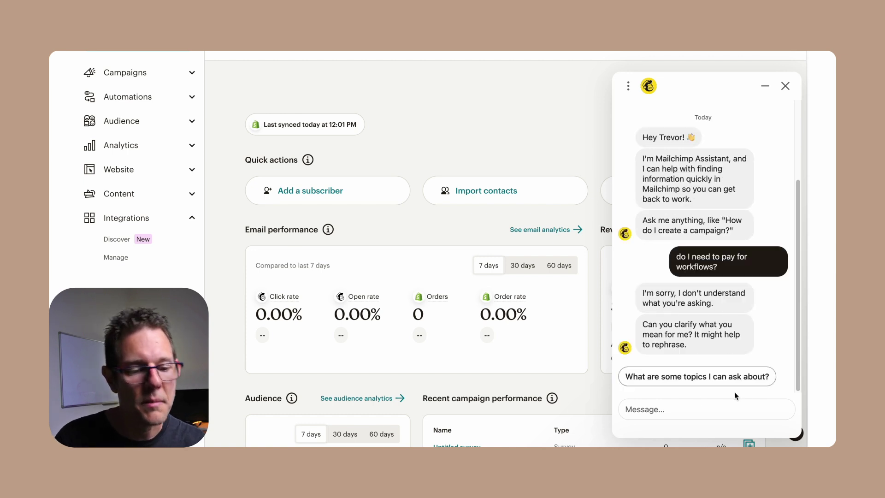
{"action": "left_click", "coordinate": [785, 86]}
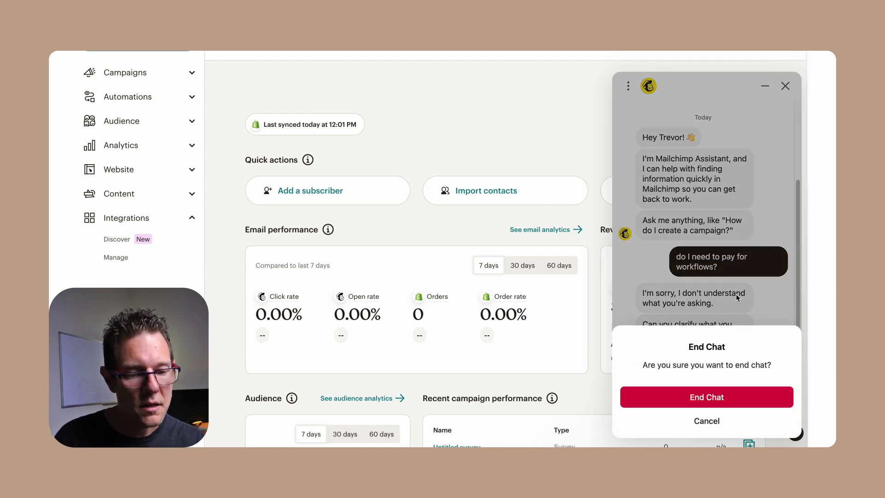
{"action": "left_click", "coordinate": [697, 404]}
Open Mailchimp's Find Answers help page and search the Help Center for "workflows"
{"action": "left_click", "coordinate": [795, 432]}
{"action": "left_click", "coordinate": [732, 408]}
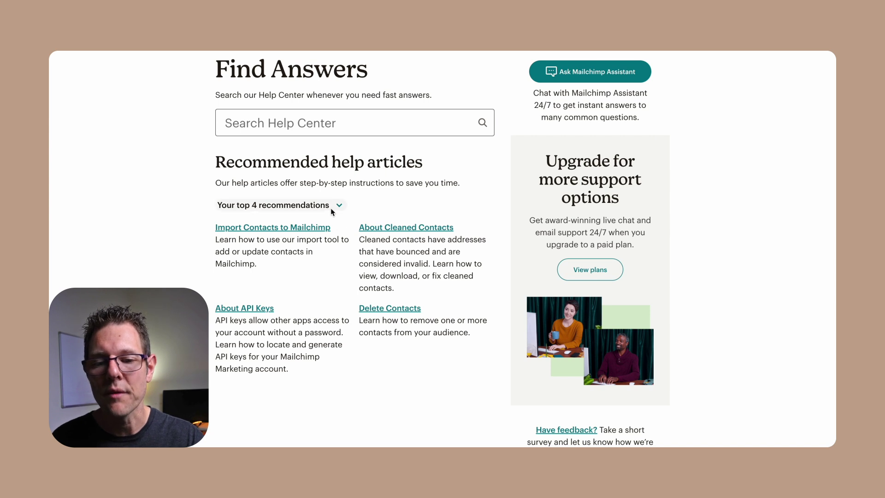
{"action": "left_click", "coordinate": [392, 126]}
{"action": "type", "text": "workfl"}
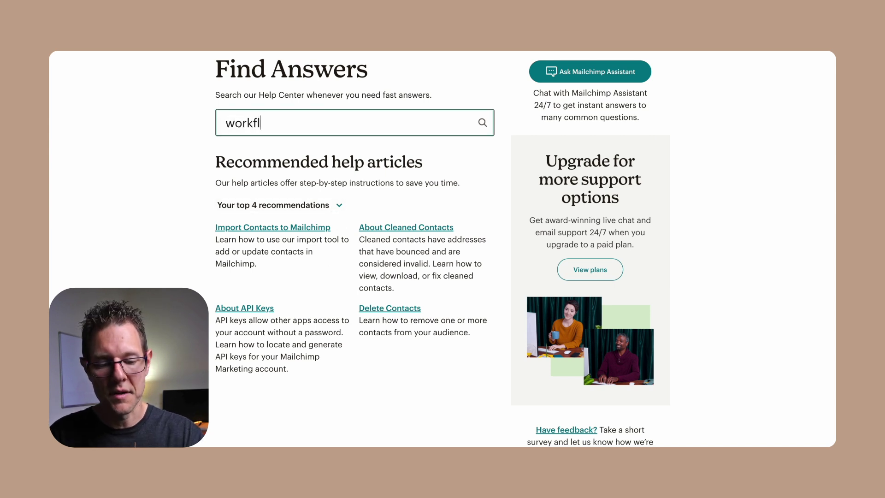
{"action": "type", "text": "ows"}
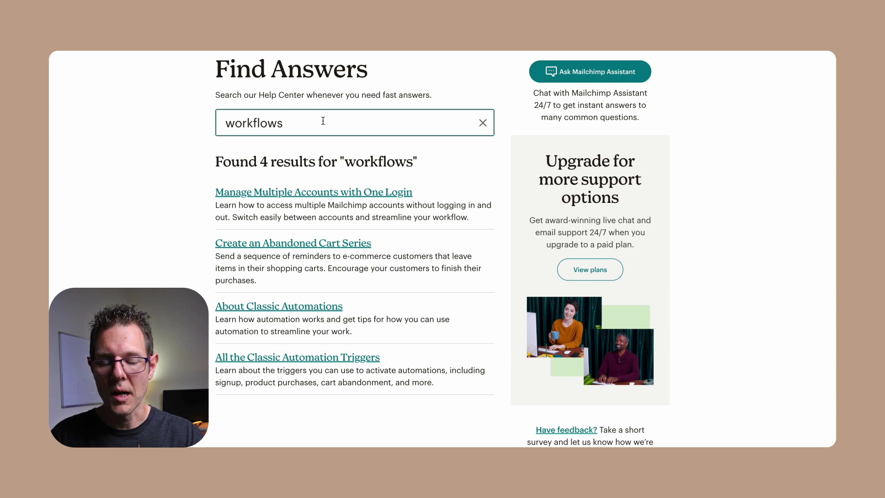
Replace the Help Center search with "segments" and skim the listed articles
{"action": "key", "text": "ctrl+a"}
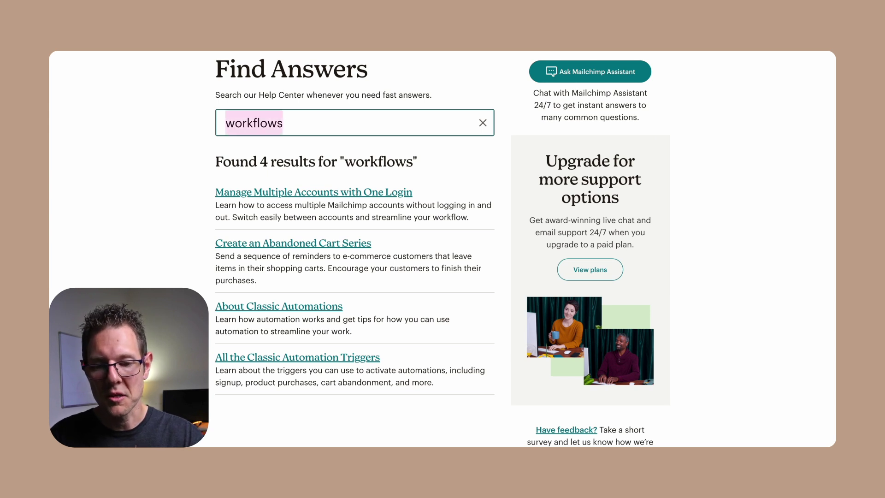
{"action": "type", "text": "segments"}
{"action": "scroll", "coordinate": [350, 285], "scroll_direction": "down", "scroll_amount": 4}
{"action": "scroll", "coordinate": [349, 282], "scroll_direction": "up", "scroll_amount": 4}
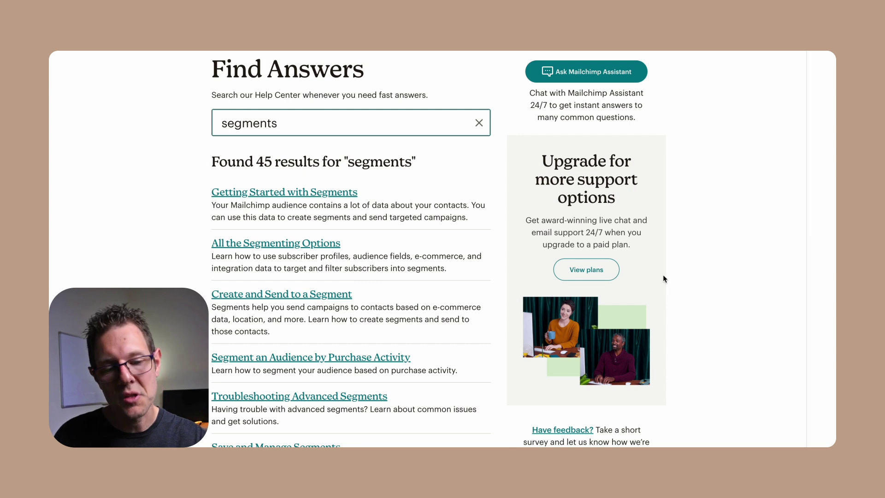
View the Mailchimp plans, compare the support options and prices of Premium, Standard, Essentials and Free, and return to the Find Answers page
{"action": "left_click", "coordinate": [583, 272]}
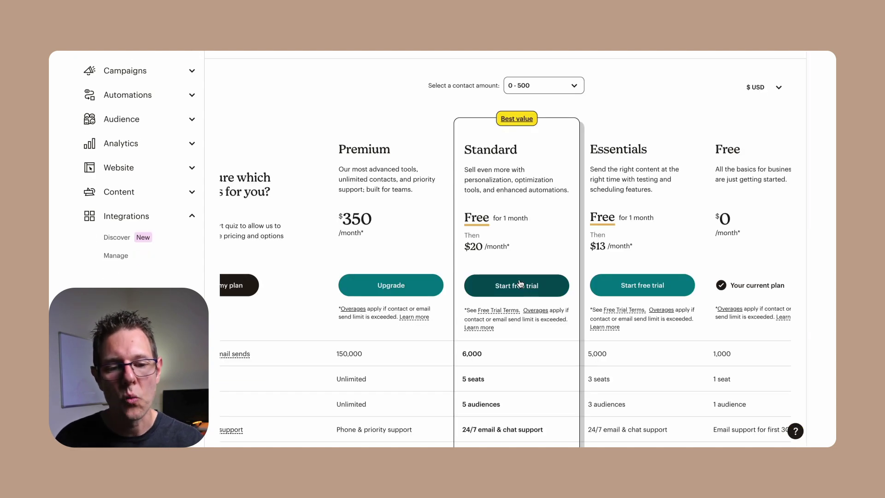
{"action": "scroll", "coordinate": [626, 254], "scroll_direction": "down", "scroll_amount": 2}
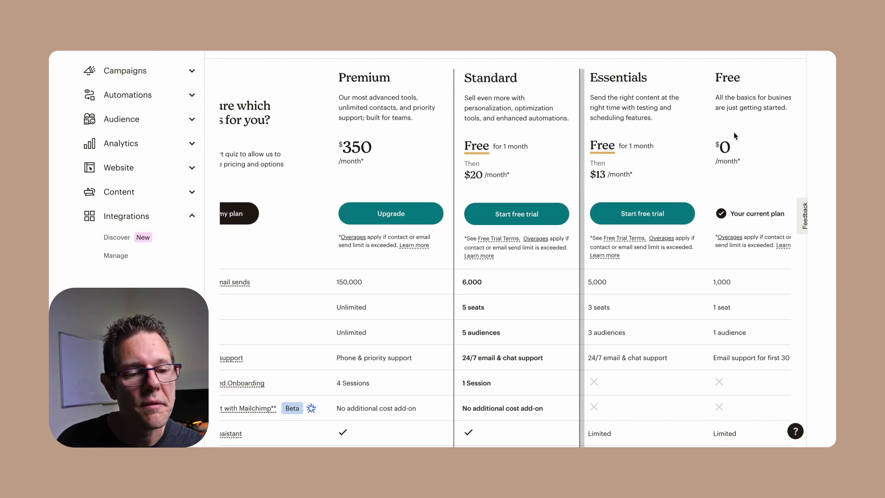
{"action": "scroll", "coordinate": [735, 178], "scroll_direction": "down", "scroll_amount": 1}
{"action": "scroll", "coordinate": [736, 178], "scroll_direction": "up", "scroll_amount": 1}
{"action": "scroll", "coordinate": [735, 178], "scroll_direction": "down", "scroll_amount": 1}
{"action": "scroll", "coordinate": [735, 178], "scroll_direction": "down", "scroll_amount": 3}
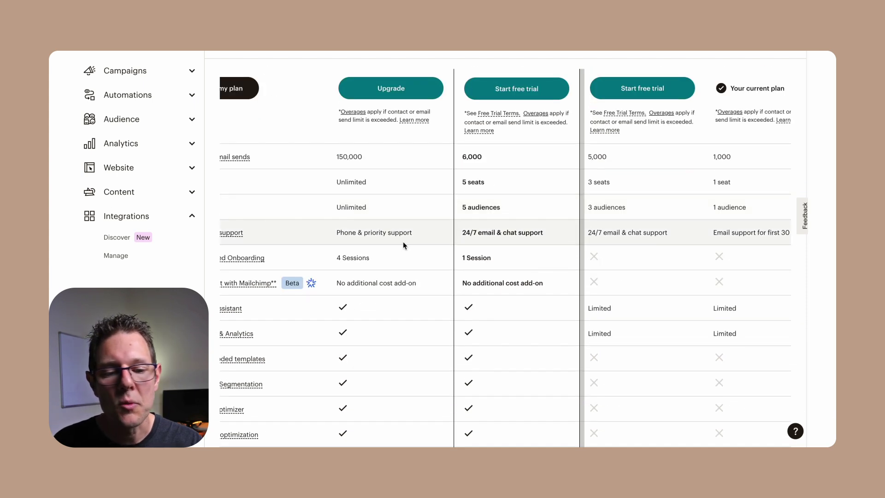
{"action": "scroll", "coordinate": [734, 232], "scroll_direction": "right", "scroll_amount": 2}
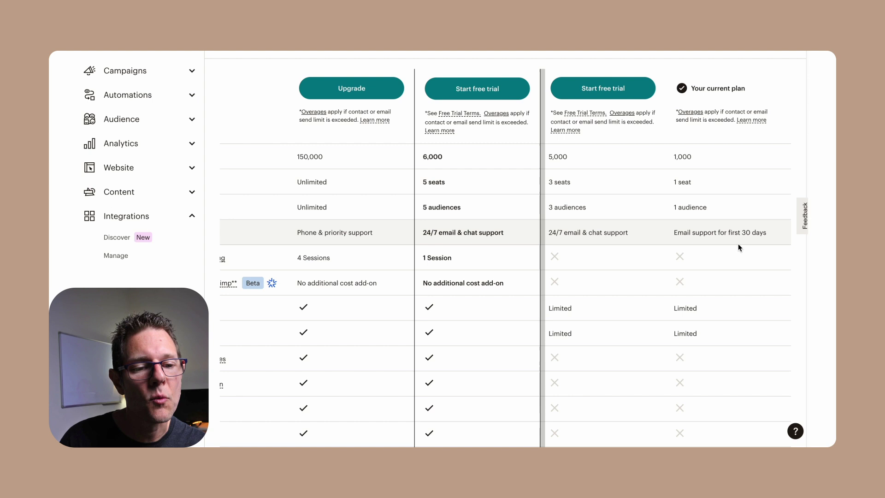
{"action": "scroll", "coordinate": [738, 243], "scroll_direction": "up", "scroll_amount": 2}
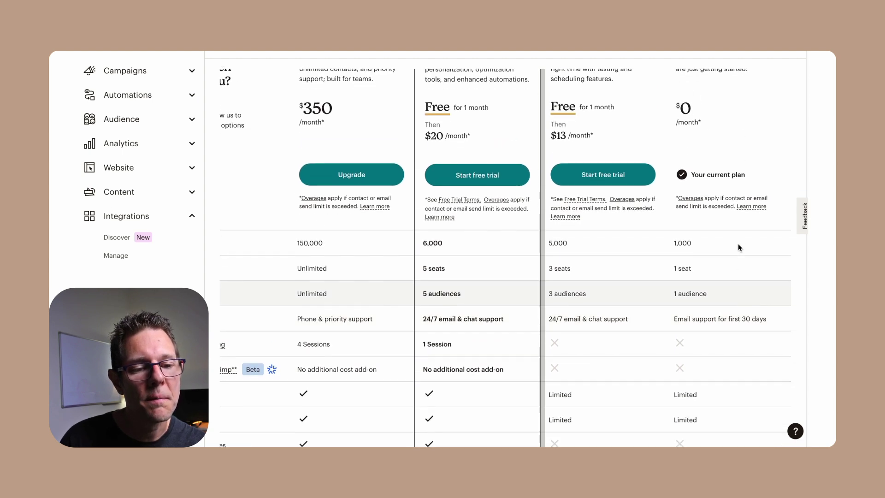
{"action": "scroll", "coordinate": [738, 247], "scroll_direction": "down", "scroll_amount": 2}
{"action": "scroll", "coordinate": [732, 266], "scroll_direction": "up", "scroll_amount": 1}
{"action": "scroll", "coordinate": [732, 266], "scroll_direction": "up", "scroll_amount": 2}
{"action": "scroll", "coordinate": [731, 267], "scroll_direction": "down", "scroll_amount": 2}
{"action": "scroll", "coordinate": [595, 285], "scroll_direction": "down", "scroll_amount": 1}
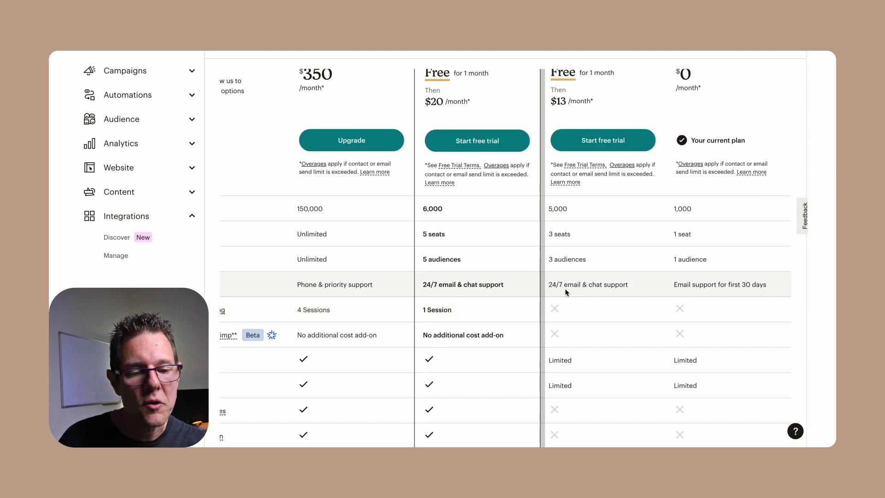
{"action": "scroll", "coordinate": [632, 291], "scroll_direction": "up", "scroll_amount": 1}
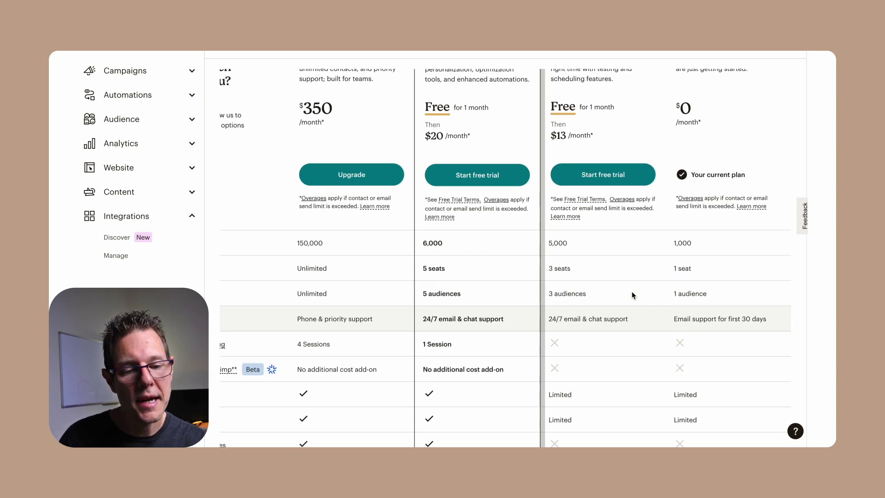
{"action": "scroll", "coordinate": [632, 295], "scroll_direction": "up", "scroll_amount": 1}
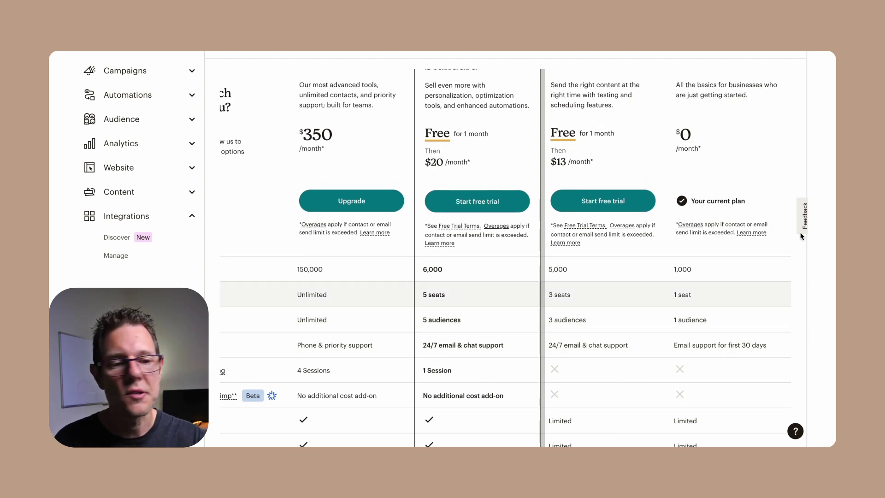
{"action": "left_click", "coordinate": [793, 434]}
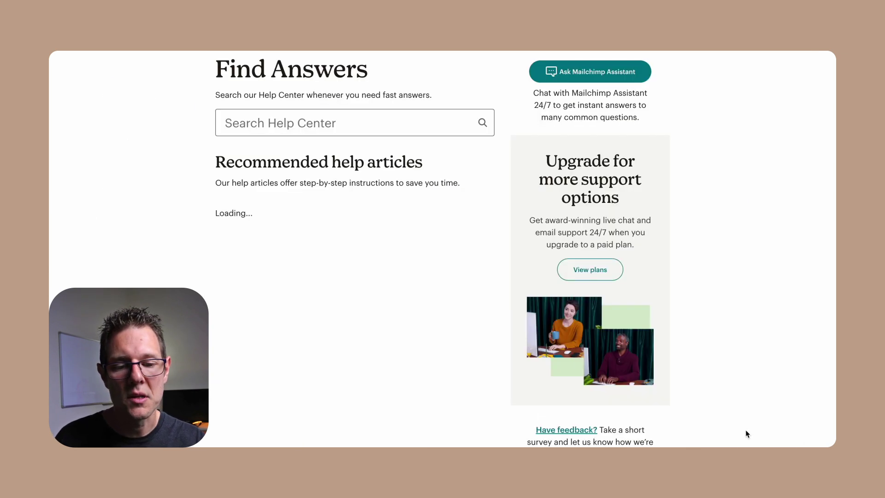